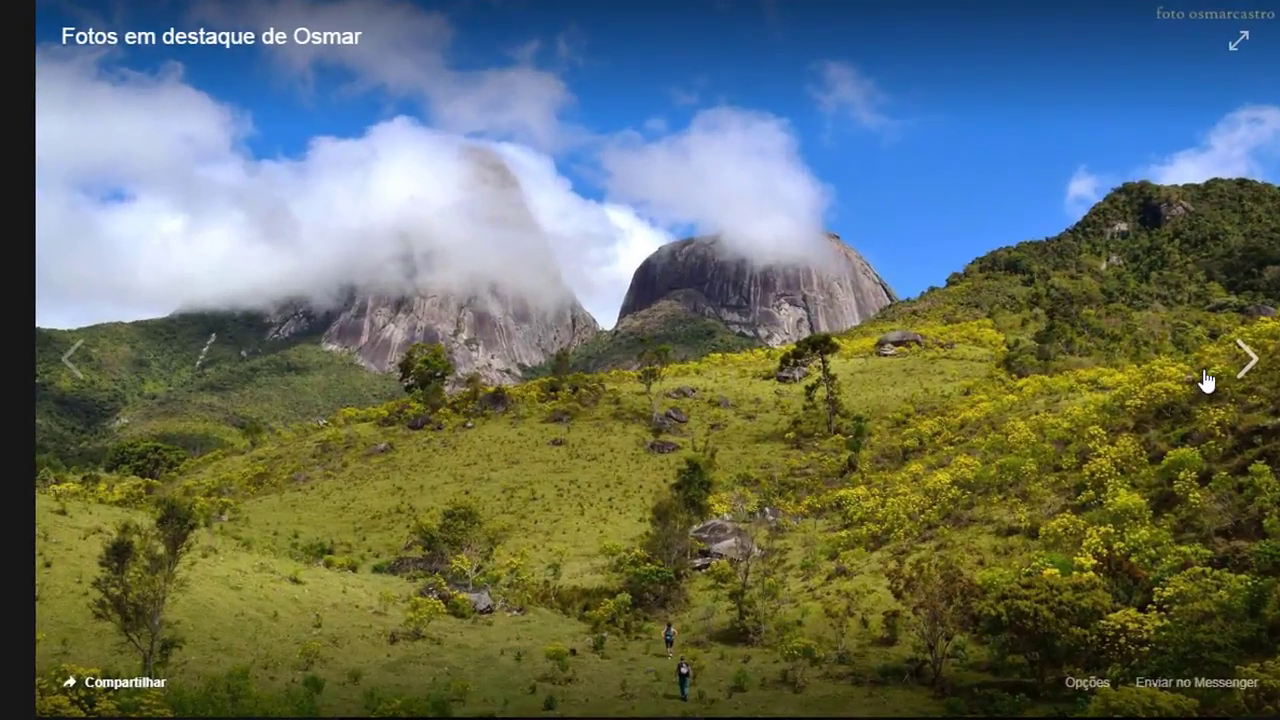
- Browse through the photographer's featured landscape photos
left_click(1207, 383)
left_click(1212, 370)
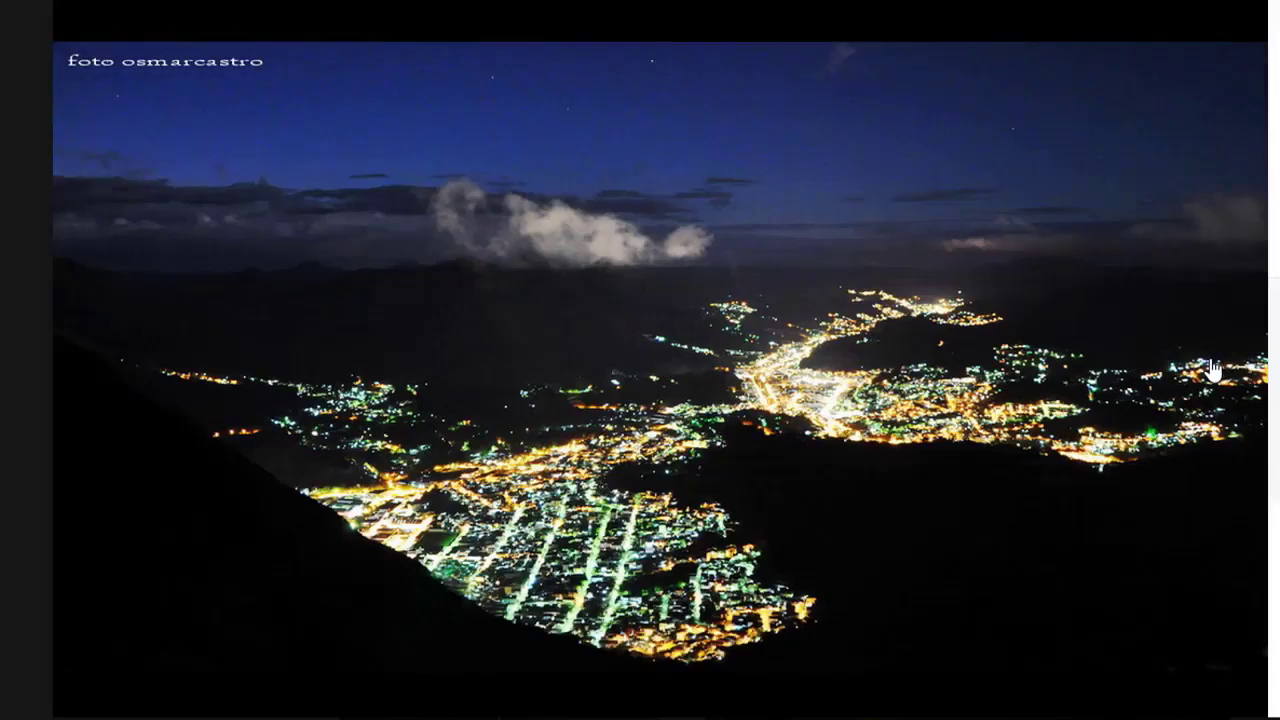
left_click(1213, 370)
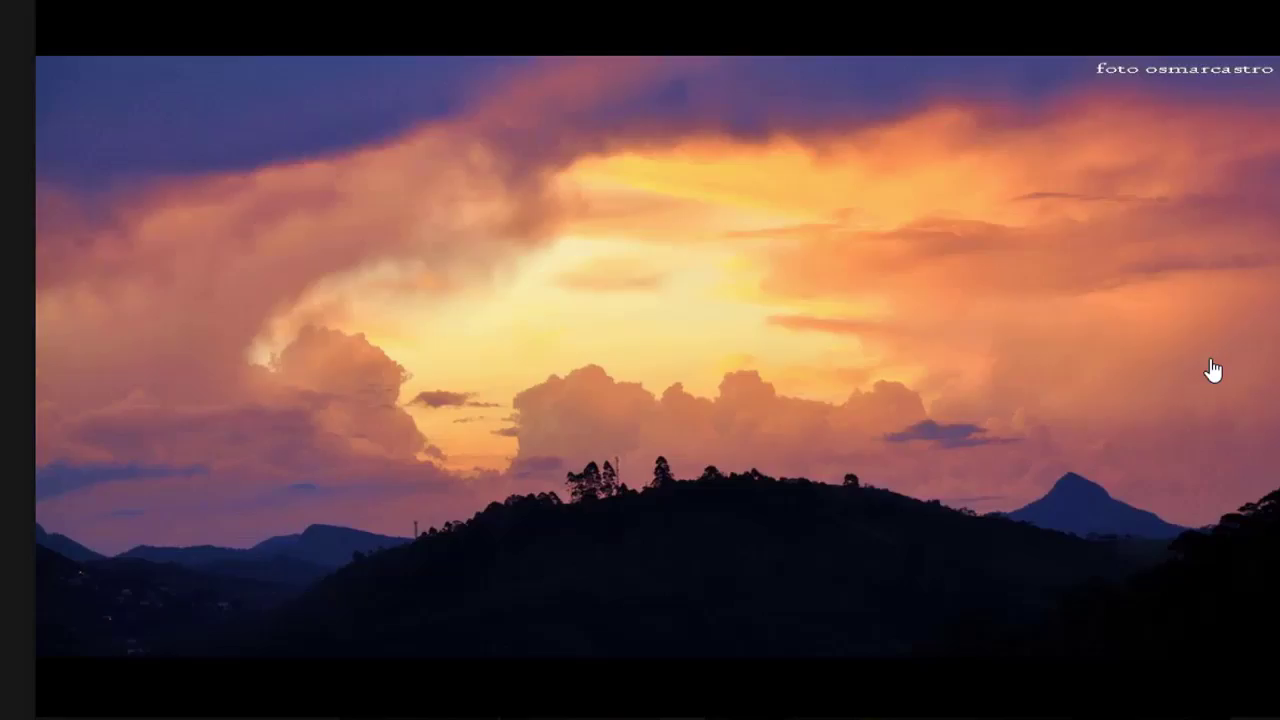
left_click(1213, 370)
left_click(1210, 371)
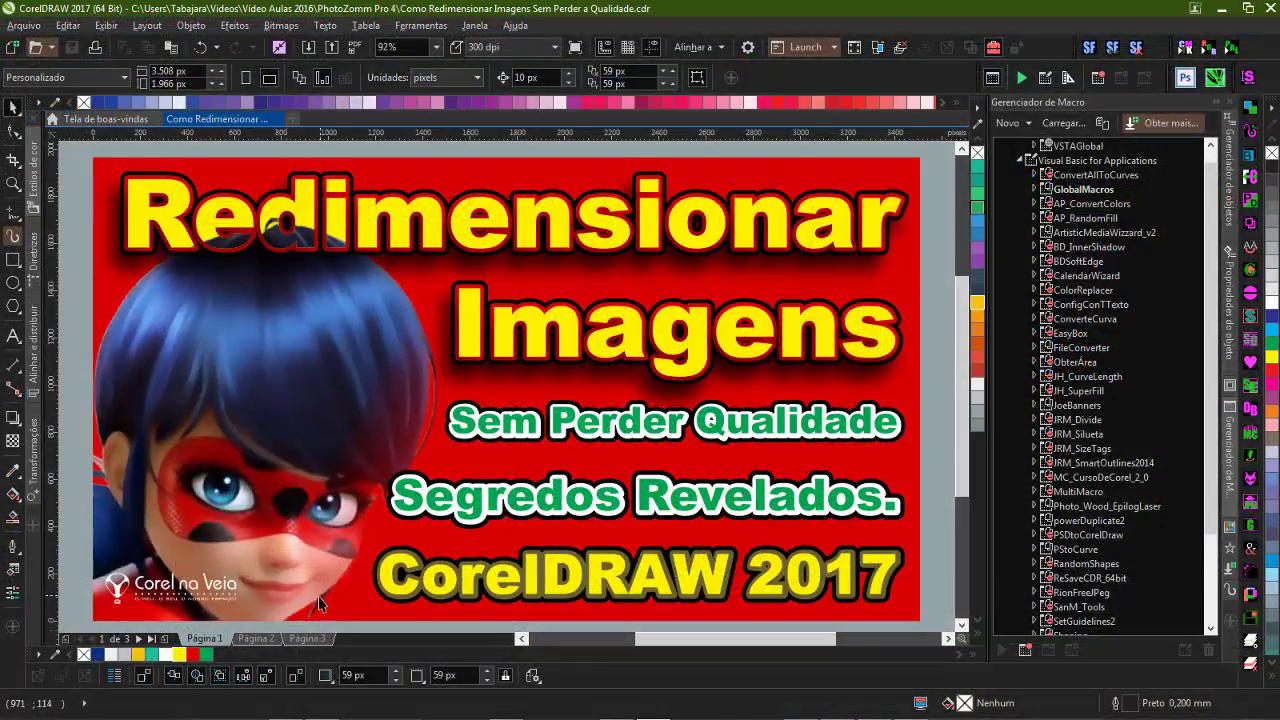
- Switch to CorelDRAW and create a landscape A4 document with RGB as the primary color mode
mouse_move(364, 709)
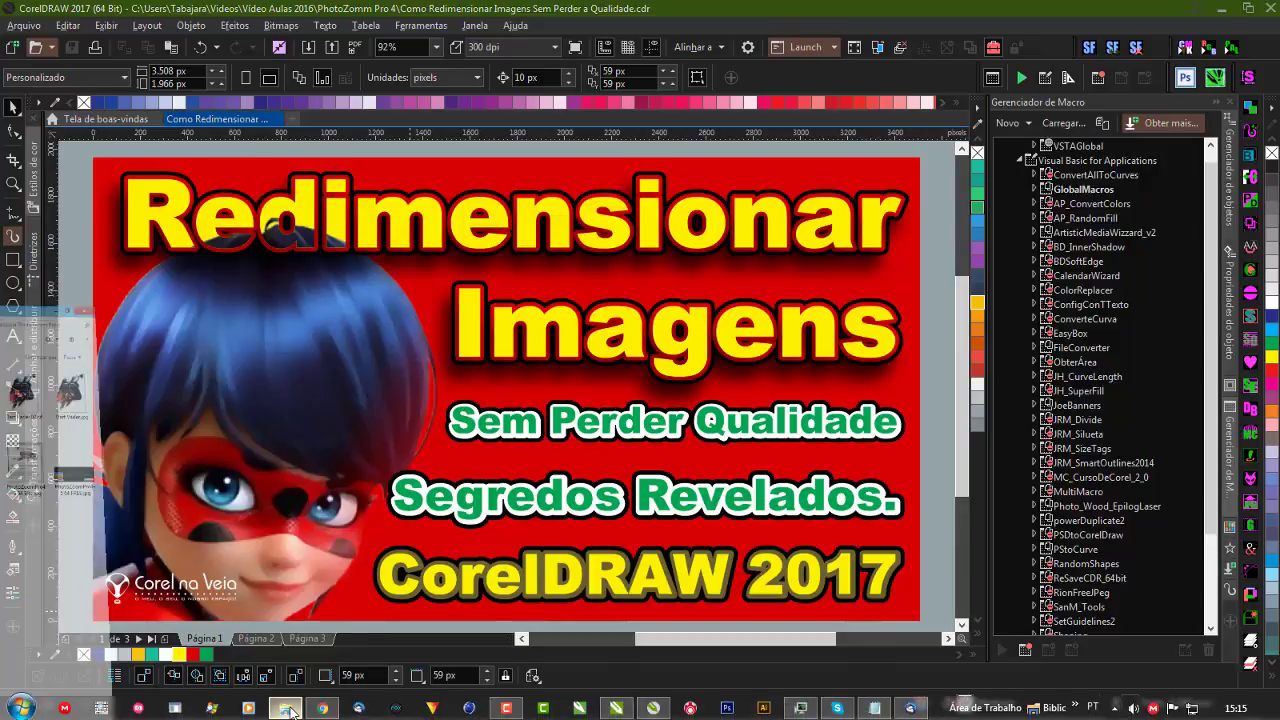
left_click(293, 120)
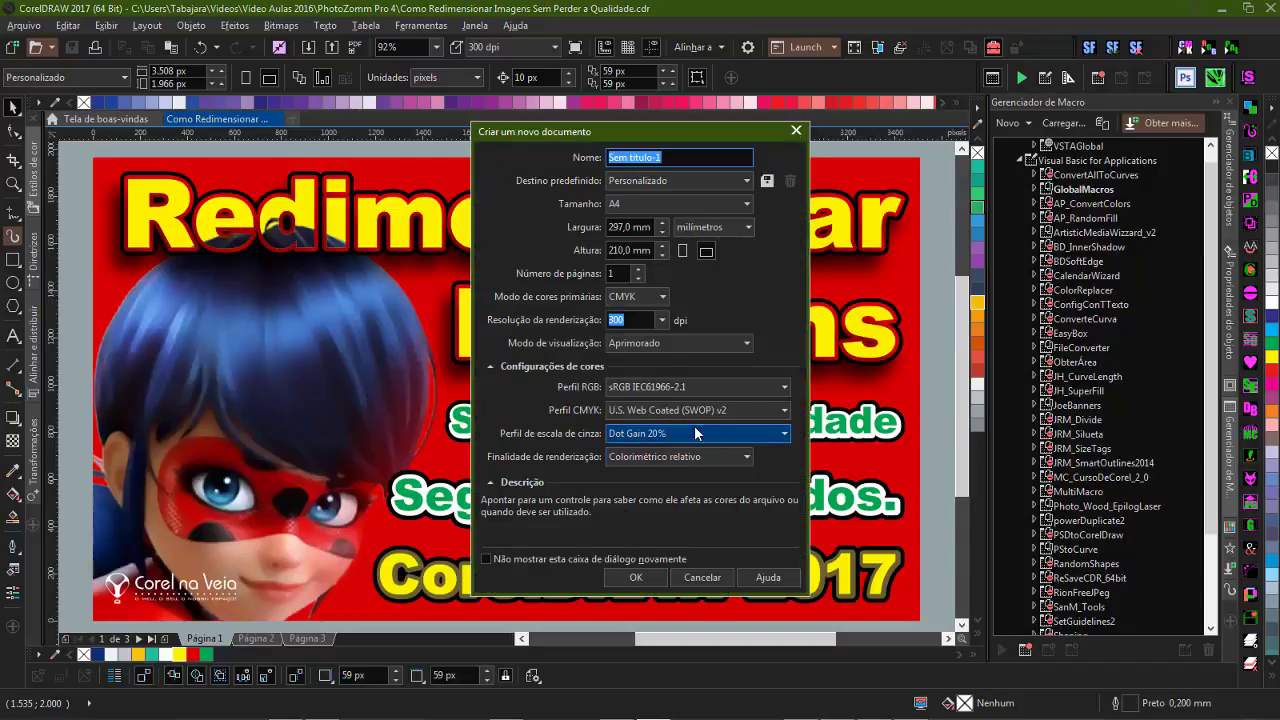
left_click(646, 300)
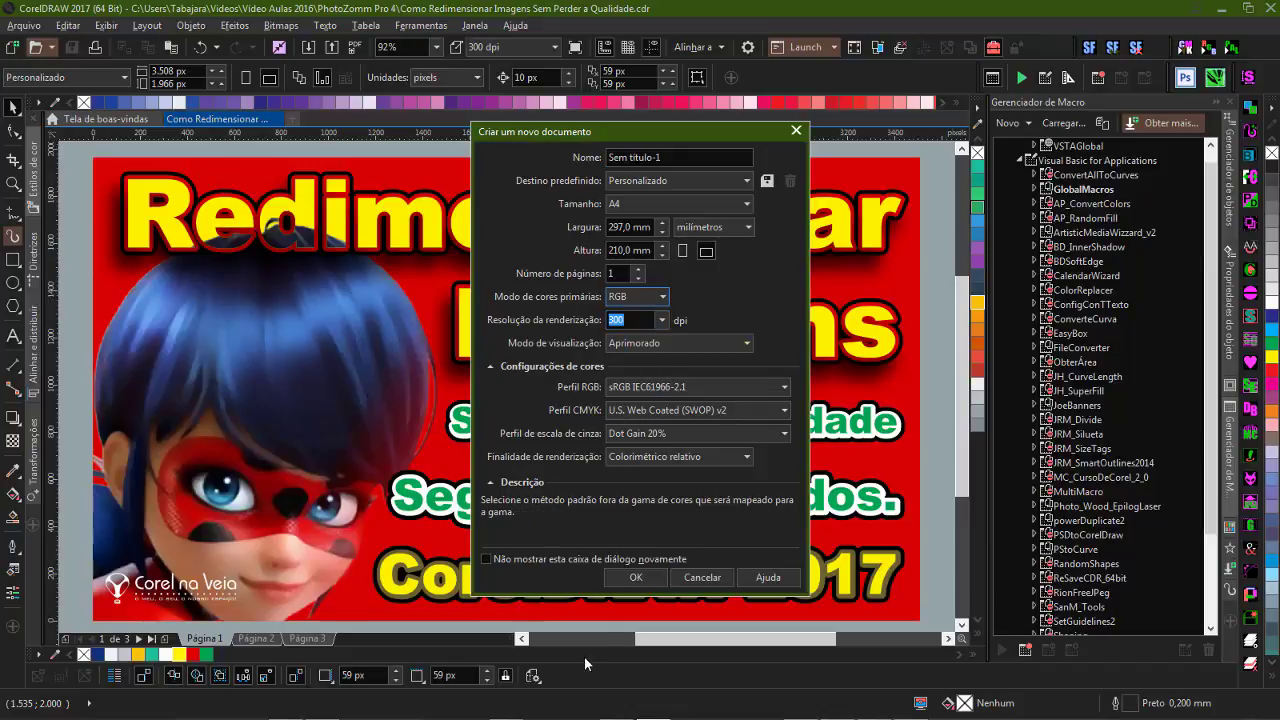
left_click(638, 577)
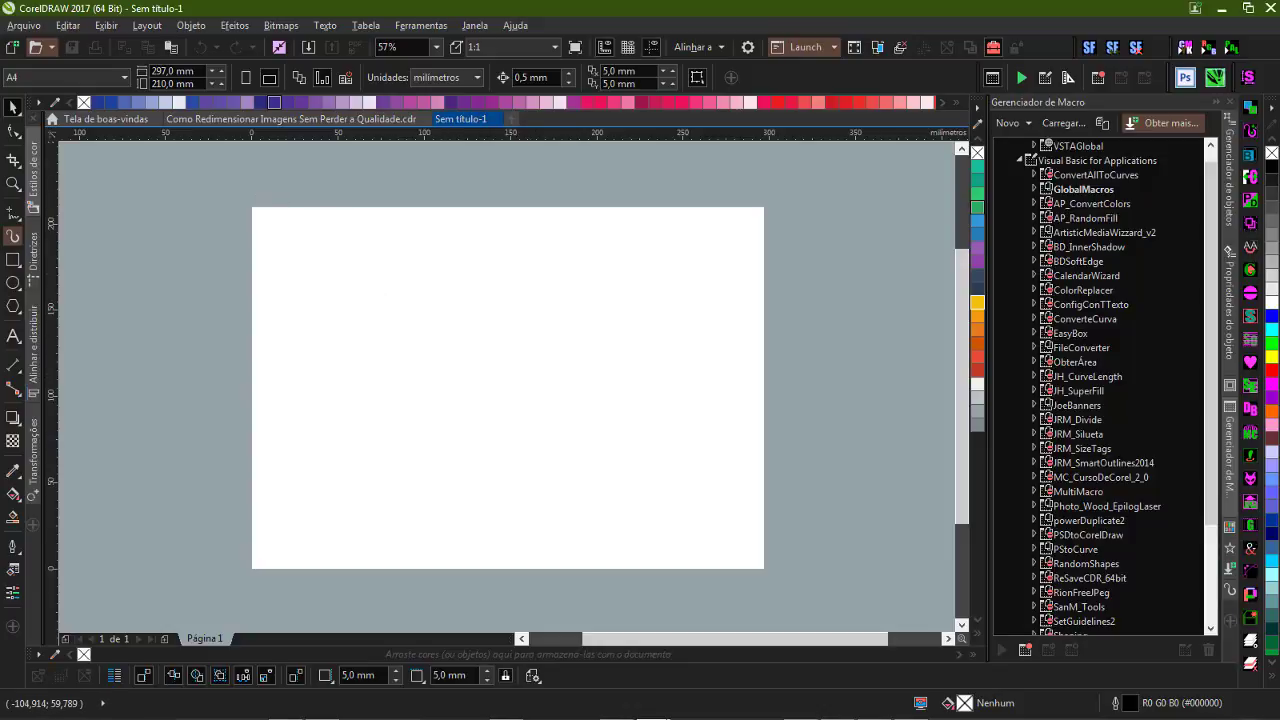
- Insert the small heart-and-hand logo image into the page and examine its edges up close
left_click_drag(437, 466, 410, 385)
key("z")
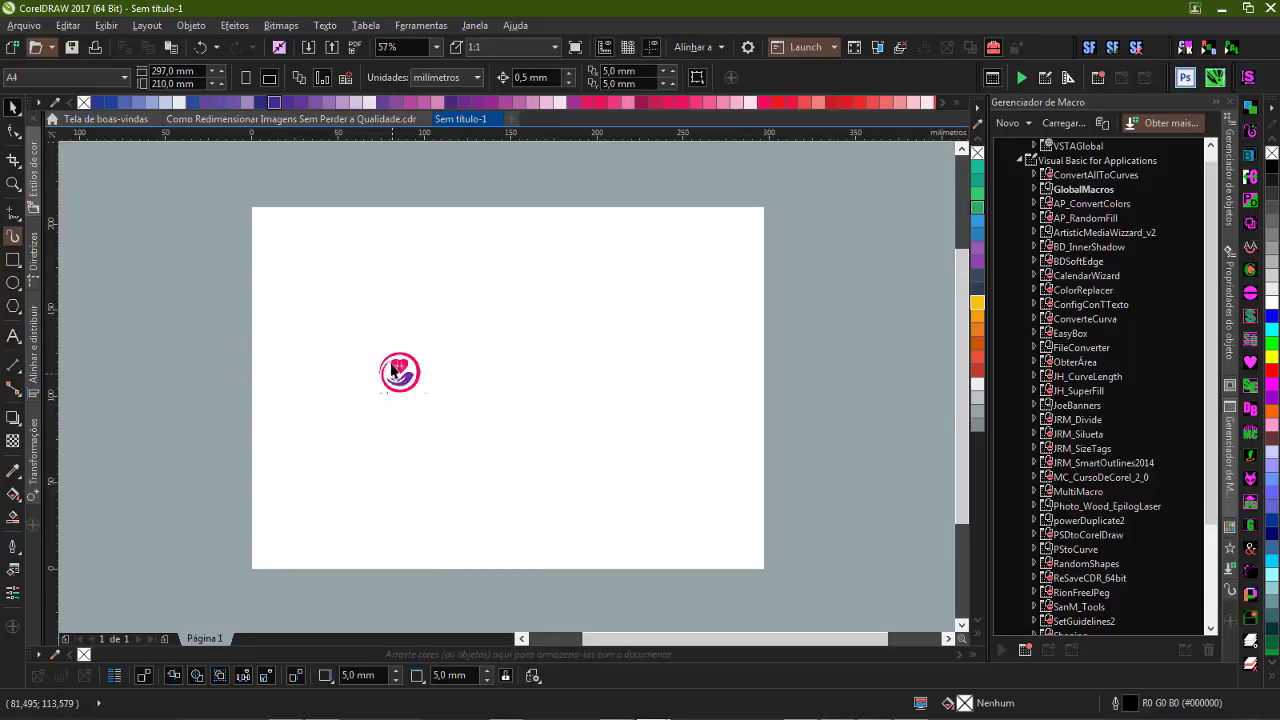
left_click_drag(366, 346, 446, 410)
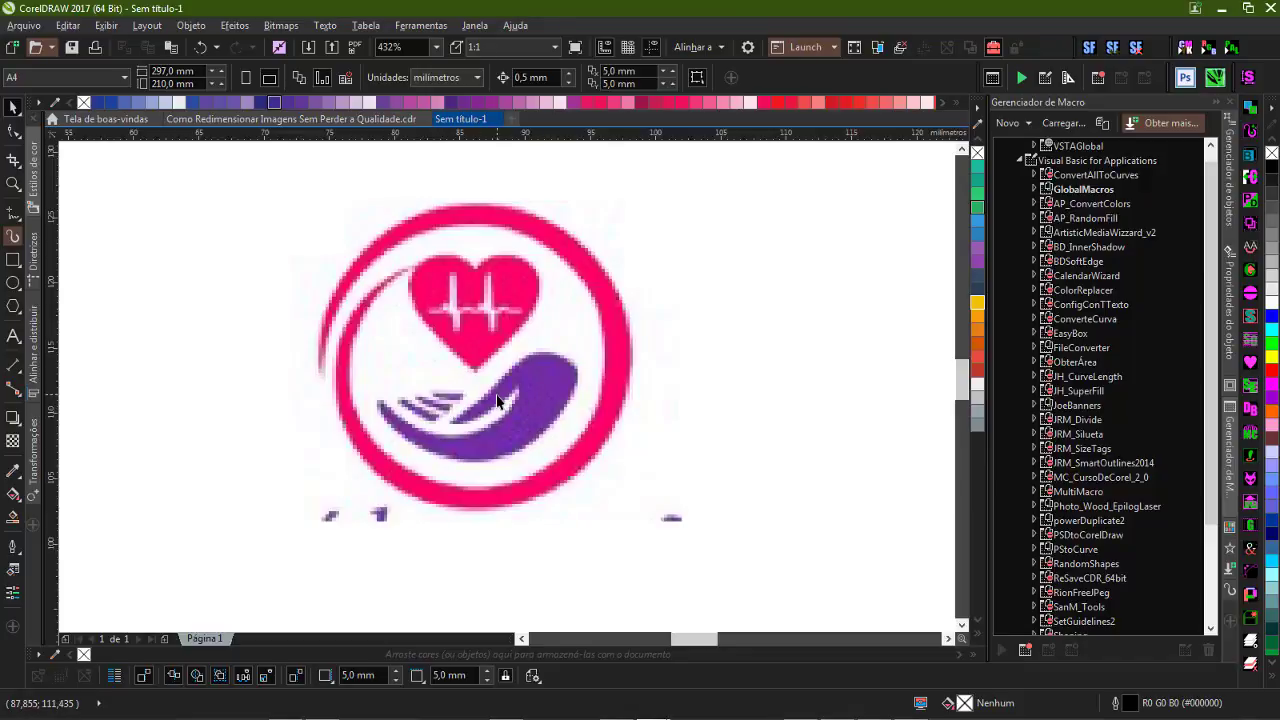
scroll(498, 400, "down", 3)
scroll(500, 400, "up", 3)
scroll(505, 396, "down", 6)
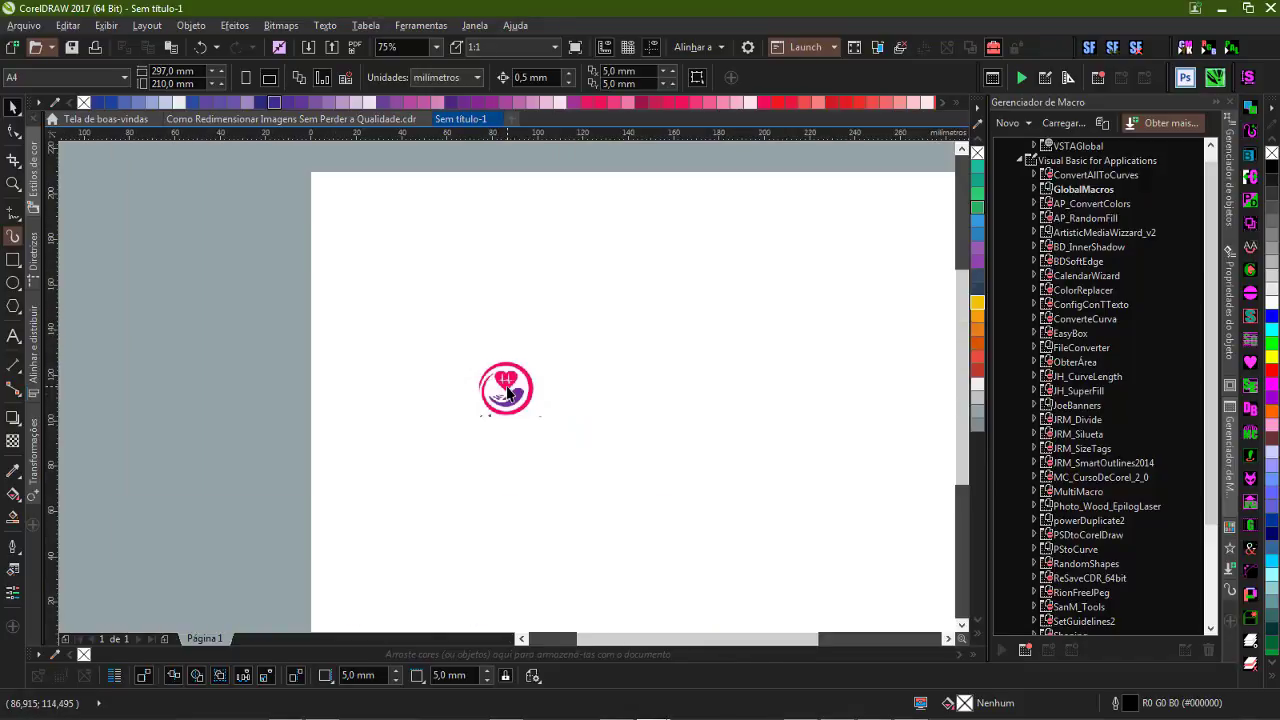
- Insert the crouching Ladybug character image beside the heart-and-hand logo and examine its facial detail
left_click(202, 120)
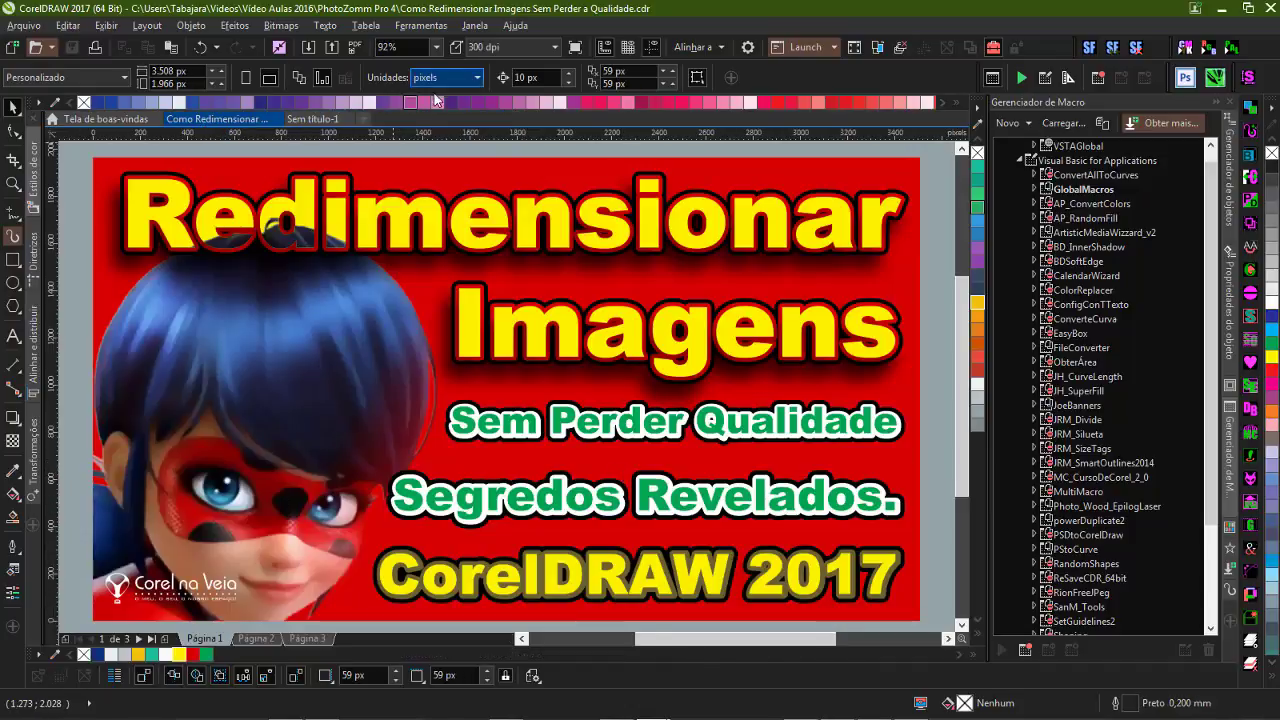
left_click(334, 120)
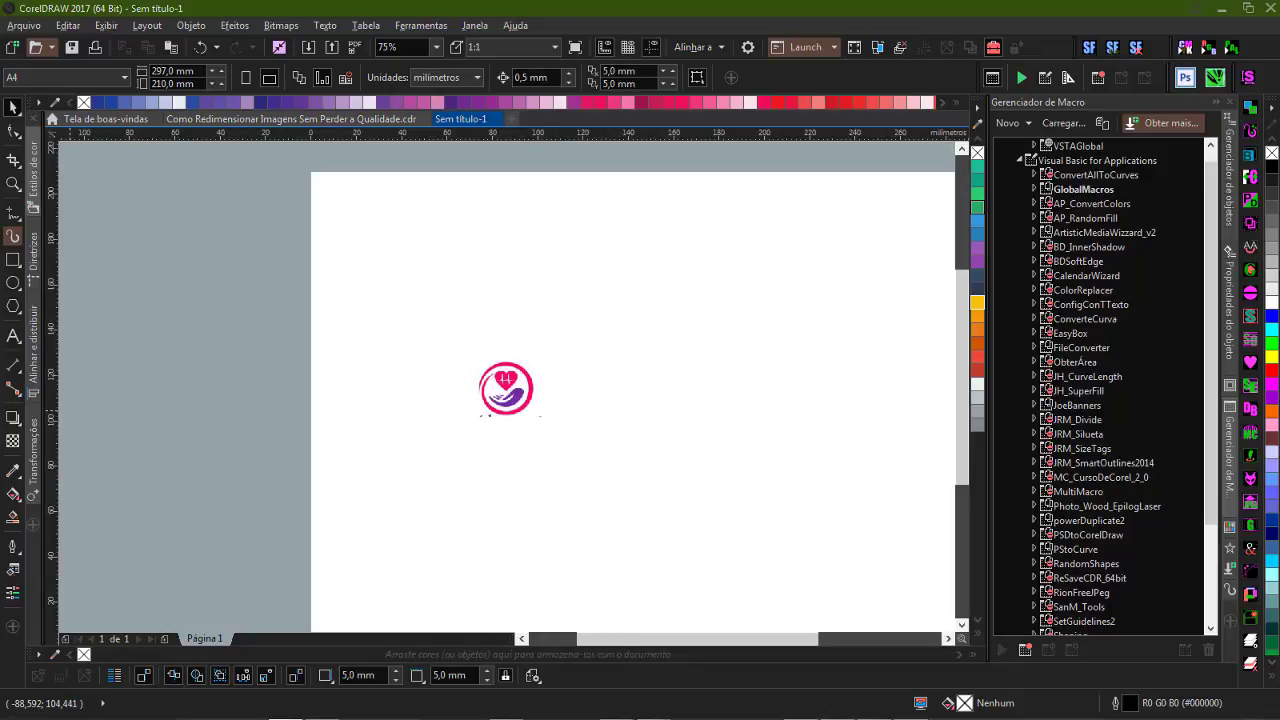
left_click_drag(141, 463, 657, 417)
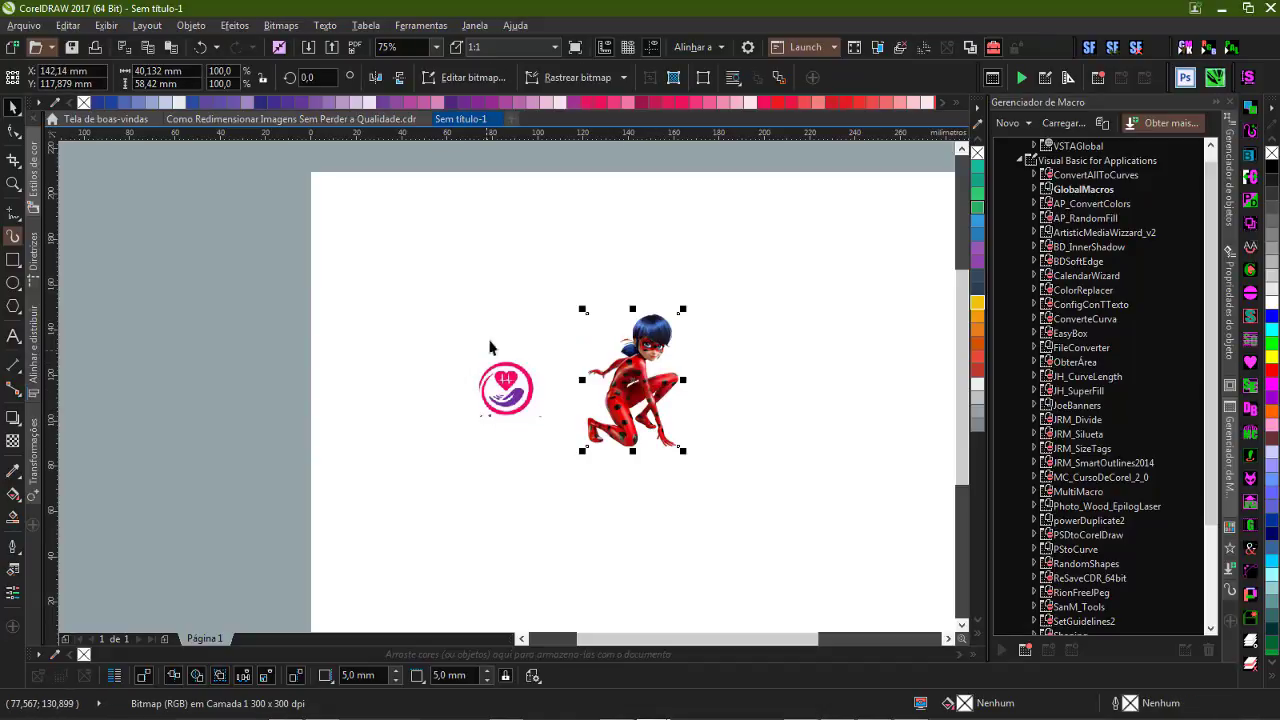
scroll(717, 491, "up", 3)
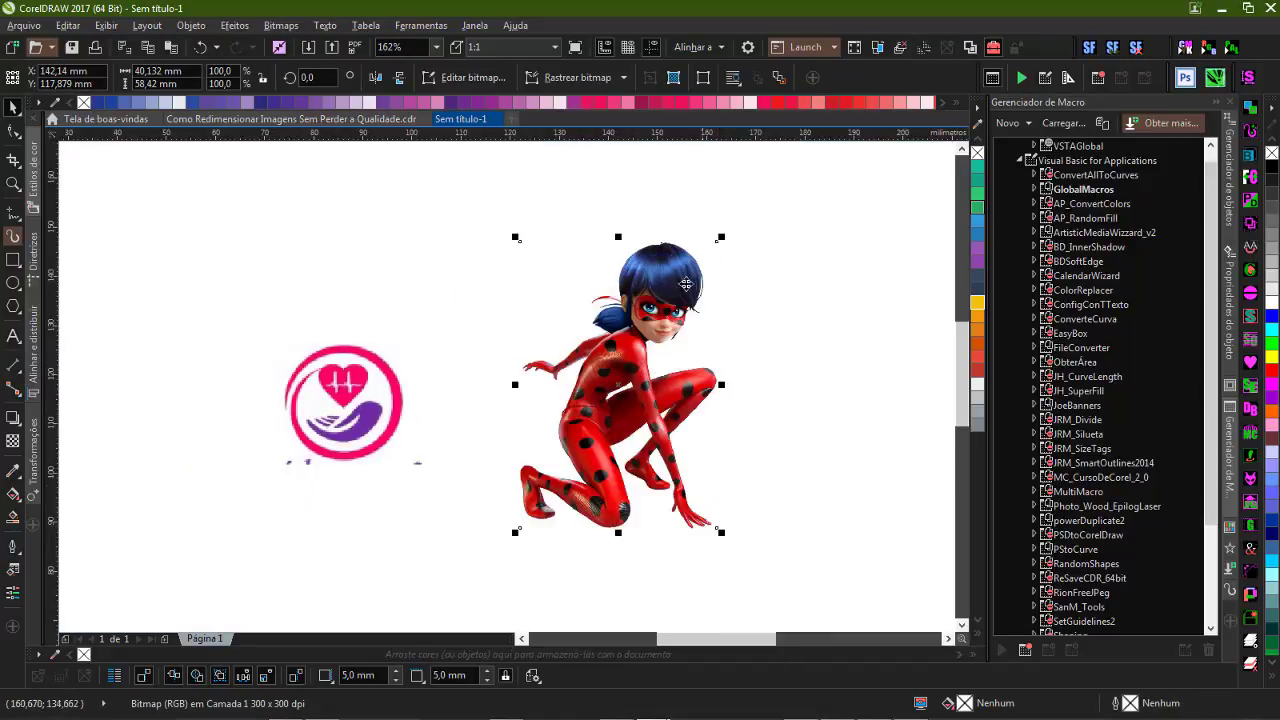
scroll(717, 371, "up", 2)
left_click_drag(440, 410, 734, 566)
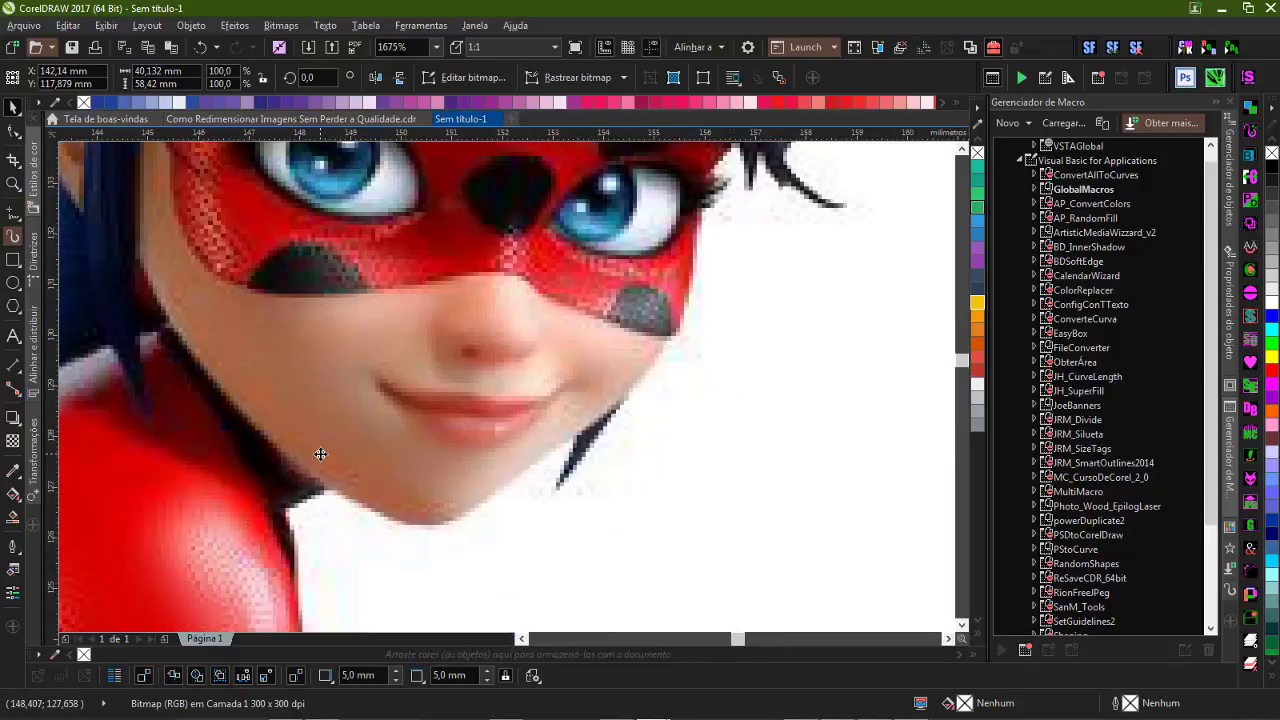
scroll(472, 440, "down", 10)
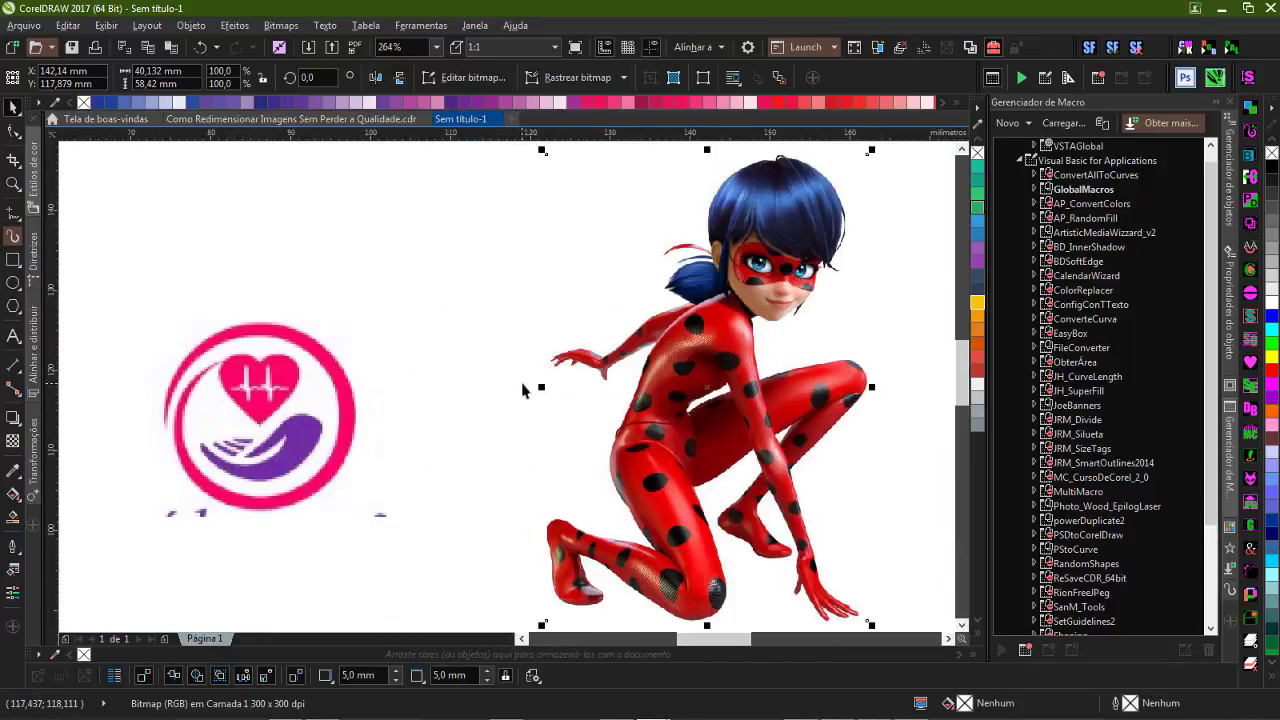
- Move the logo and the character image together to the lower-left area of the page
left_click(508, 393)
left_click_drag(314, 240, 836, 564)
right_click(660, 520)
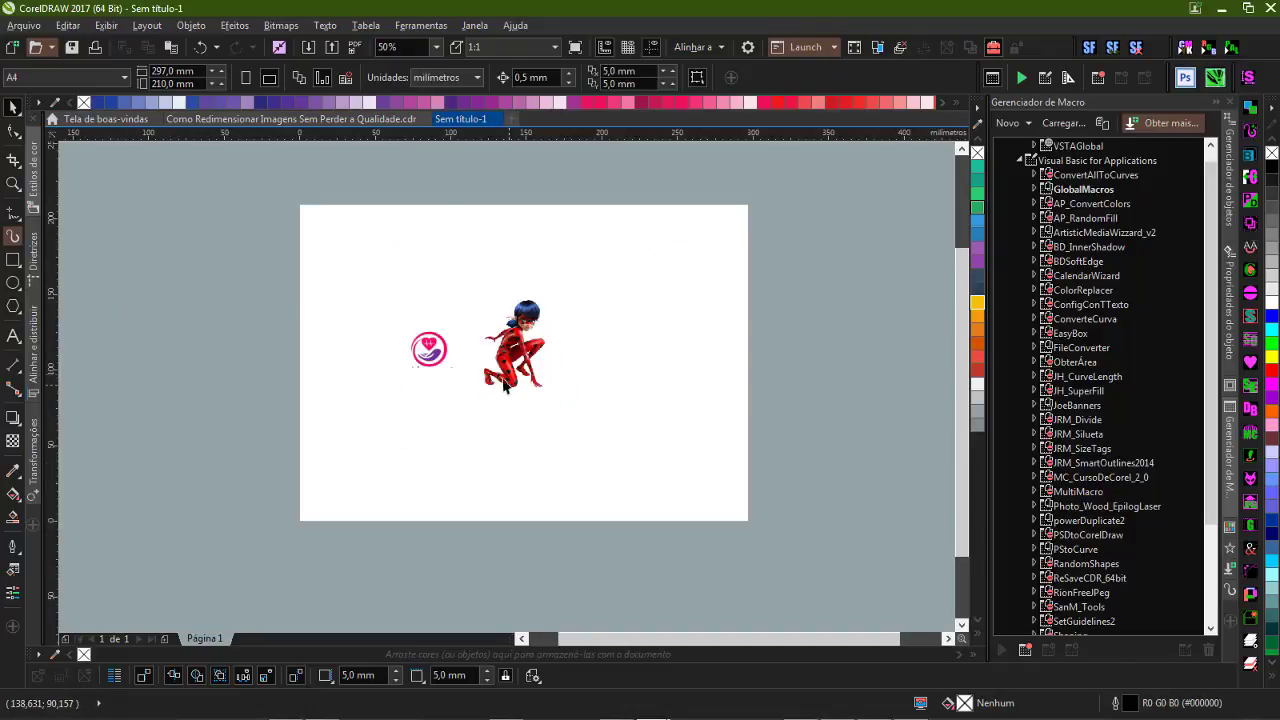
scroll(766, 543, "up", 1)
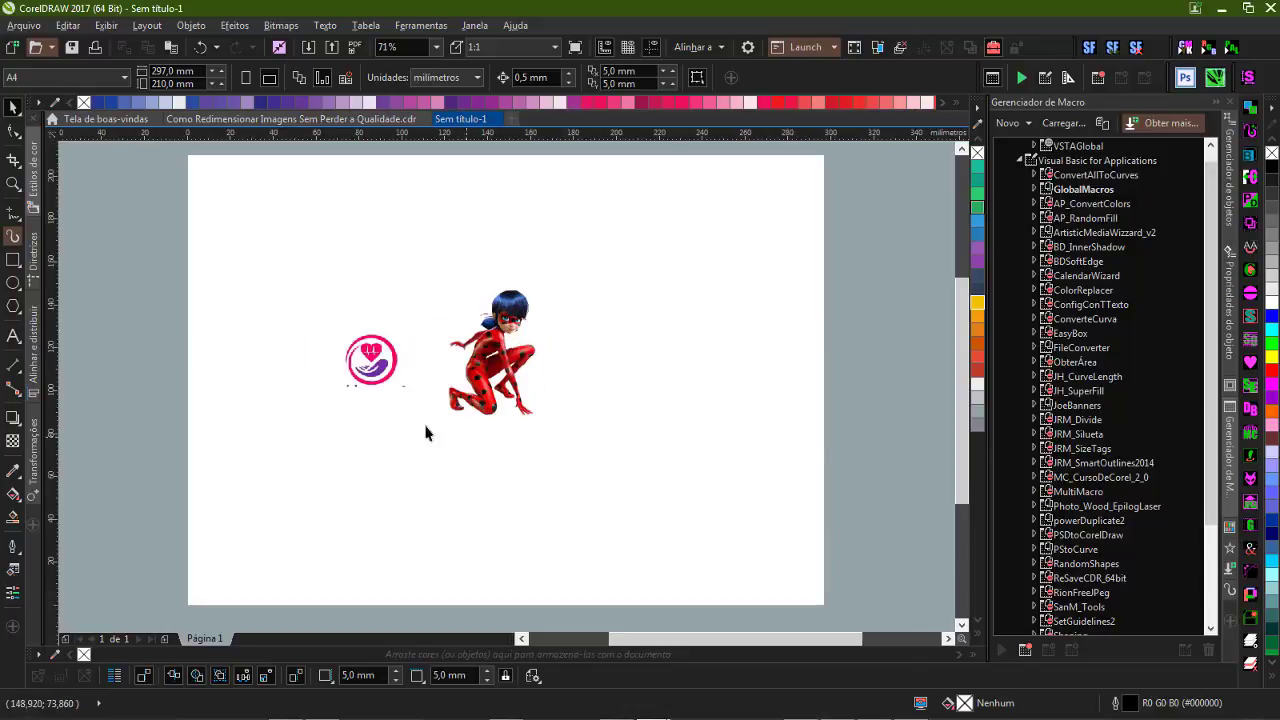
left_click(383, 367)
left_click(495, 332, "shift")
left_click_drag(490, 330, 361, 485)
left_click(390, 198)
- Copy the white Corel na Veia logo from the Como Redimensionar document into the new page's upper-right corner
left_click(345, 119)
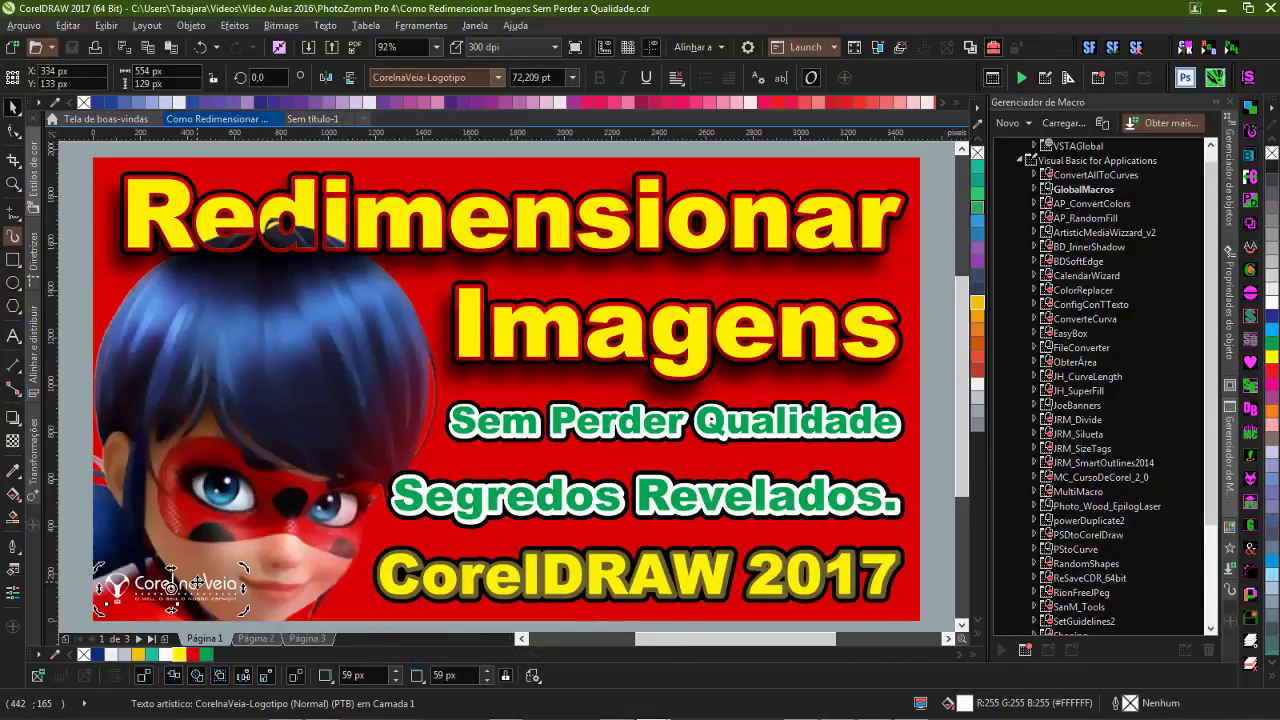
key("ctrl+Tab")
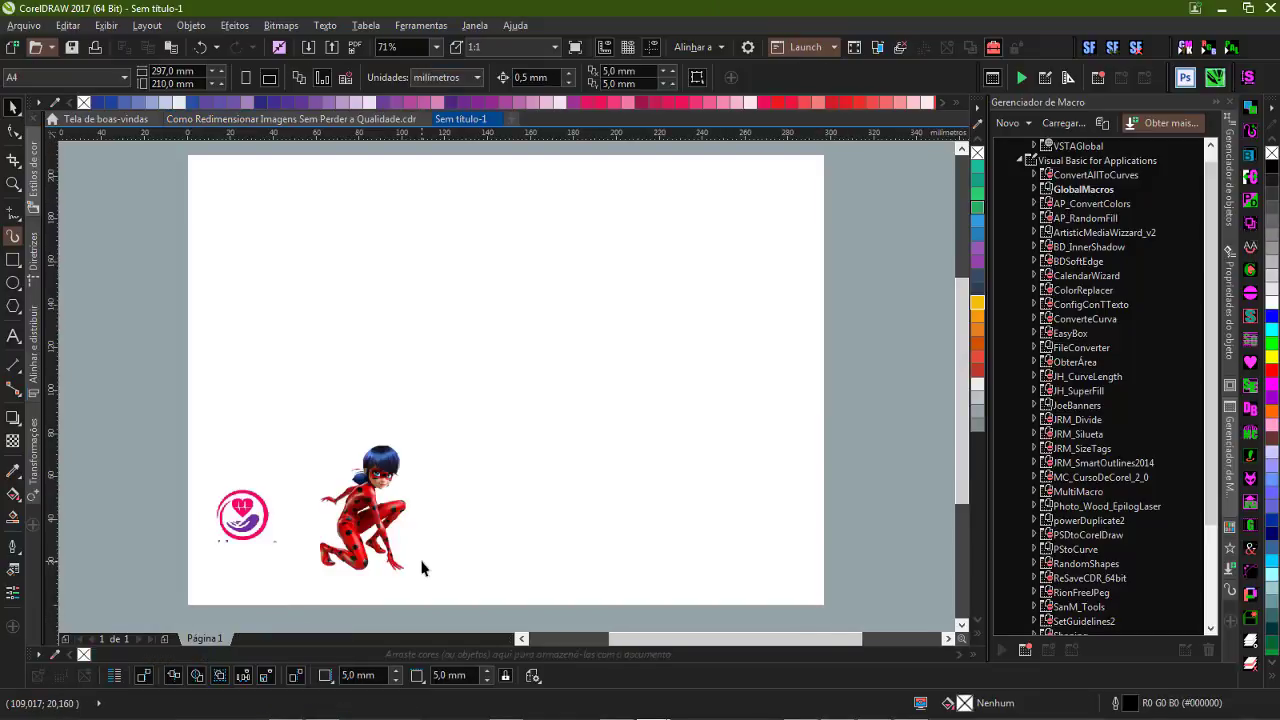
key("Tab")
left_click_drag(262, 538, 776, 205)
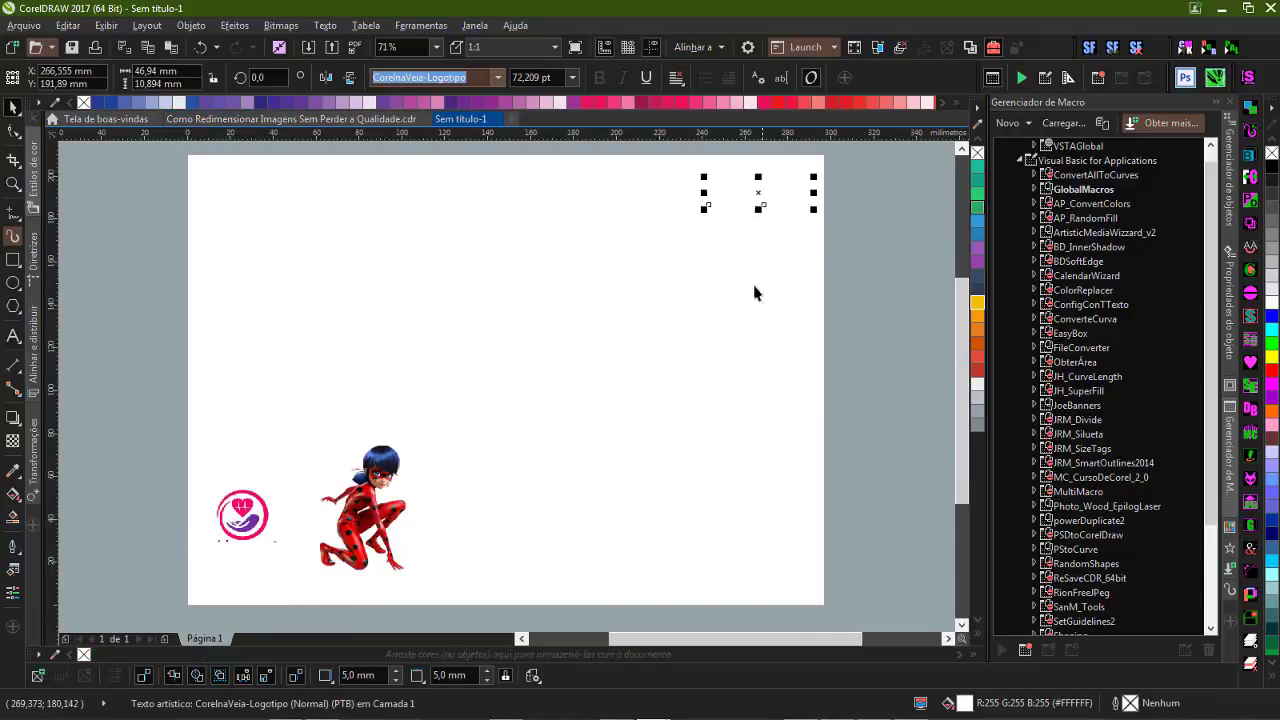
- Add a page-sized background rectangle and fill it with Clouds (#ECF0F1)
double_click(14, 264)
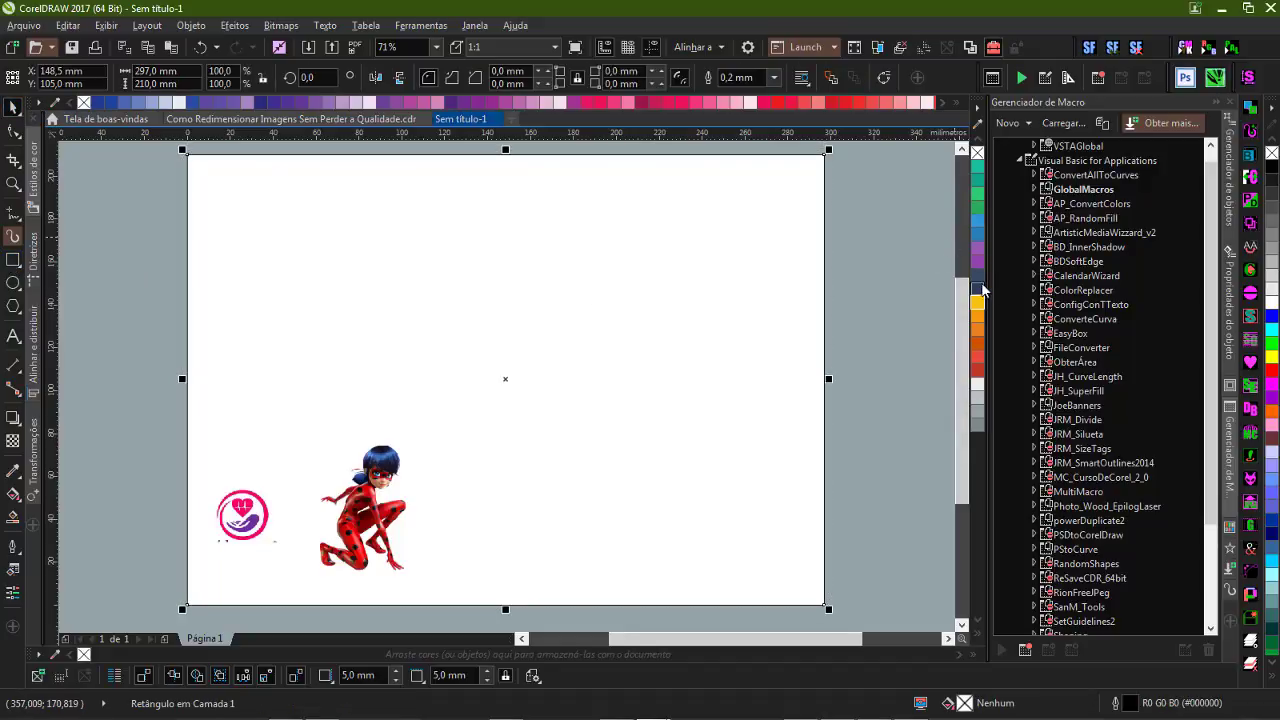
left_click(975, 393)
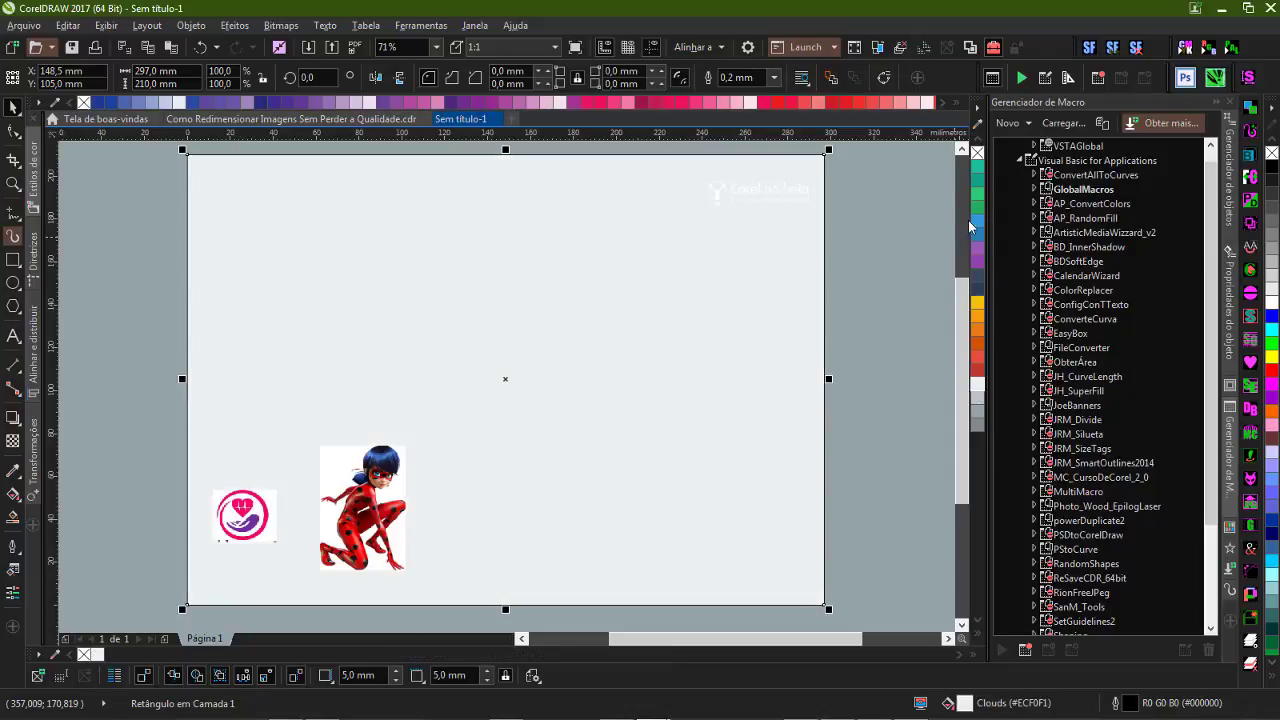
key("Escape")
- Enlarge the Corel na Veia logo to about 71 mm wide and reposition it in the page's upper-right corner
left_click(774, 207)
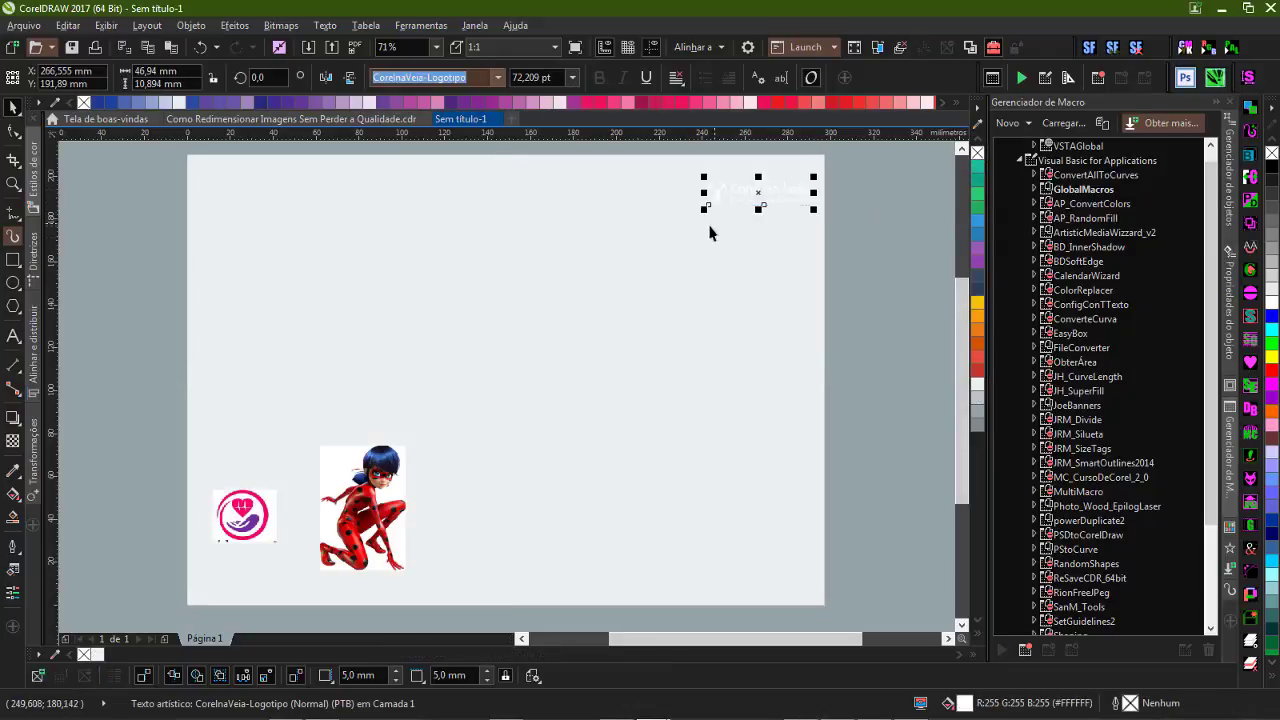
left_click_drag(704, 209, 651, 221)
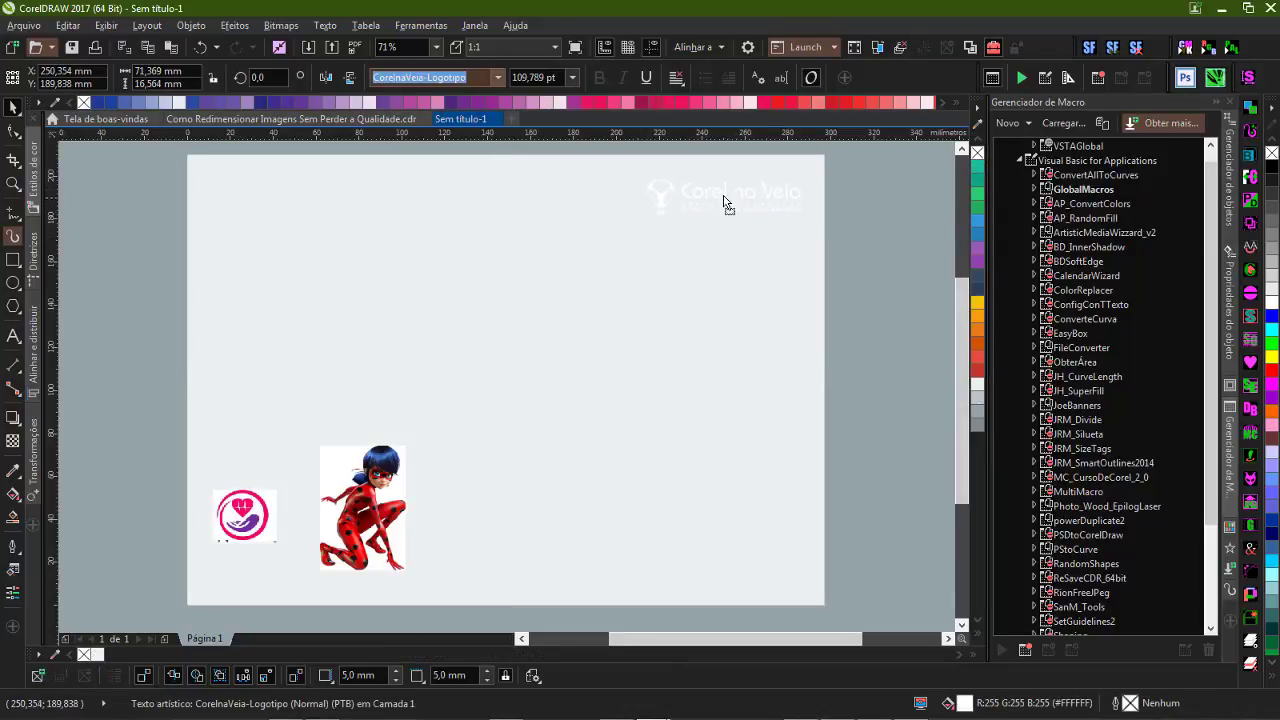
left_click_drag(729, 201, 725, 193)
key("Escape")
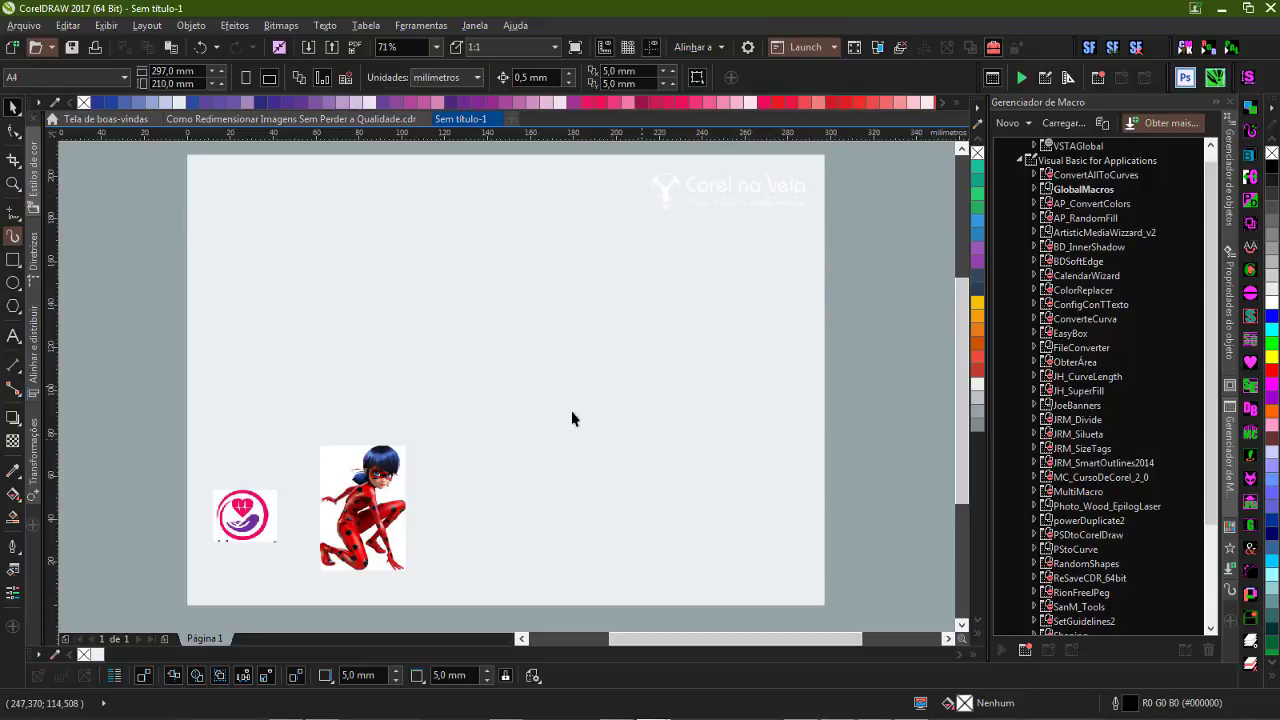
- Check the small character image's dimensions and resolution in the Resample dialog without changing anything
left_click_drag(188, 412, 469, 589)
left_click(603, 419)
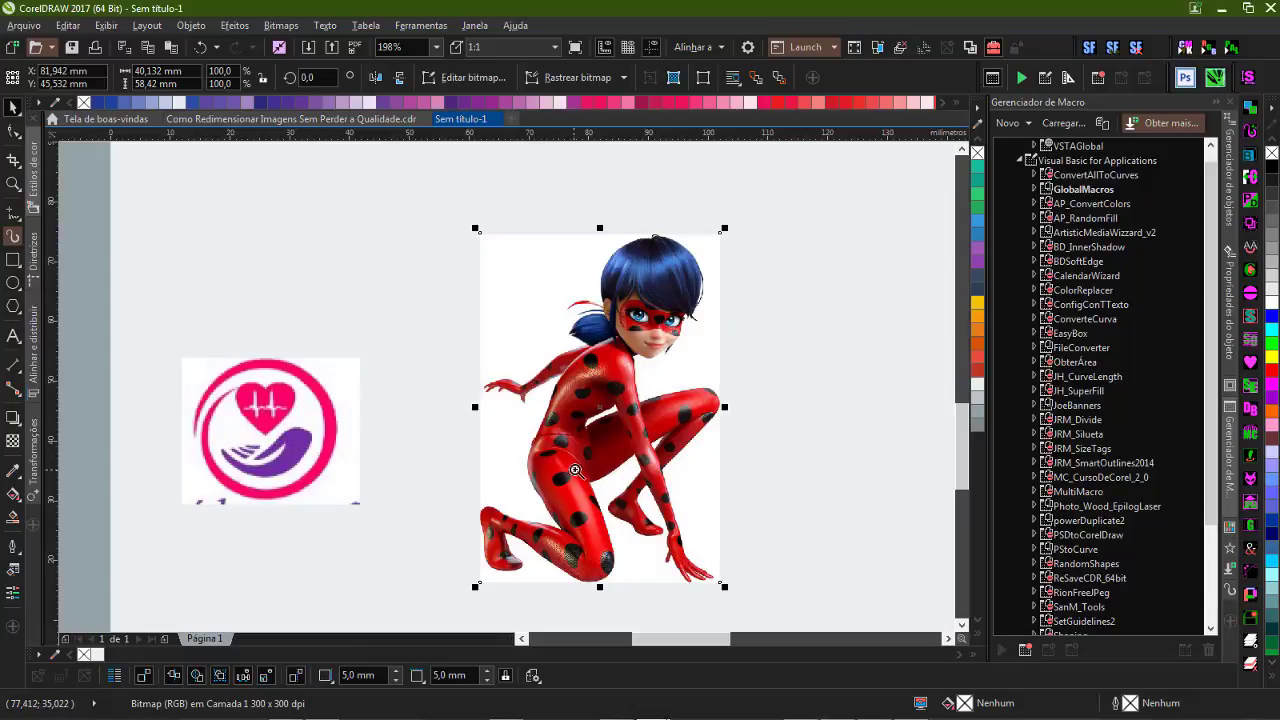
left_click(200, 26)
mouse_move(274, 31)
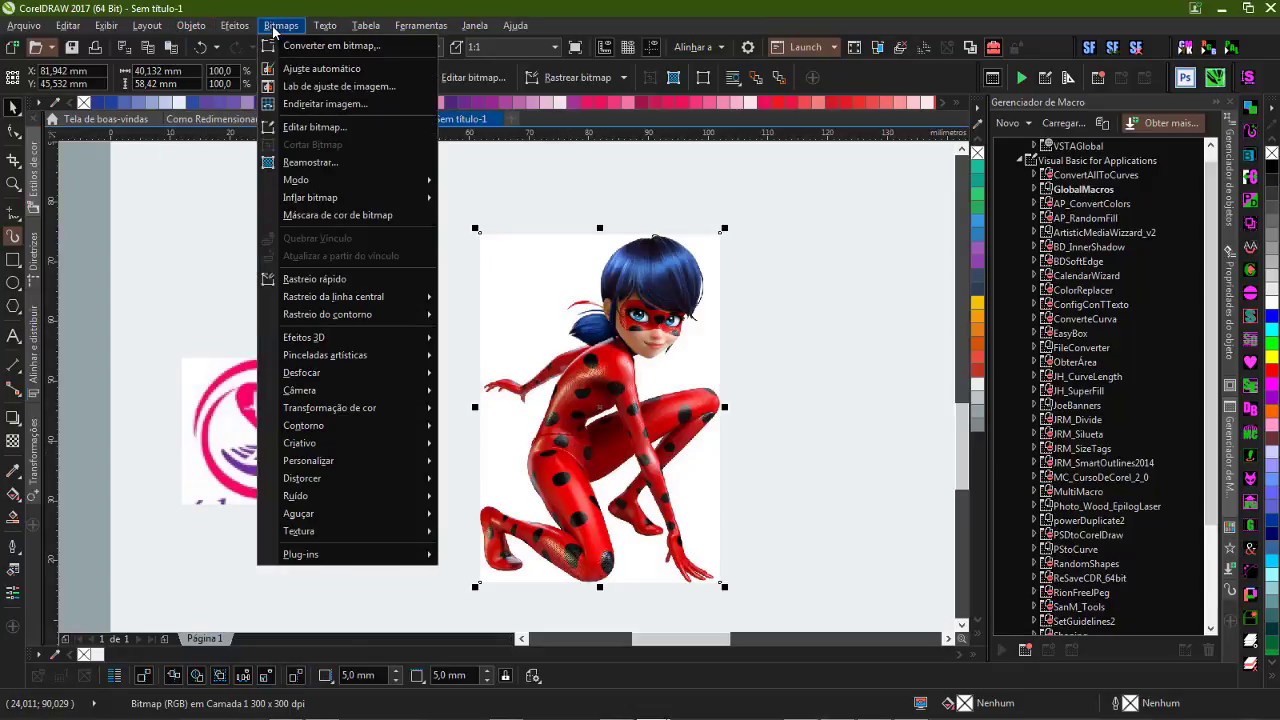
left_click(310, 162)
left_click(600, 343)
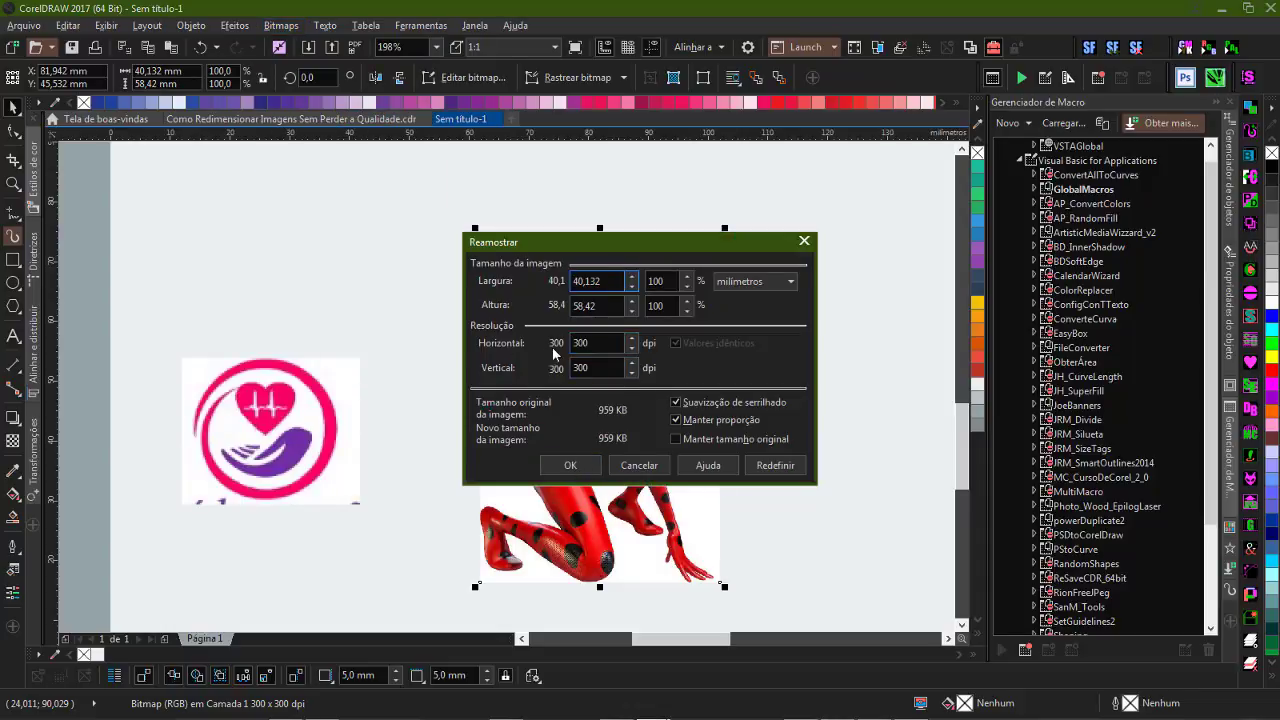
left_click(643, 465)
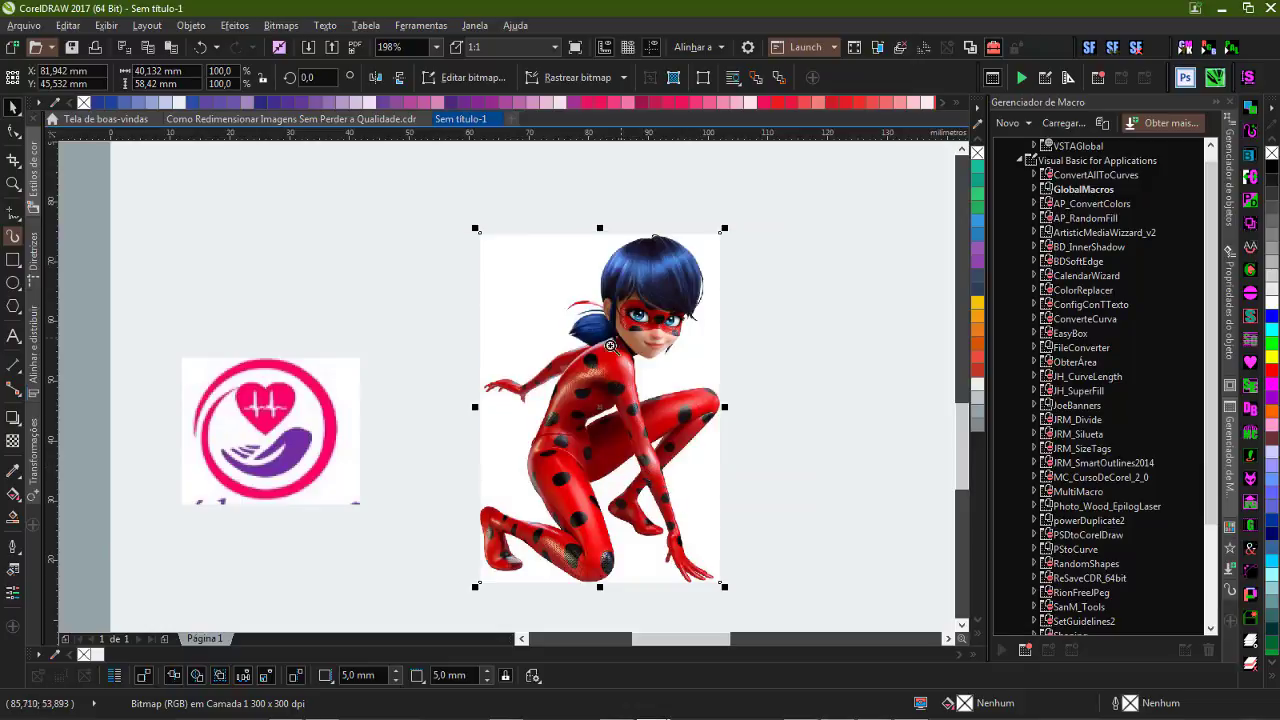
- Make an enlarged copy of the character image, about 118 by 172 mm, beside the original and examine its face
scroll(598, 330, "up", 5)
scroll(508, 386, "down", 10)
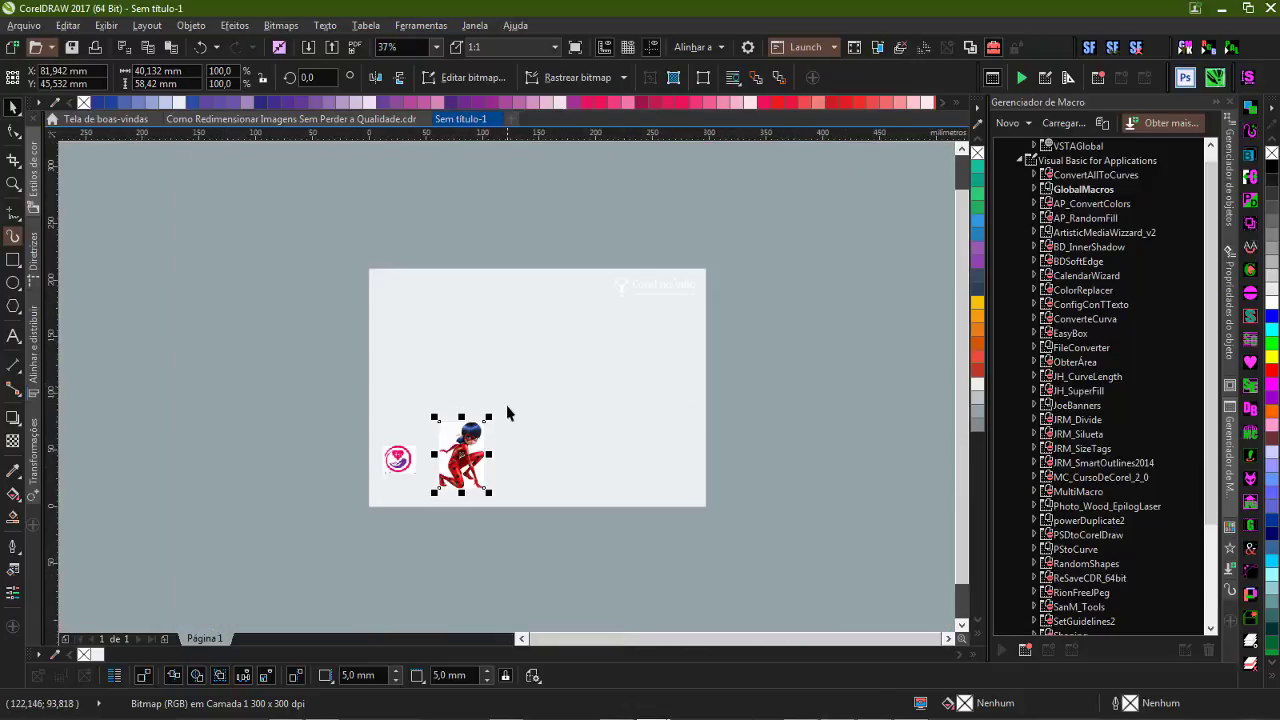
left_click_drag(462, 447, 721, 287)
left_click(721, 287)
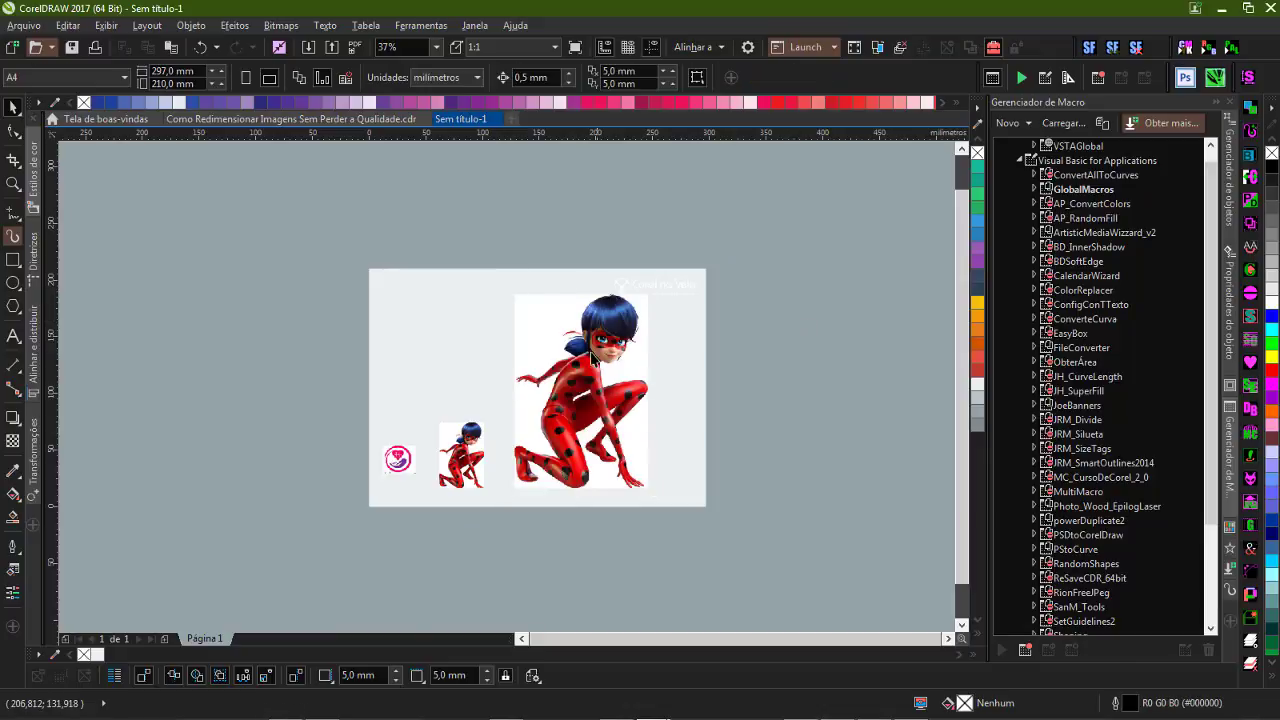
scroll(631, 371, "up", 5)
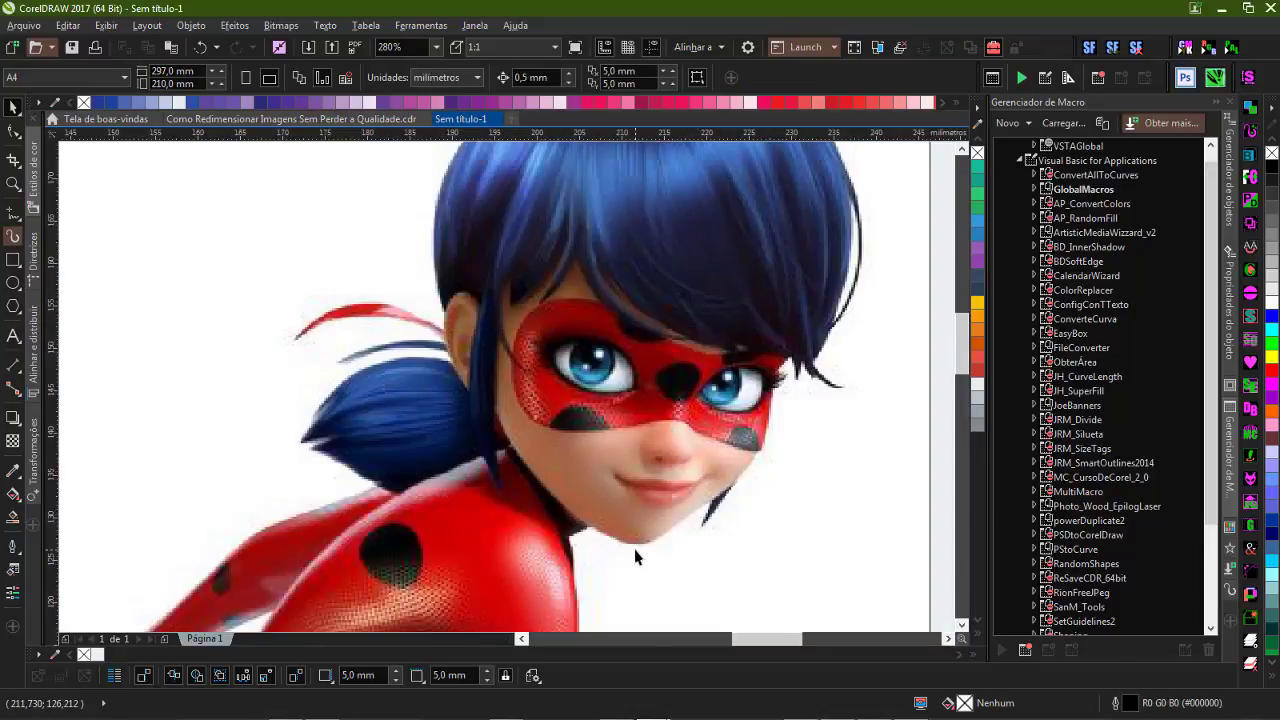
key("shift+F4")
- Resample the enlarged character image to 300 dpi horizontally and vertically, keeping its size
left_click(506, 316)
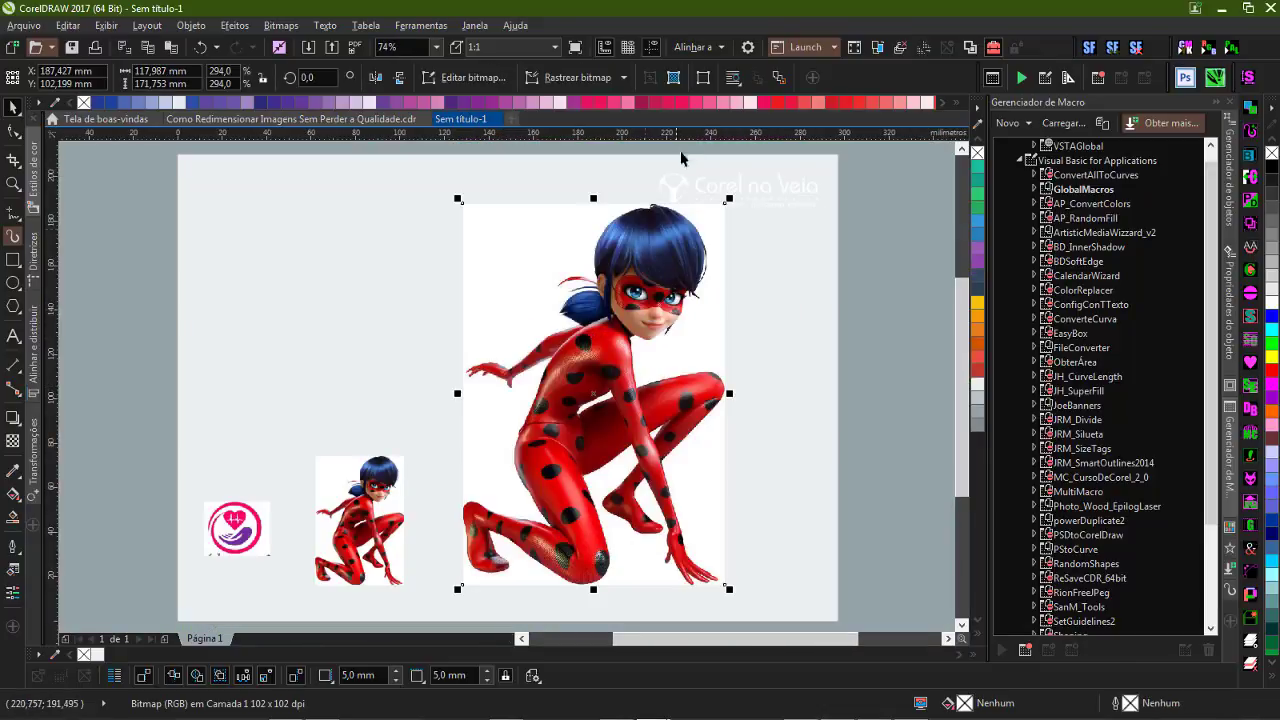
left_click(673, 80)
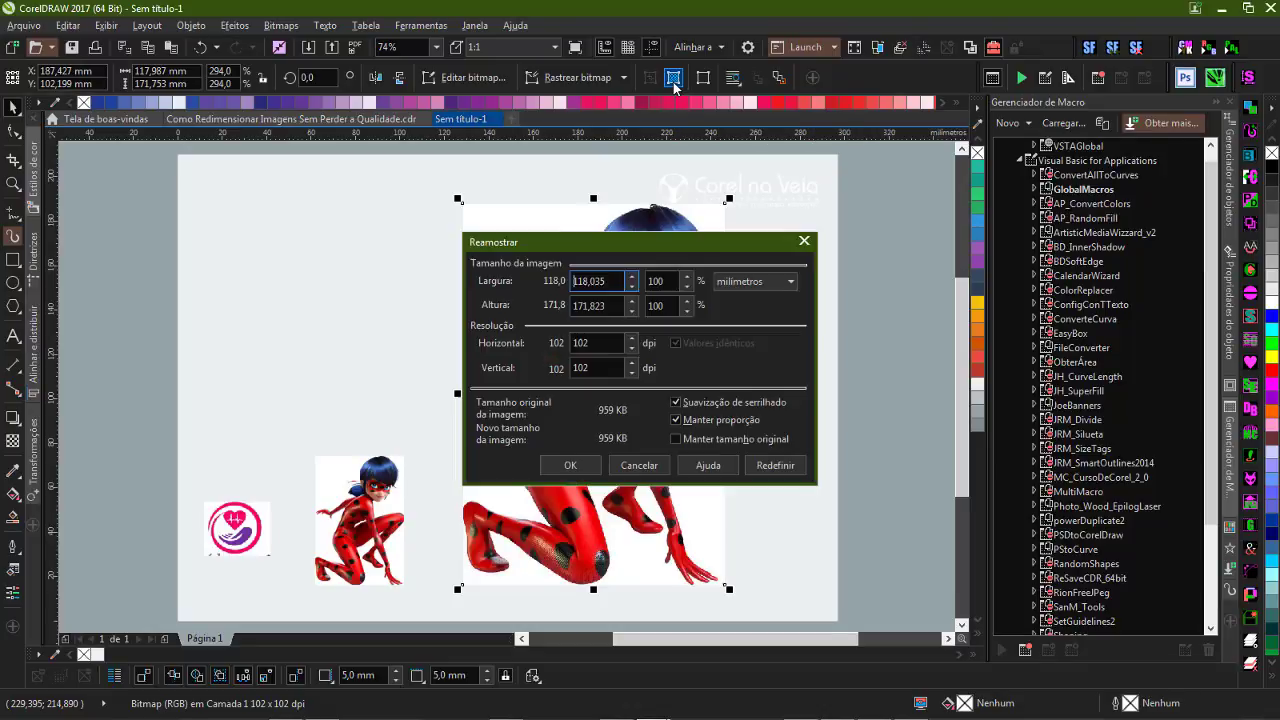
double_click(576, 348)
type("300")
left_click(603, 305)
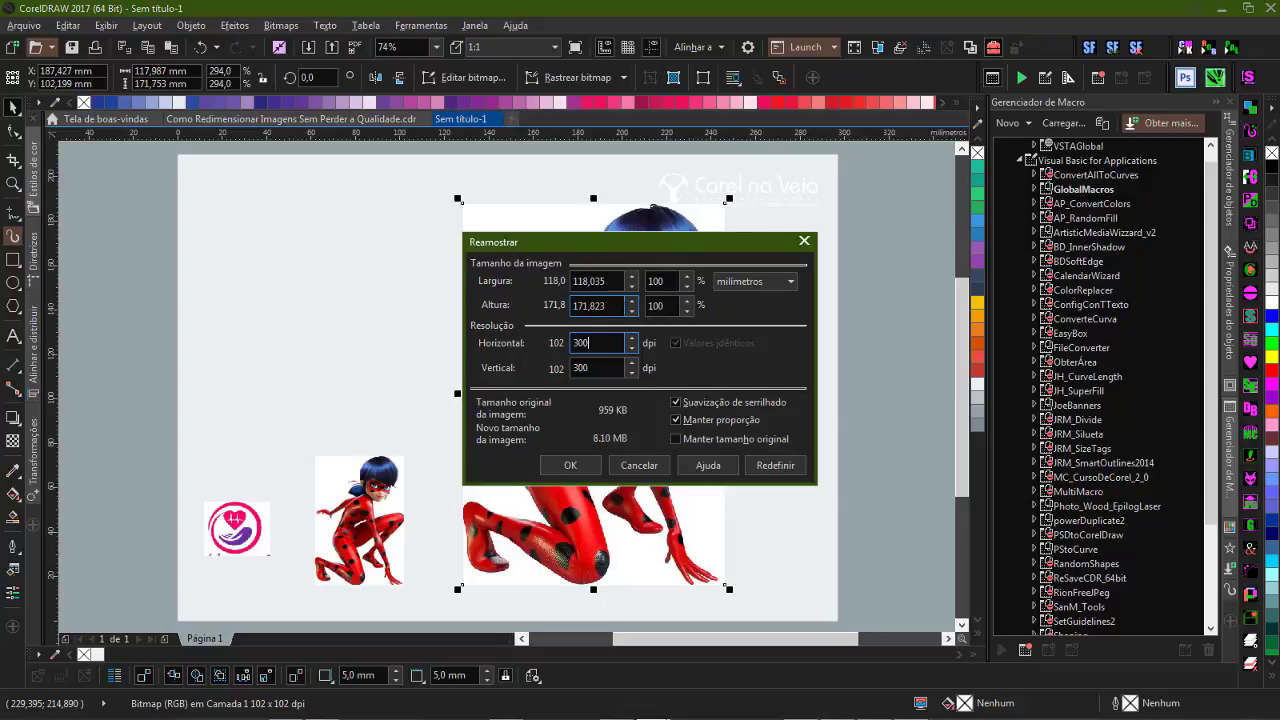
left_click(570, 465)
- Examine the mouth and hair-tip details in the enlarged and small character images, comparing their pixels
left_click_drag(617, 297, 690, 390)
left_click_drag(348, 236, 700, 432)
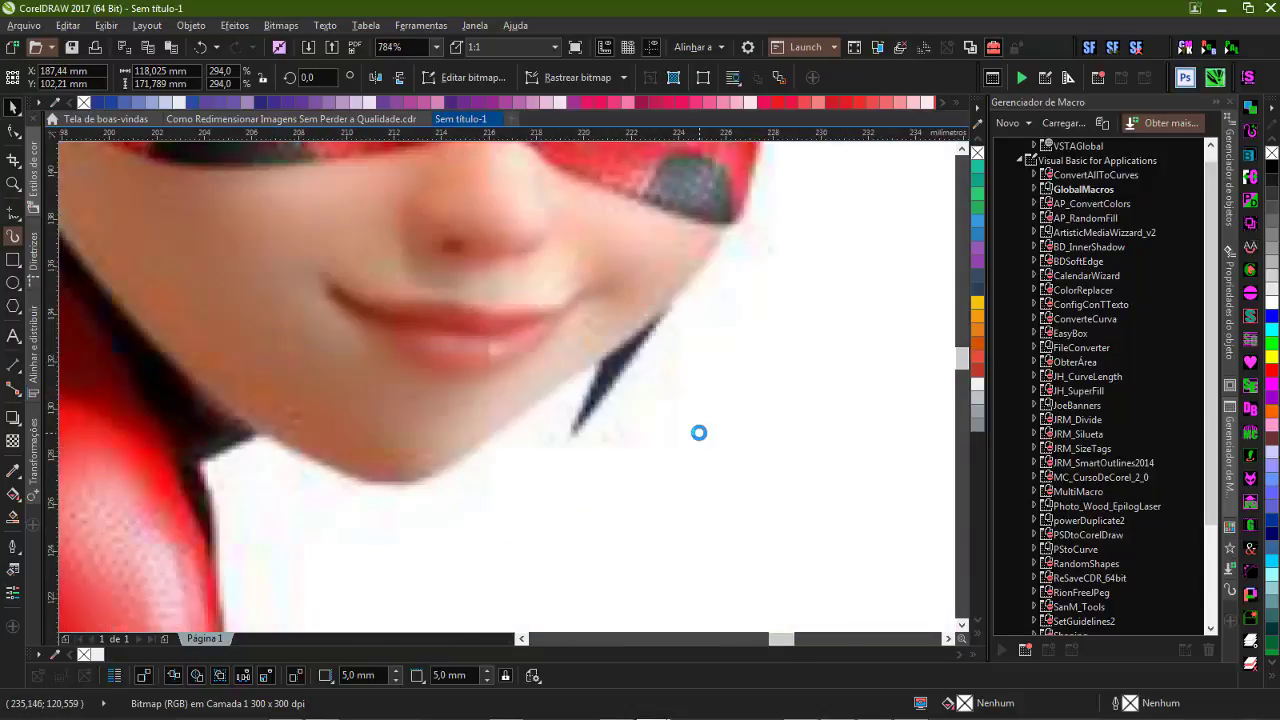
left_click_drag(525, 282, 692, 466)
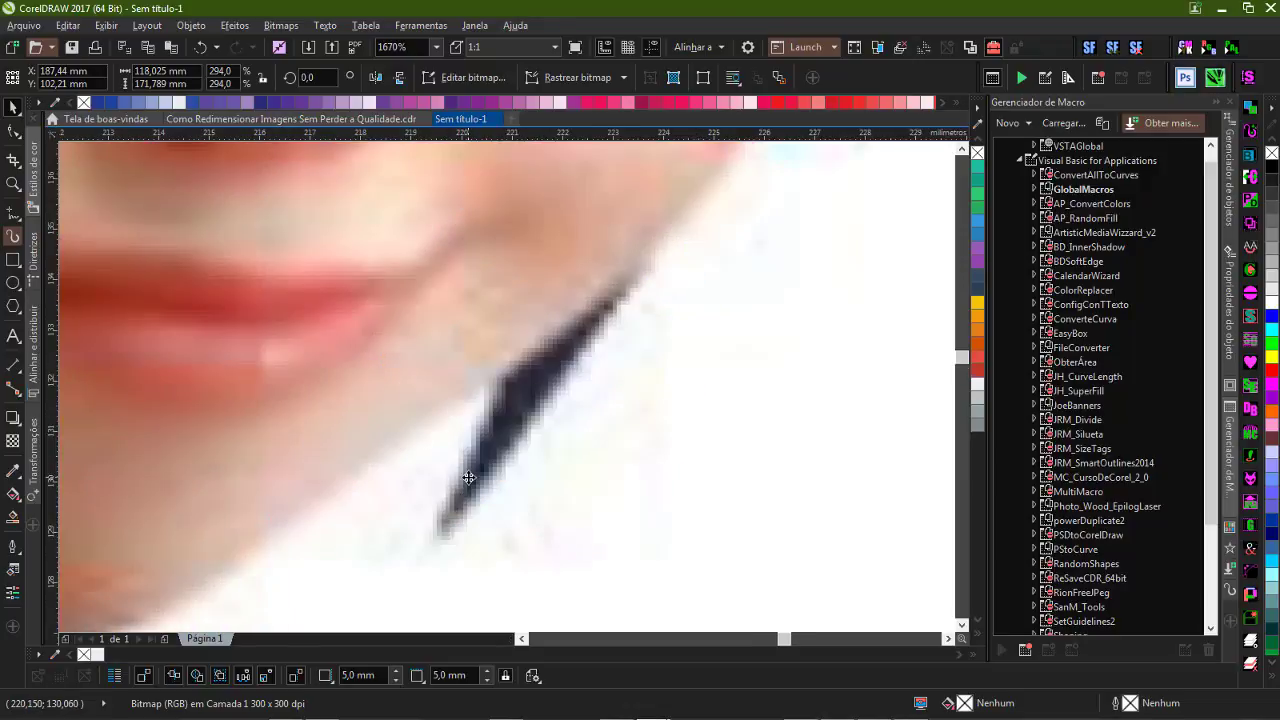
key("shift+F4")
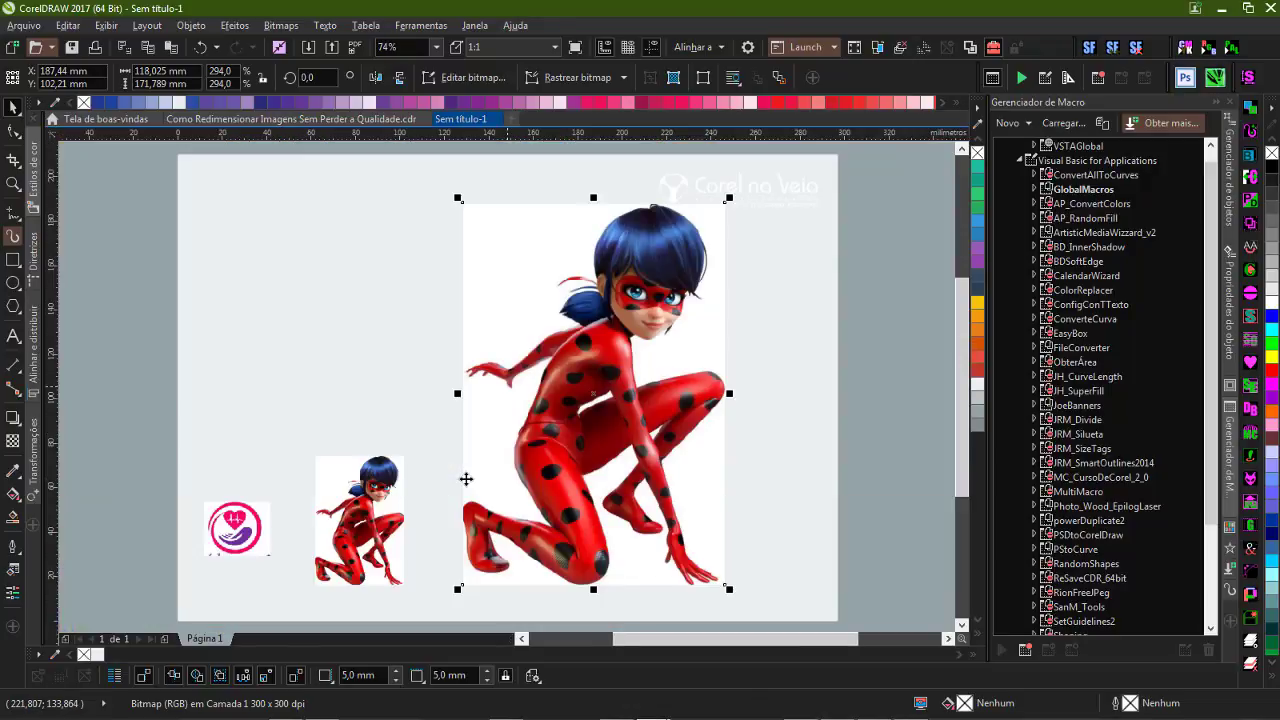
left_click_drag(340, 430, 410, 518)
left_click_drag(420, 441, 672, 572)
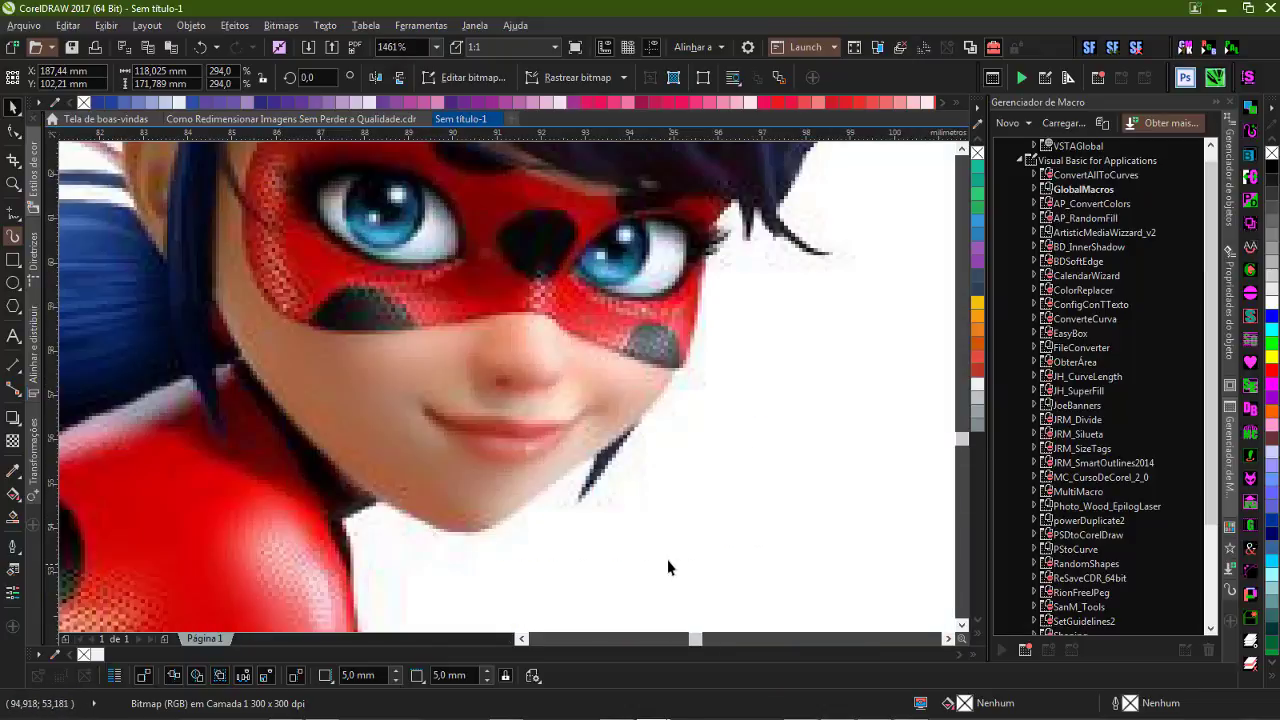
left_click_drag(566, 406, 694, 514)
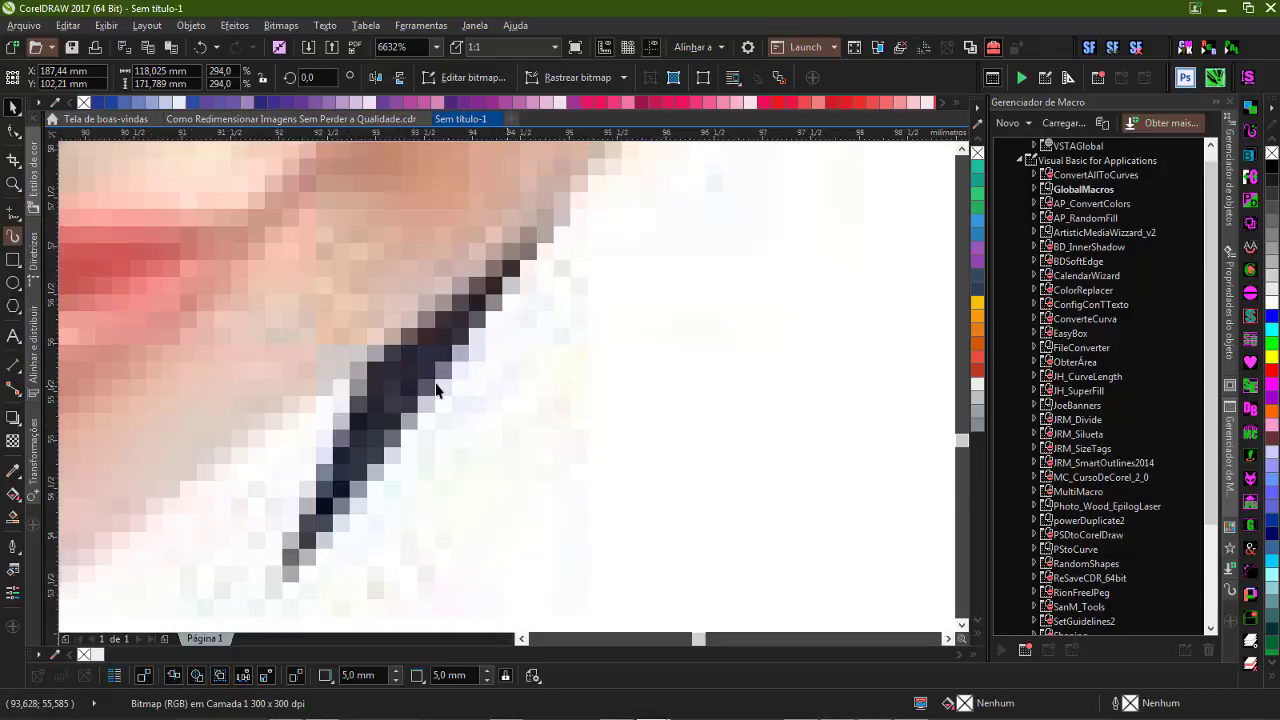
key("shift+F4")
left_click(362, 388)
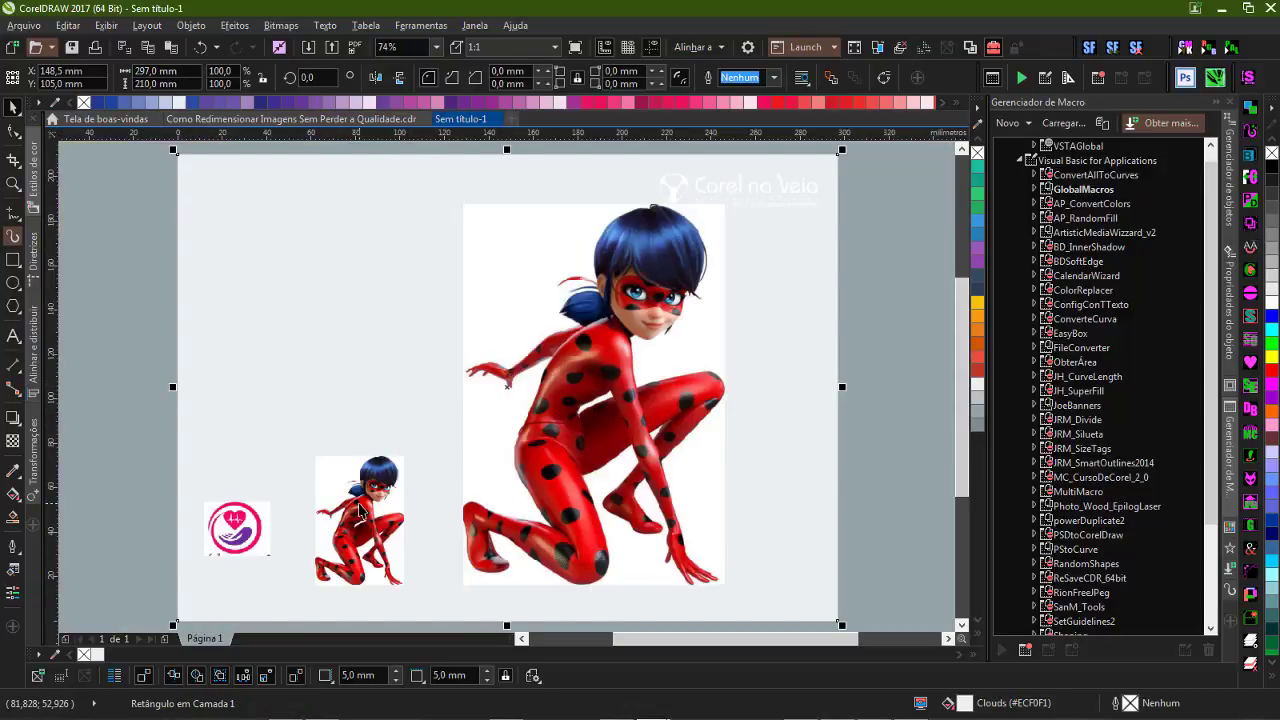
left_click(360, 510)
left_click(236, 530)
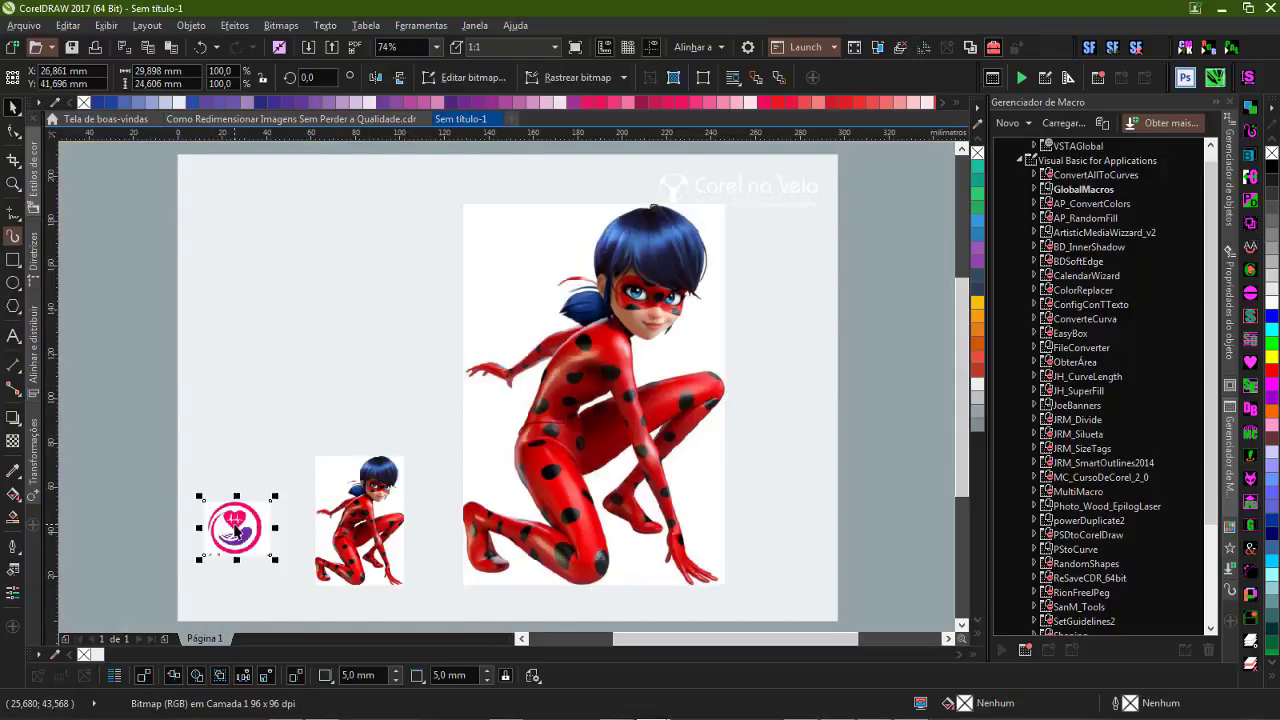
- Apply the Remove Noise effect to the enlarged character image with automatic mode off and a threshold of 158
left_click(582, 424)
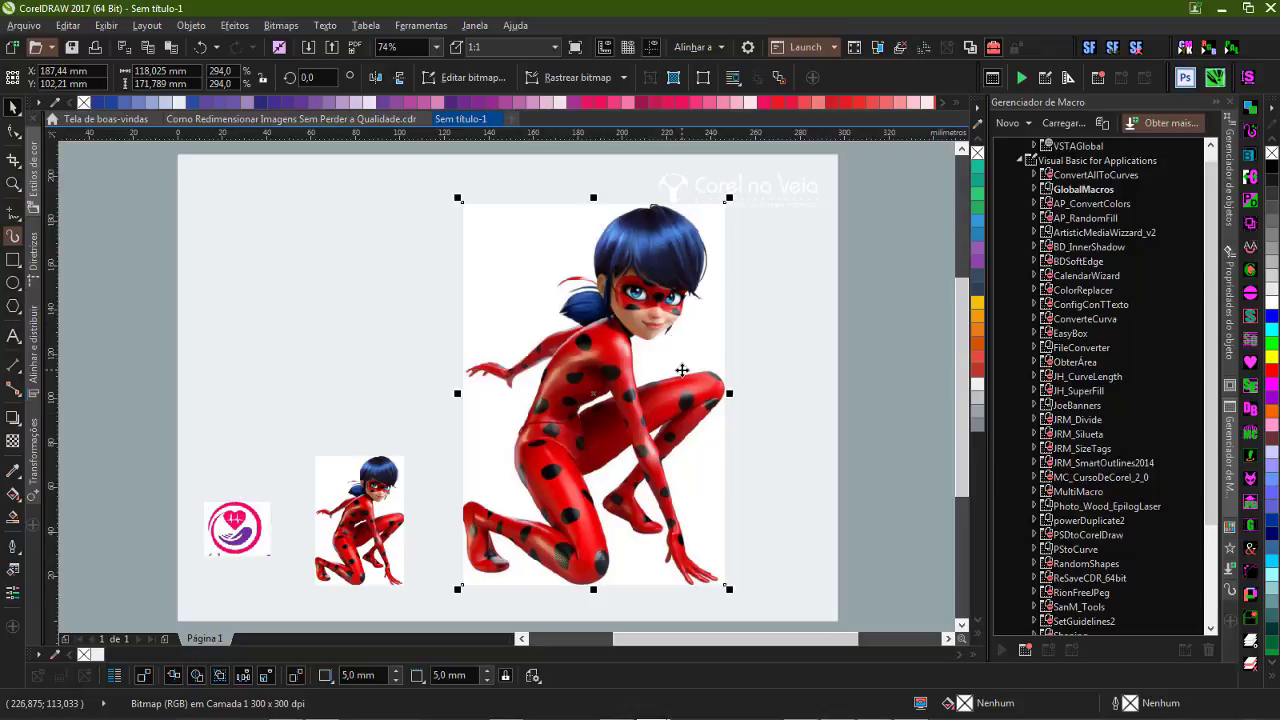
key("z")
left_click_drag(546, 272, 693, 394)
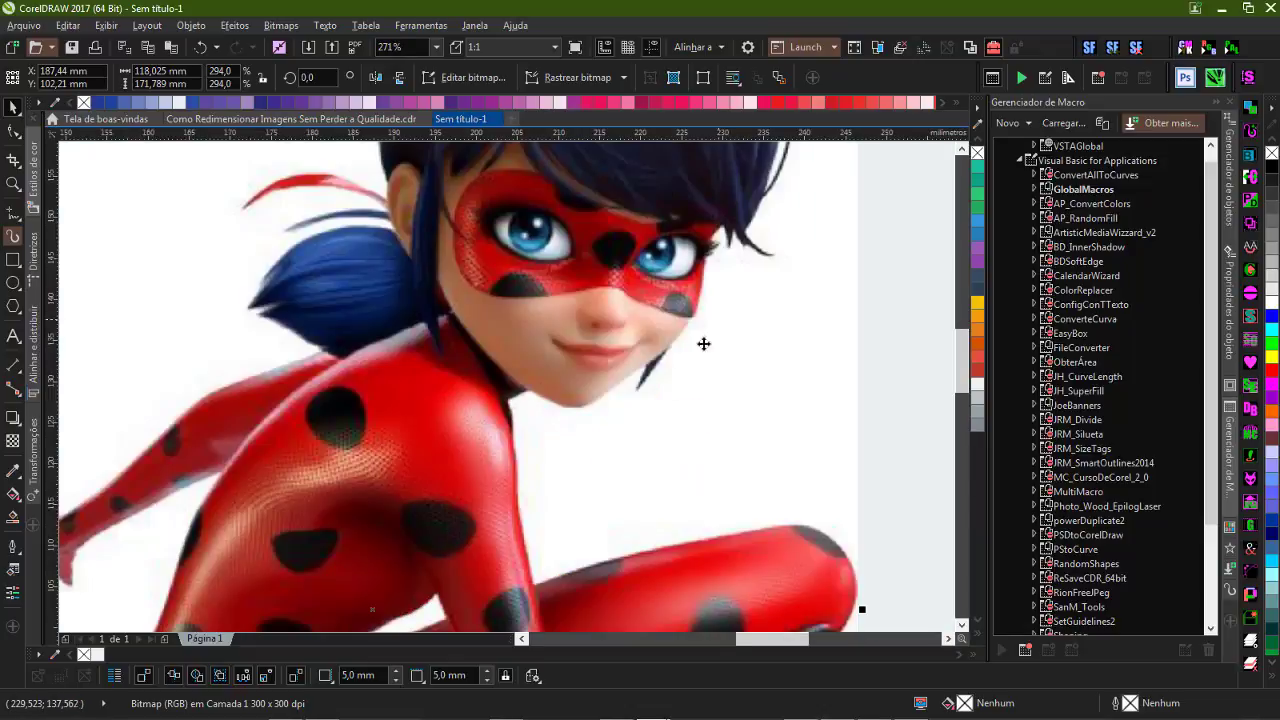
left_click(281, 27)
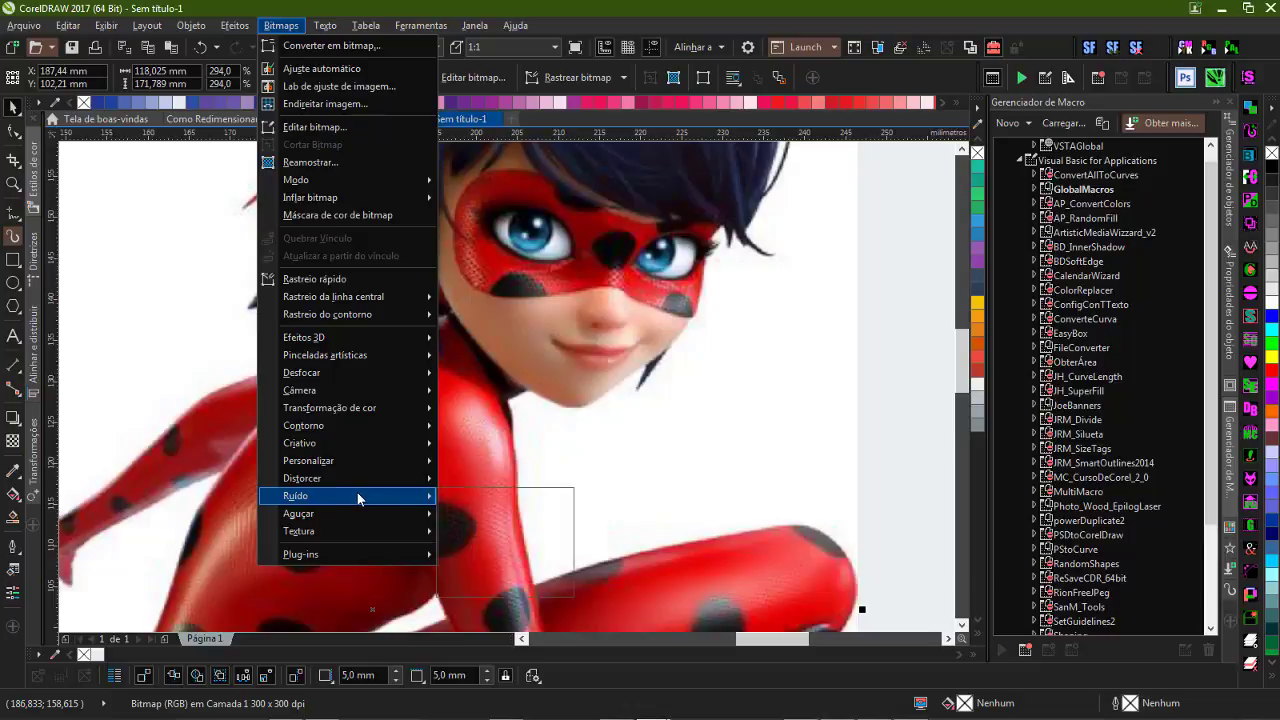
mouse_move(358, 497)
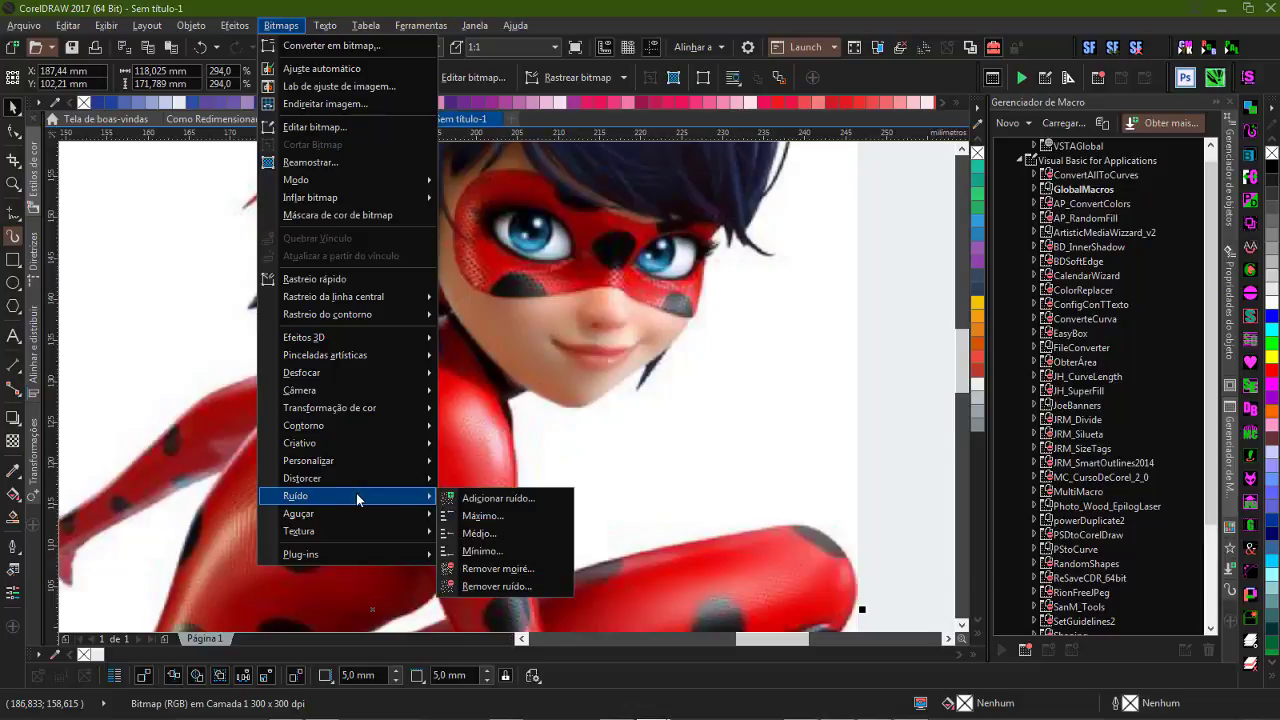
left_click(494, 587)
left_click_drag(614, 303, 636, 458)
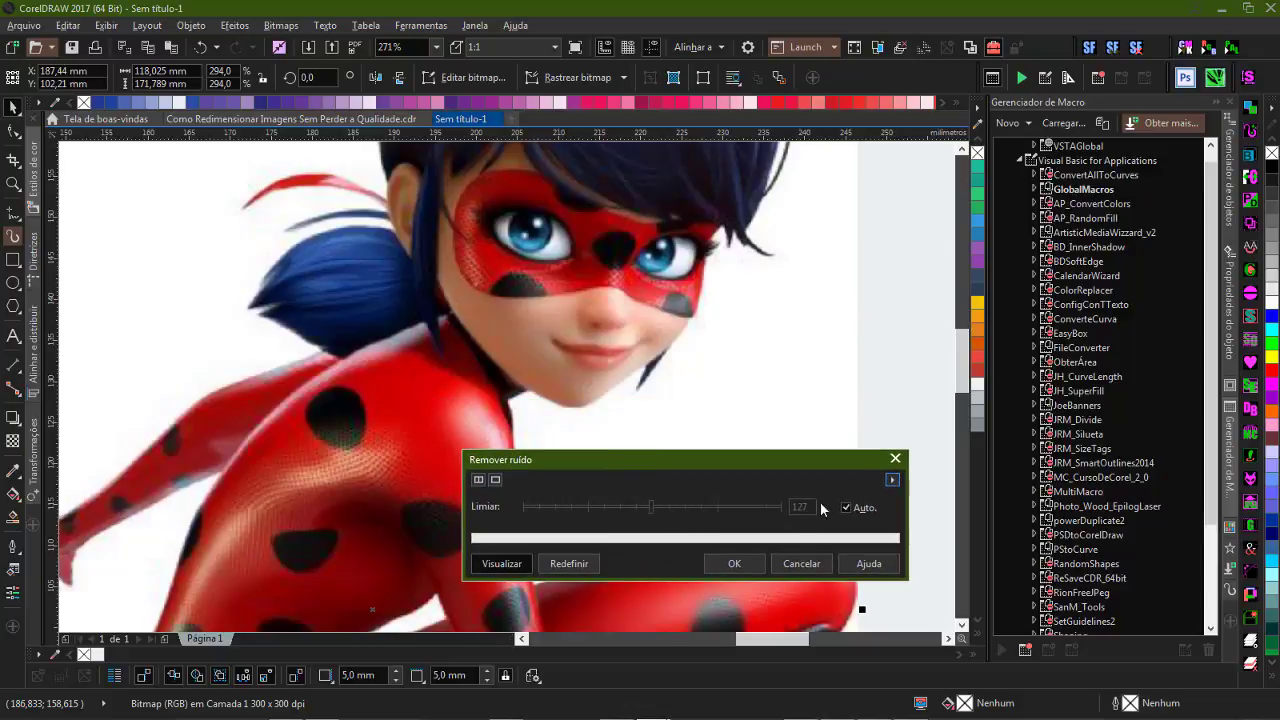
left_click(845, 508)
left_click_drag(649, 514, 684, 511)
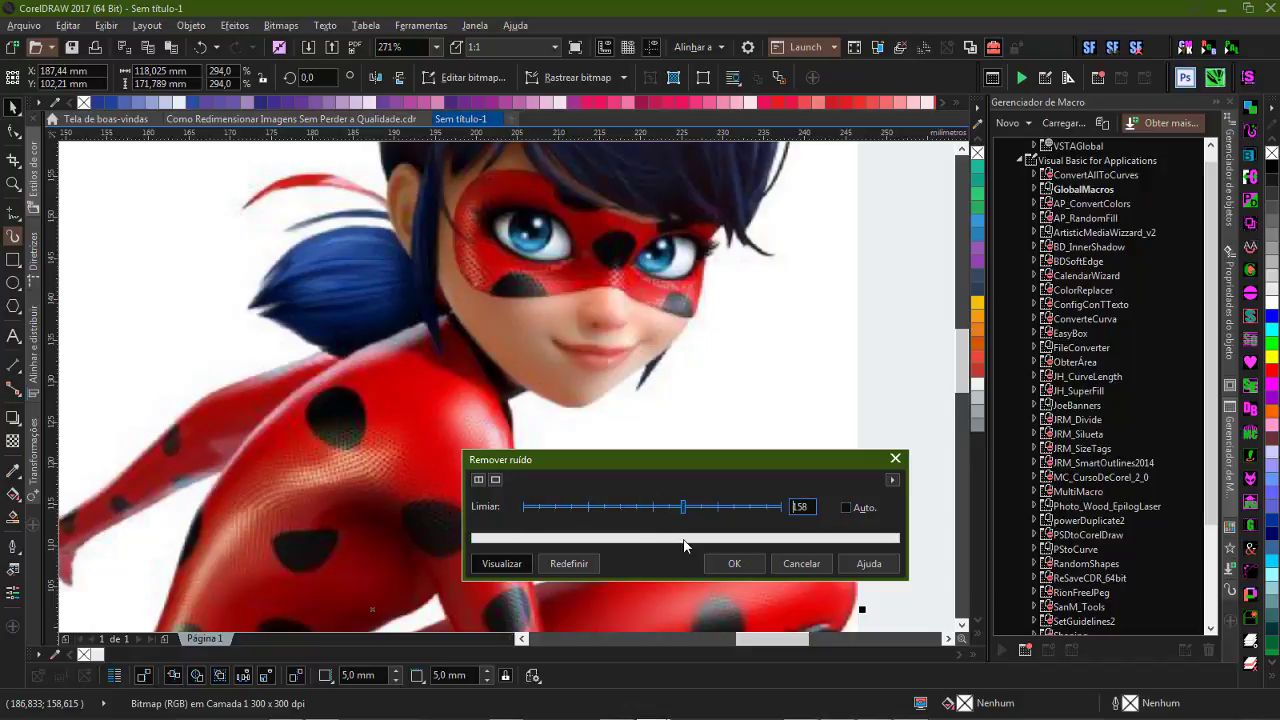
left_click(733, 563)
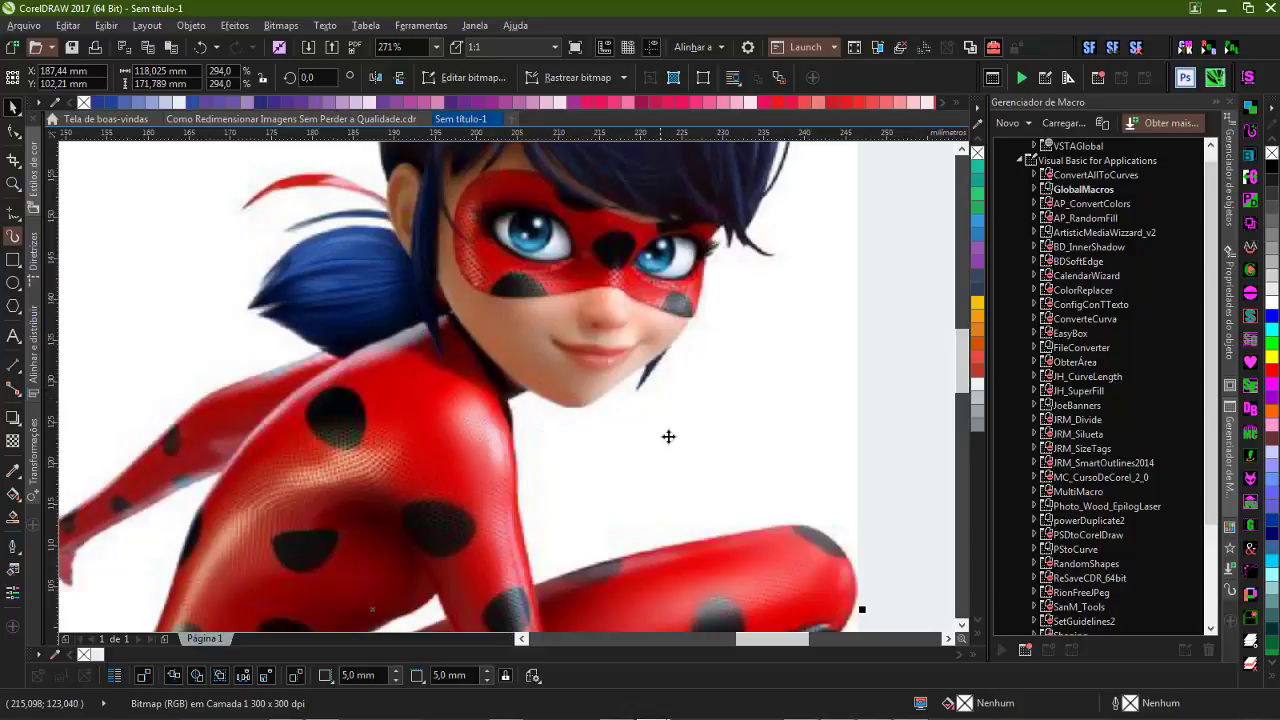
- Lock the page-sized background rectangle
scroll(655, 445, "down", 5)
left_click(299, 368)
left_click(603, 462)
left_click(266, 320)
right_click(266, 320)
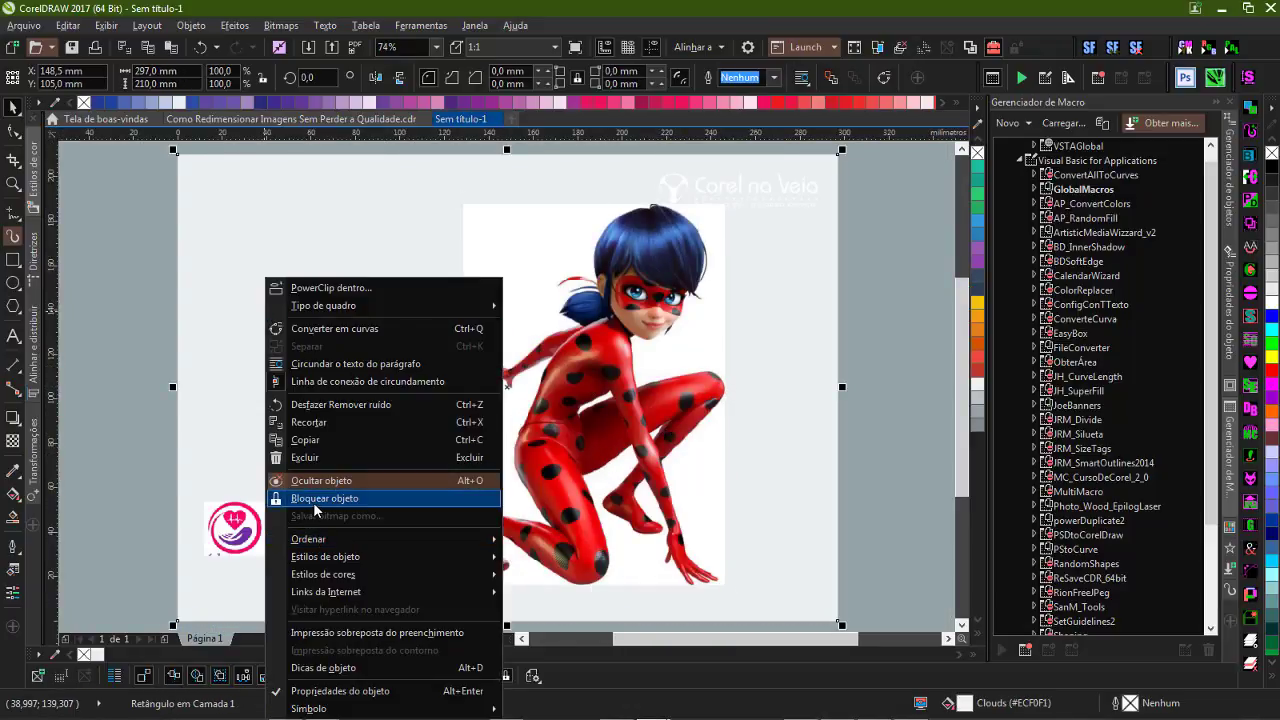
left_click(314, 499)
- Open the small character image for editing in a maximized Corel PHOTO-PAINT window and inspect its face up close
left_click(363, 540)
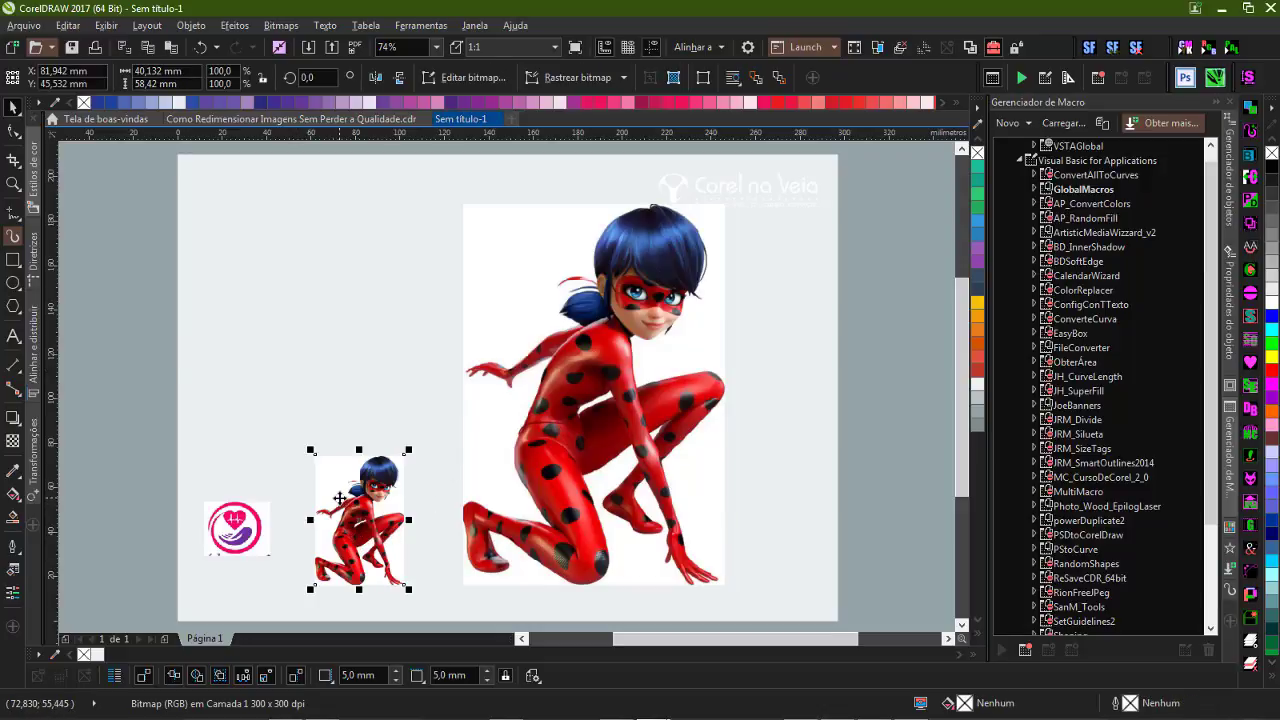
right_click(355, 472)
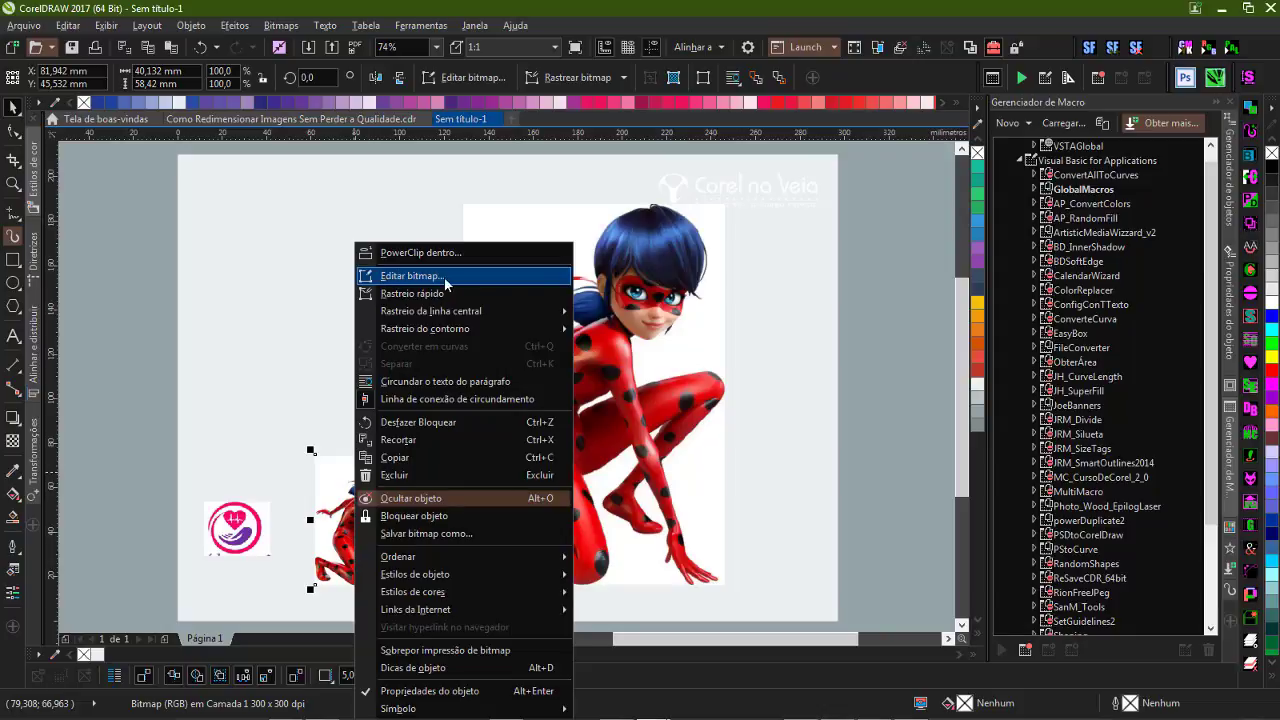
left_click(266, 266)
left_click(332, 505)
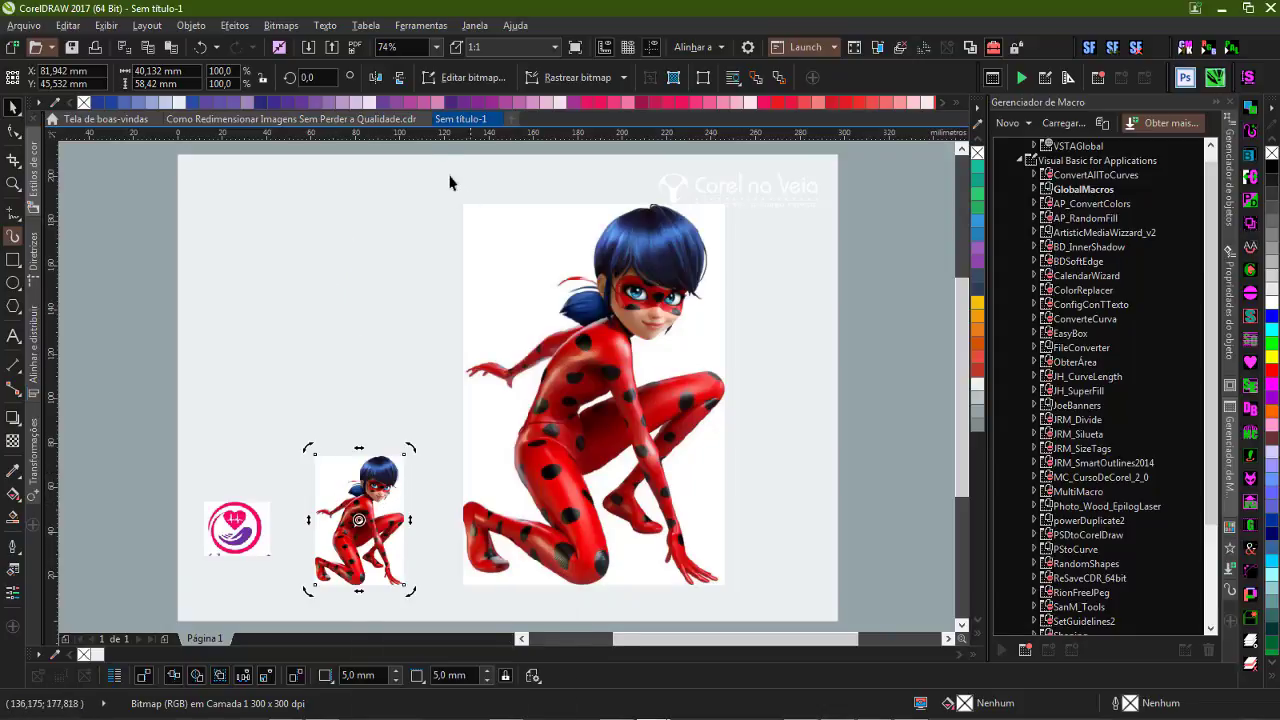
left_click(464, 80)
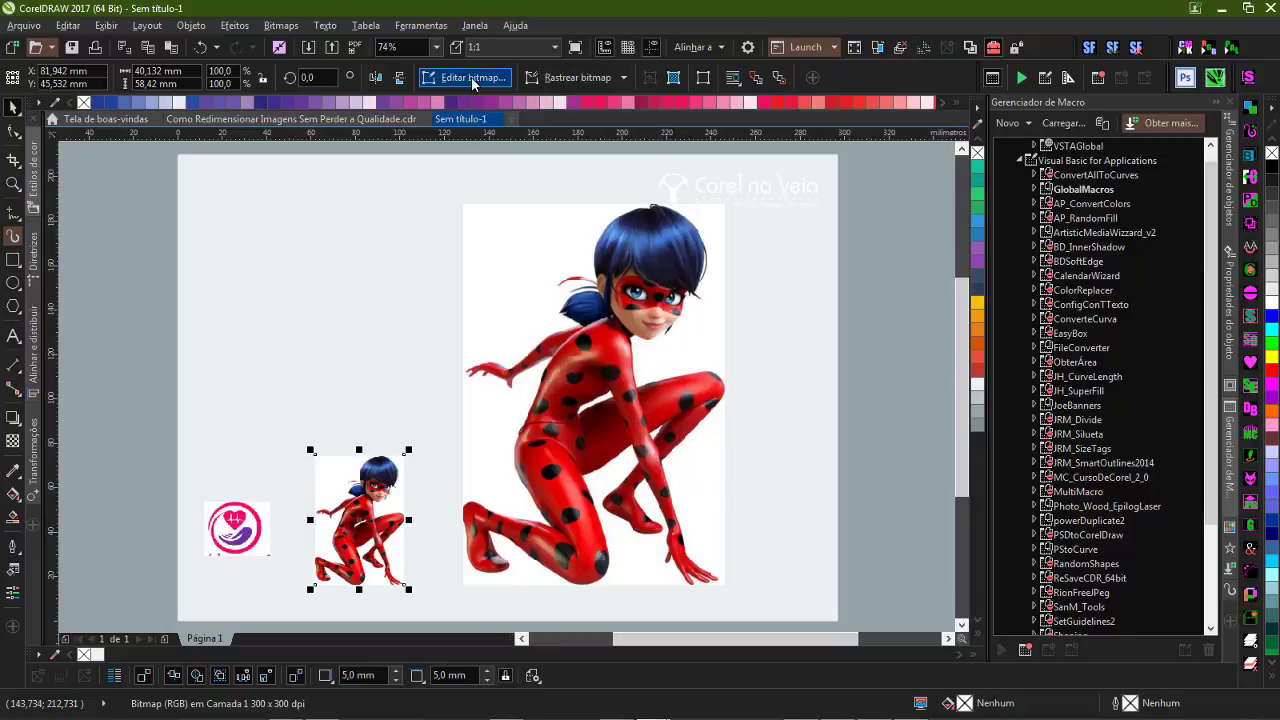
left_click(126, 292)
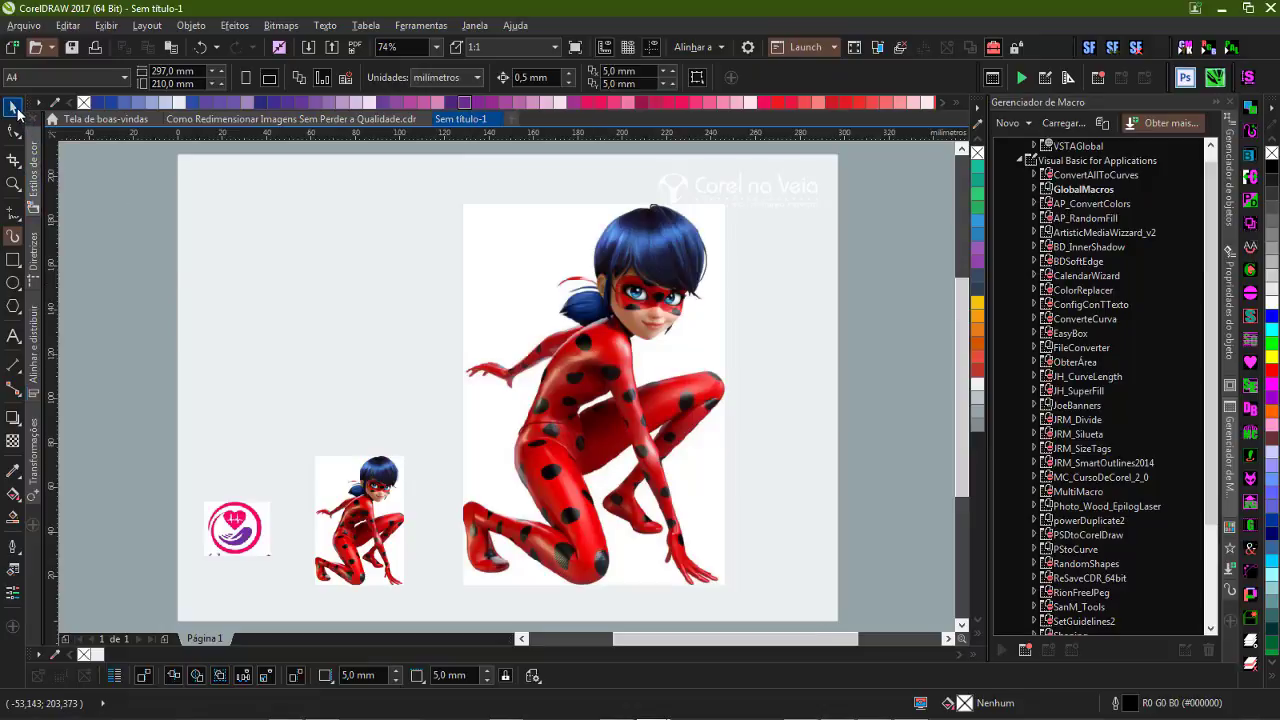
left_click(390, 502)
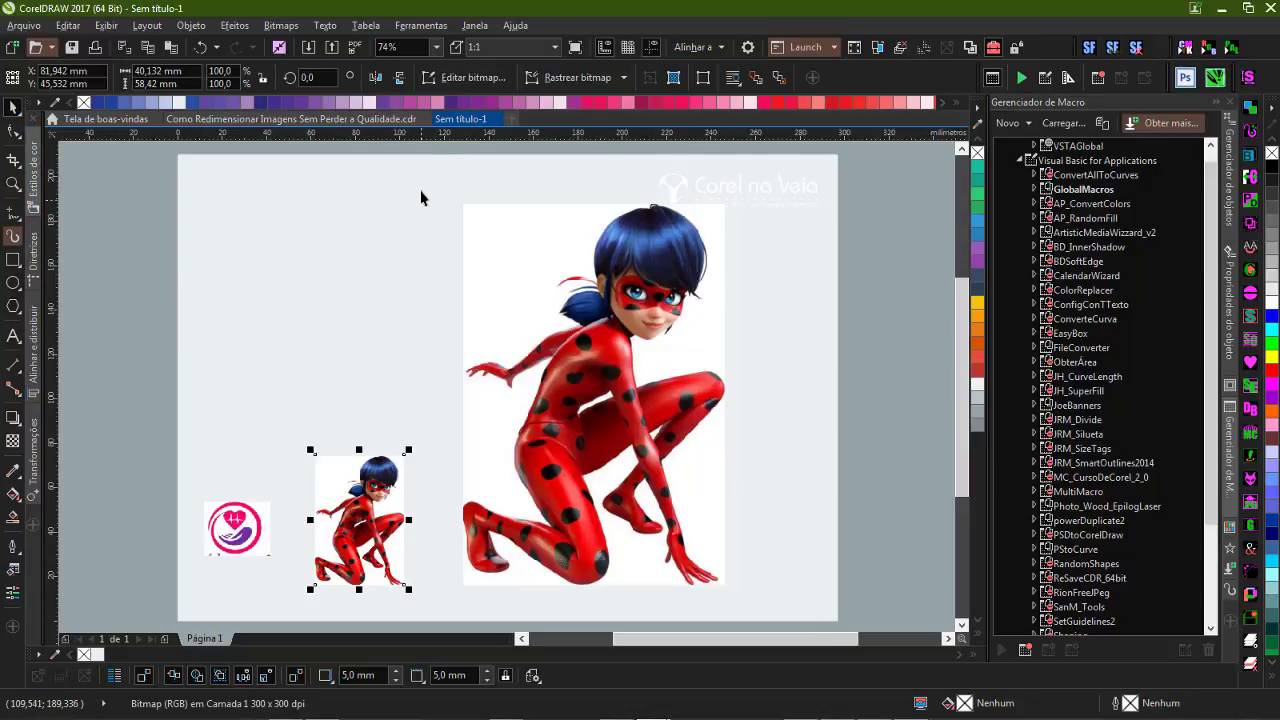
left_click(475, 78)
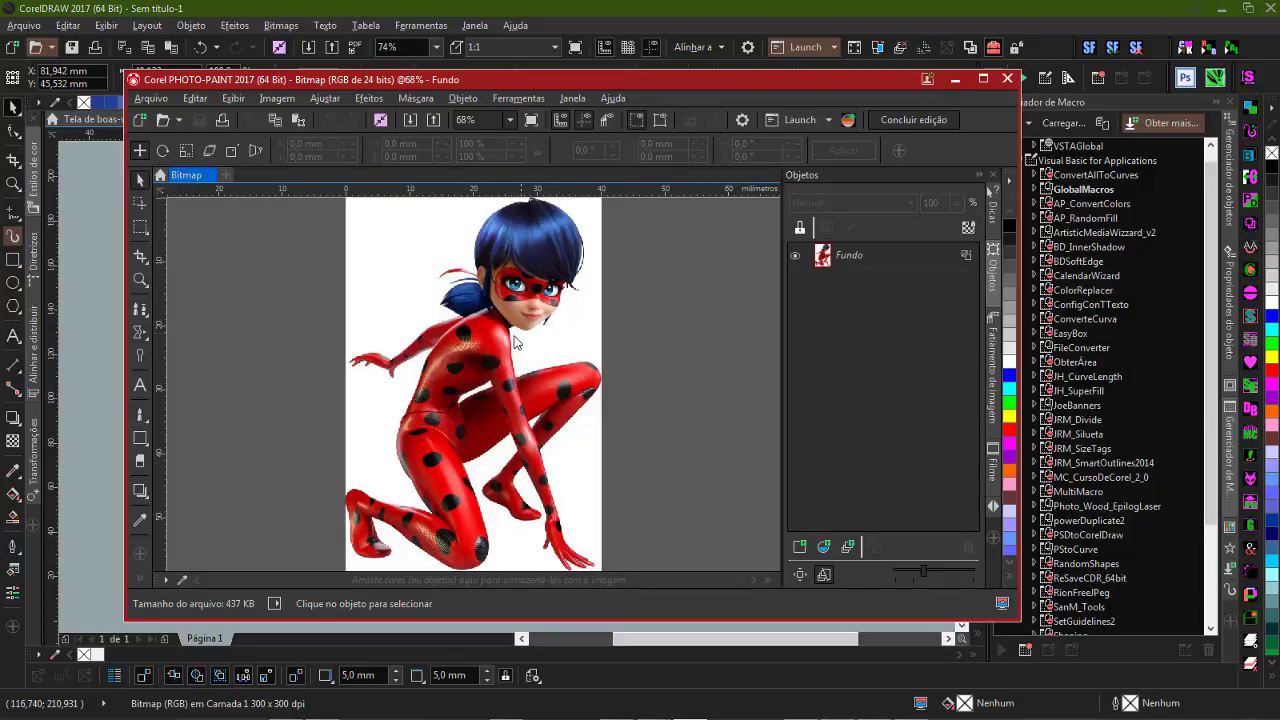
left_click(983, 79)
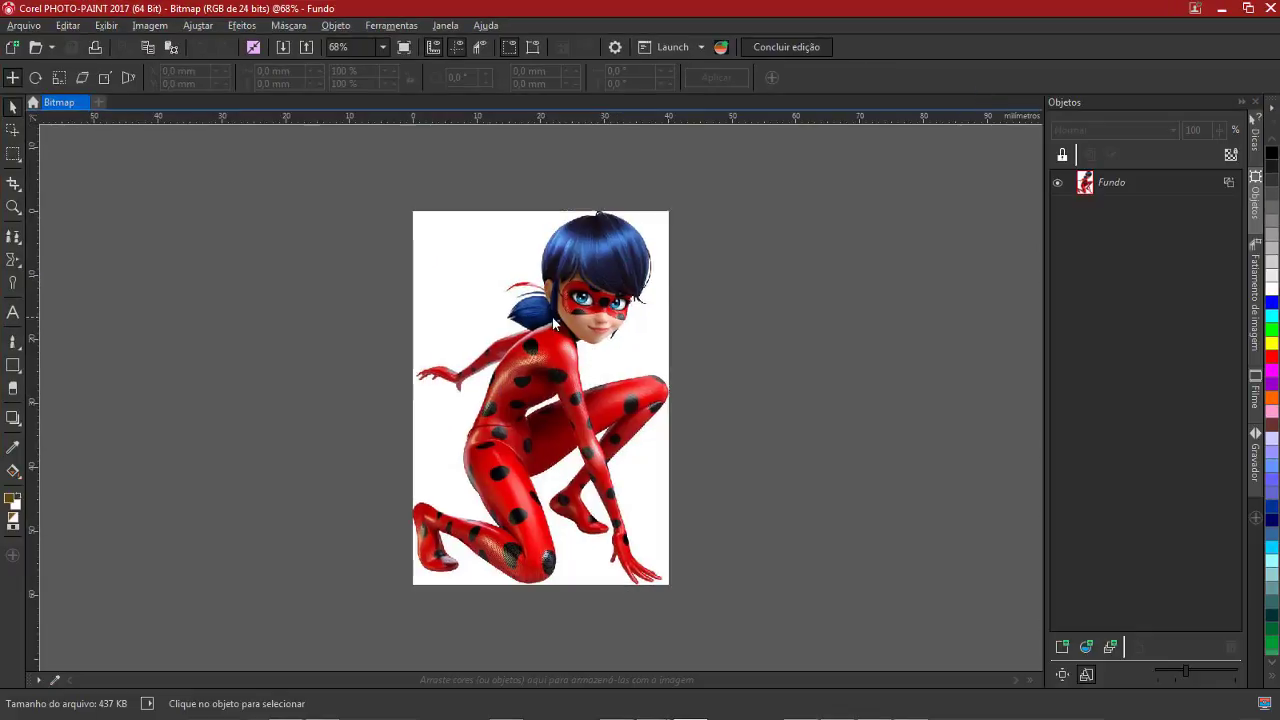
scroll(592, 316, "up", 6)
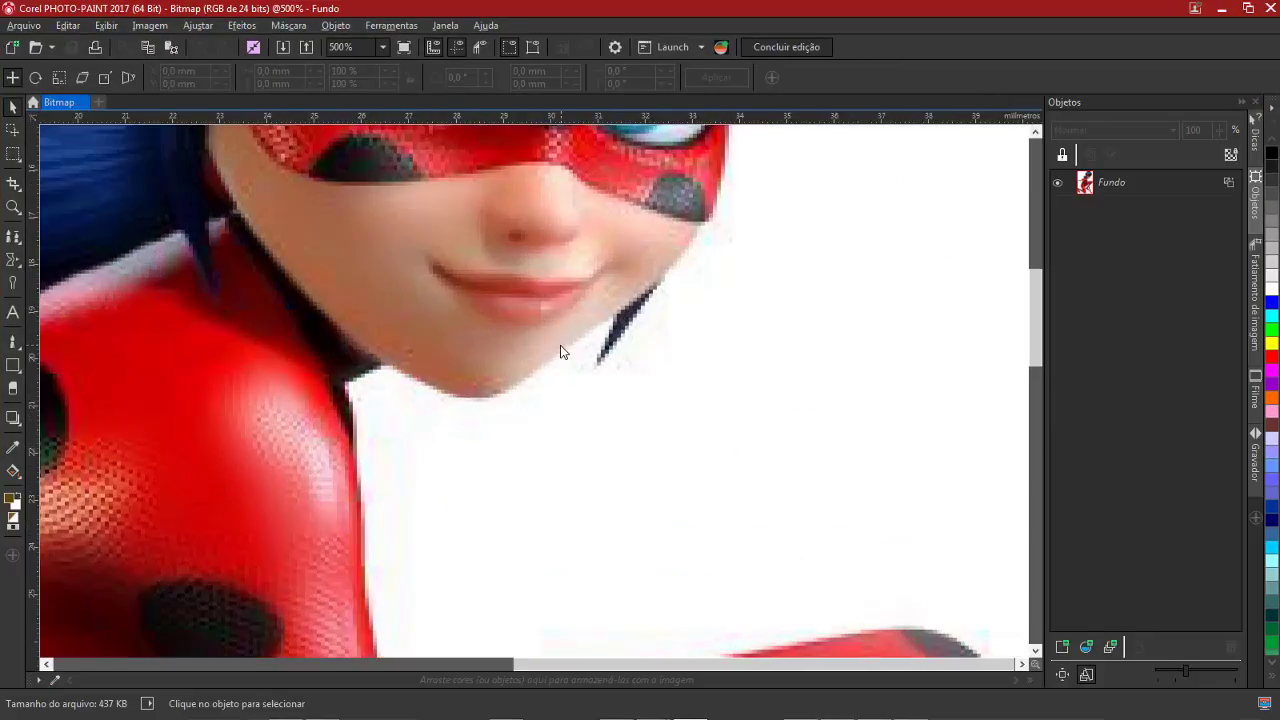
scroll(473, 341, "down", 5)
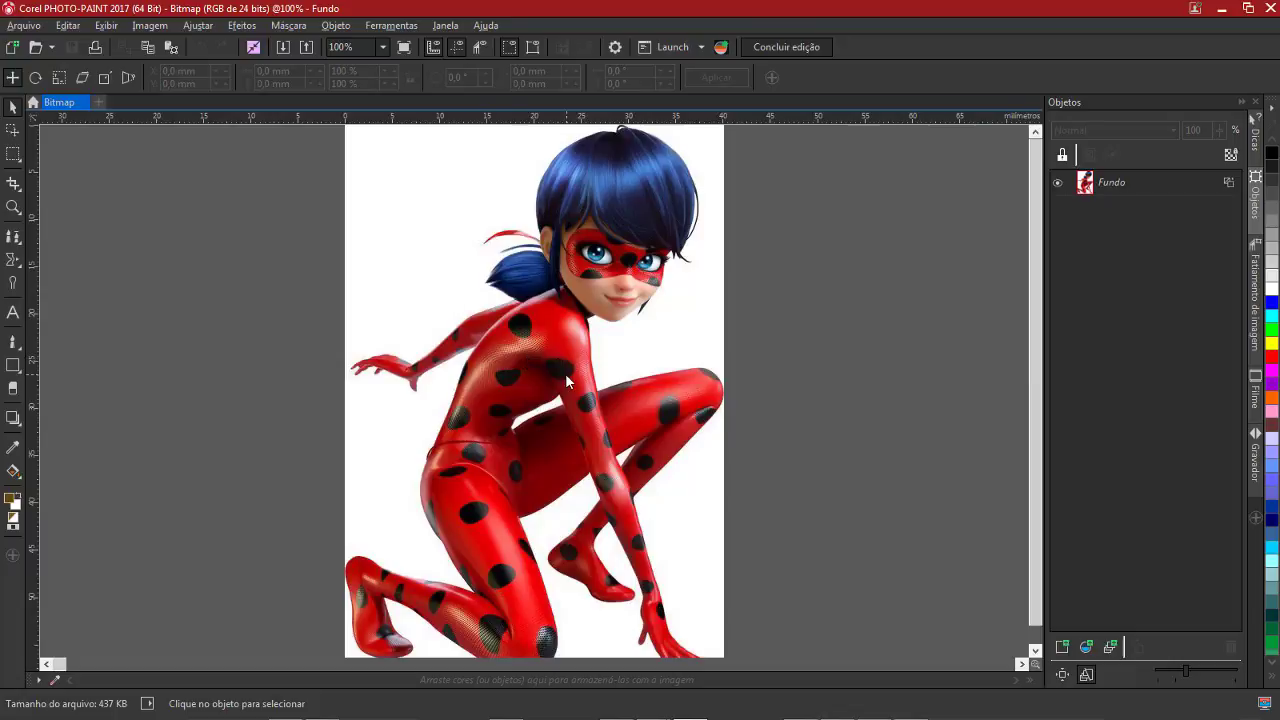
- Look up BenVista PhotoZoom Pro 4 in the Obter mais catalogue of CorelDRAW X8 and return to the CorelDRAW 2017 document
mouse_move(620, 708)
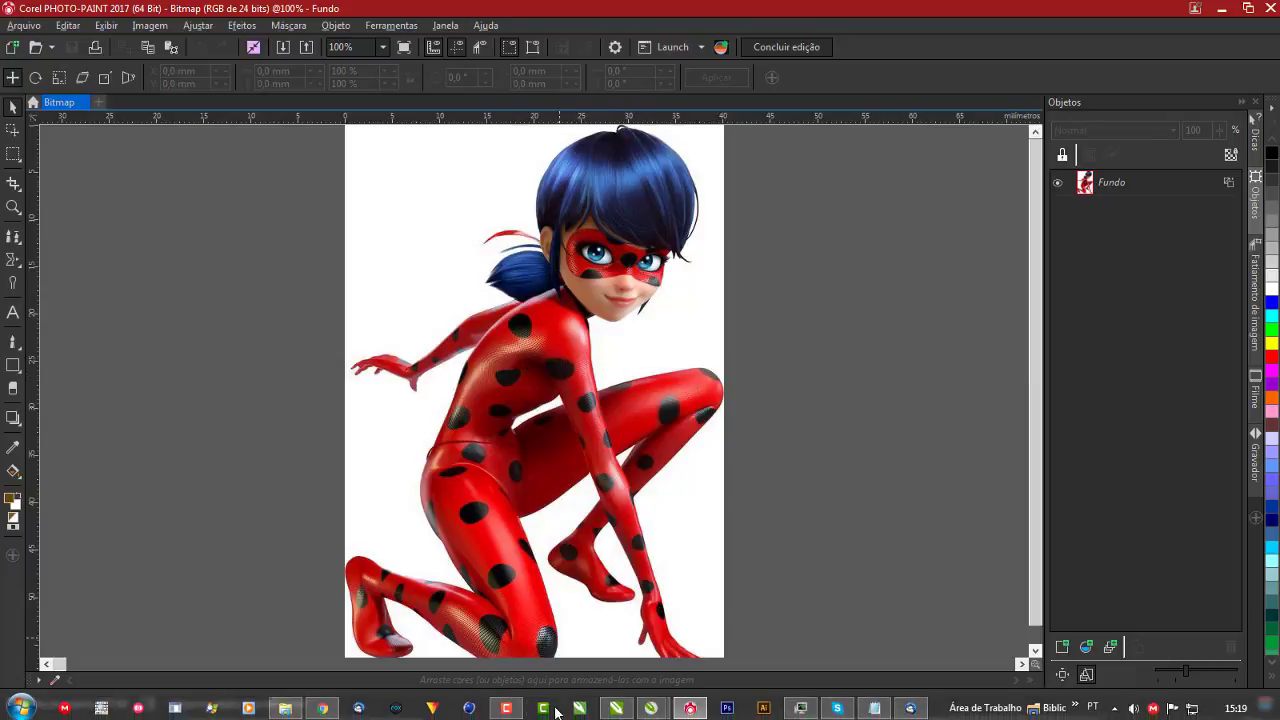
left_click(620, 708)
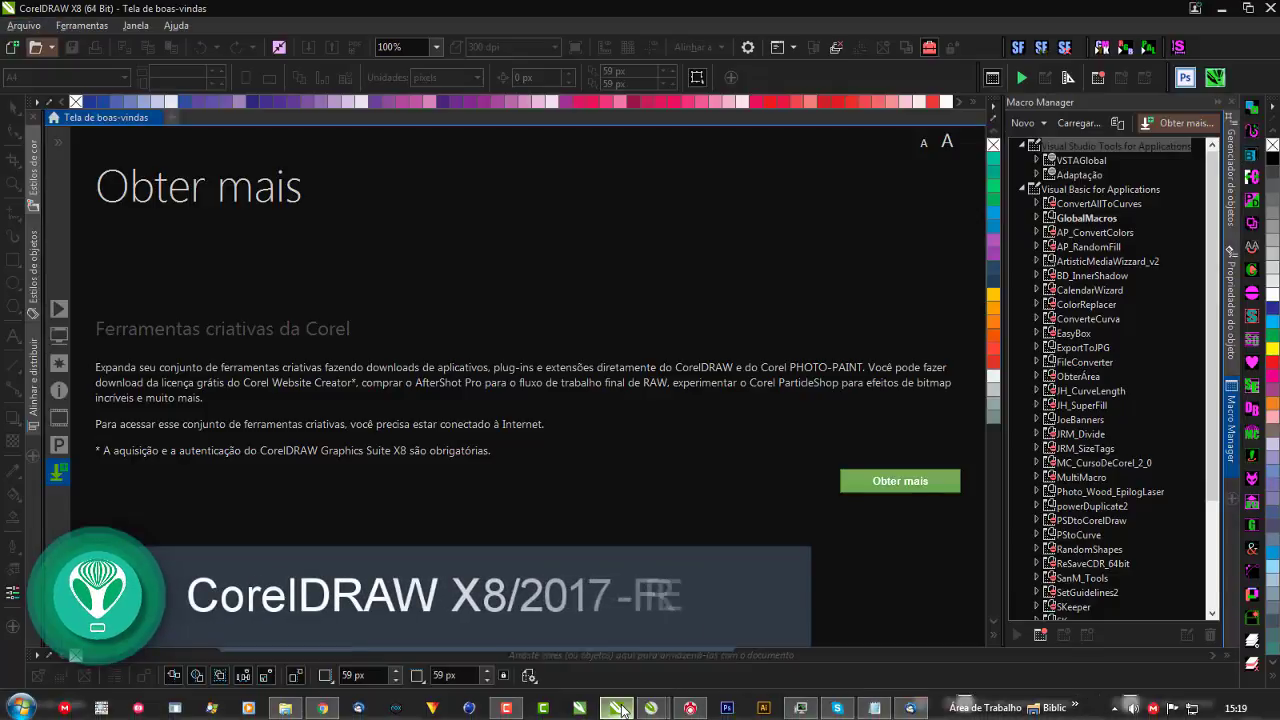
left_click(905, 484)
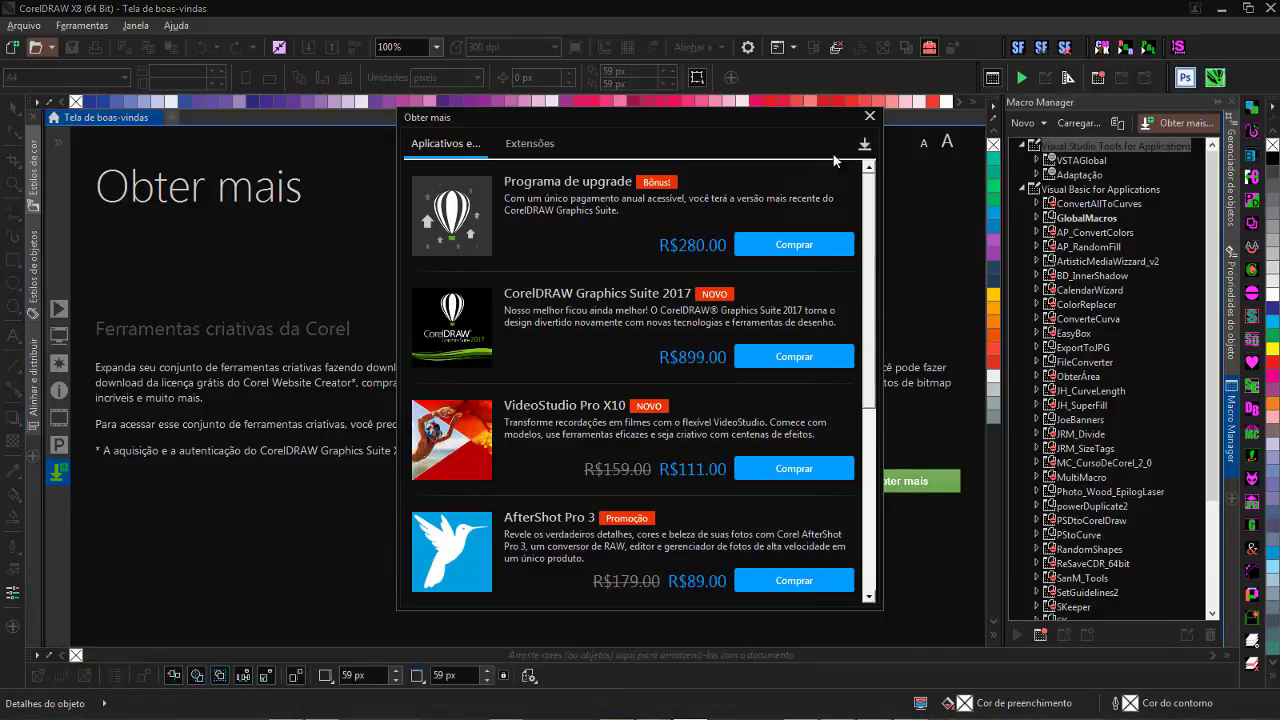
left_click(869, 115)
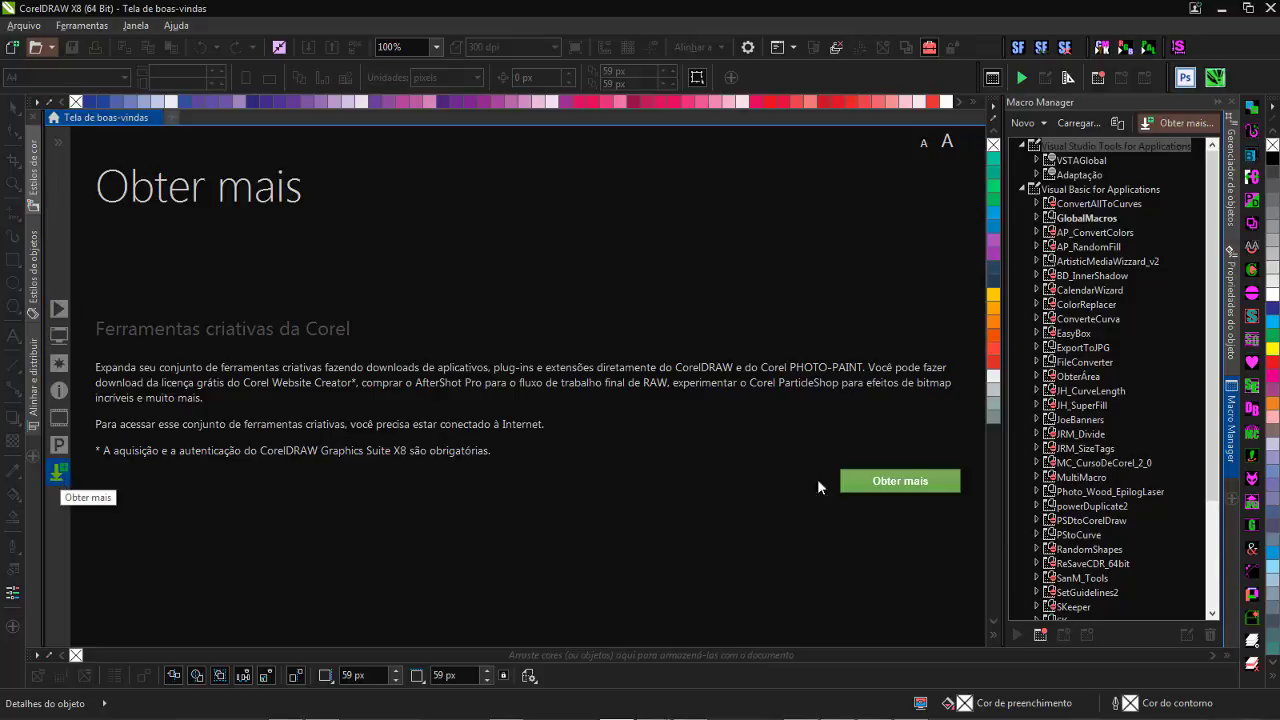
left_click(897, 481)
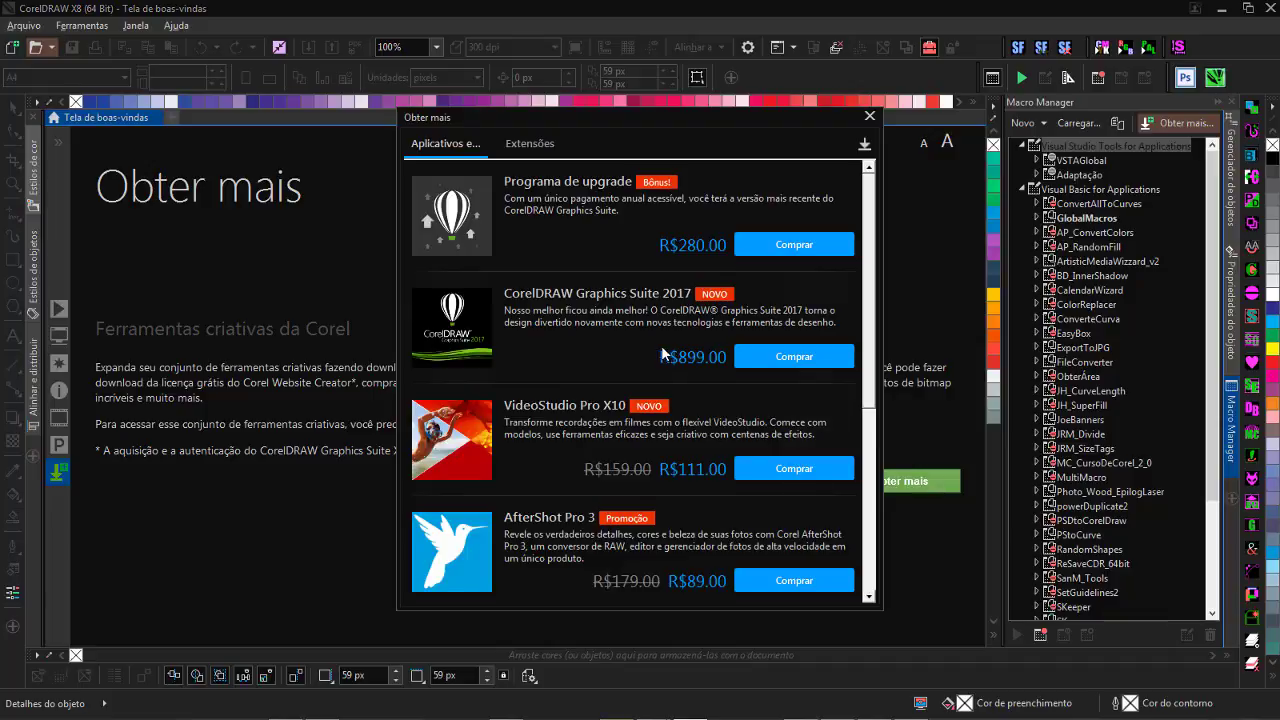
scroll(814, 244, "down", 3)
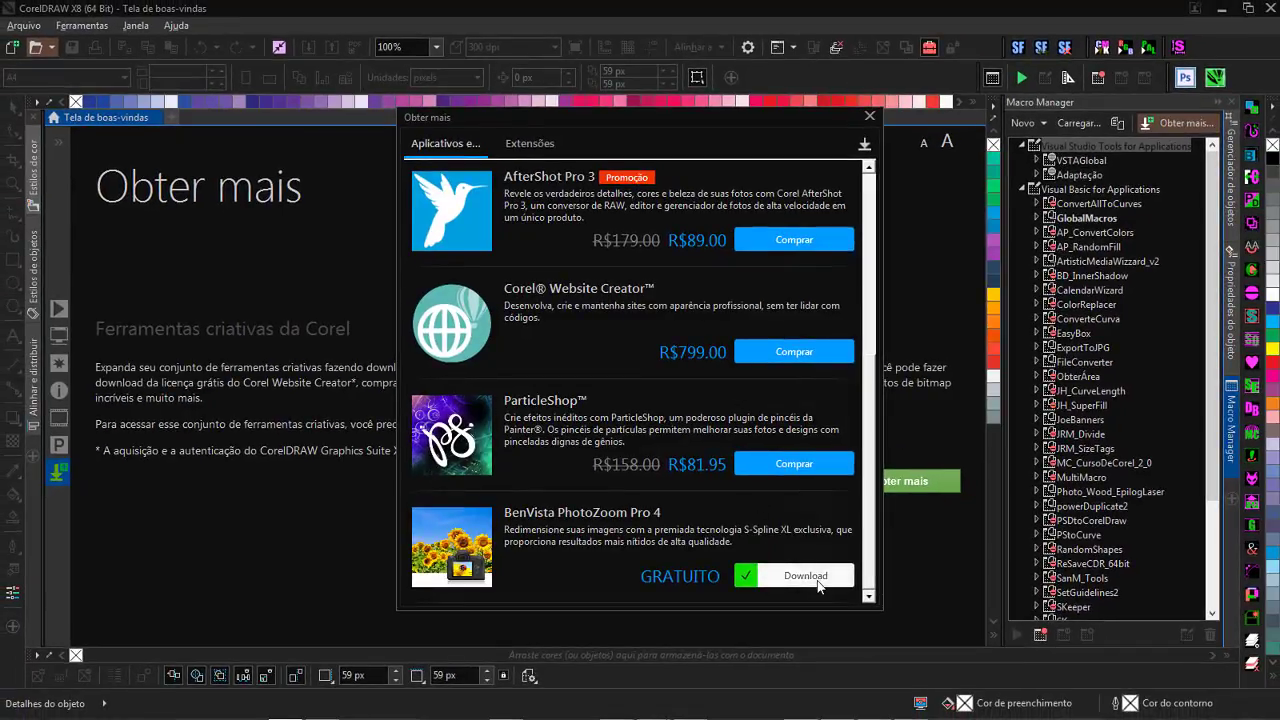
left_click(869, 118)
key("alt+Tab")
key("alt+Tab")
key("alt+Tab")
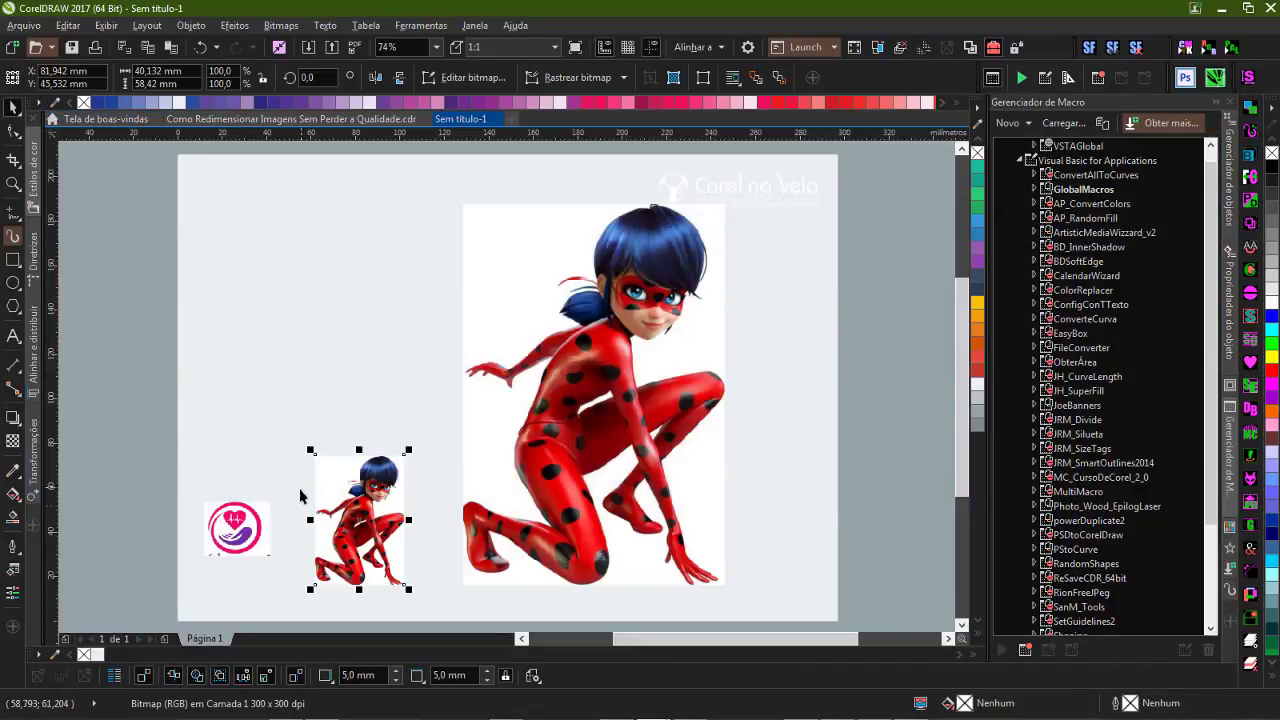
- Switch to Corel PHOTO-PAINT and export the small character image to the PhotoZoom Pro 4 plug-in
left_click(484, 90)
key("alt+Tab")
key("alt+Tab")
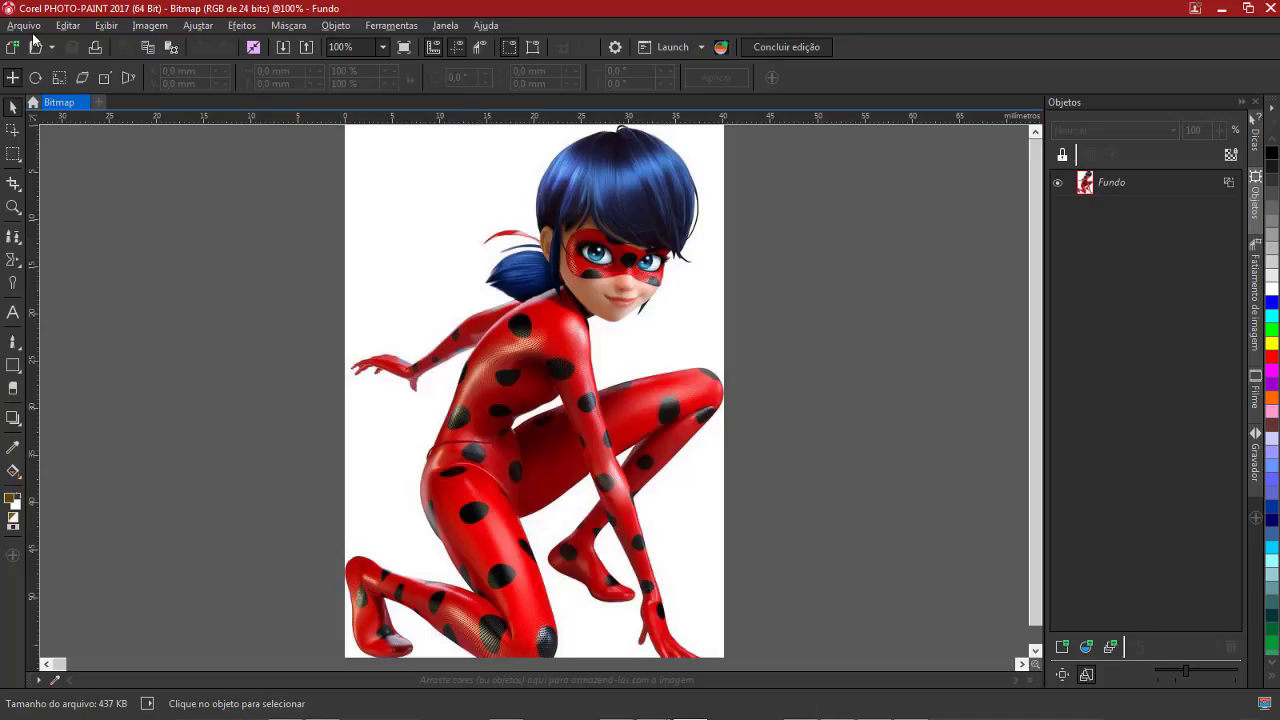
left_click(23, 25)
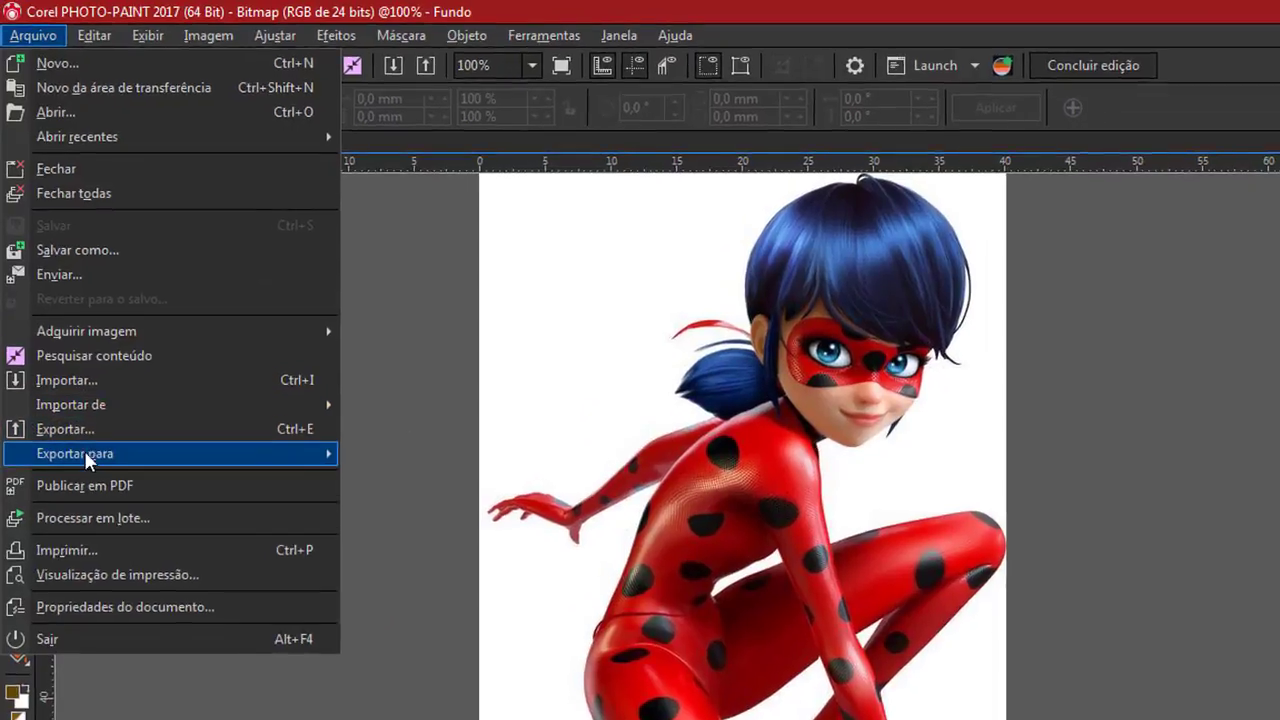
mouse_move(117, 437)
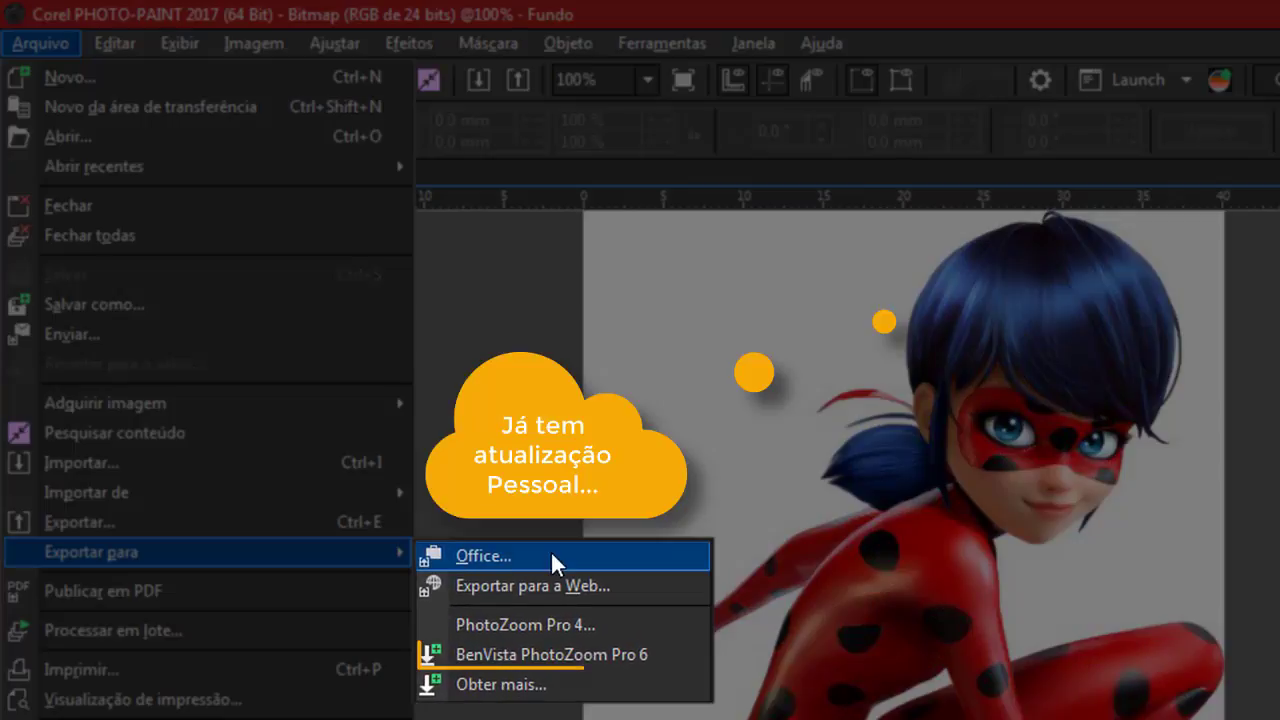
left_click(574, 628)
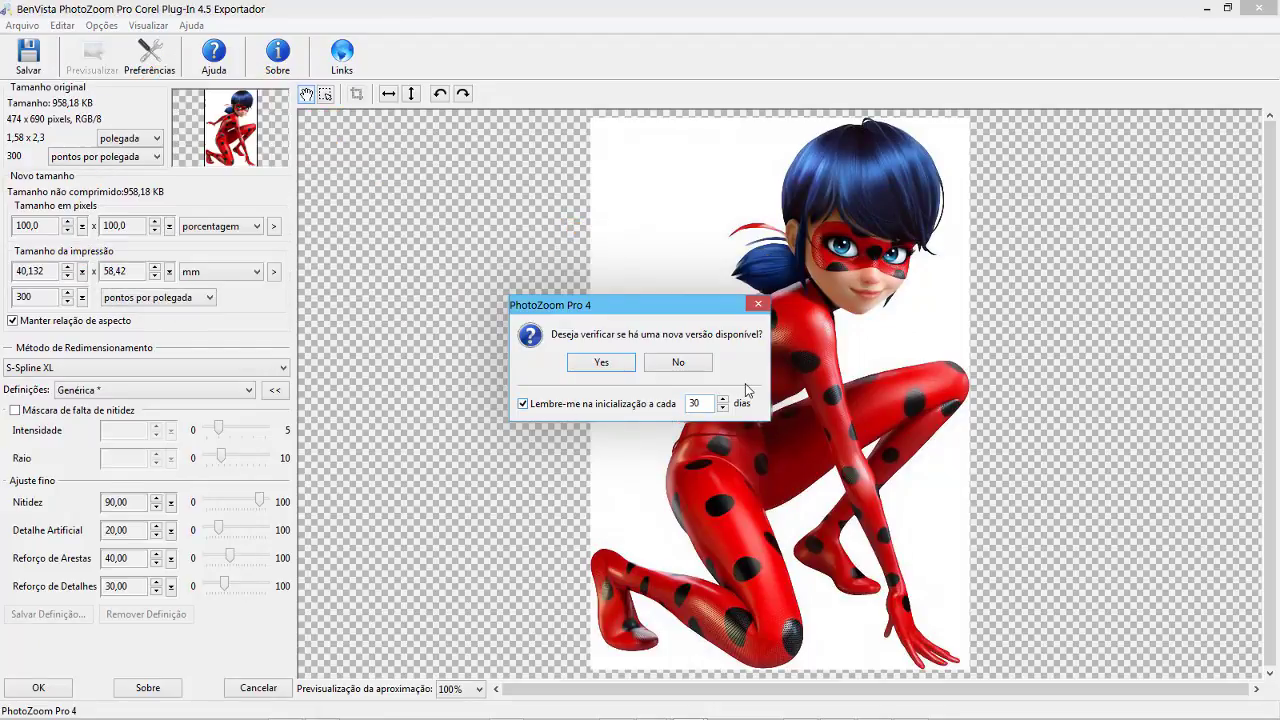
- Set the new-version reminder interval to 1 day and decline the update check
double_click(701, 404)
type("1")
left_click(680, 363)
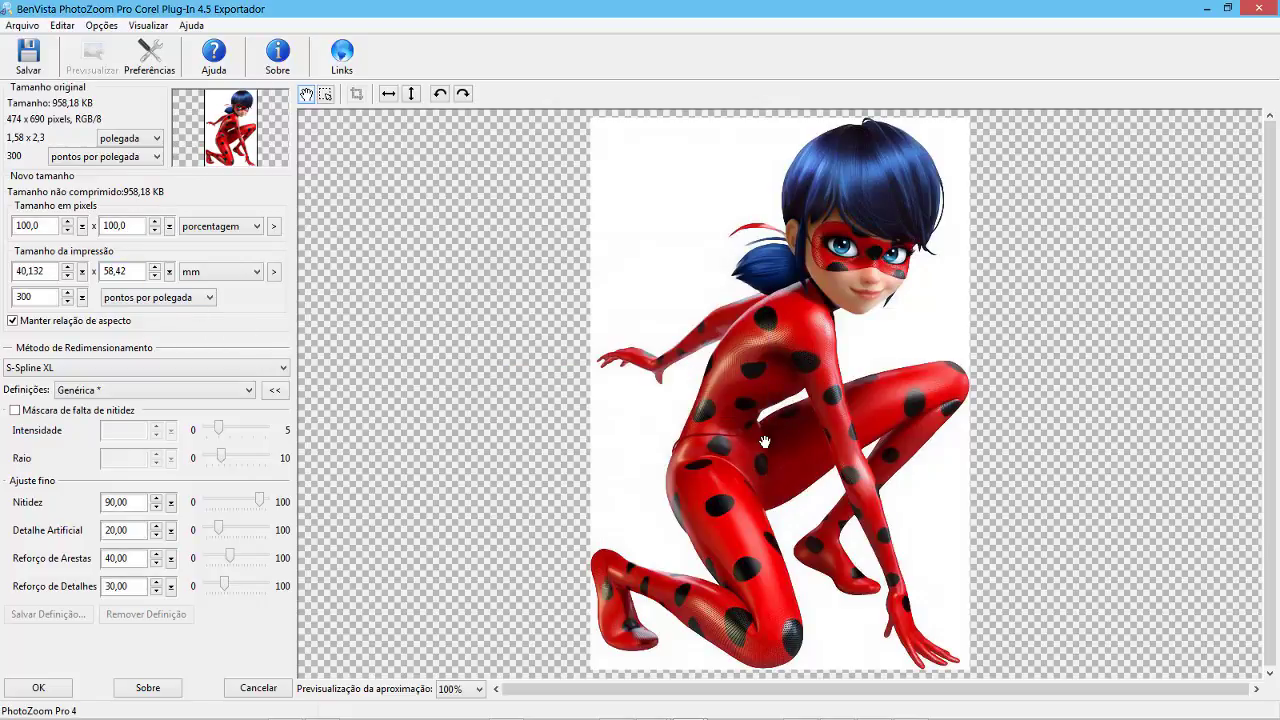
- Set the preview zoom to 200%, dismiss the notice and examine the character's face at the original size
left_click(458, 689)
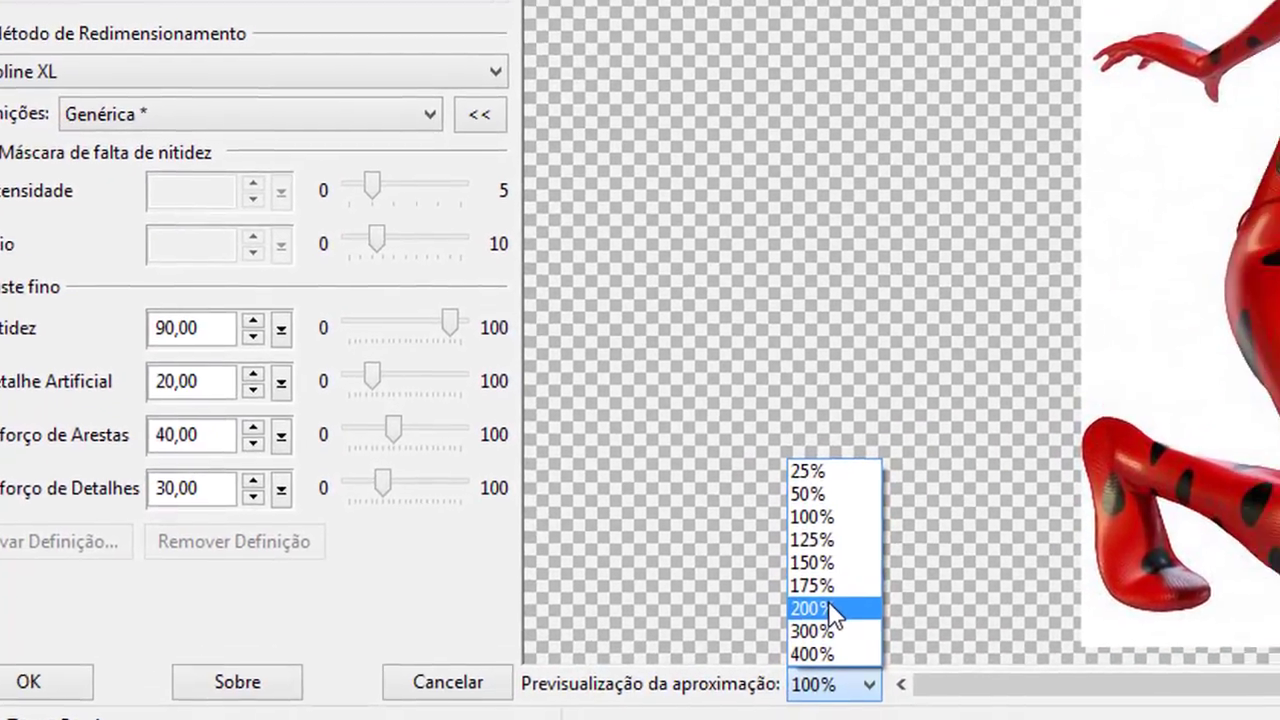
left_click(870, 585)
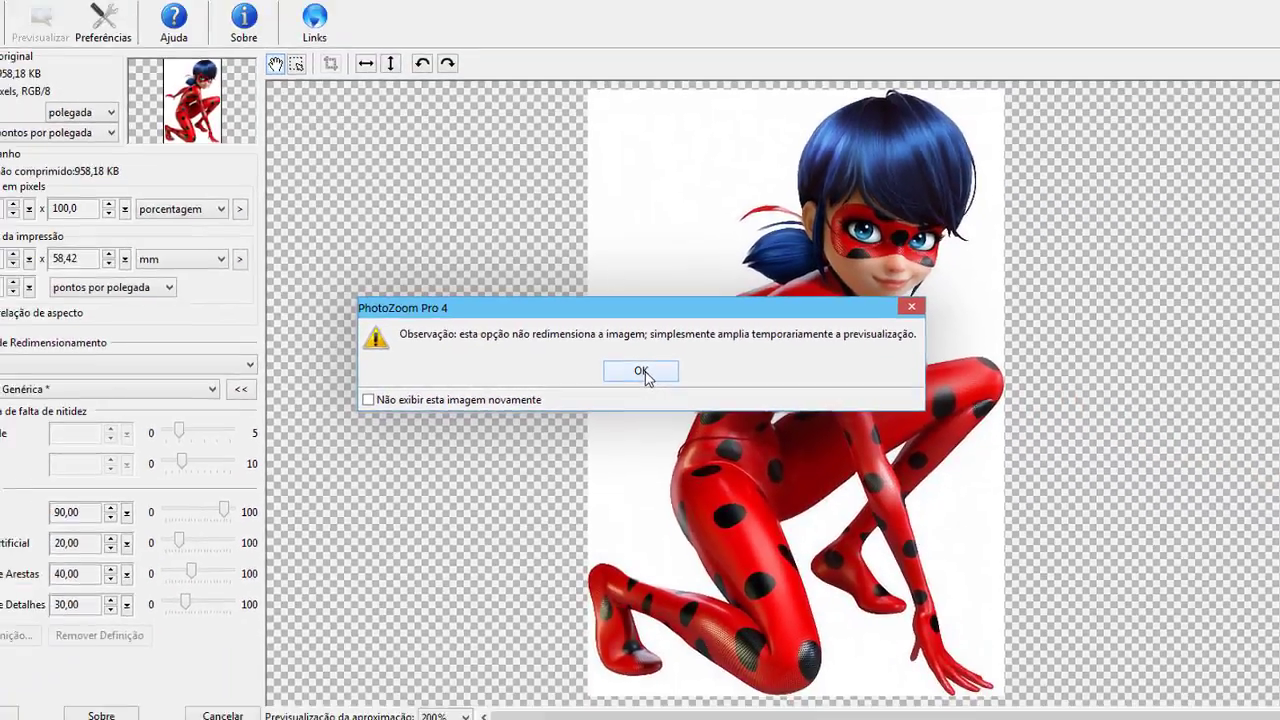
left_click(655, 350)
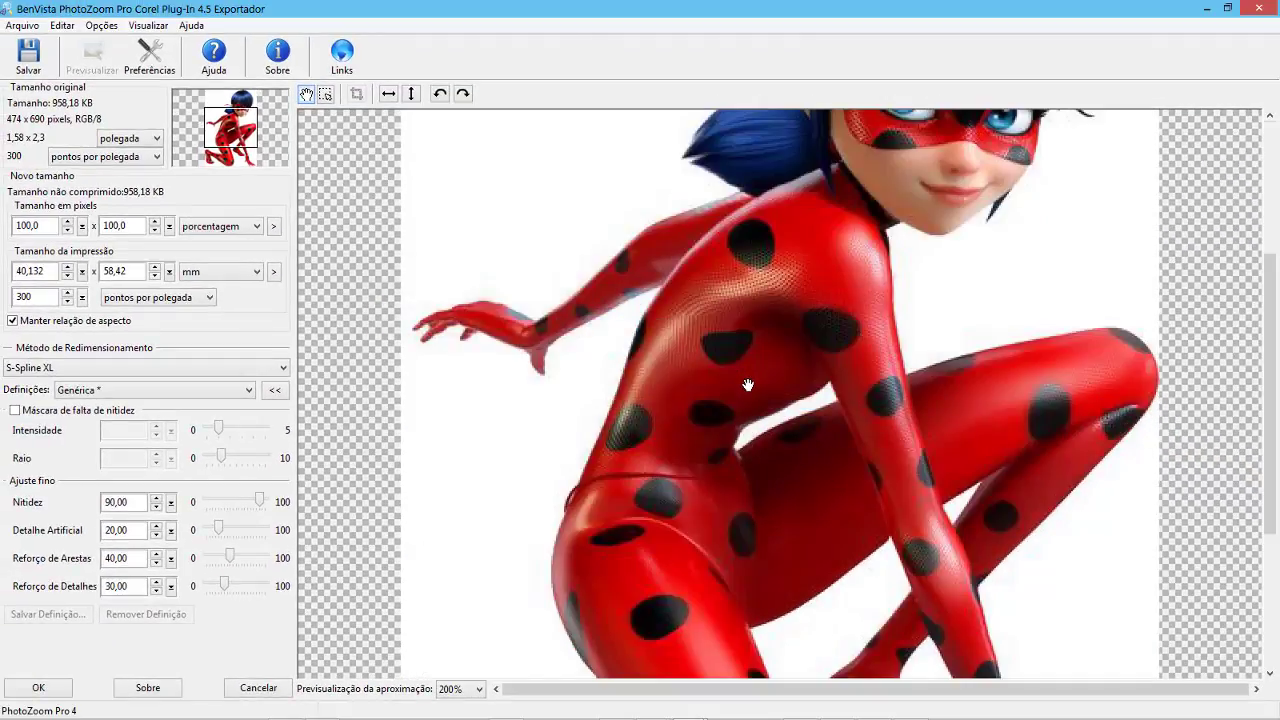
scroll(850, 242, "up", 3)
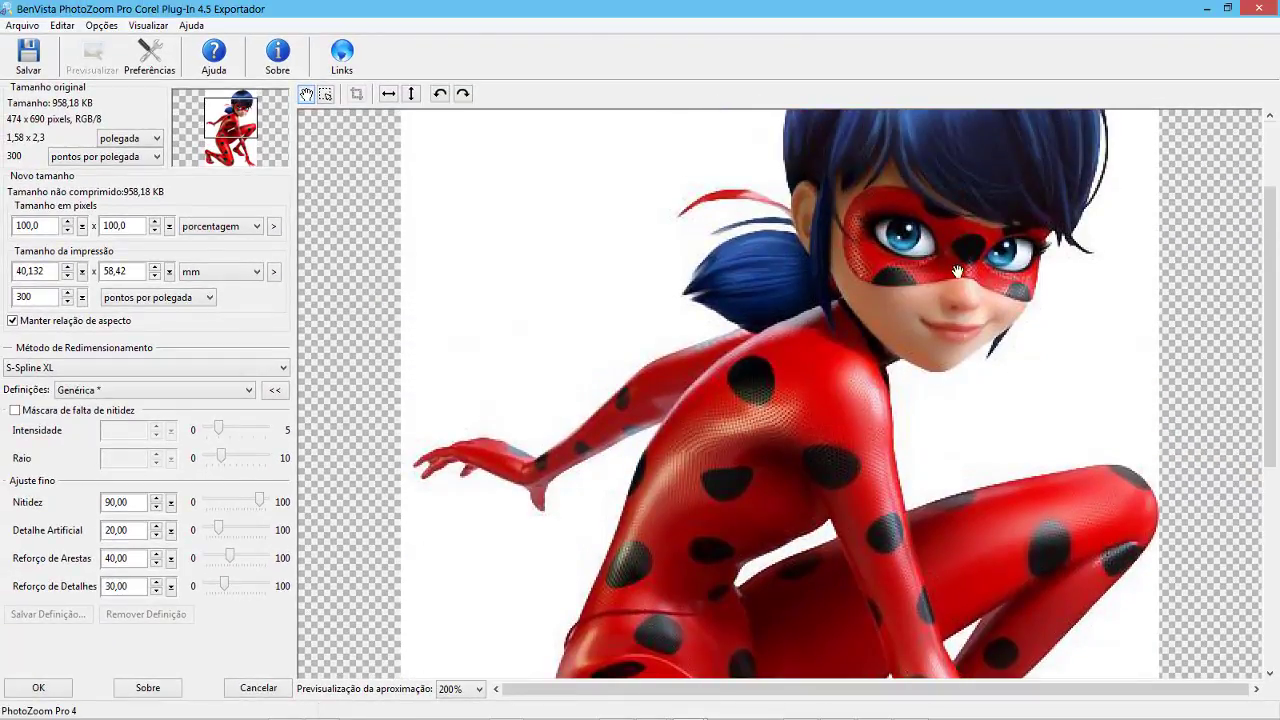
scroll(1017, 378, "up", 1)
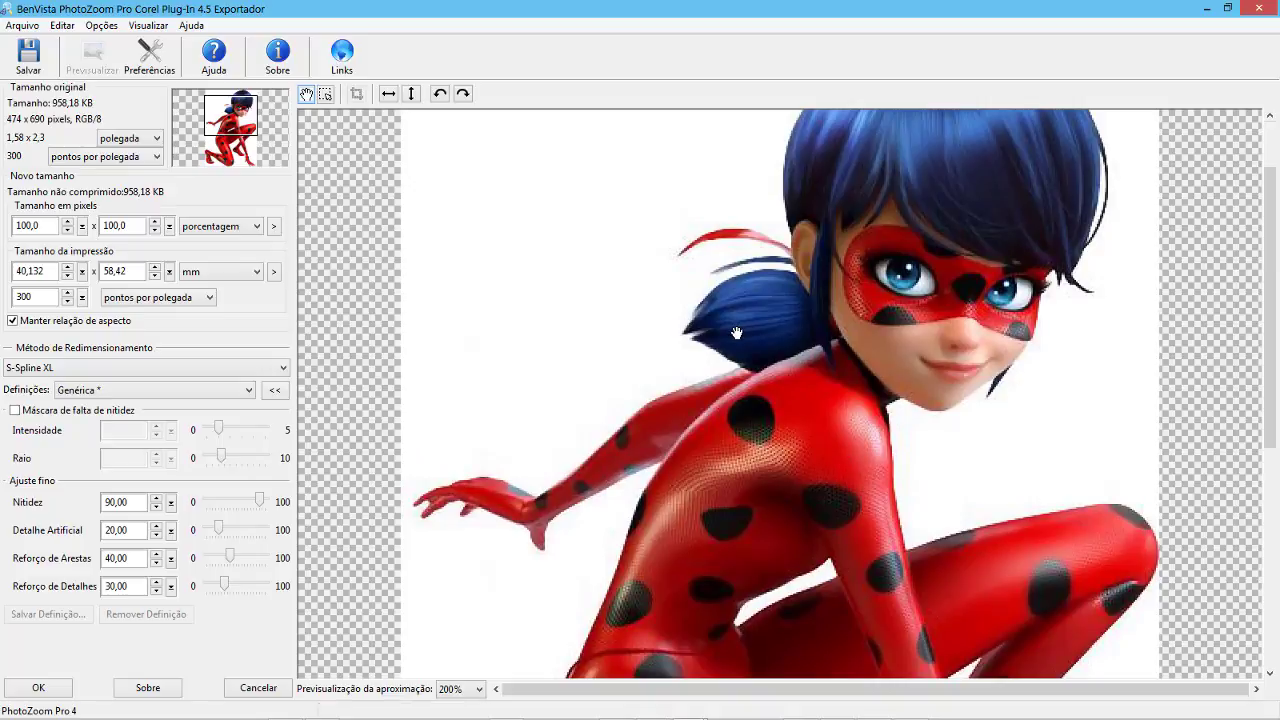
- Set the new pixel size to 300 percent and inspect the character's torso and face in the preview
left_click(240, 229)
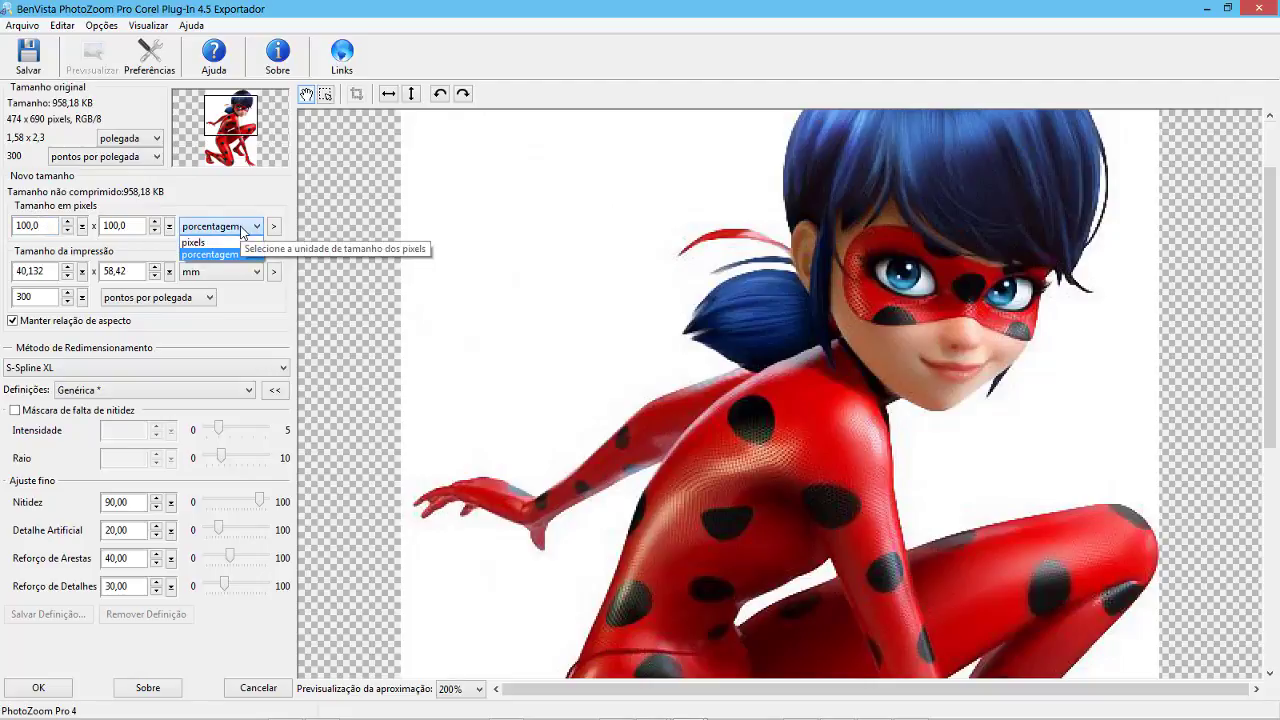
left_click(240, 229)
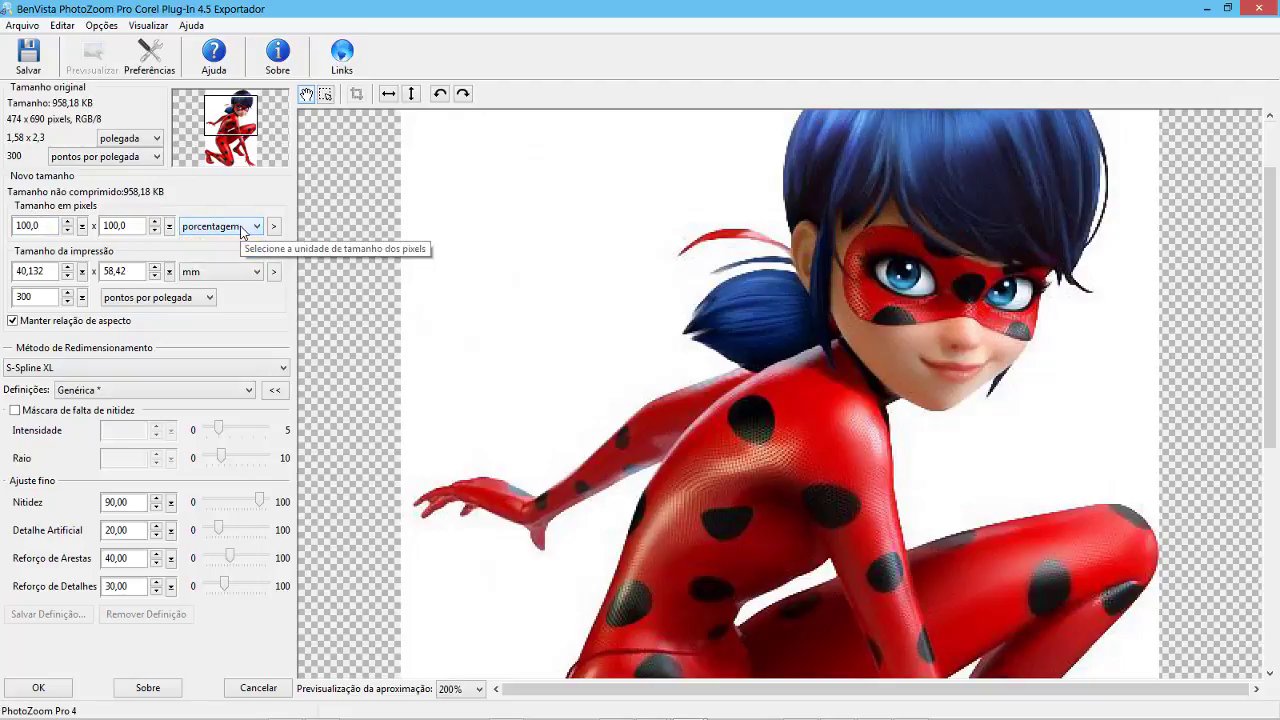
double_click(40, 226)
type("300")
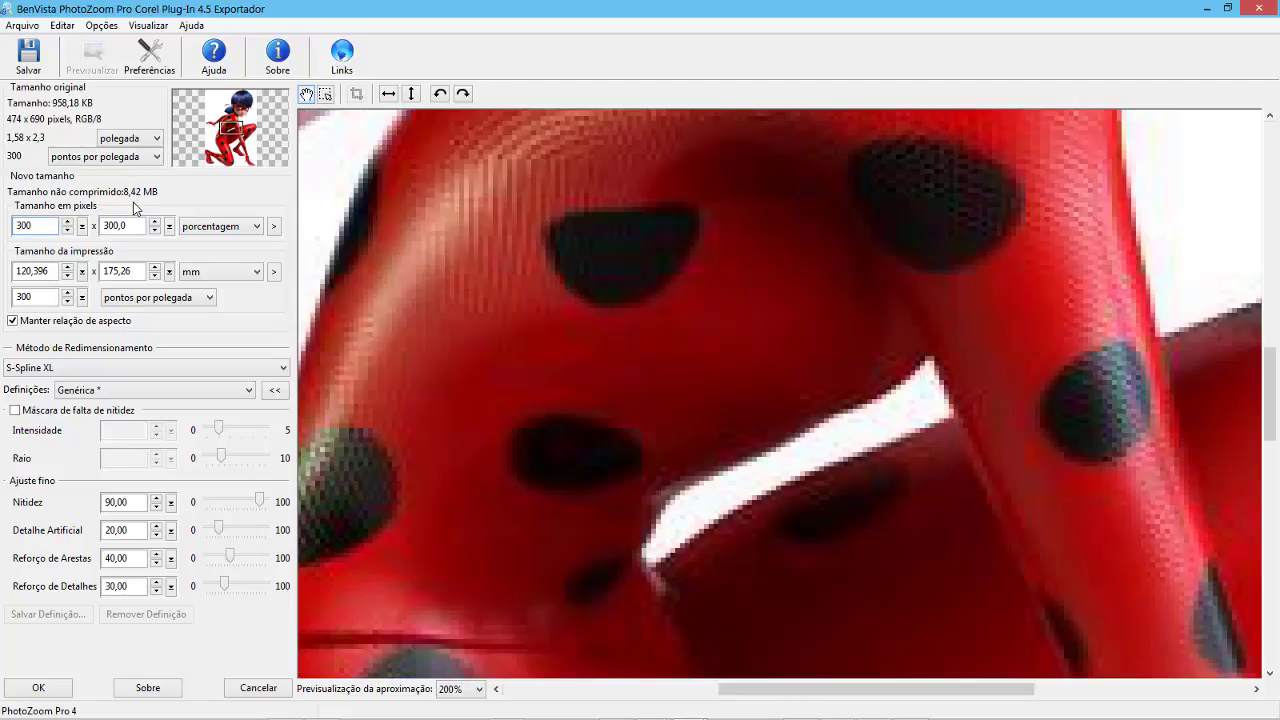
left_click_drag(457, 314, 437, 547)
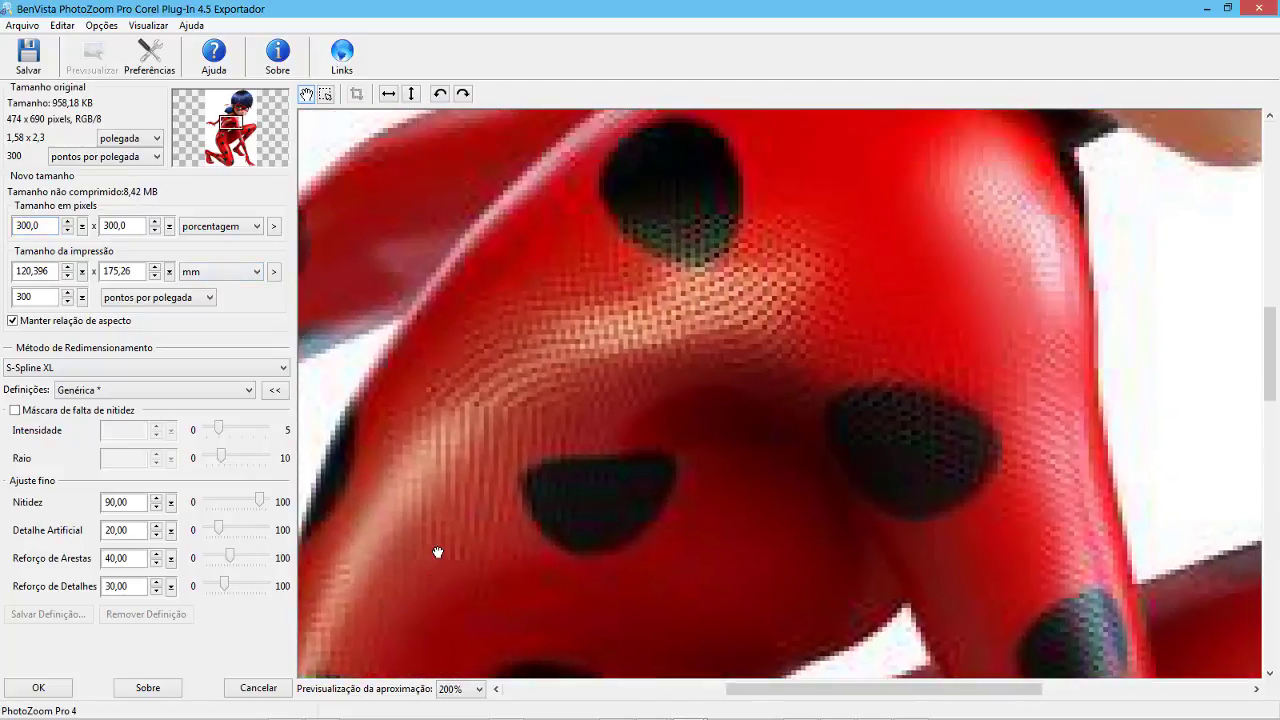
left_click_drag(826, 271, 723, 437)
left_click_drag(837, 346, 608, 446)
left_click_drag(816, 310, 768, 338)
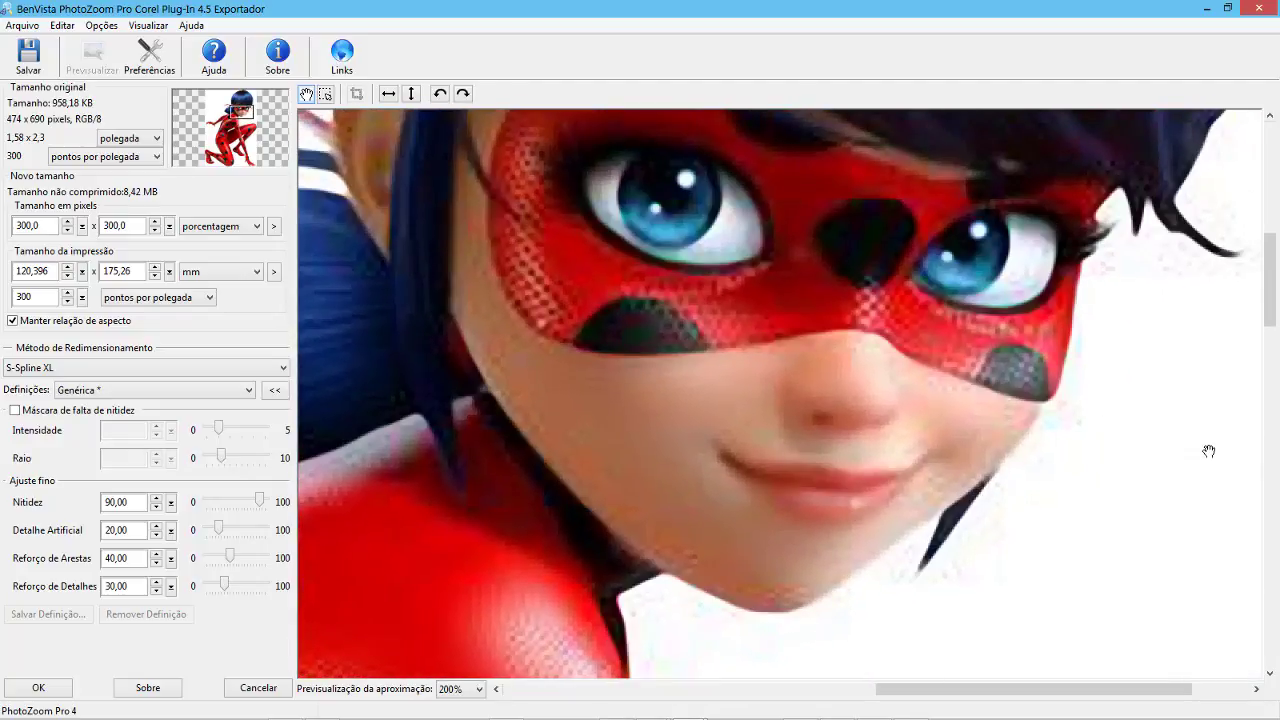
left_click_drag(851, 437, 823, 380)
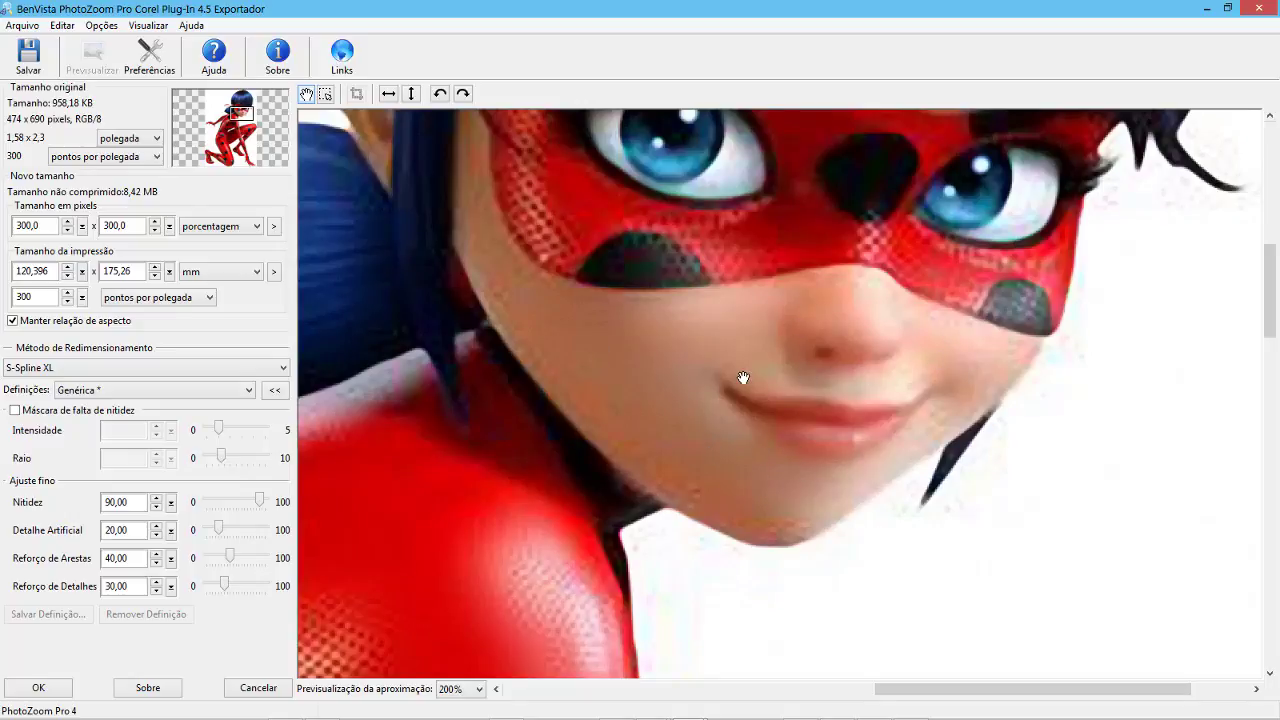
left_click_drag(734, 380, 760, 366)
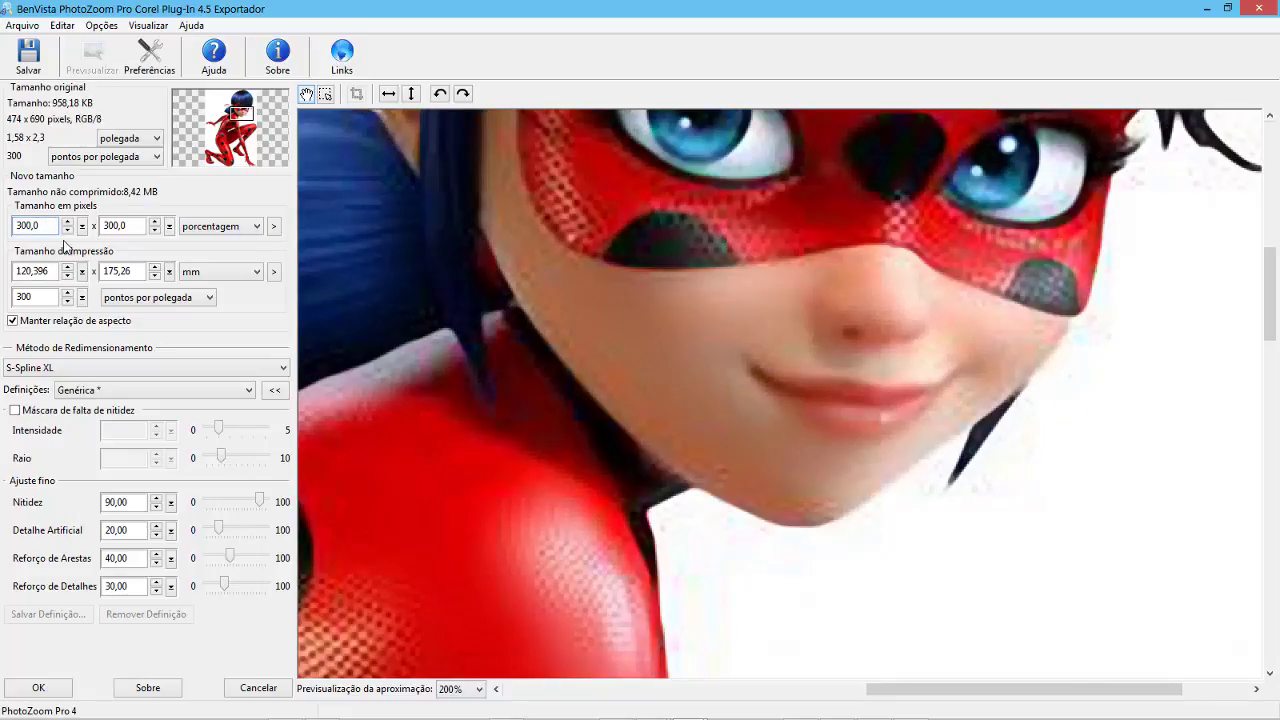
- Set the new pixel size to 200 percent and inspect the character's face in the preview
double_click(30, 226)
type("200")
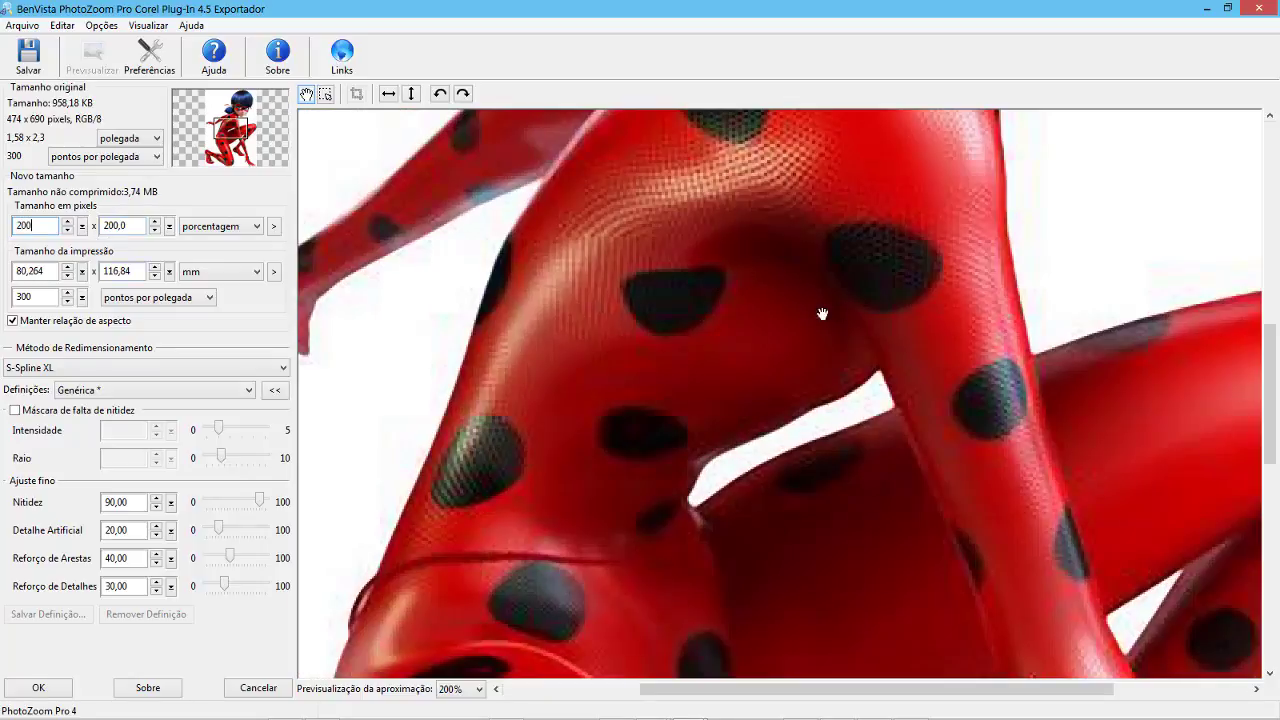
left_click_drag(874, 280, 743, 408)
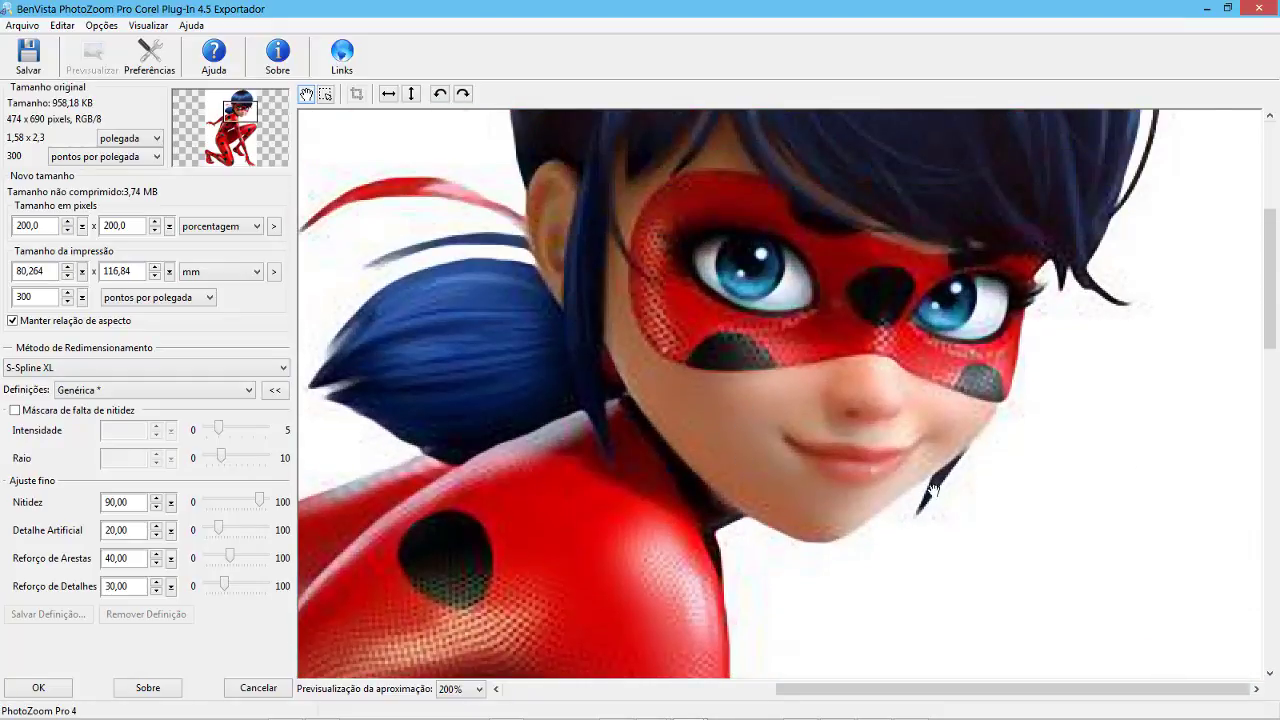
- Set the new pixel size to 400 percent and inspect the character's mouth, mask and eyes in the preview
double_click(30, 226)
type("400")
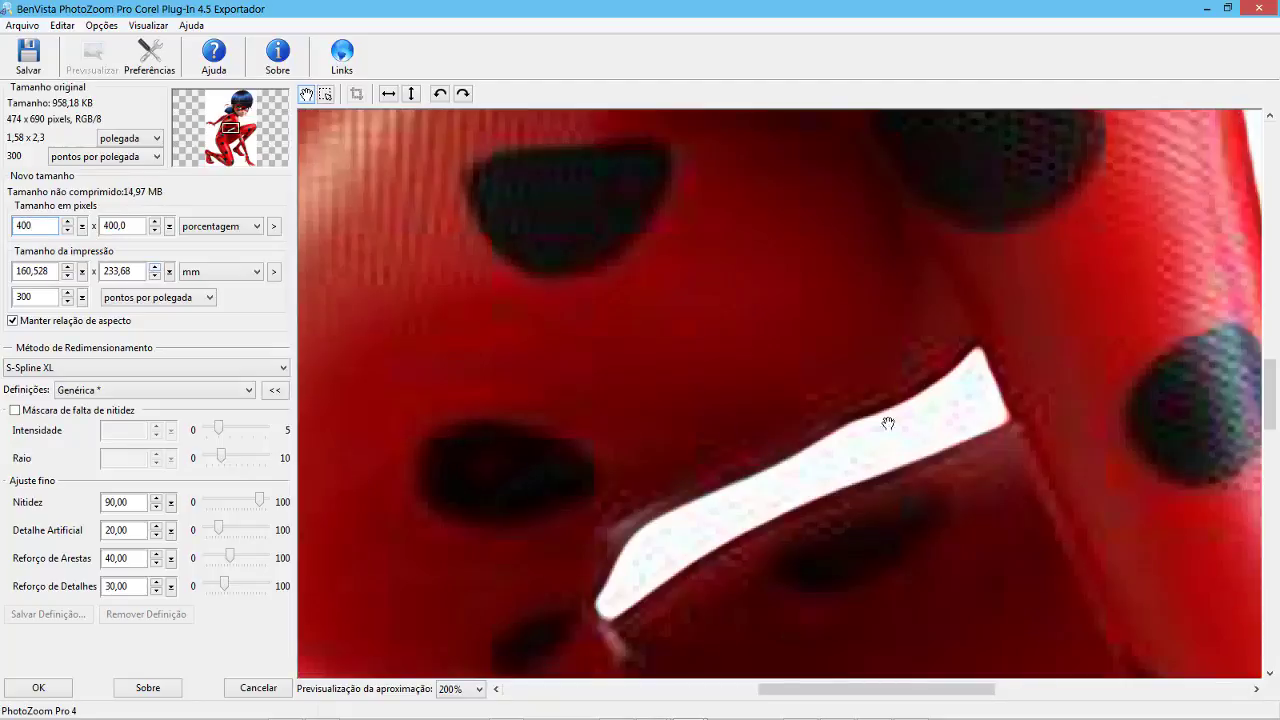
left_click_drag(1002, 413, 945, 606)
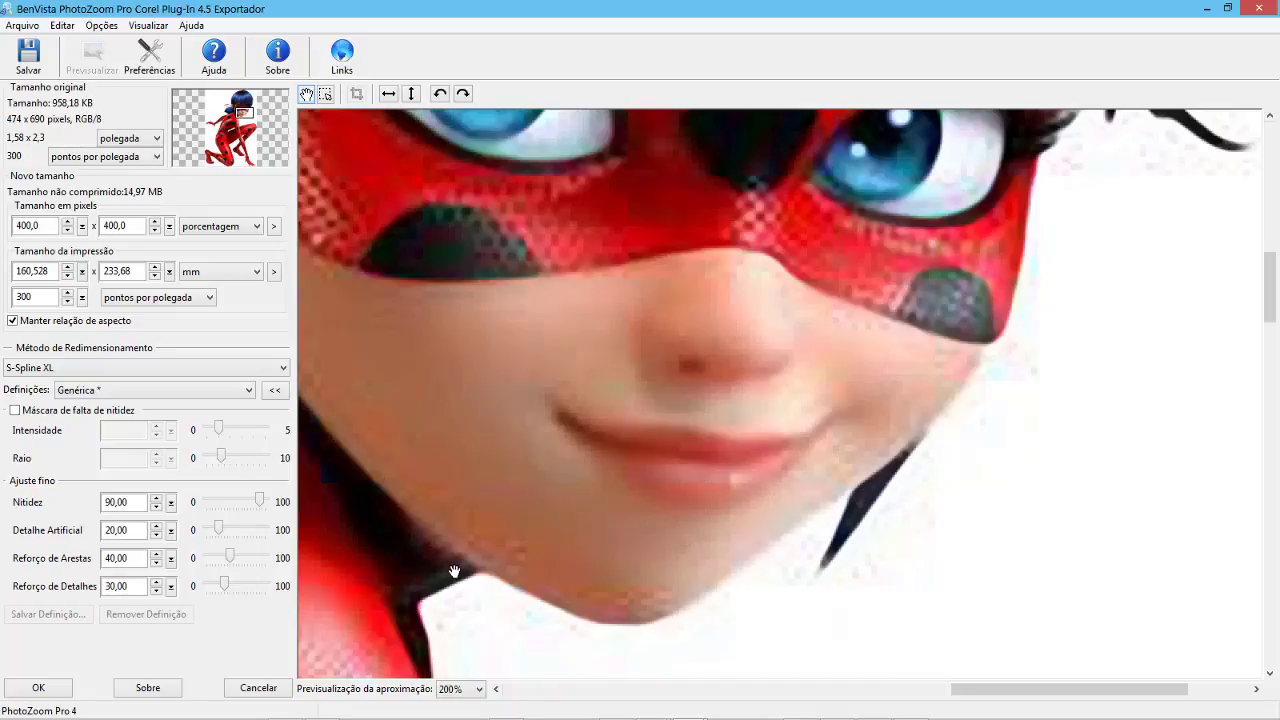
left_click_drag(857, 297, 770, 530)
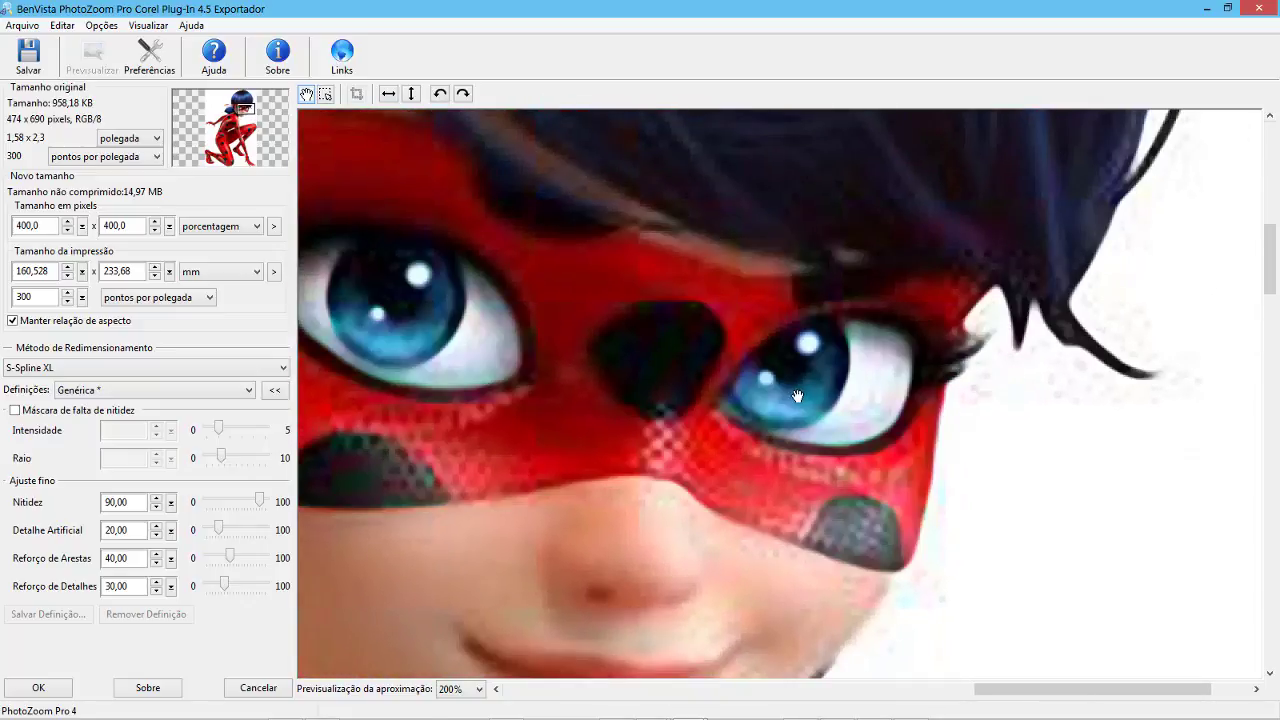
left_click_drag(800, 395, 876, 440)
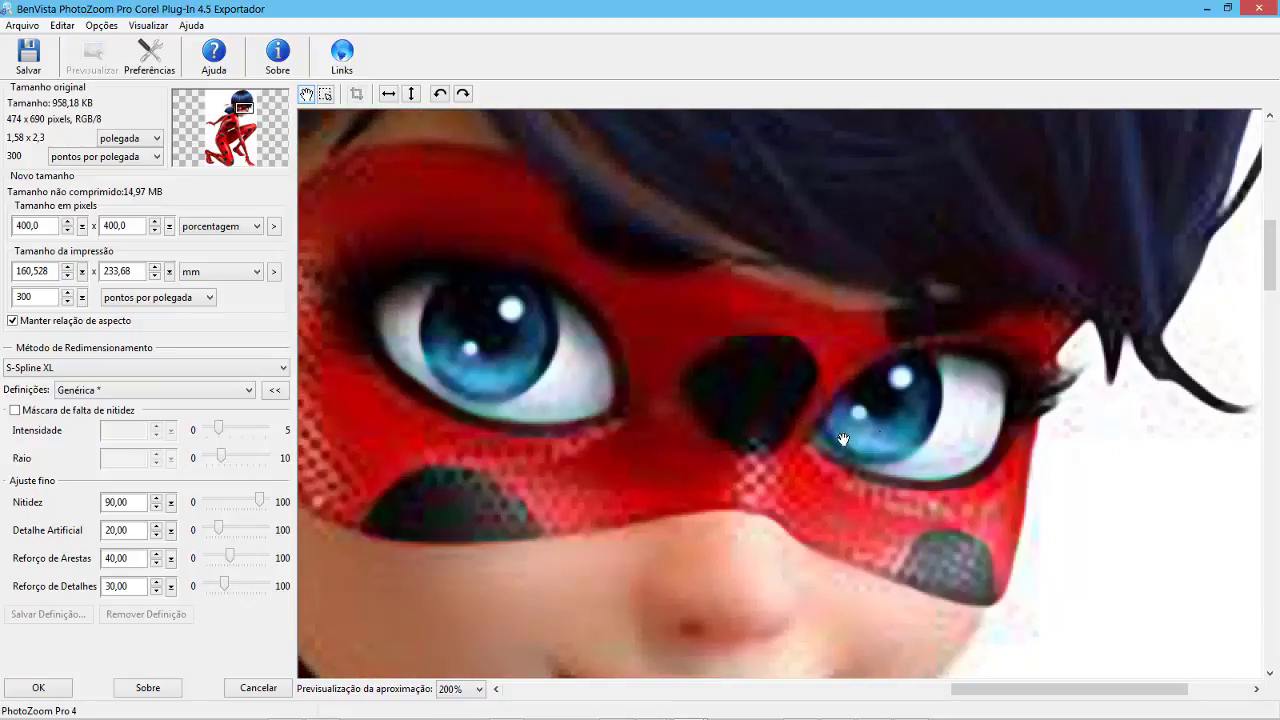
left_click_drag(511, 380, 583, 394)
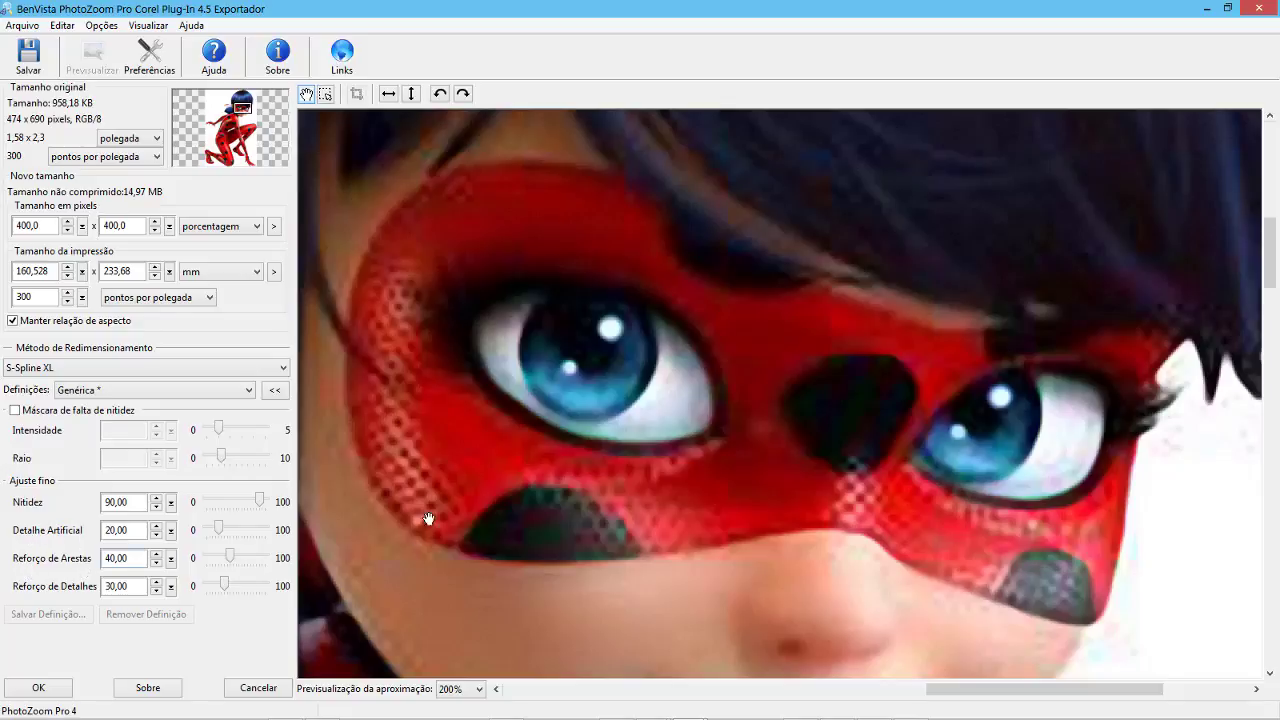
left_click(125, 504)
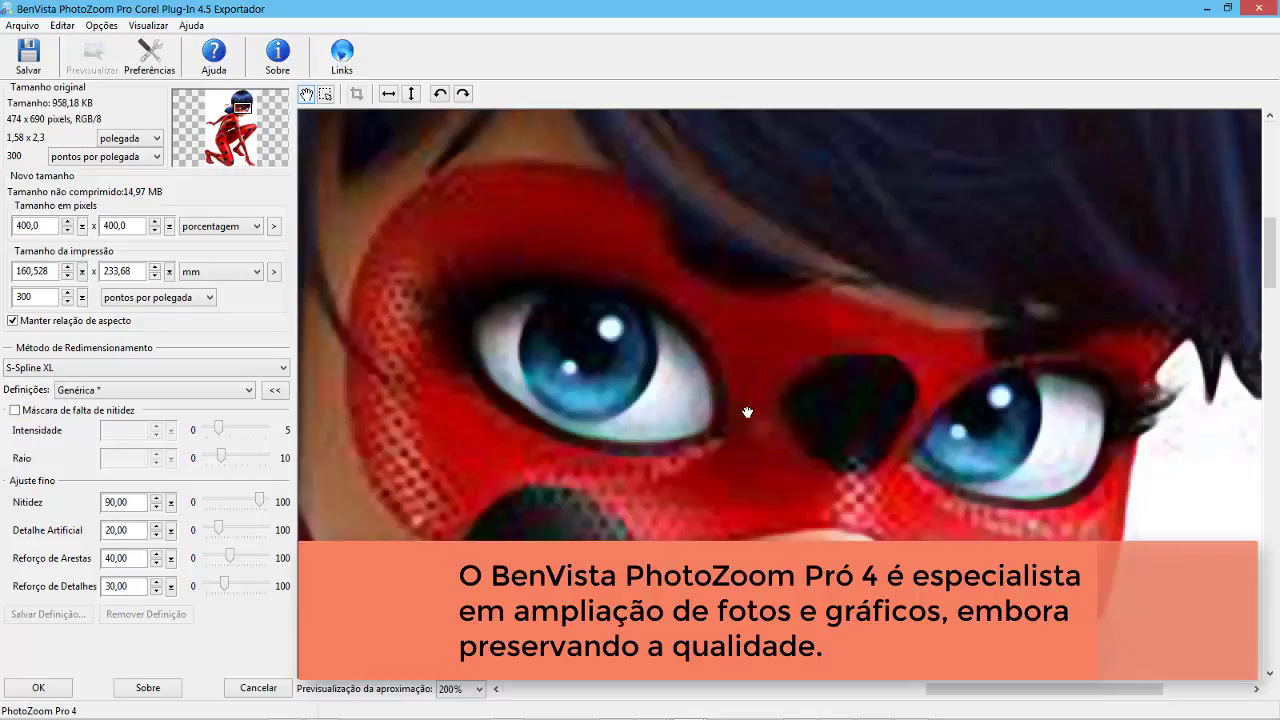
left_click_drag(748, 412, 756, 417)
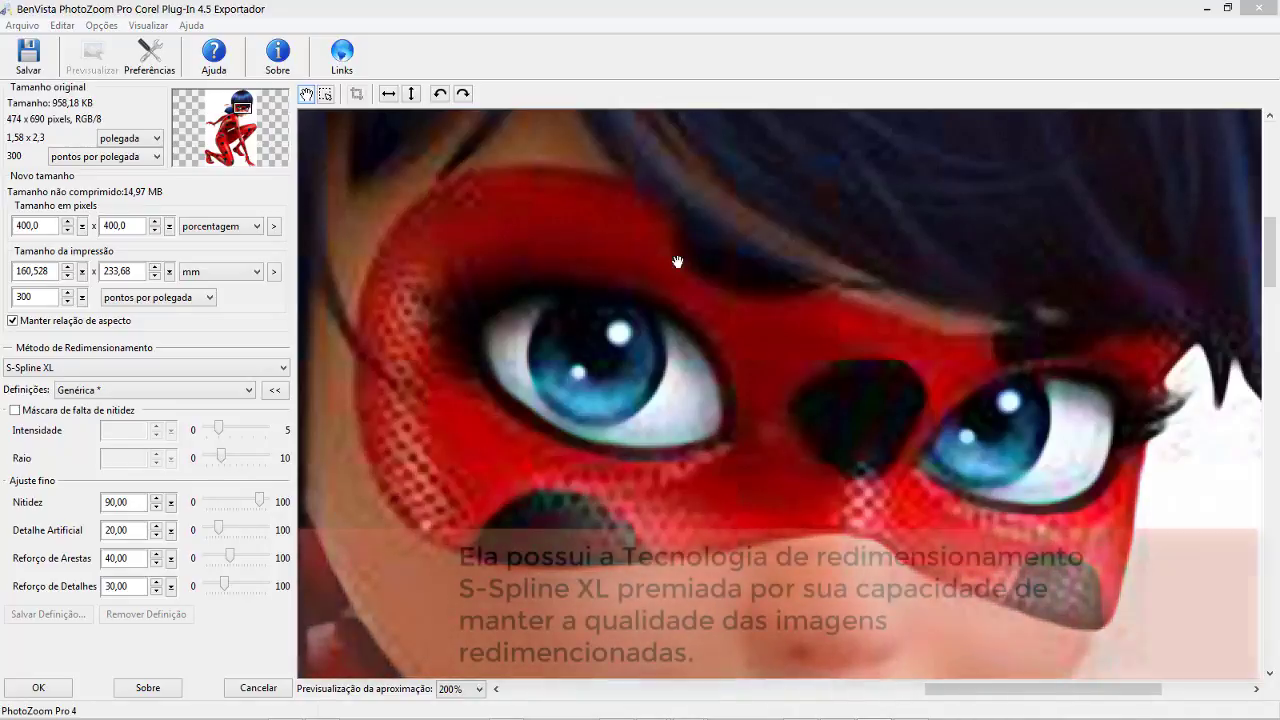
left_click_drag(544, 422, 567, 417)
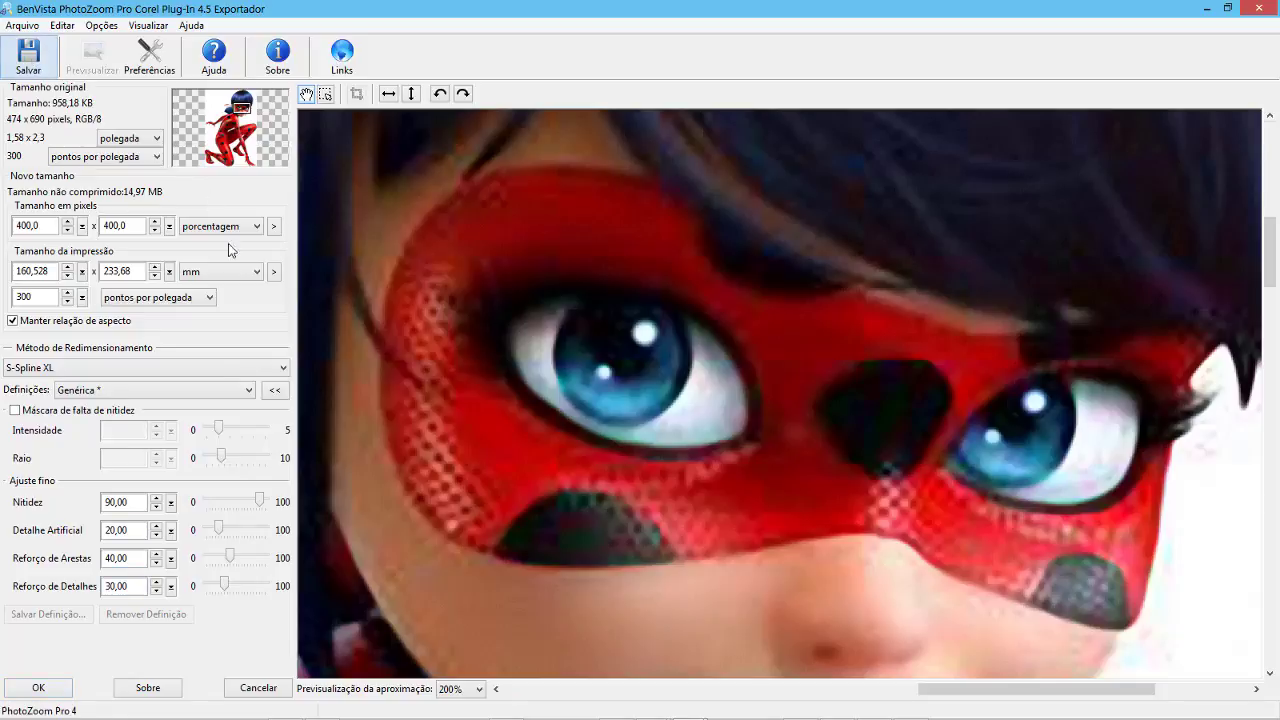
- Save the enlarged image as the TIFF file "ladybug miraculous 05-400.tif" with no compression and IBM PC byte order
left_click(40, 689)
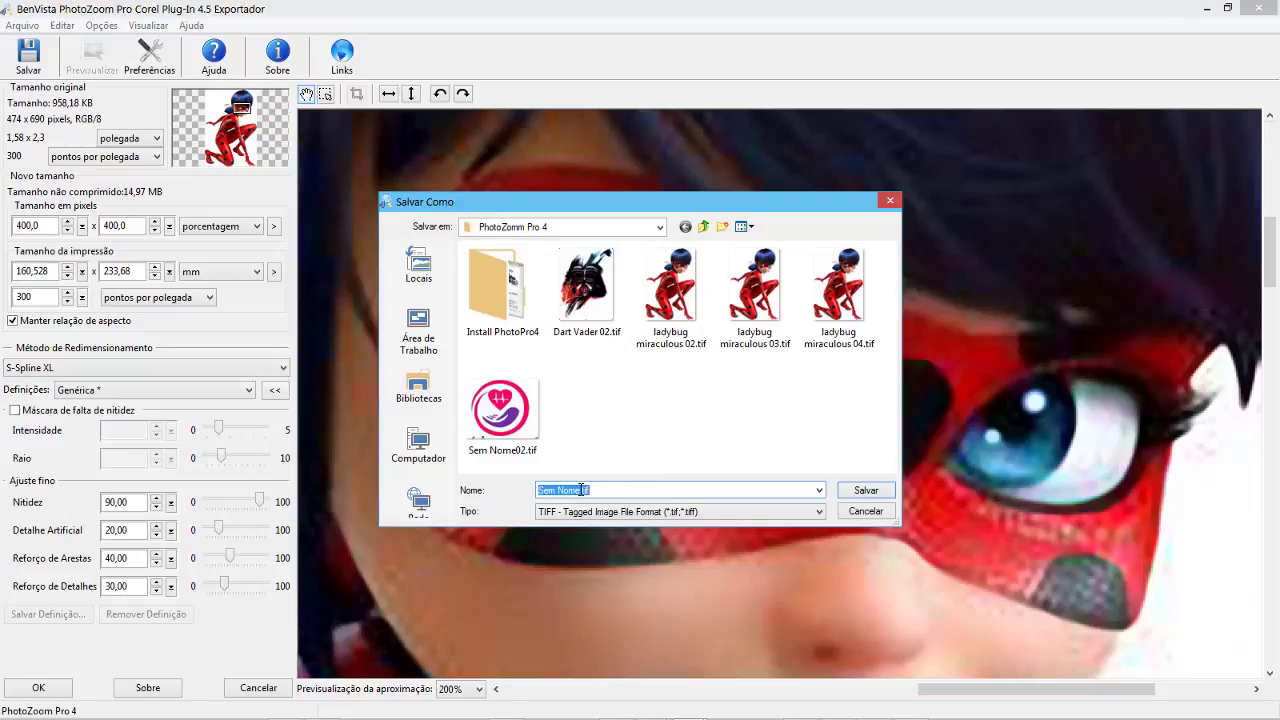
left_click(707, 512)
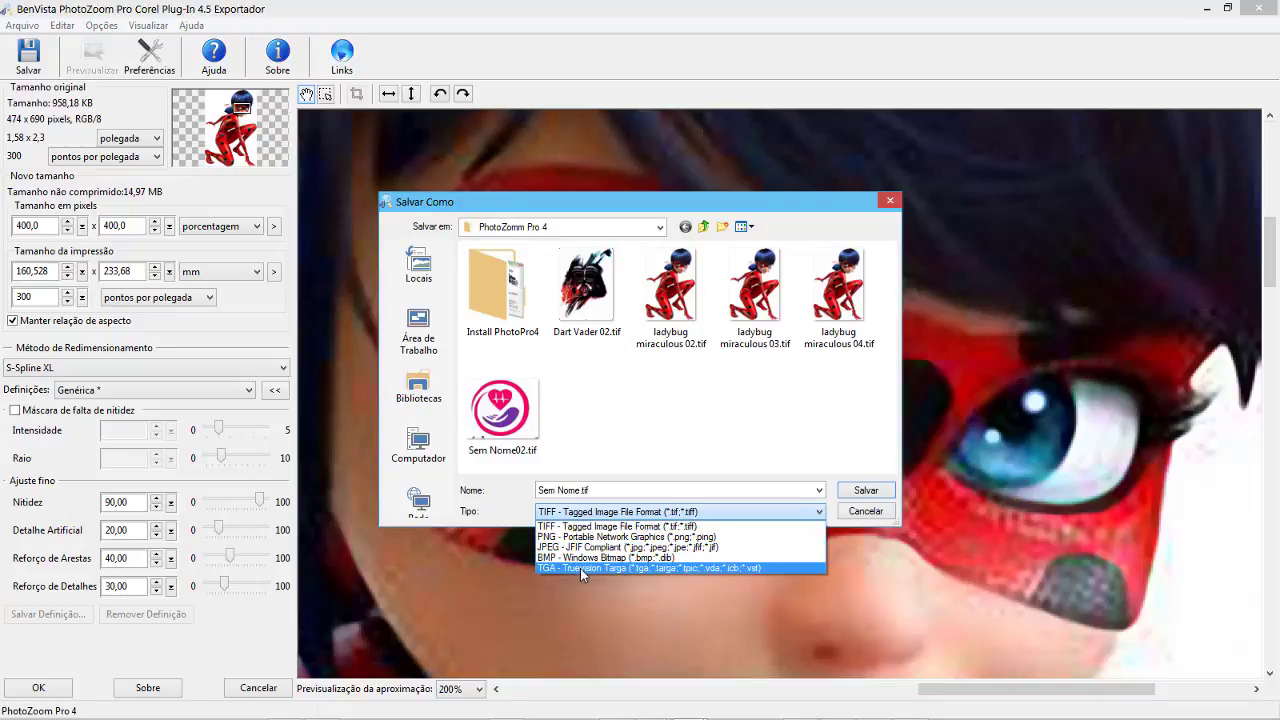
left_click(609, 490)
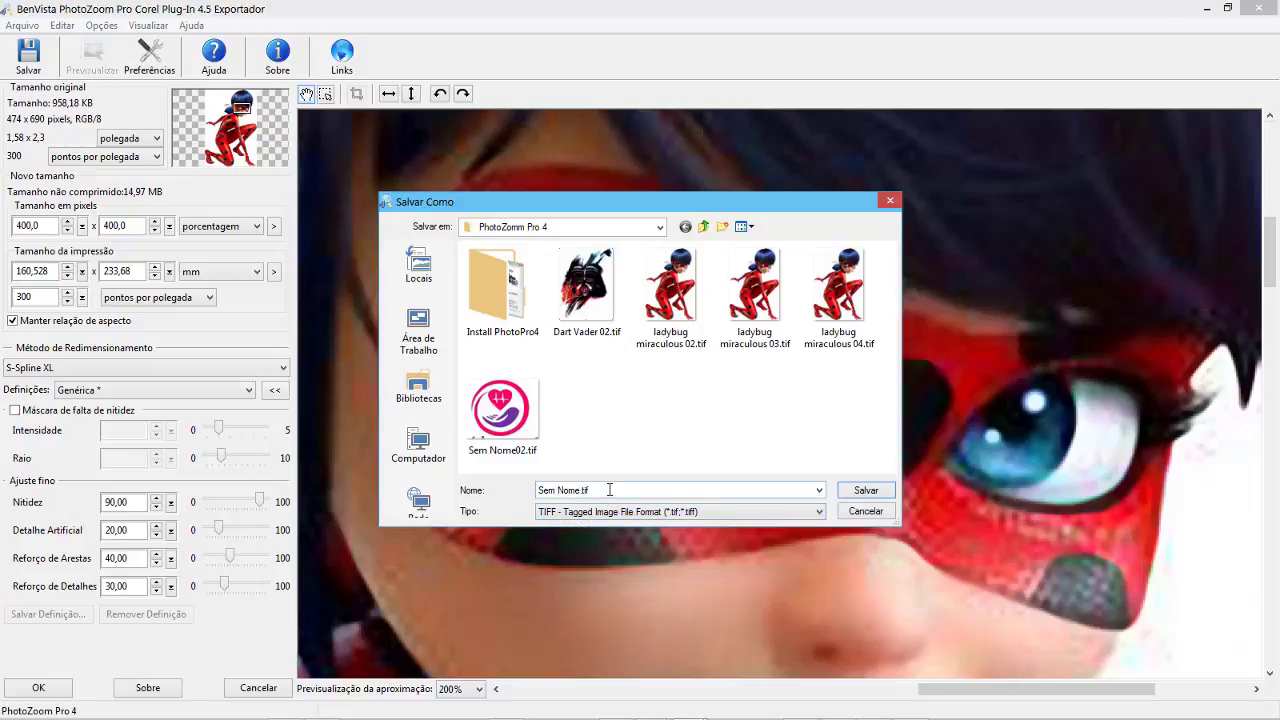
left_click(850, 290)
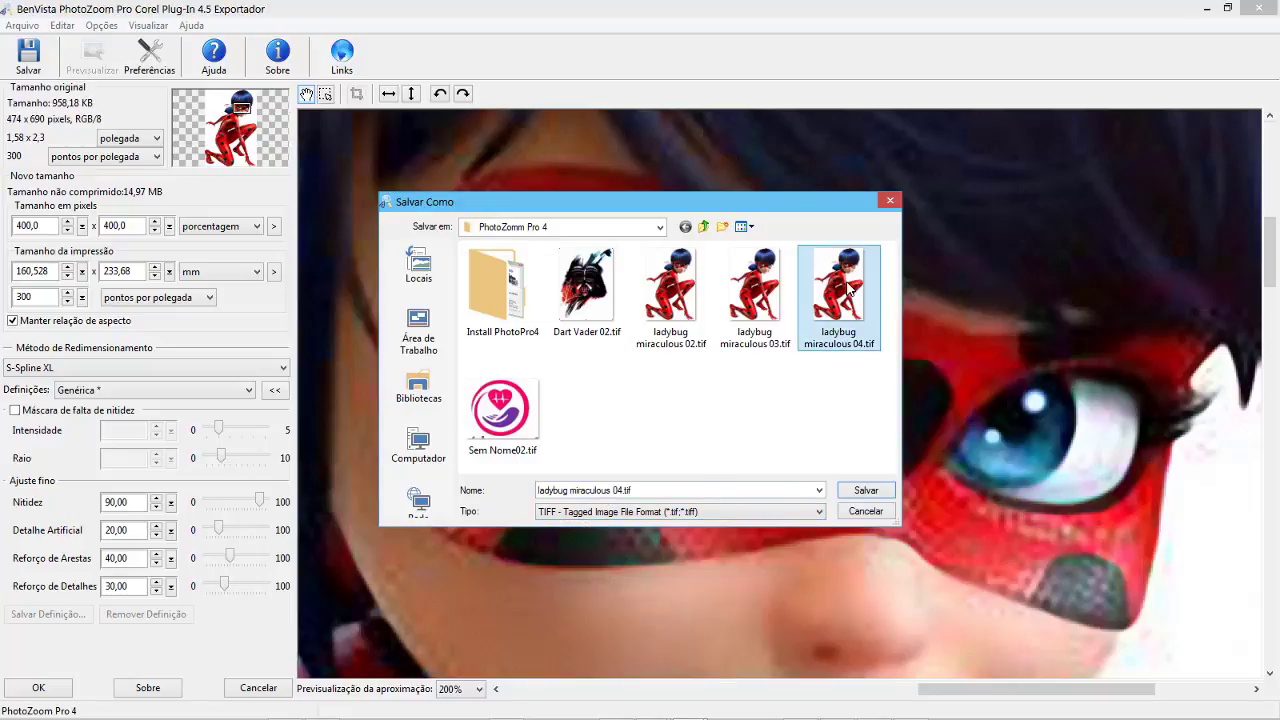
left_click(645, 490)
left_click(641, 490)
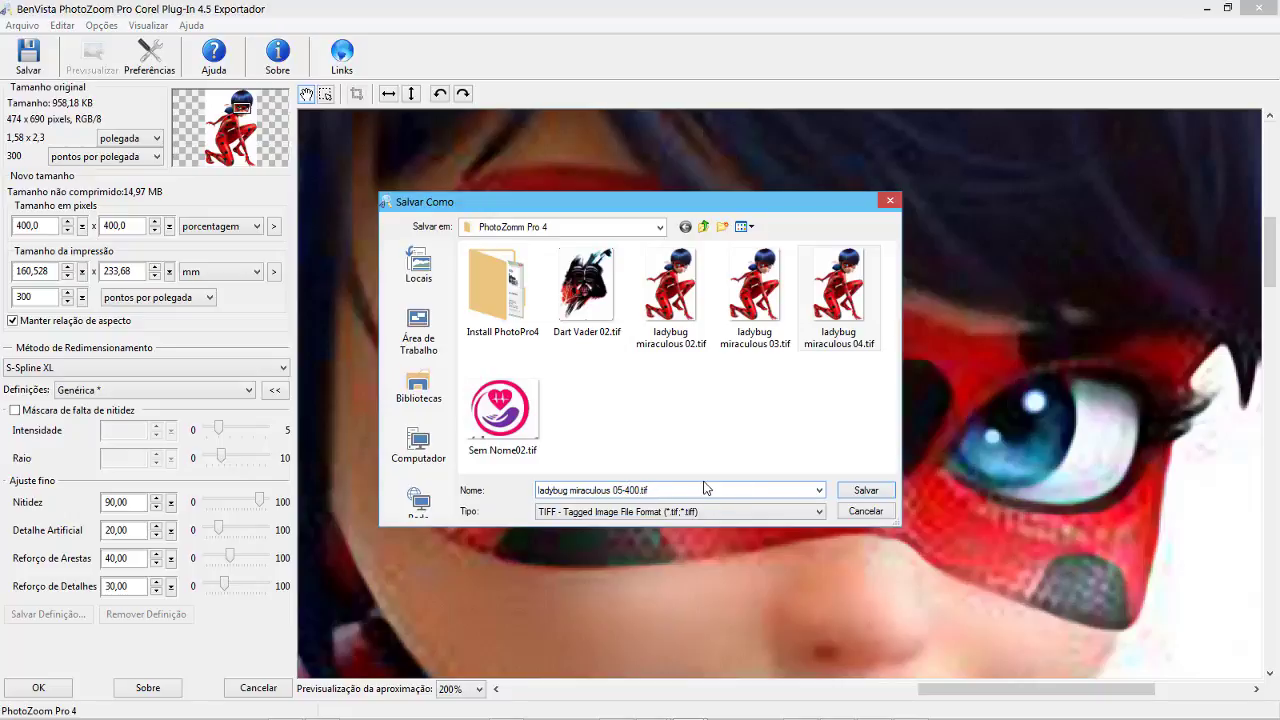
left_click(852, 492)
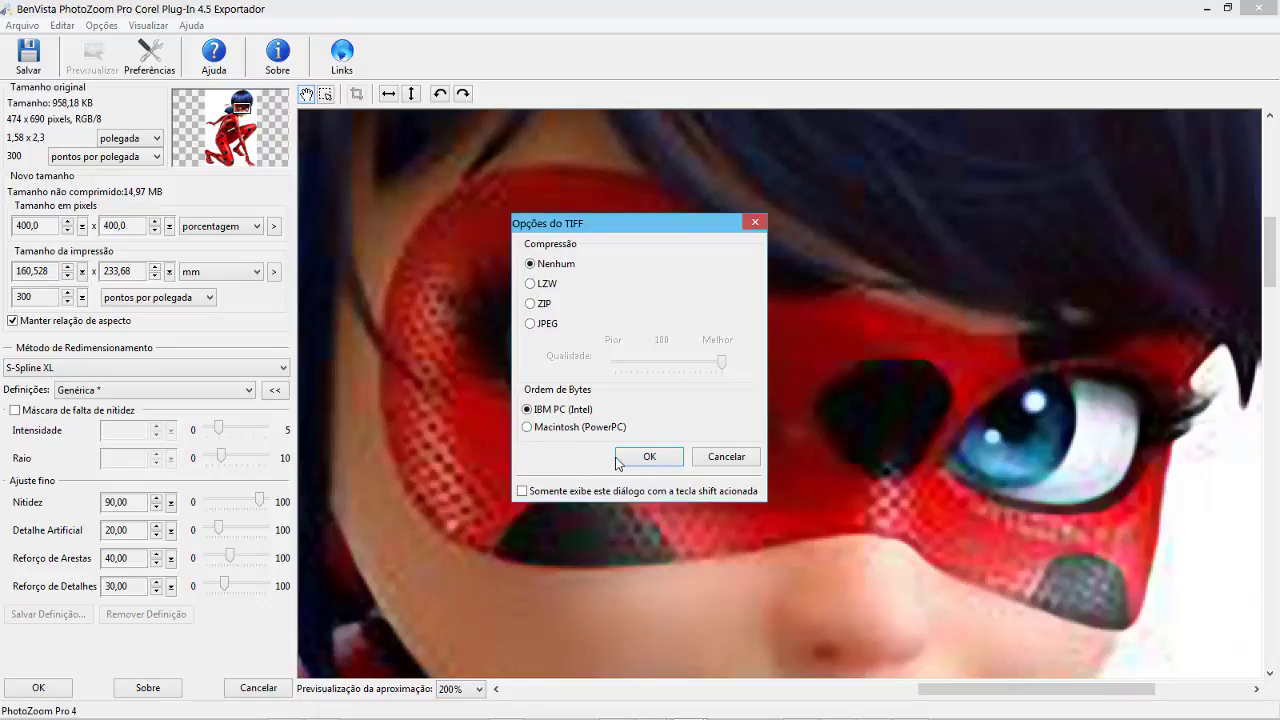
left_click(651, 458)
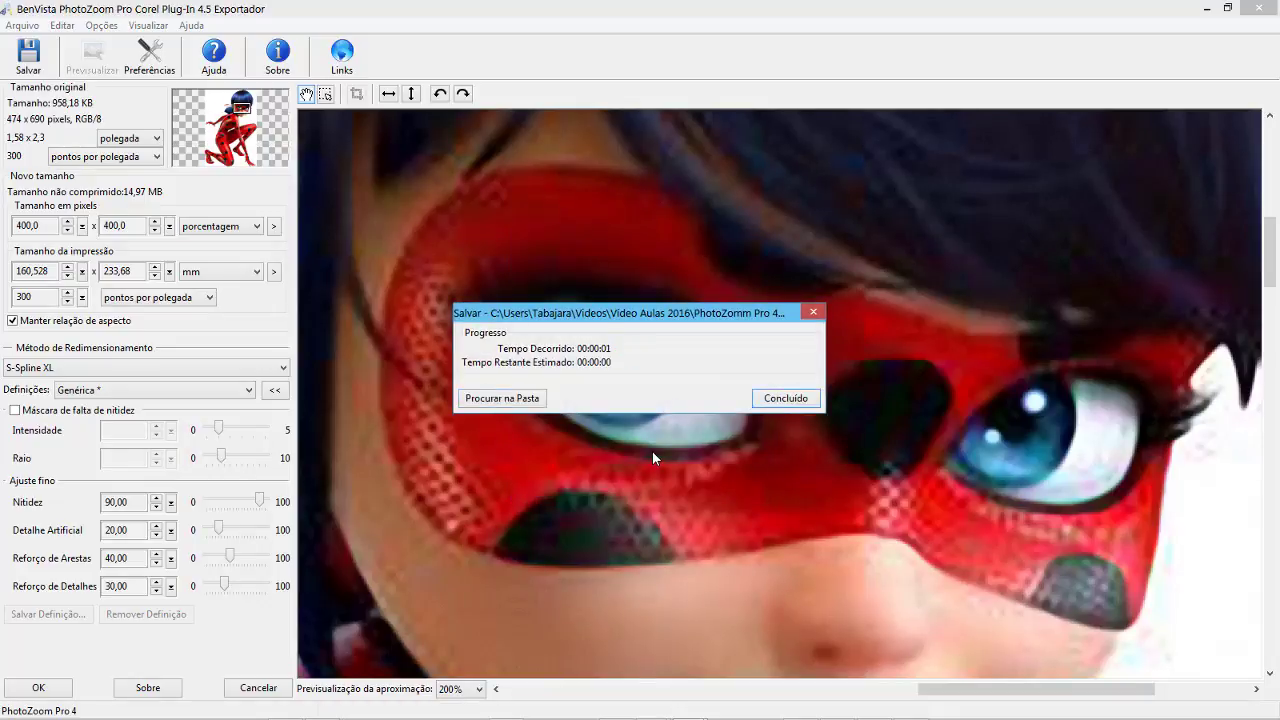
left_click(799, 400)
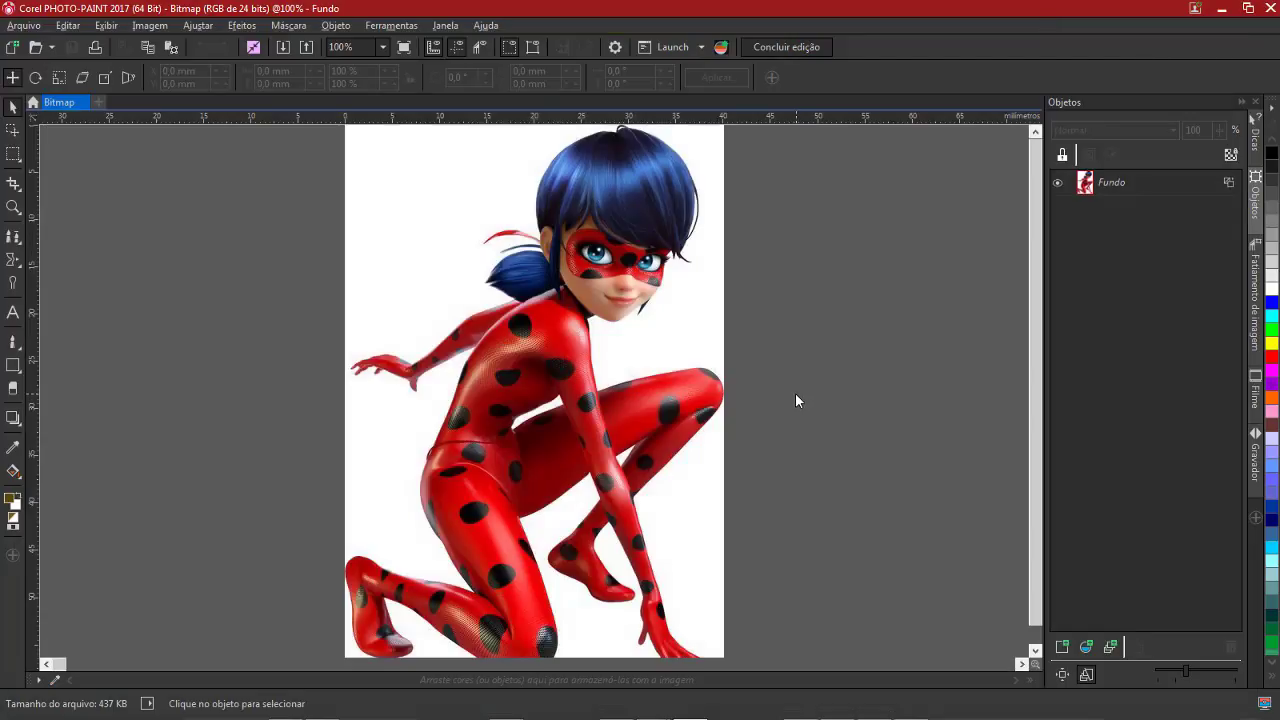
- Finish the PHOTO-PAINT editing session, close it, and place the enlarged TIFF image over the left half of the CorelDRAW page
left_click(799, 47)
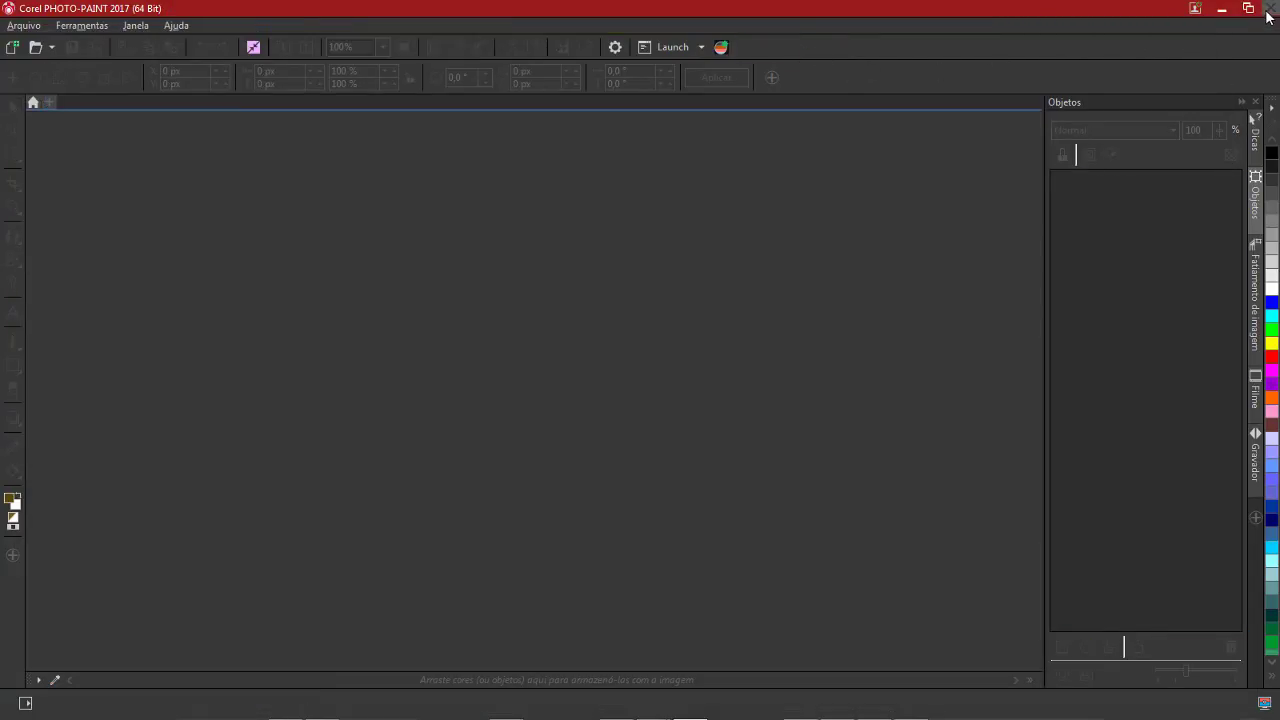
left_click(1268, 12)
left_click(354, 418)
left_click_drag(358, 479, 407, 507)
key("F3")
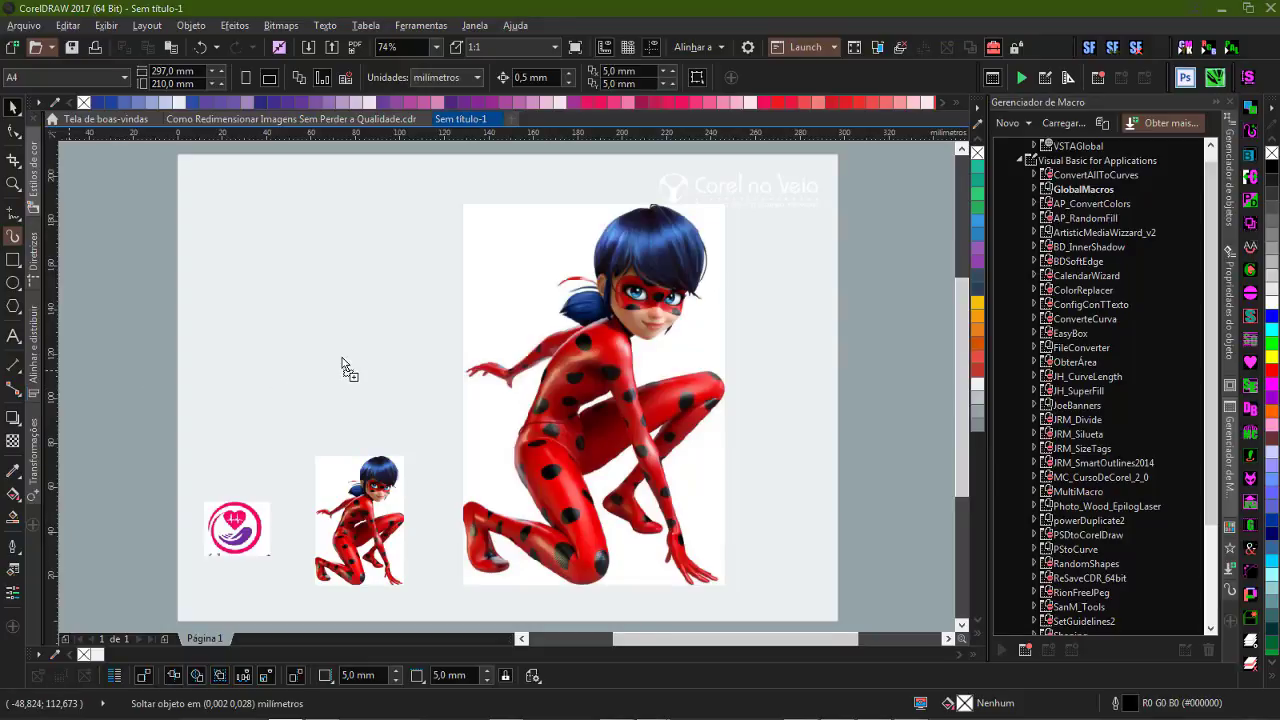
left_click(334, 294)
left_click(329, 294)
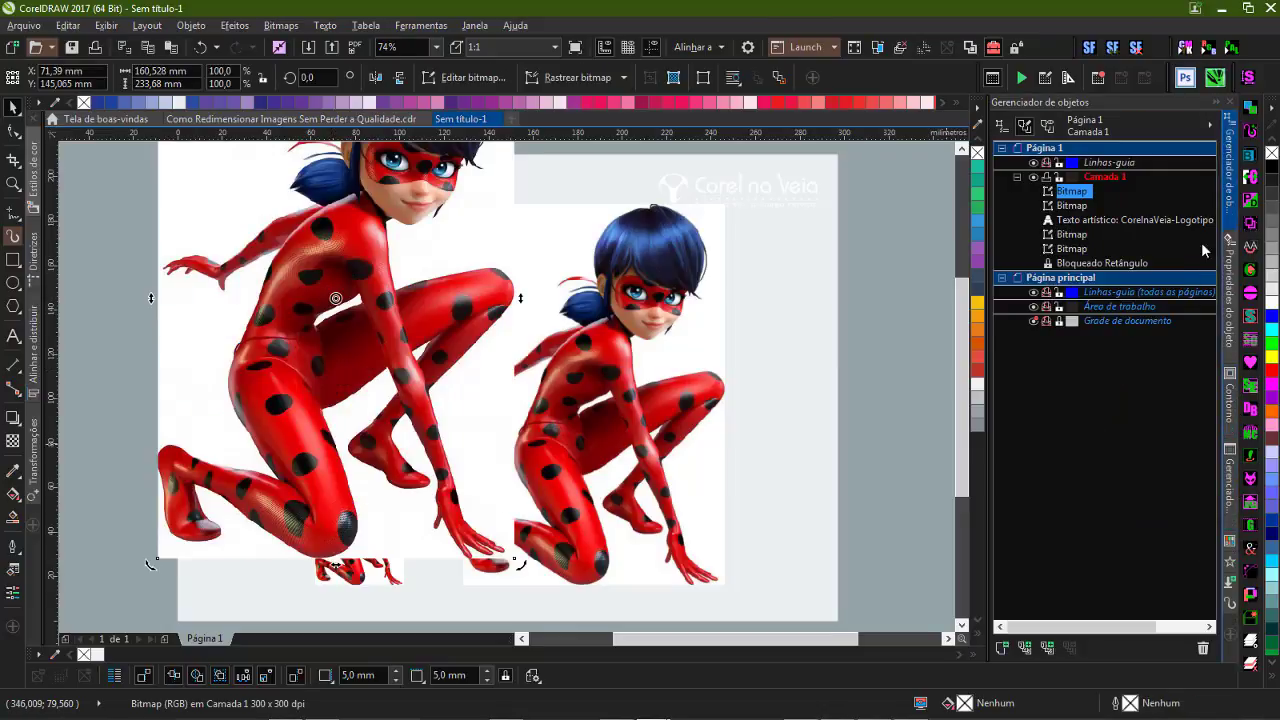
- Show the placed bitmap's object properties and put it in place of the older enlarged copy on the page's right half
left_click(1233, 276)
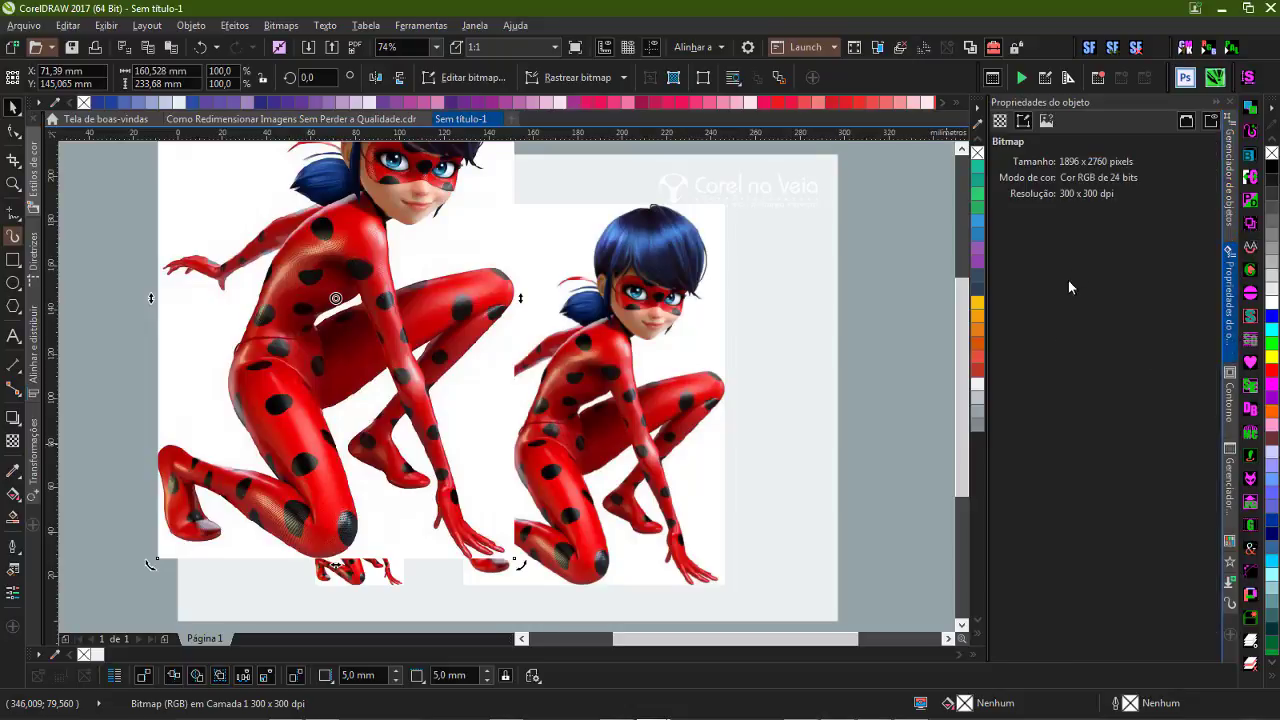
left_click_drag(342, 321, 664, 377)
left_click(668, 389)
key("Delete")
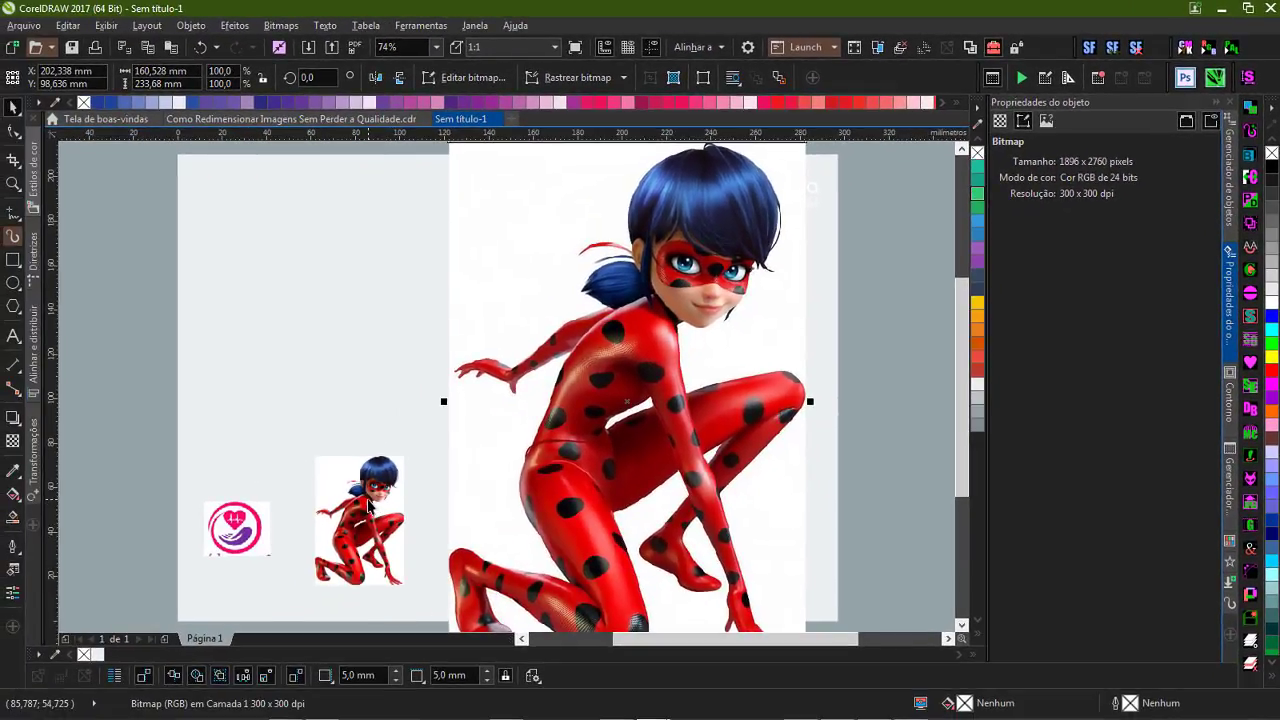
- Check the small original bitmap's pixel size and resolution, and inspect the enlarged character's face up close
left_click(370, 507)
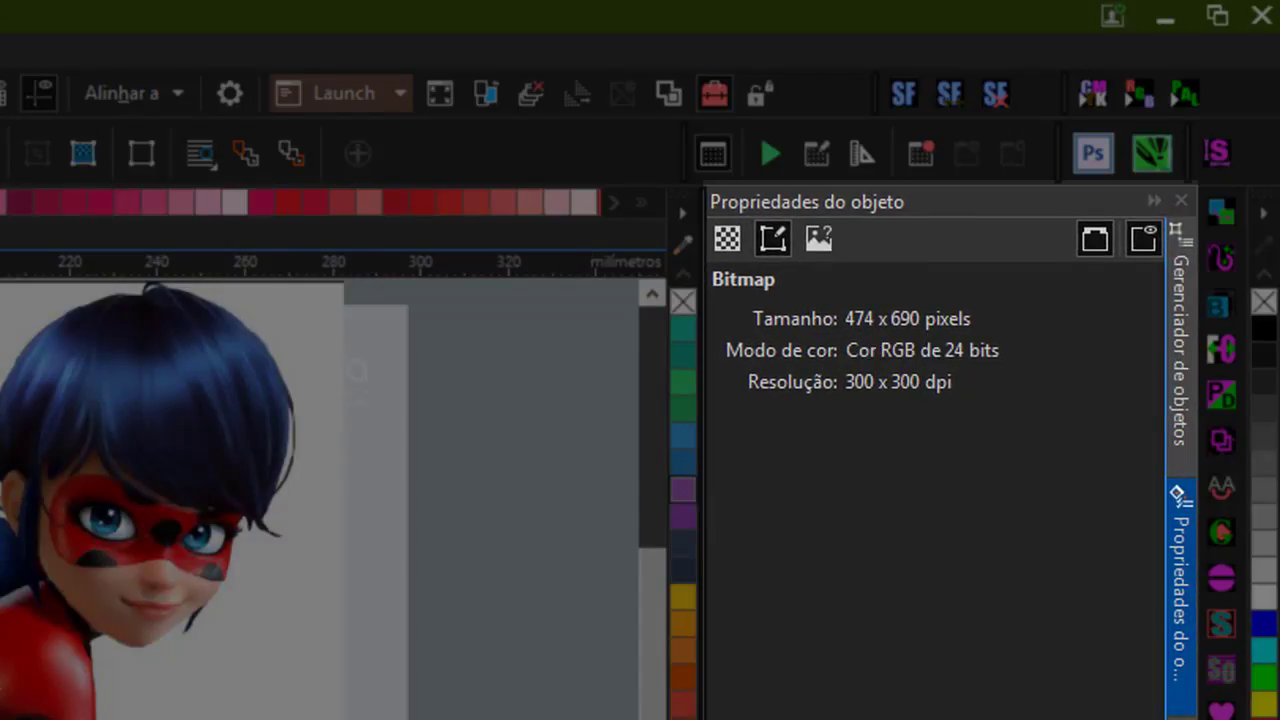
scroll(170, 689, "up", 3)
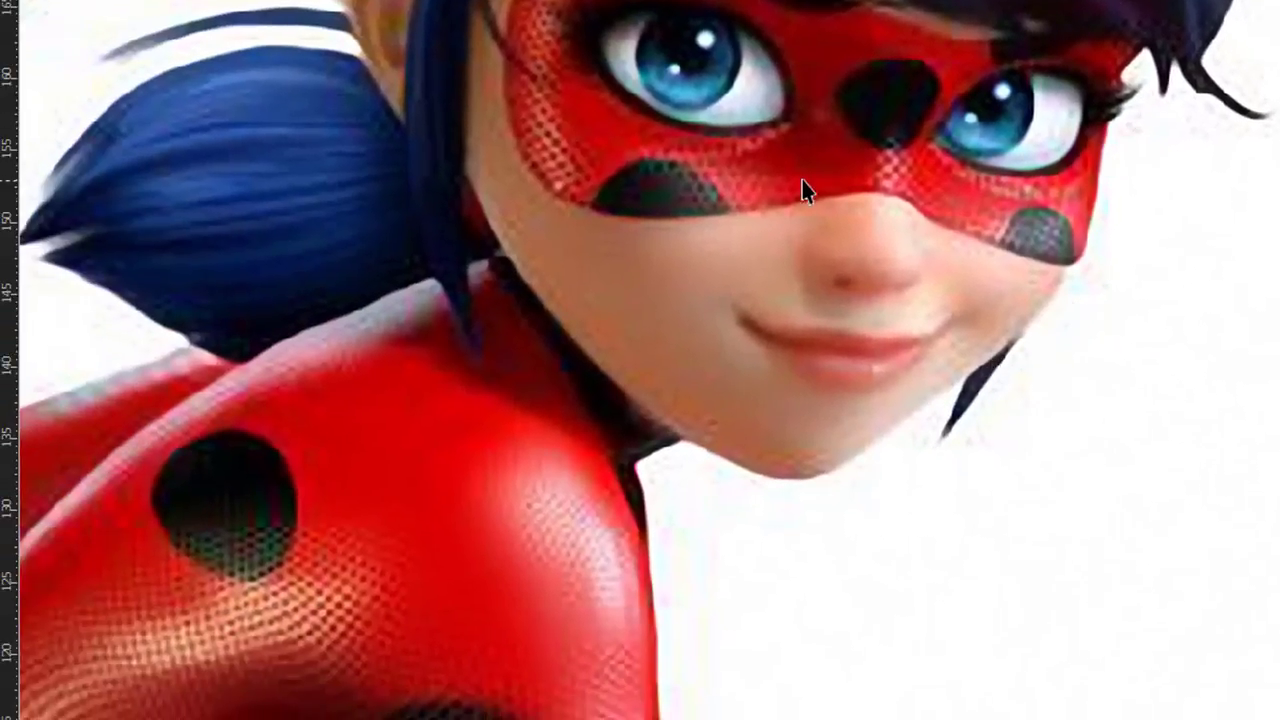
scroll(806, 189, "down", 5)
- Place a copy of the small original bitmap on top of the enlarged one, beside its face, and compare both faces
left_click(462, 523)
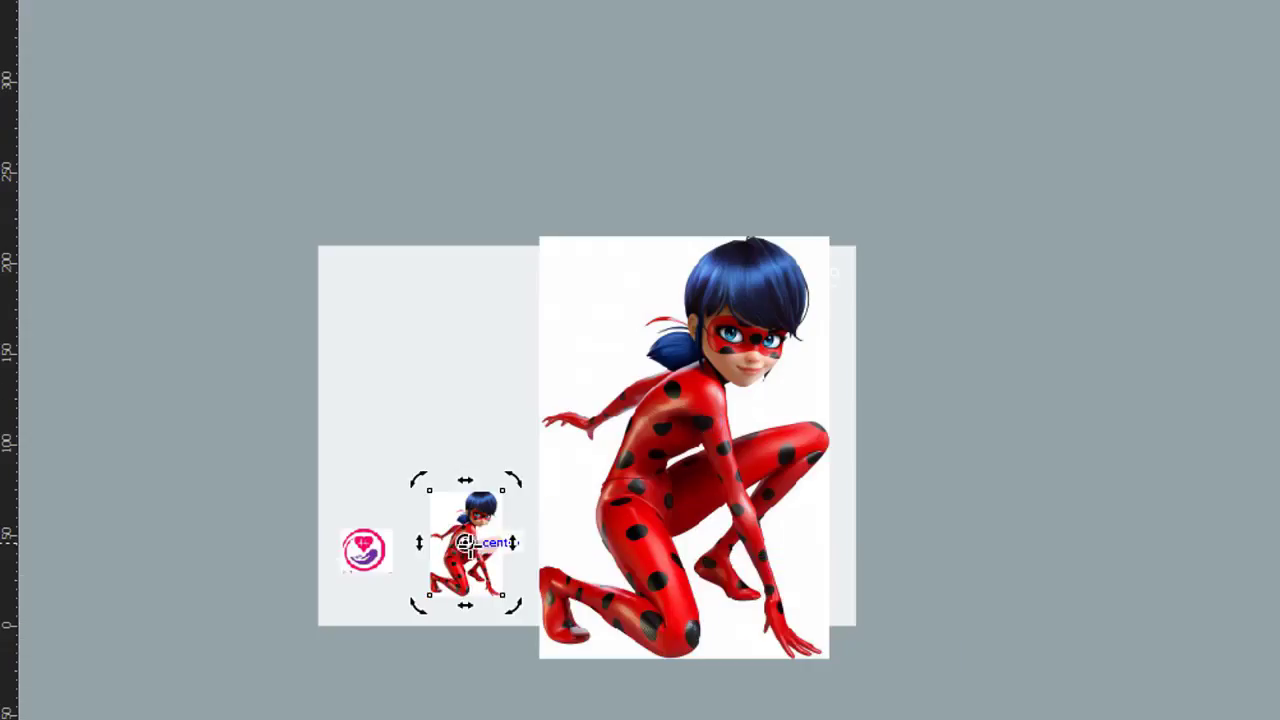
left_click(486, 504)
left_click_drag(486, 504, 710, 340)
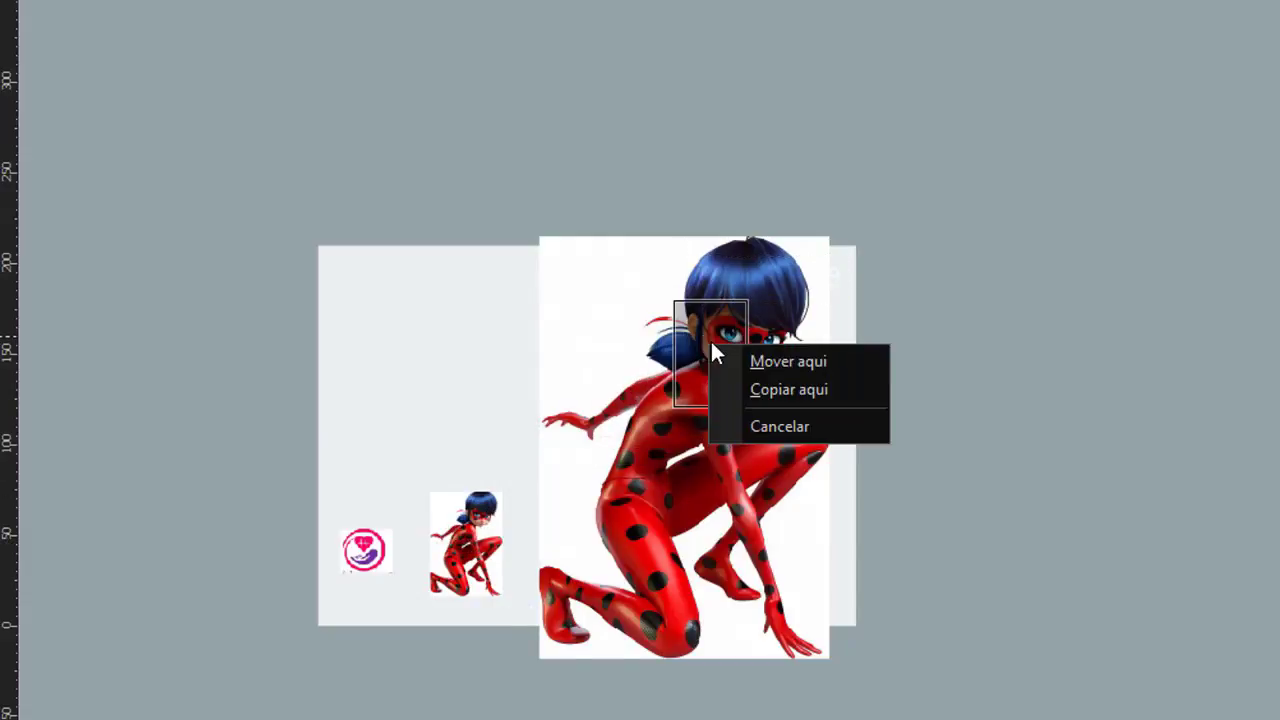
left_click(762, 389)
left_click_drag(803, 386, 803, 386)
left_click_drag(703, 488, 614, 488)
left_click_drag(460, 266, 1023, 586)
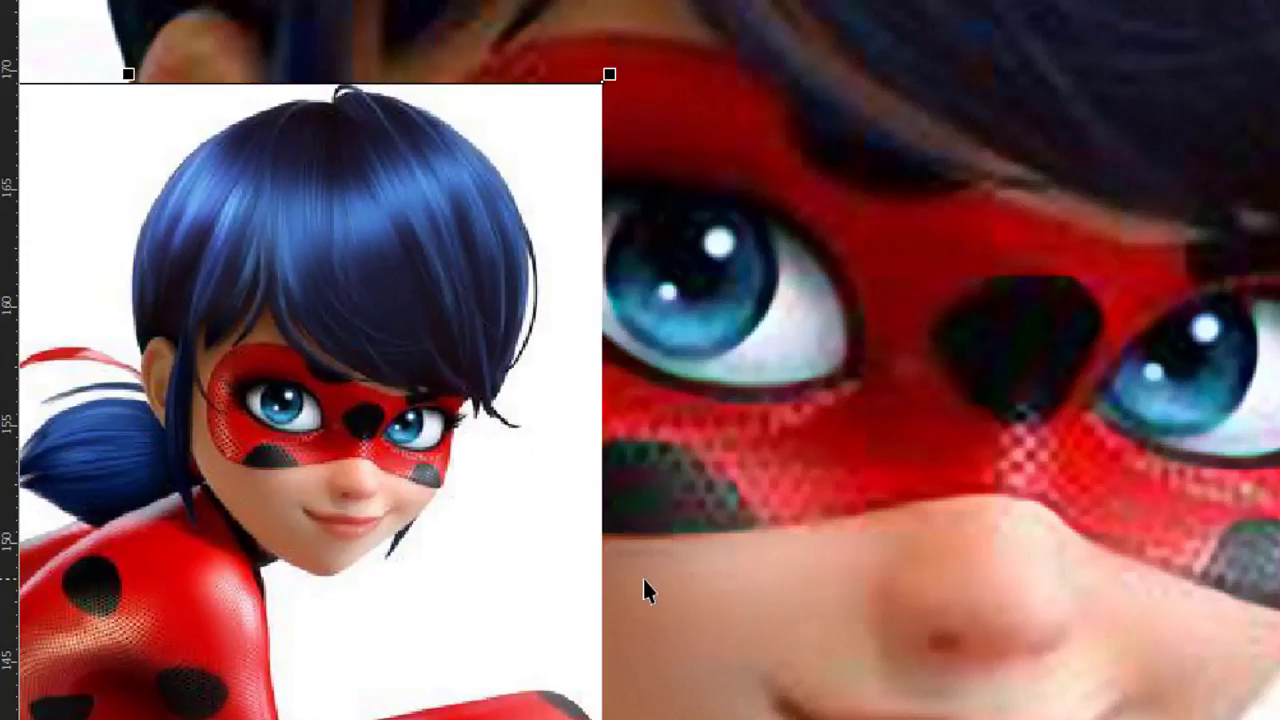
right_click(725, 381)
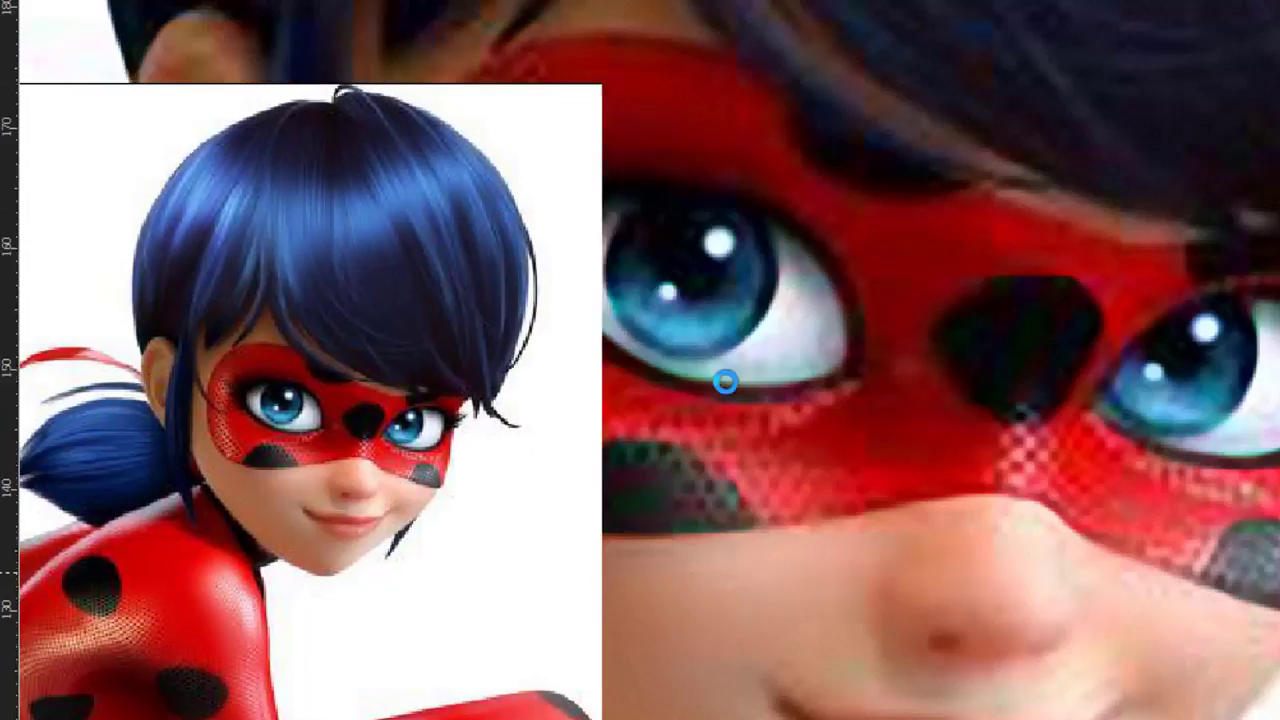
scroll(725, 381, "up", 1)
scroll(725, 381, "down", 2)
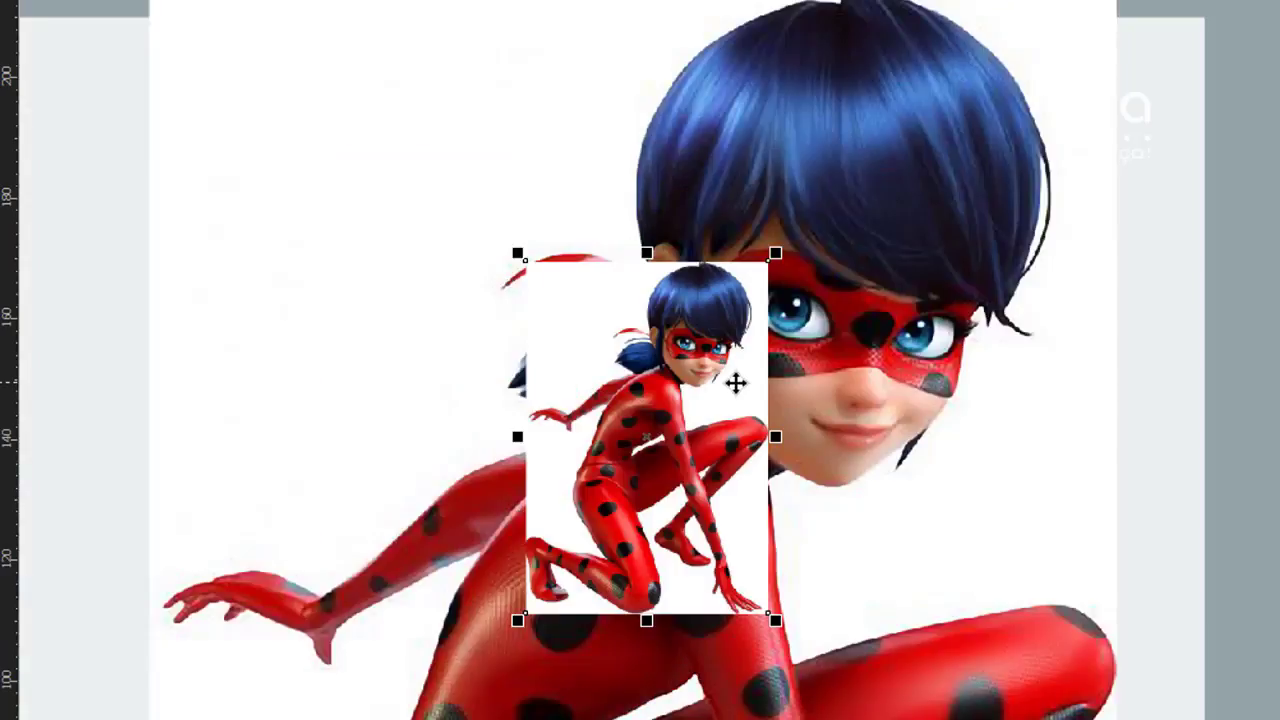
- Scale the copied bitmap up to 191.6 percent and compare its eyes and mask with the enlarged image
left_click_drag(522, 262, 409, 91)
left_click_drag(791, 351, 766, 420)
key("z")
left_click_drag(505, 212, 894, 426)
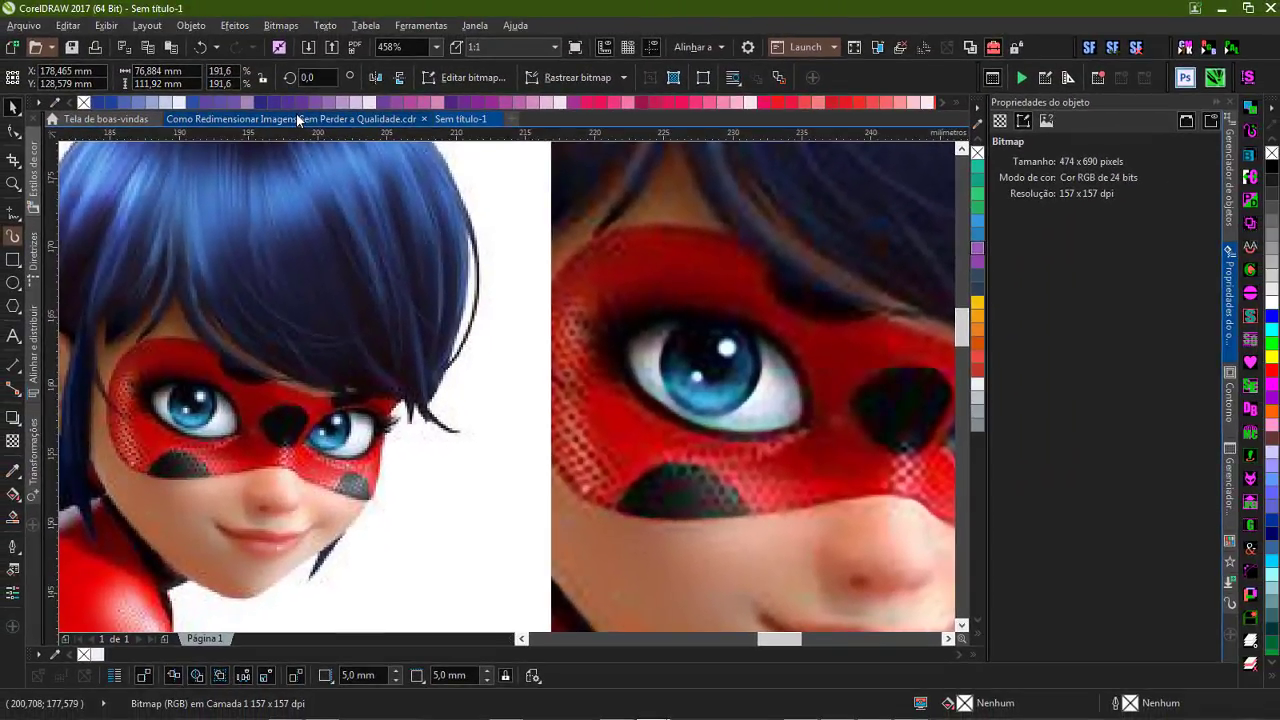
- Review pages 1 and 2 of the "Como Redimensionar Imagens Sem Perder a Qualidade.cdr" document, then return to "Sem título-1"
left_click(297, 119)
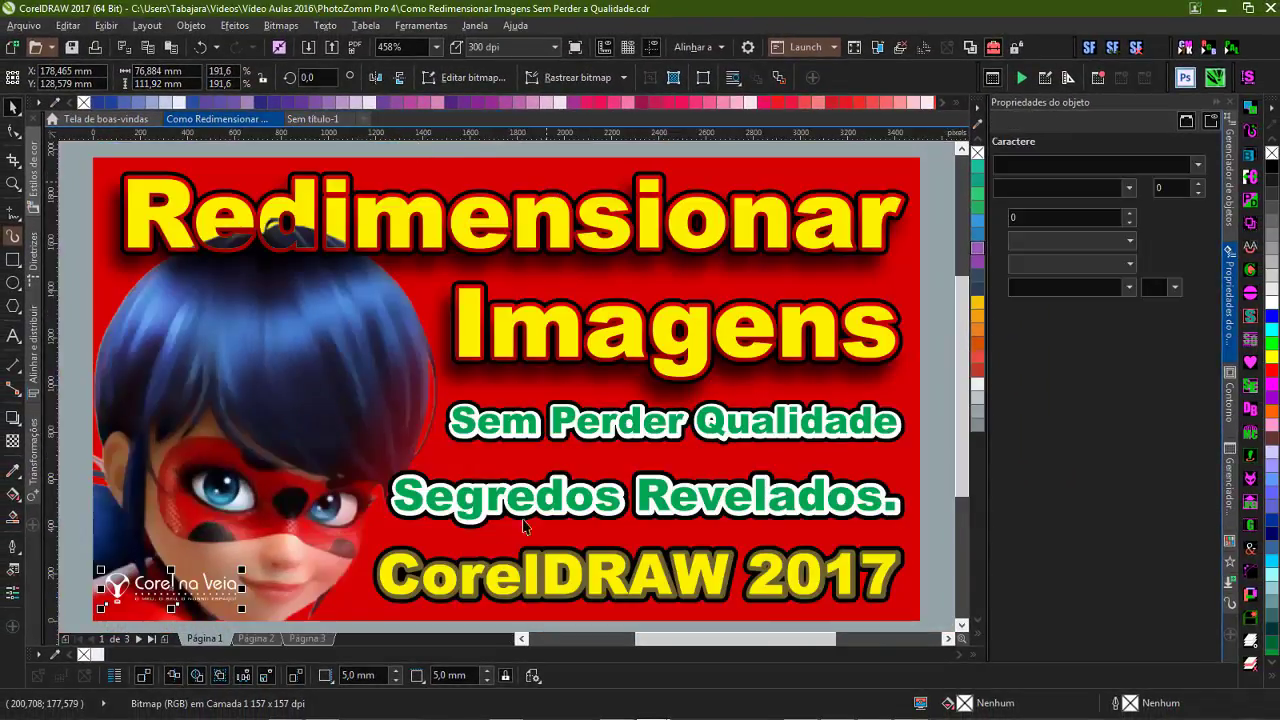
left_click(254, 639)
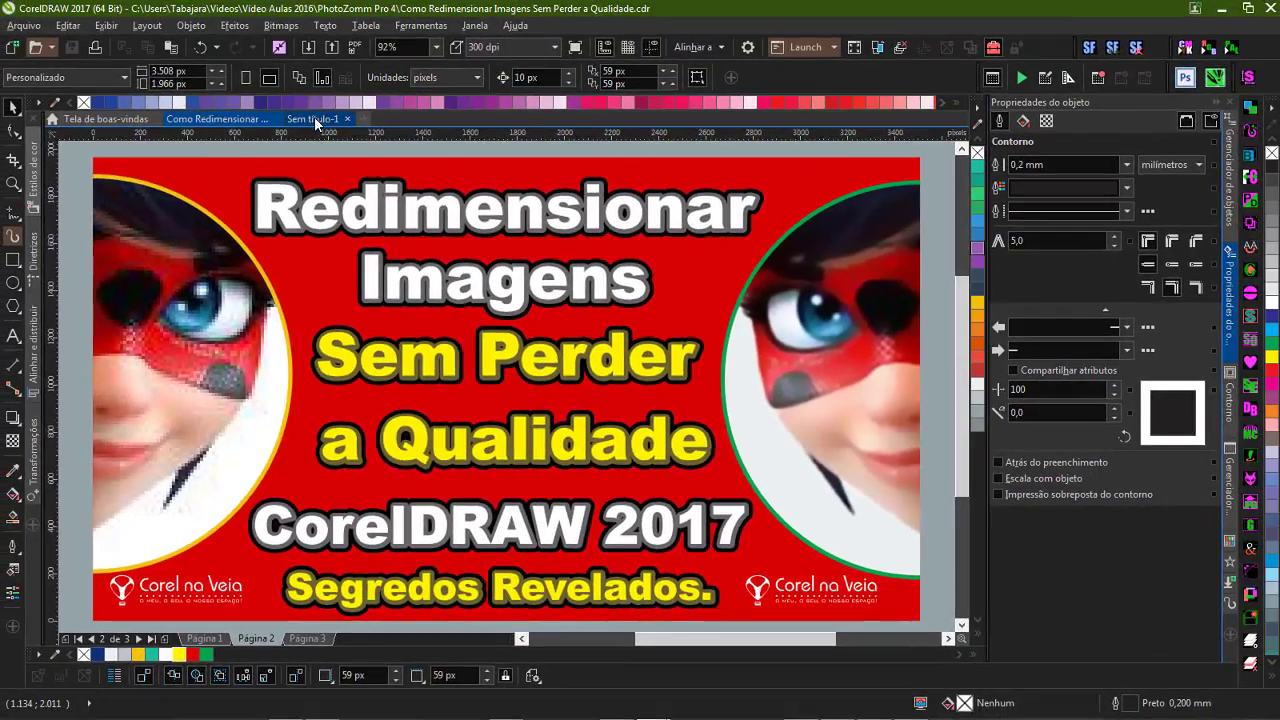
left_click(313, 119)
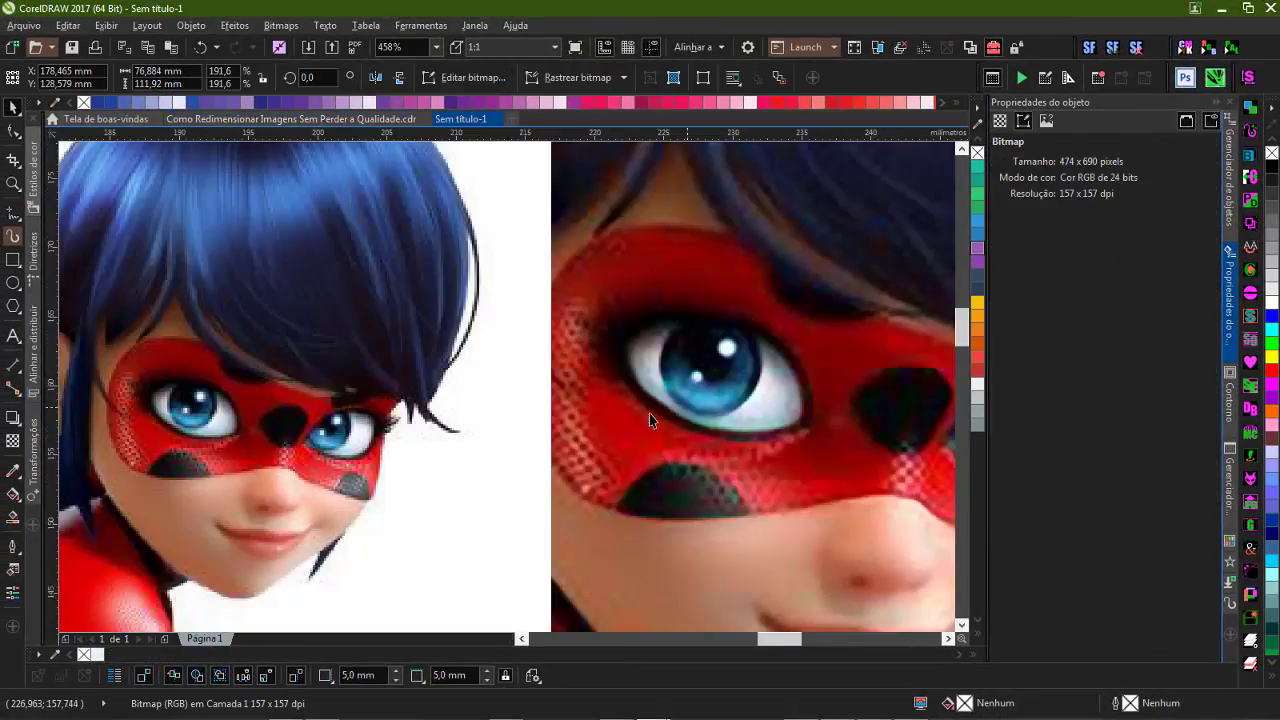
- Remove the scaled copy lying over the enlarged bitmap and select the enlarged bitmap
scroll(491, 480, "down", 6)
left_click(545, 345)
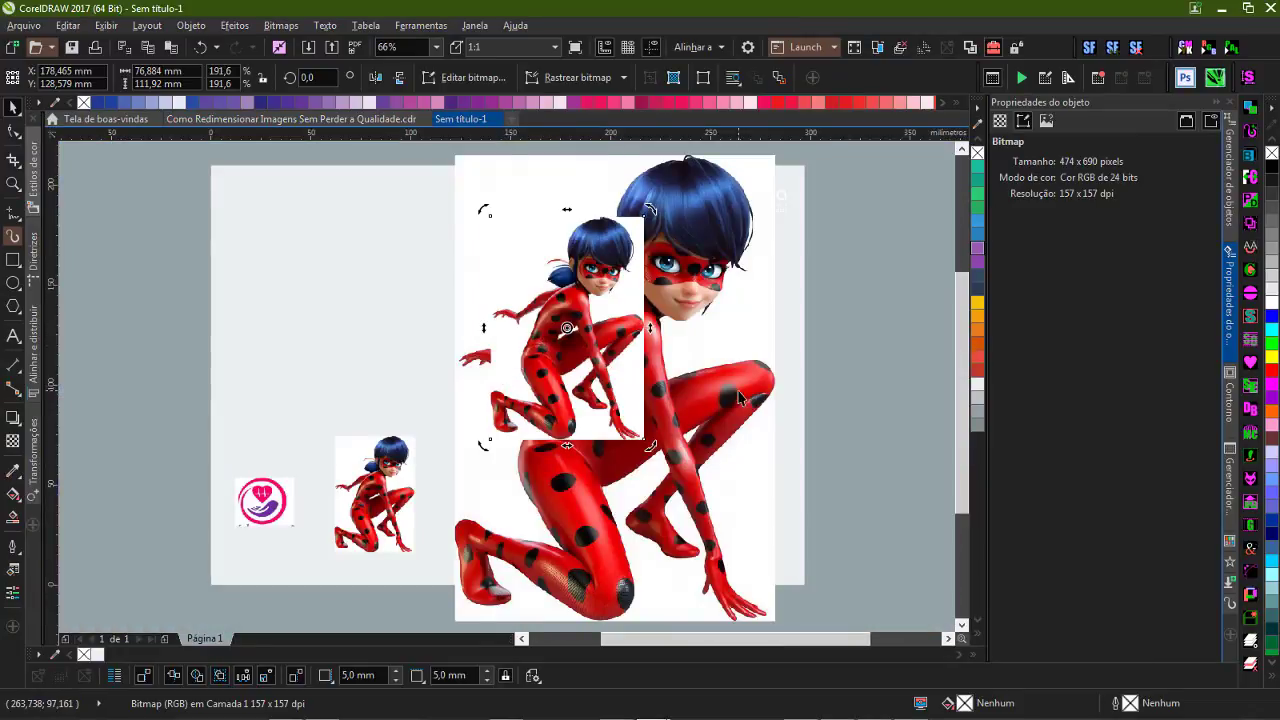
left_click(748, 392)
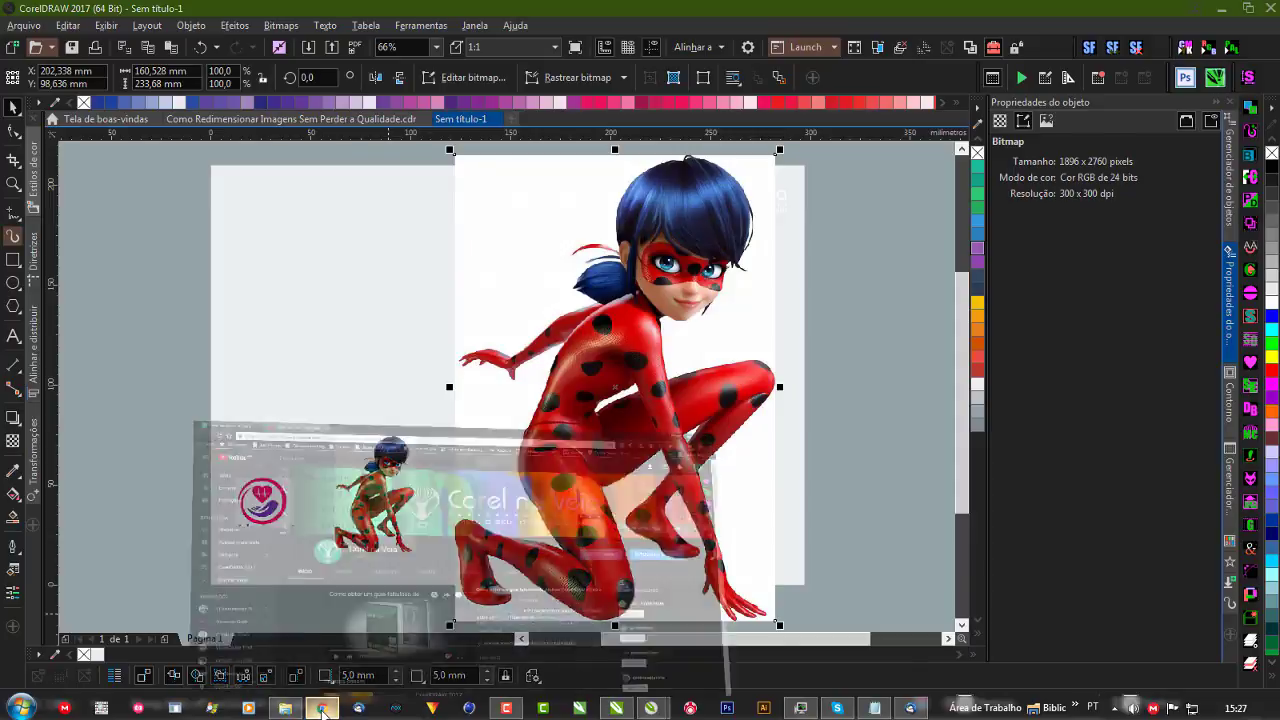
- Switch to Chrome, search Google Images for "barney" in a new tab, and look through the pictures
left_click(521, 629)
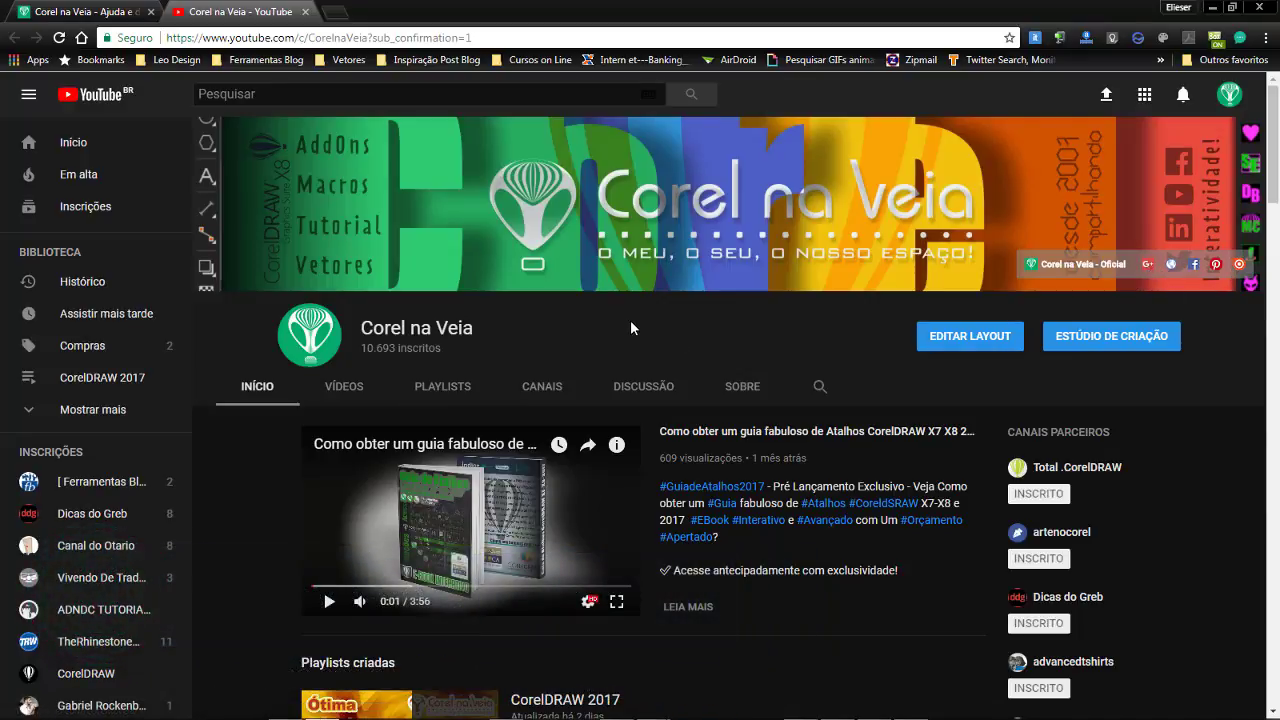
left_click(336, 20)
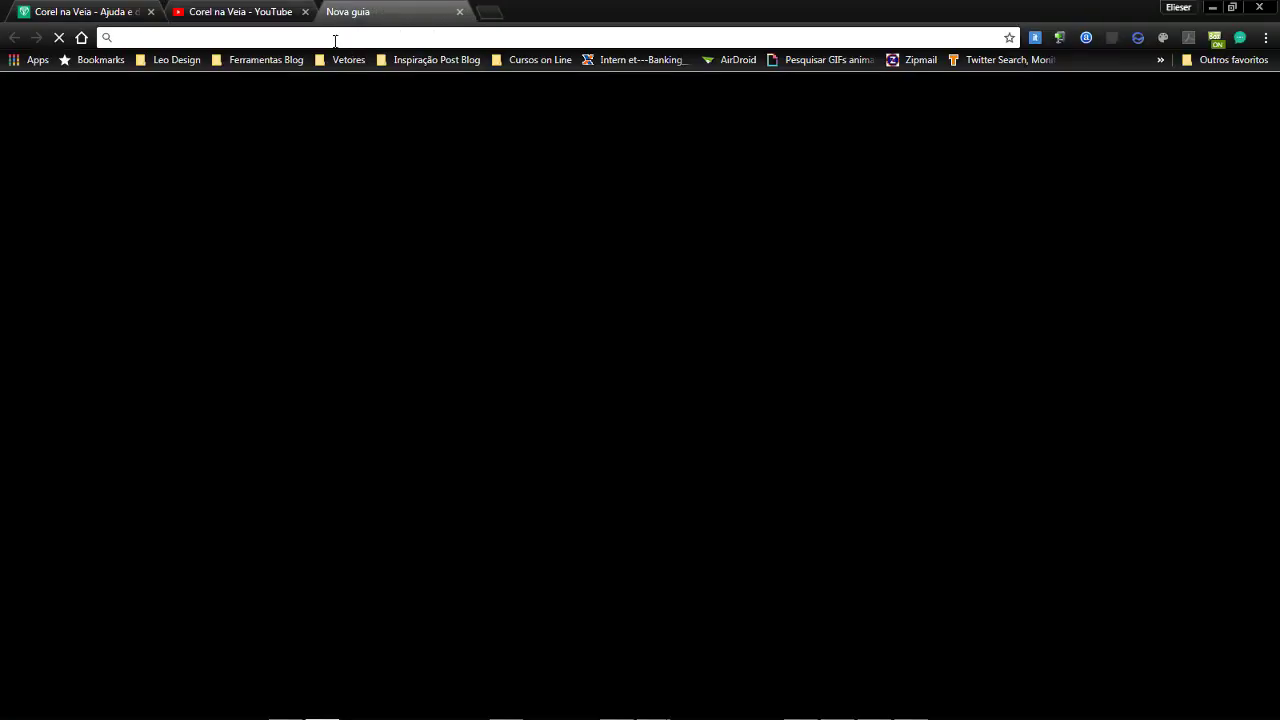
left_click(478, 309)
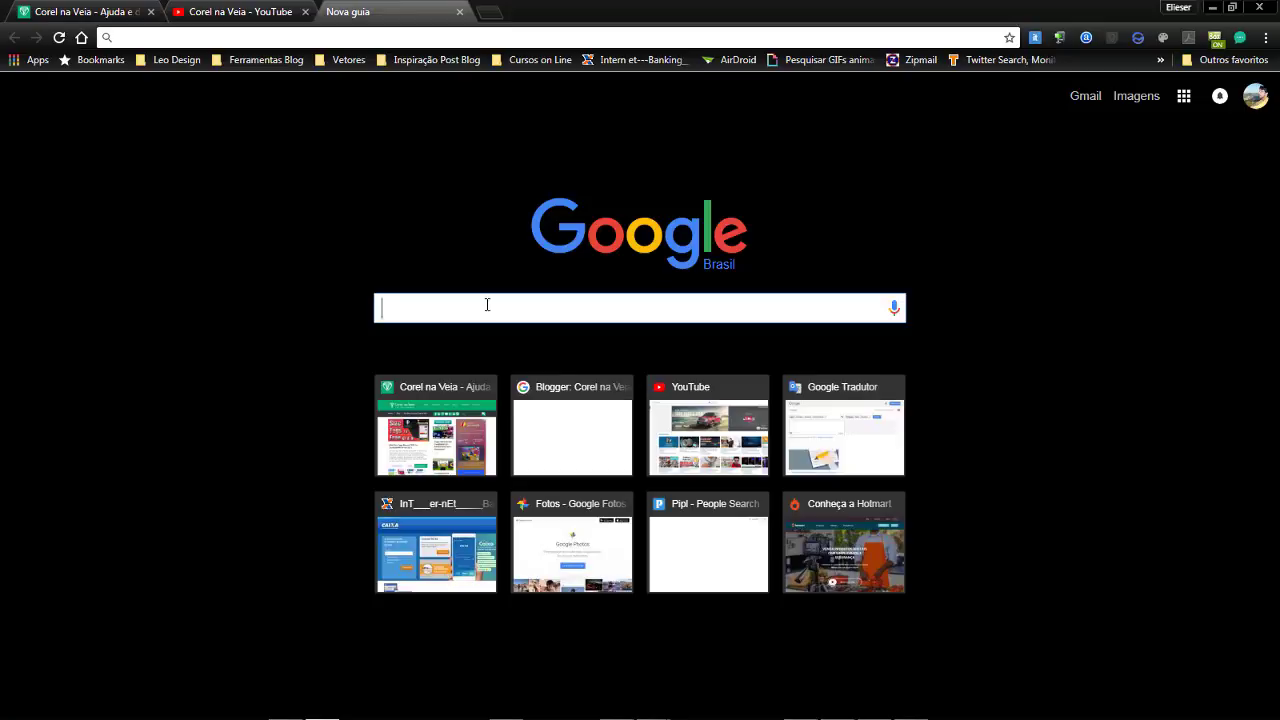
type("barney")
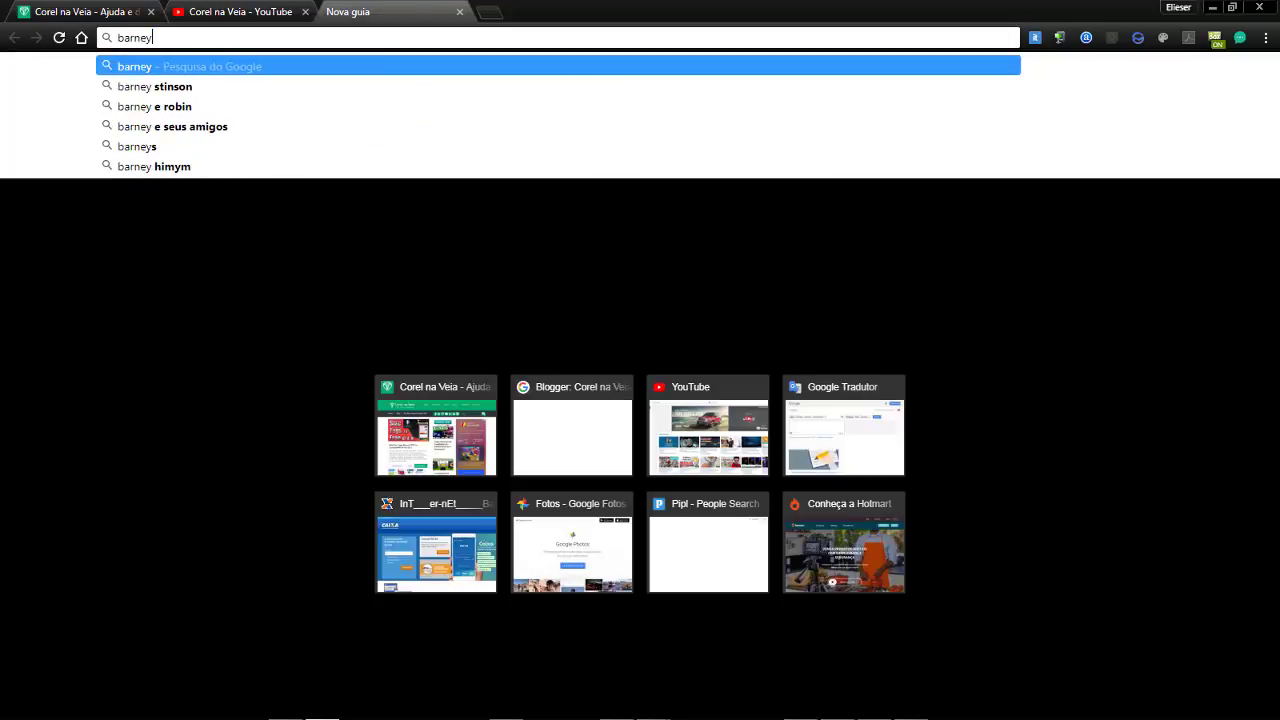
key("Return")
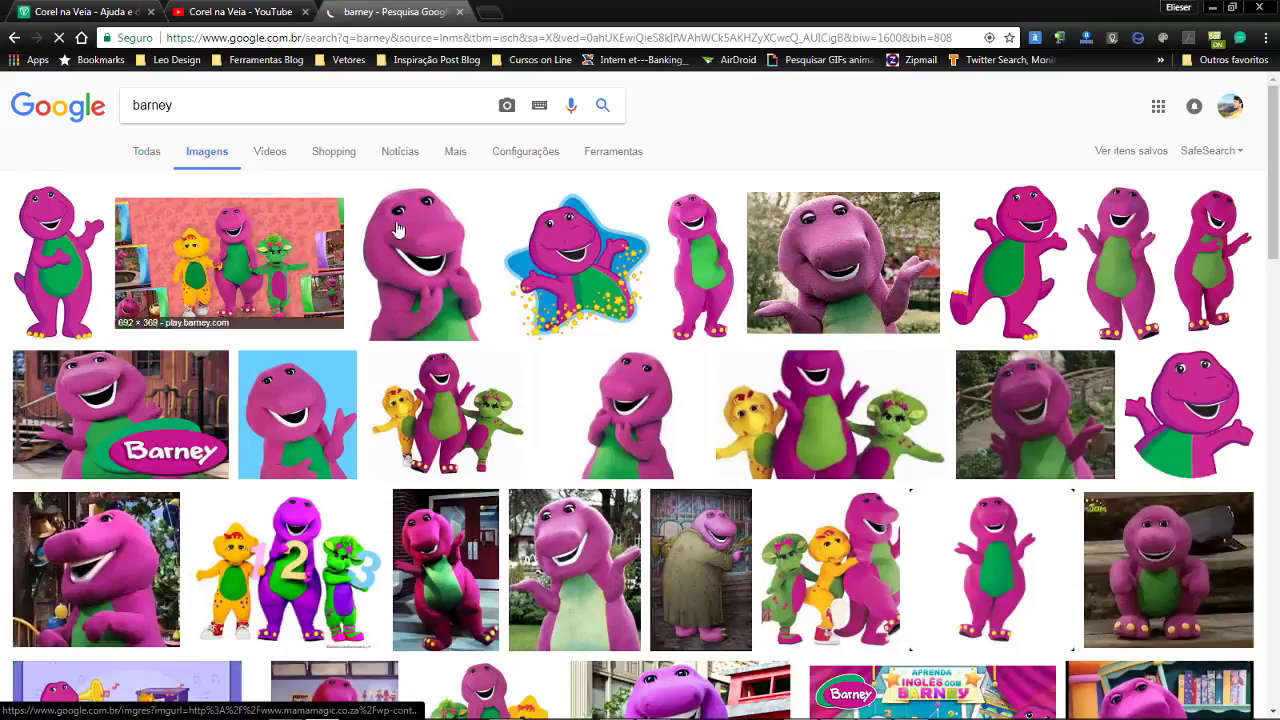
scroll(467, 338, "down", 2)
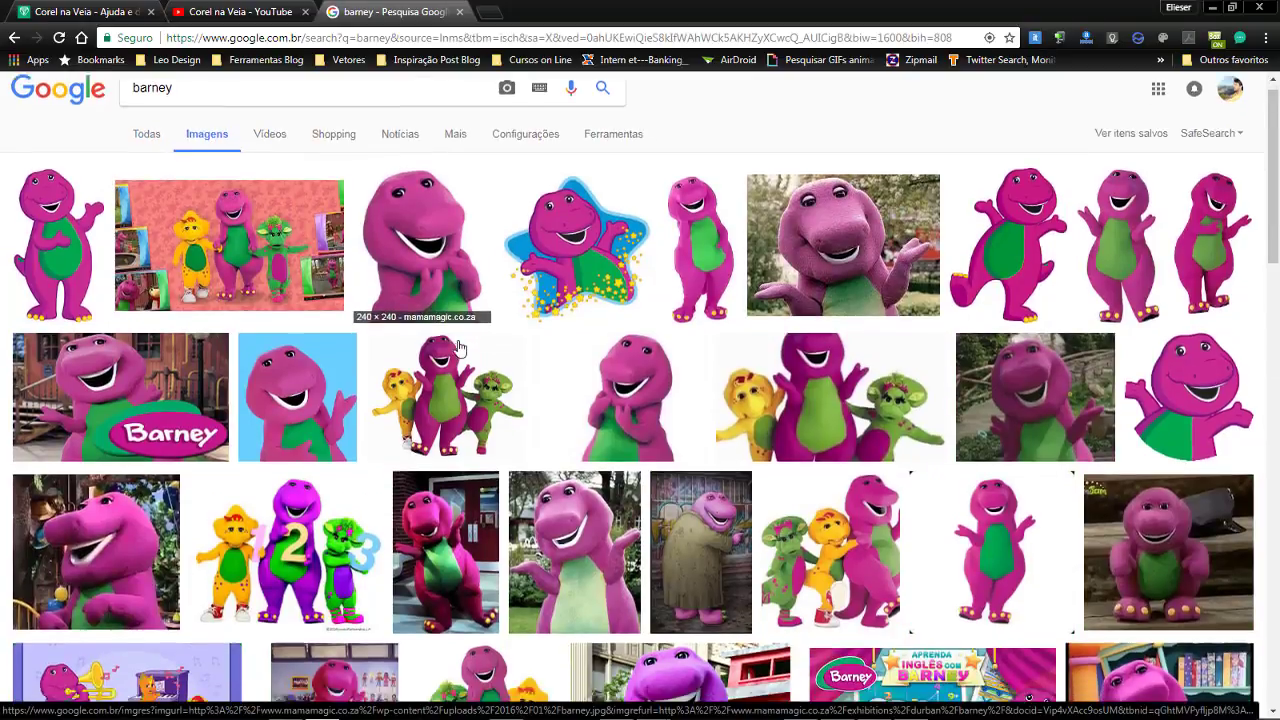
scroll(605, 438, "down", 3)
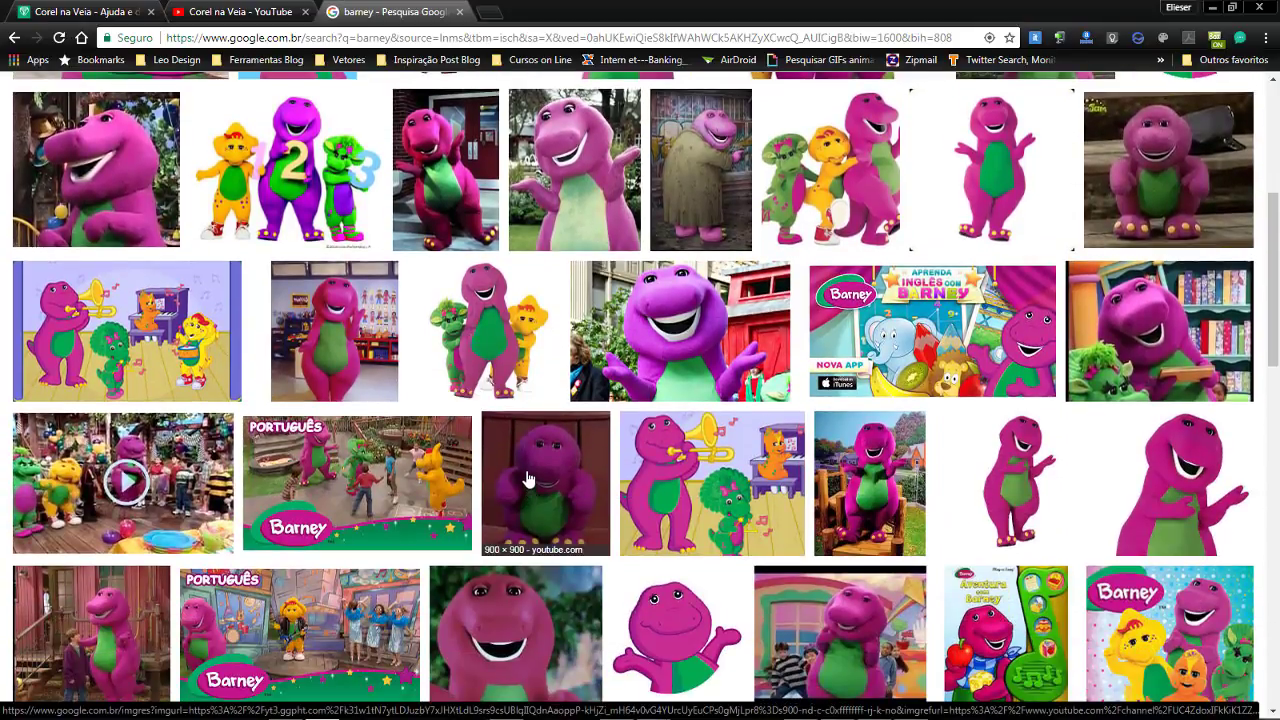
scroll(607, 470, "up", 5)
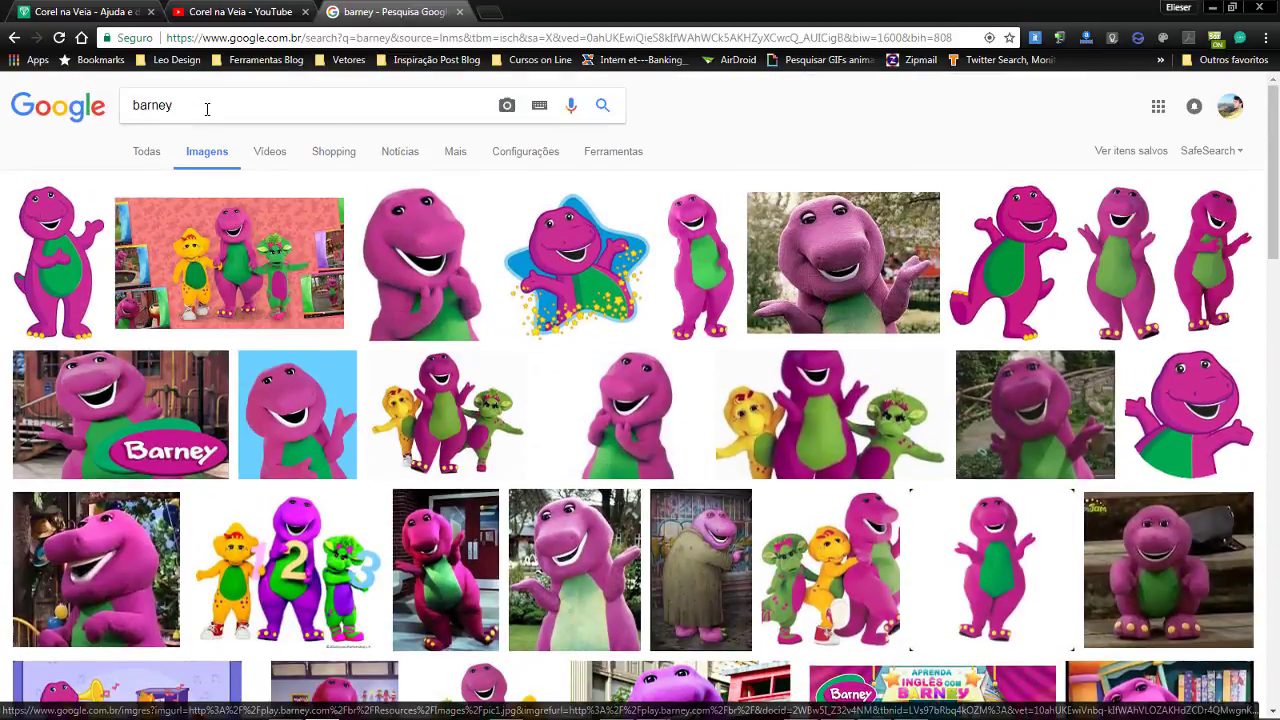
- Replace the image search with "fred flintstone" using the suggested term
double_click(207, 108)
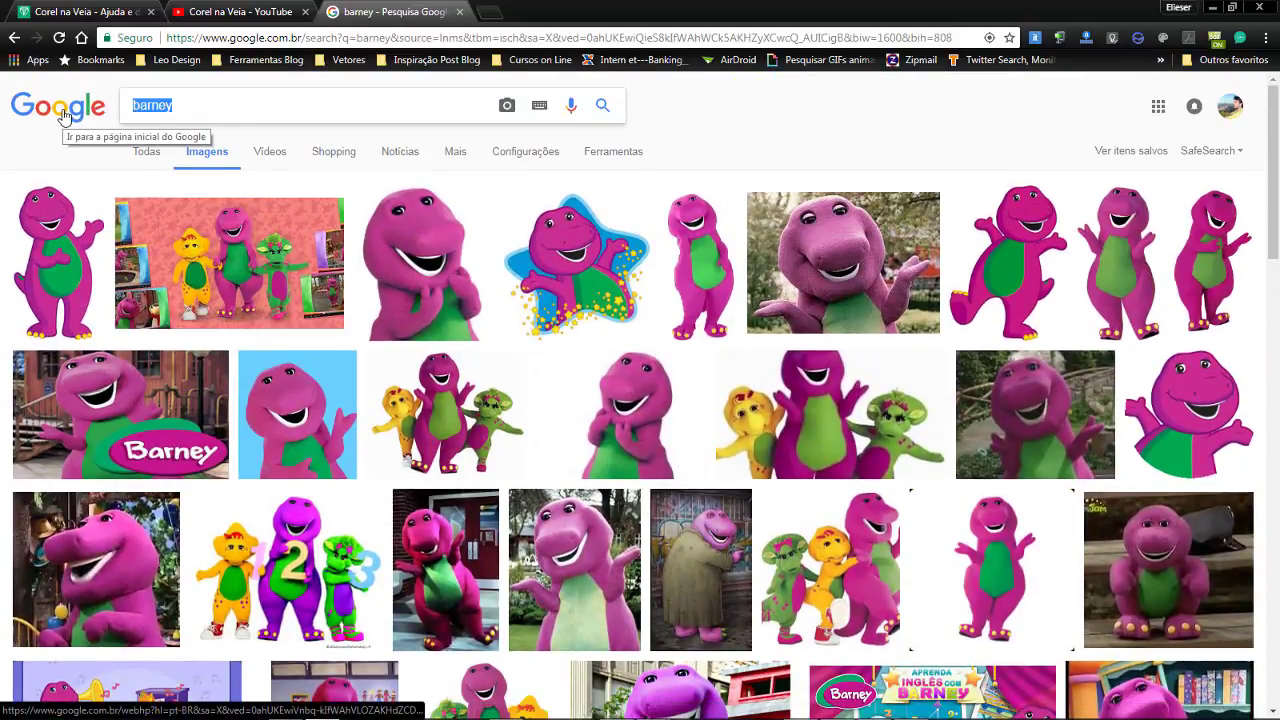
type("FRed")
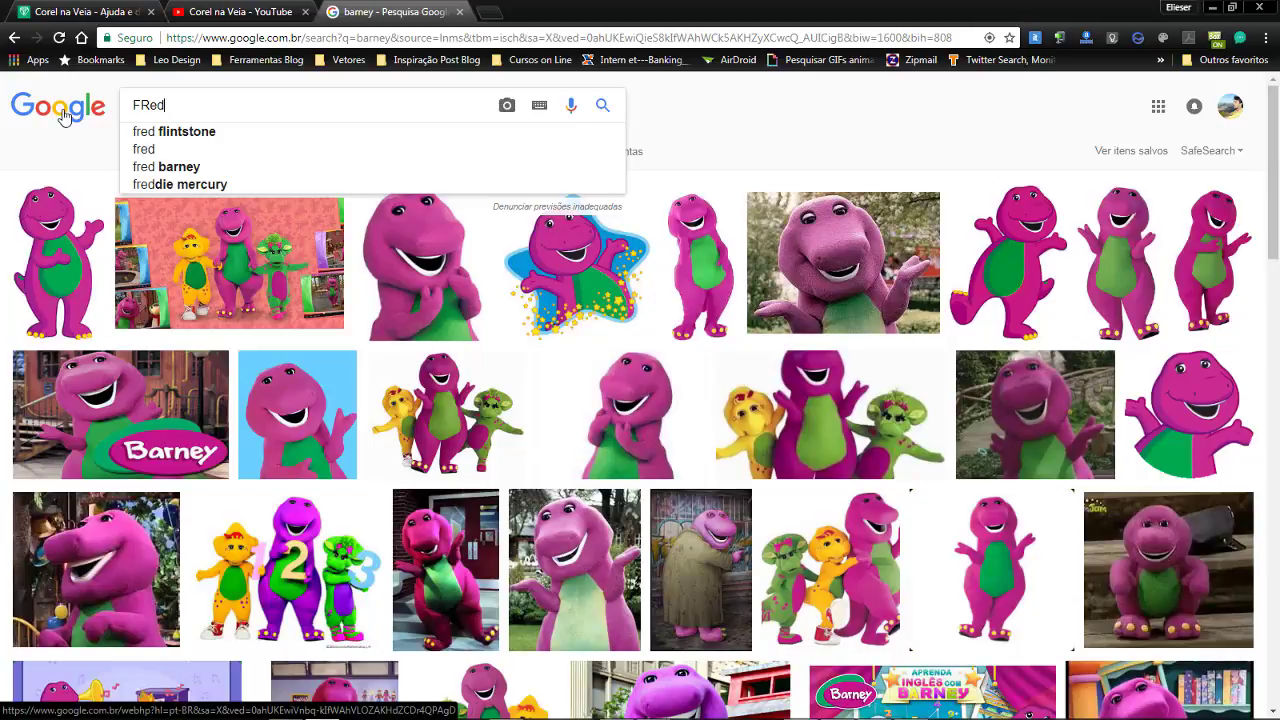
key("Down")
key("Down")
key("Up")
key("Return")
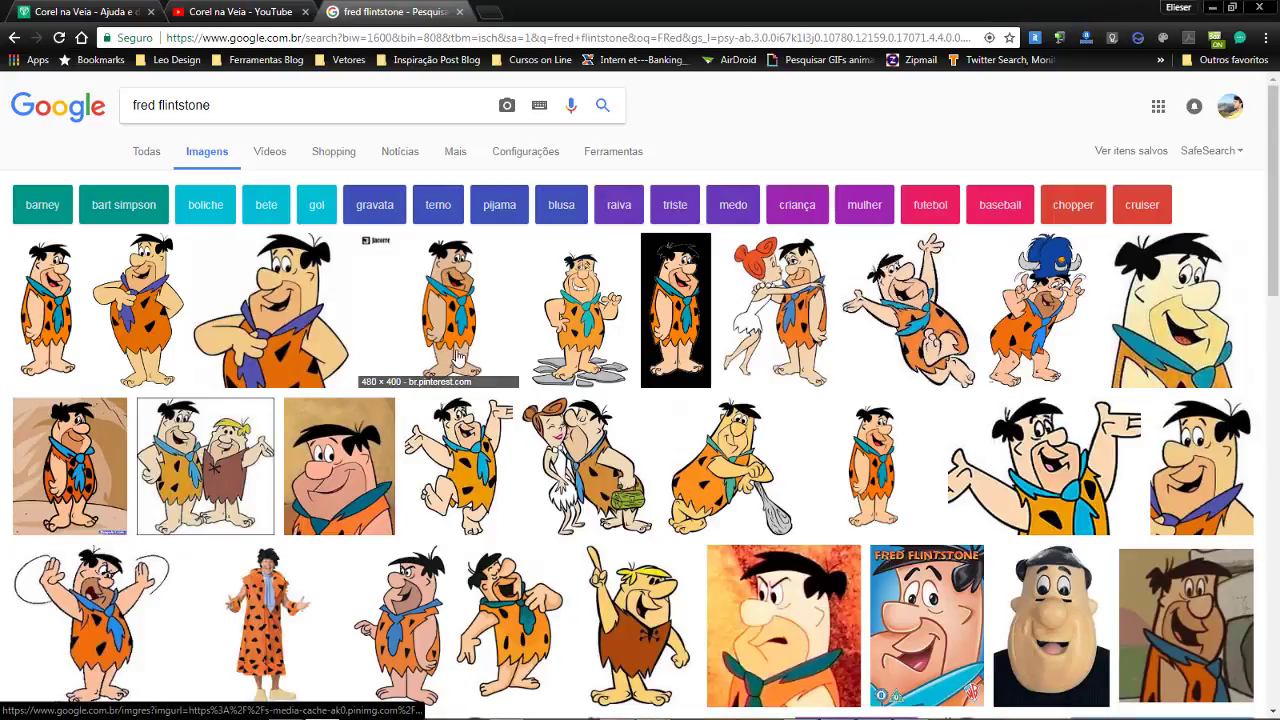
- Copy the 480 × 400 Pinterest picture of Fred Flintstone standing and paste it into "Sem título-1" in CorelDRAW
left_click(445, 320)
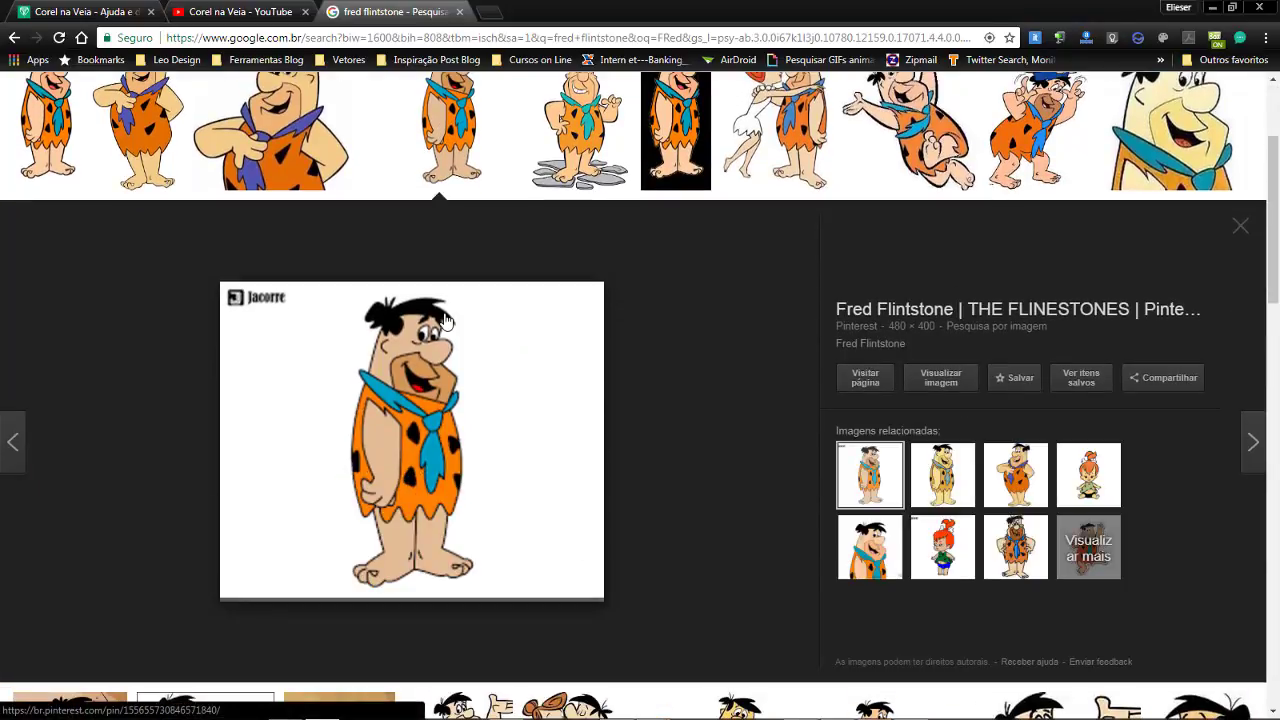
right_click(399, 413)
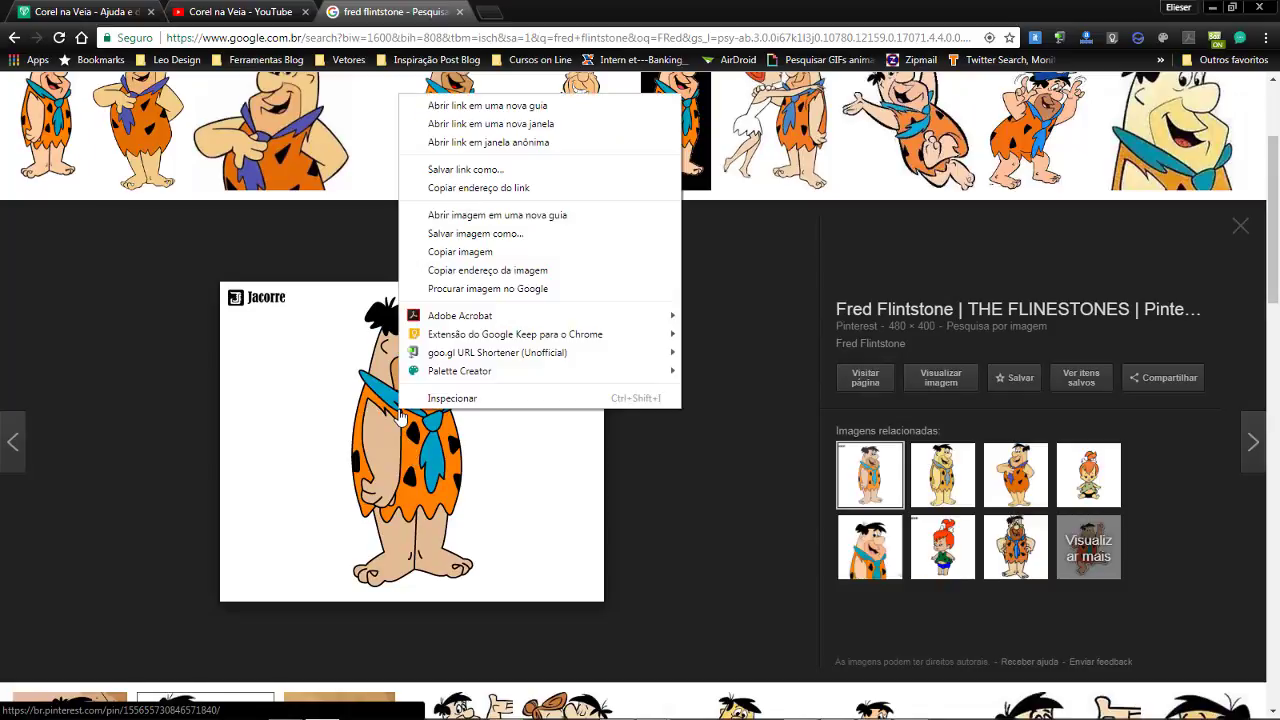
left_click(445, 251)
key("alt+Tab")
key("Tab")
key("Tab")
key("Tab")
key("Tab")
key("Tab")
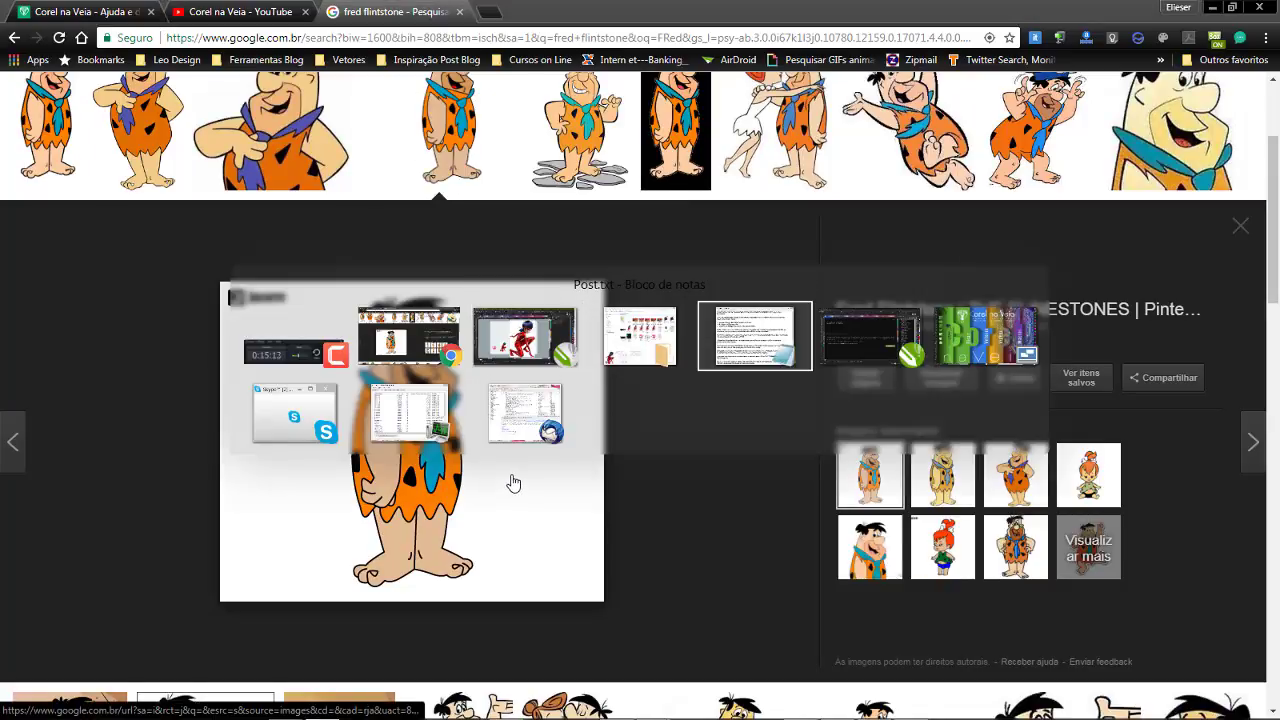
left_click(503, 350)
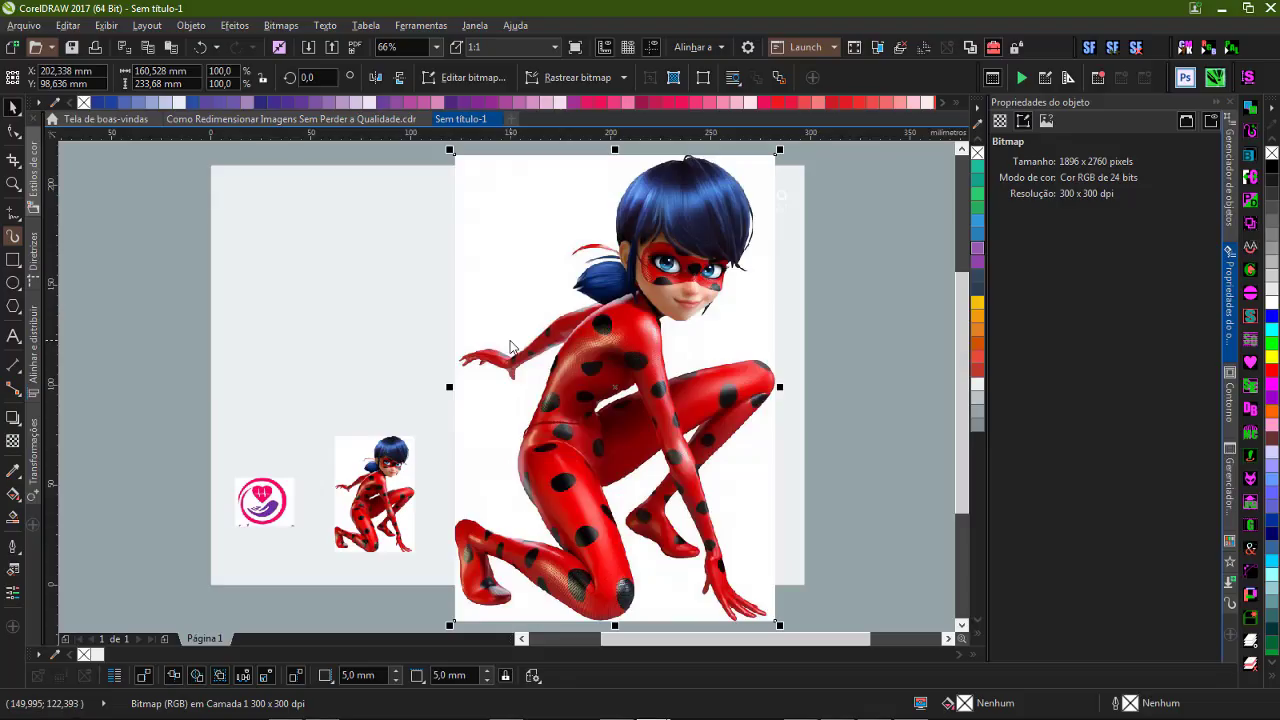
key("ctrl+v")
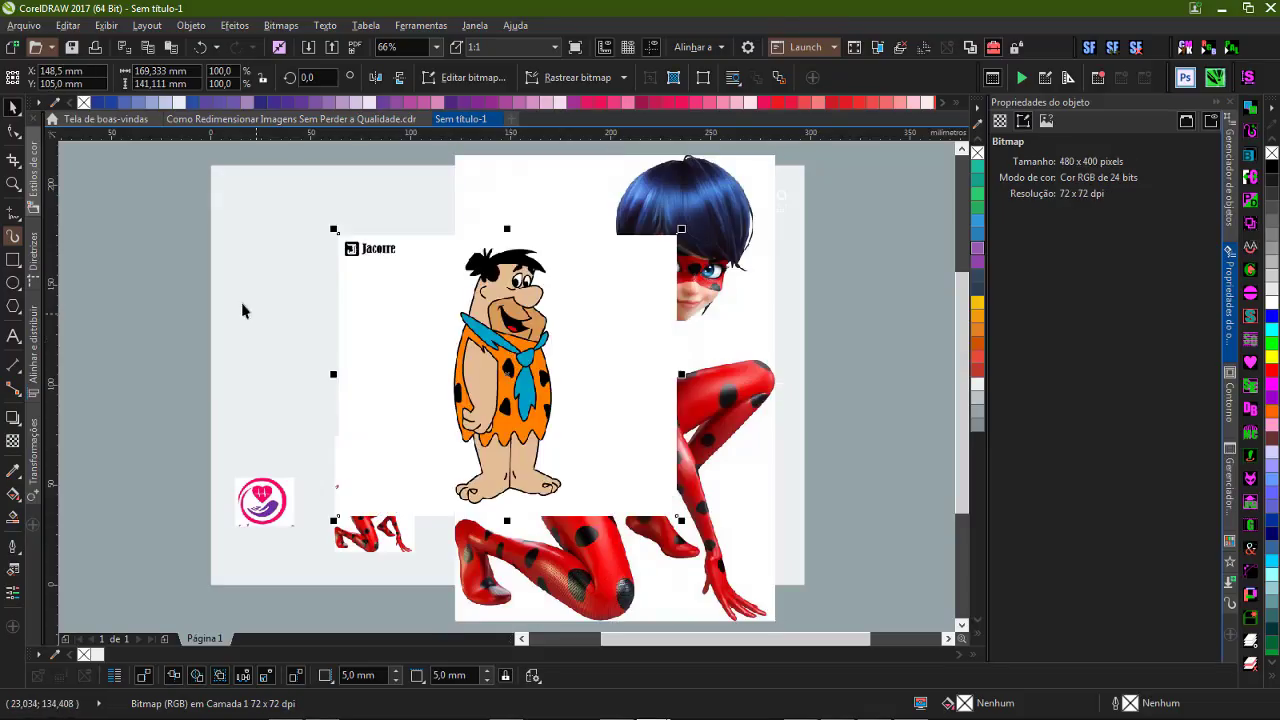
- Deselect the pasted Fred Flintstone bitmap and inspect its face and collar outlines up close
key("Escape")
left_click_drag(440, 268, 616, 375)
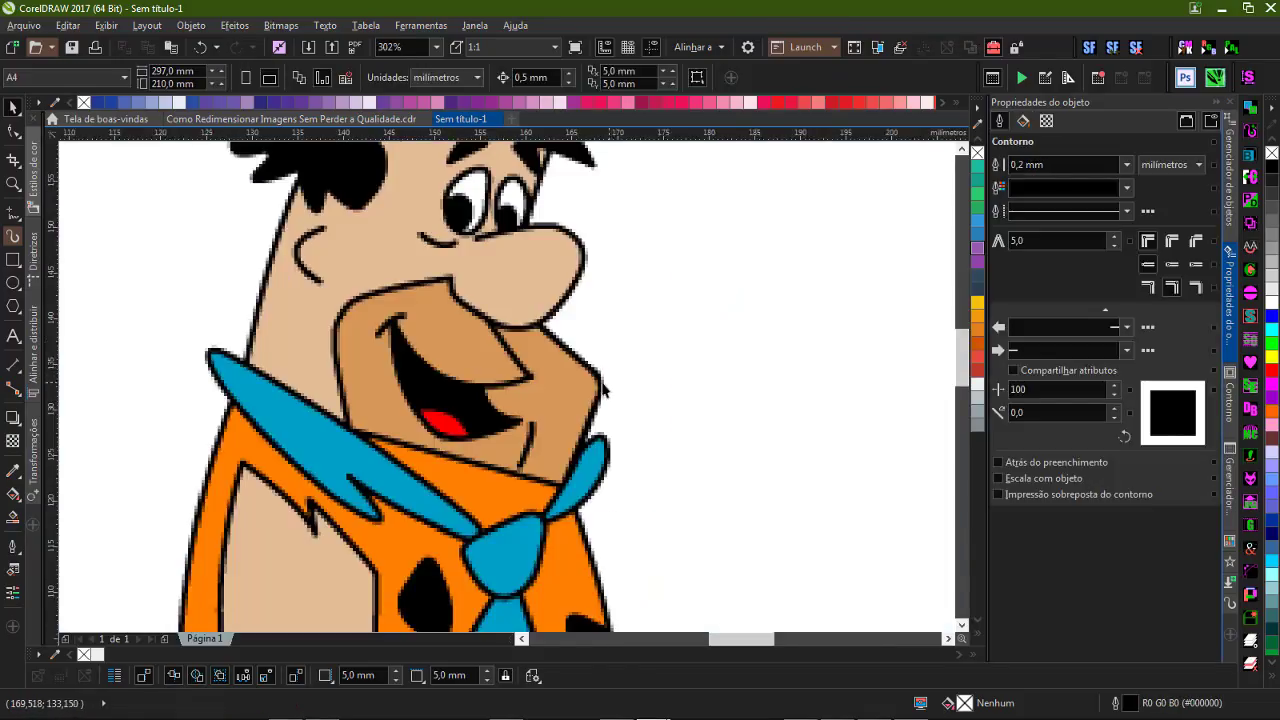
- Move the Fred Flintstone bitmap and the Ladybug bitmap apart so they stop overlapping, leaving the Fred bitmap selected
scroll(507, 396, "down", 3)
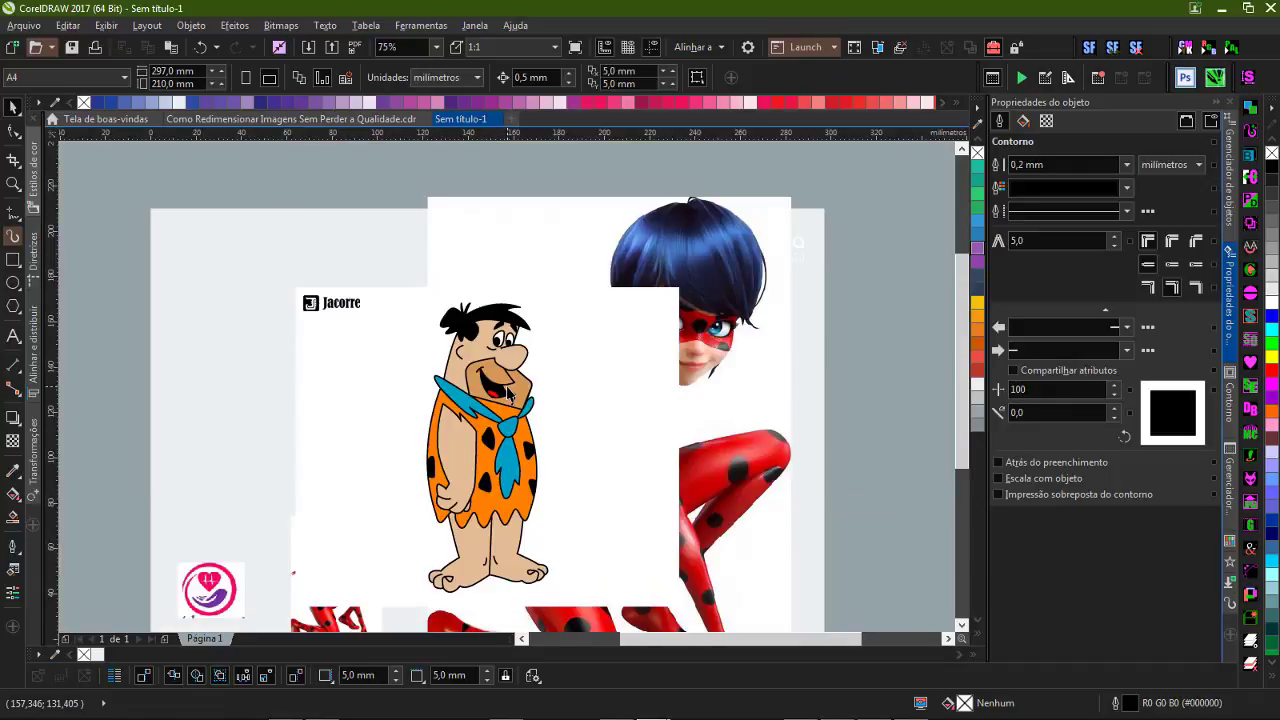
left_click_drag(553, 427, 494, 407)
left_click_drag(590, 410, 700, 416)
left_click(465, 377)
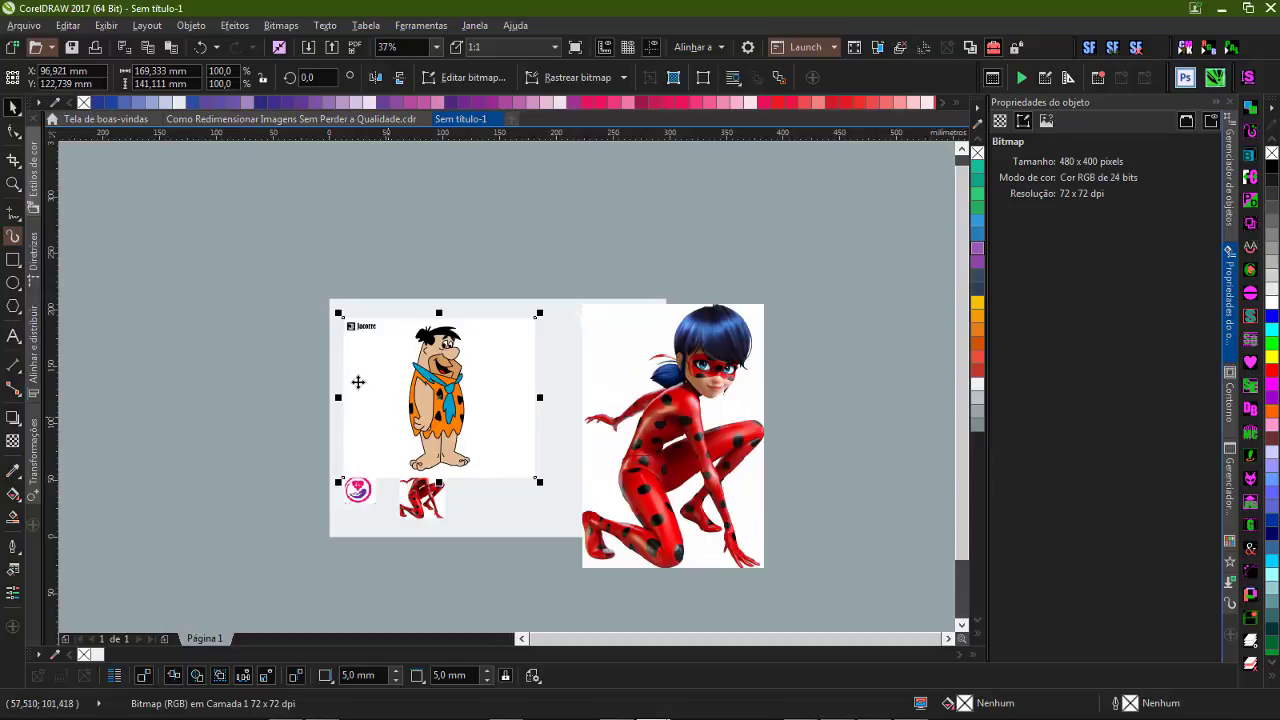
- Look over the Fred Flintstone bitmap and its Jacorre logo up close, and open the bitmap for editing in Corel PHOTO-PAINT
scroll(356, 321, "up", 3)
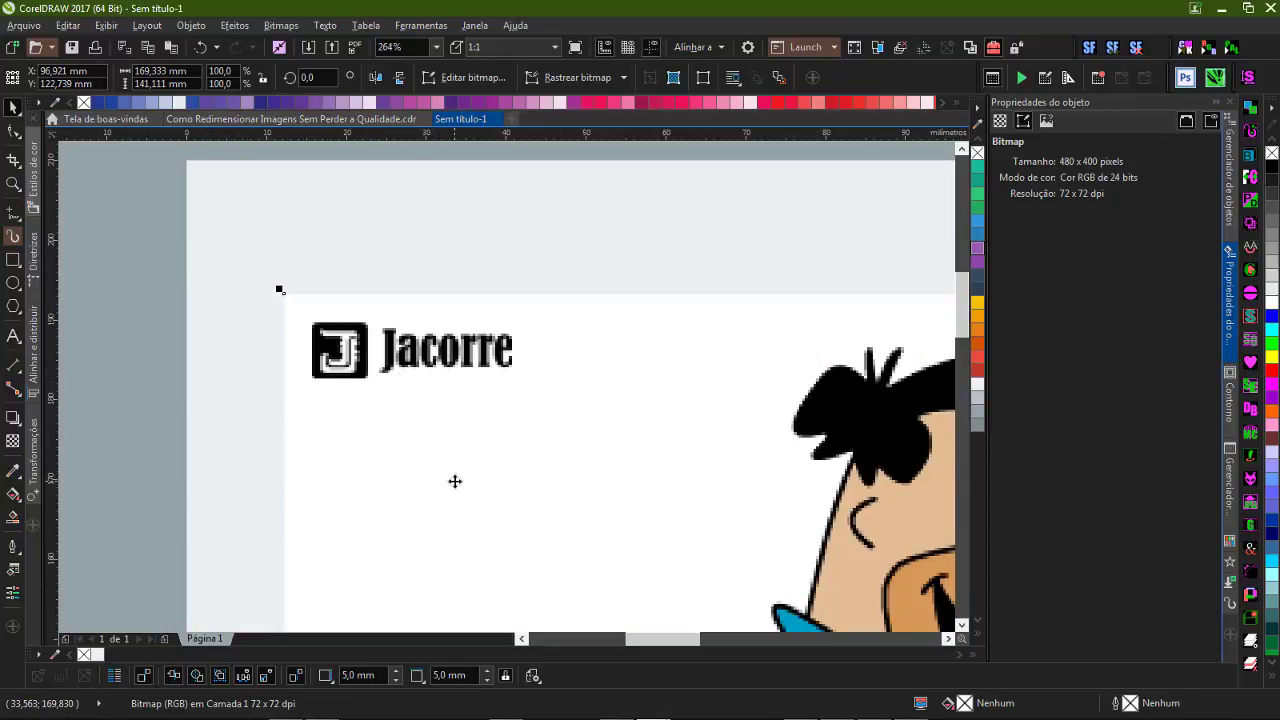
key("F4")
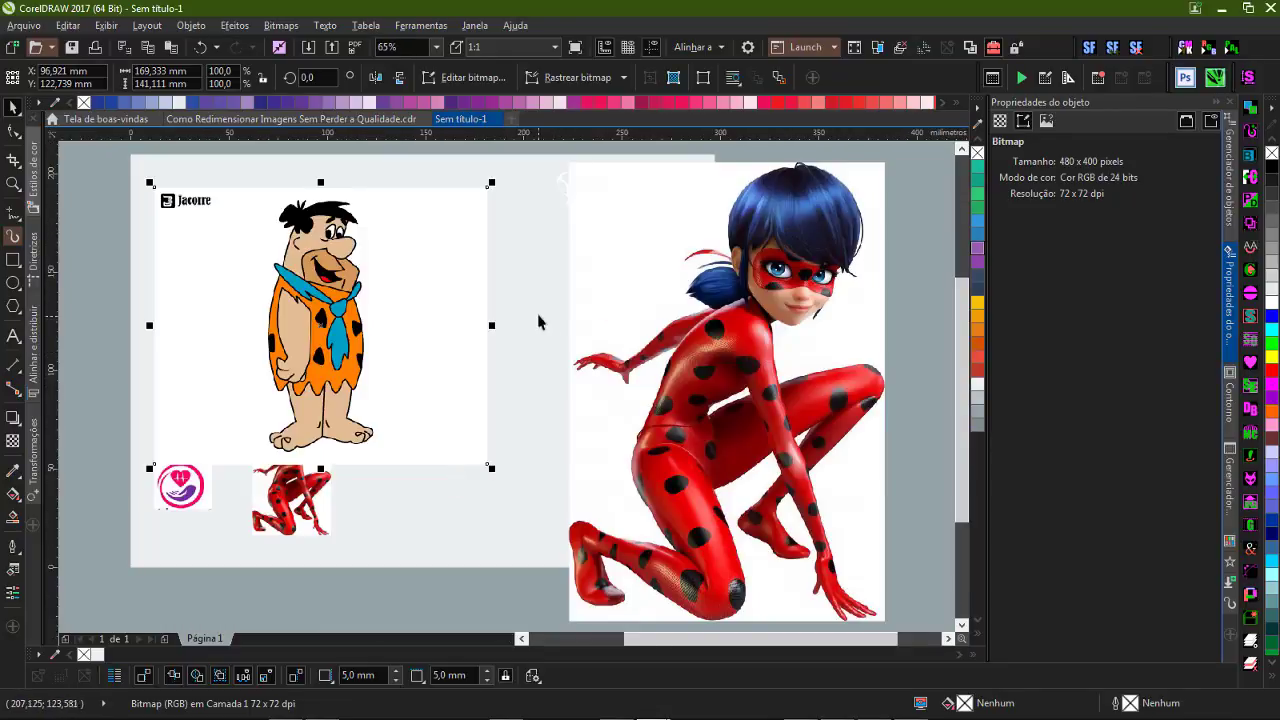
left_click(535, 272)
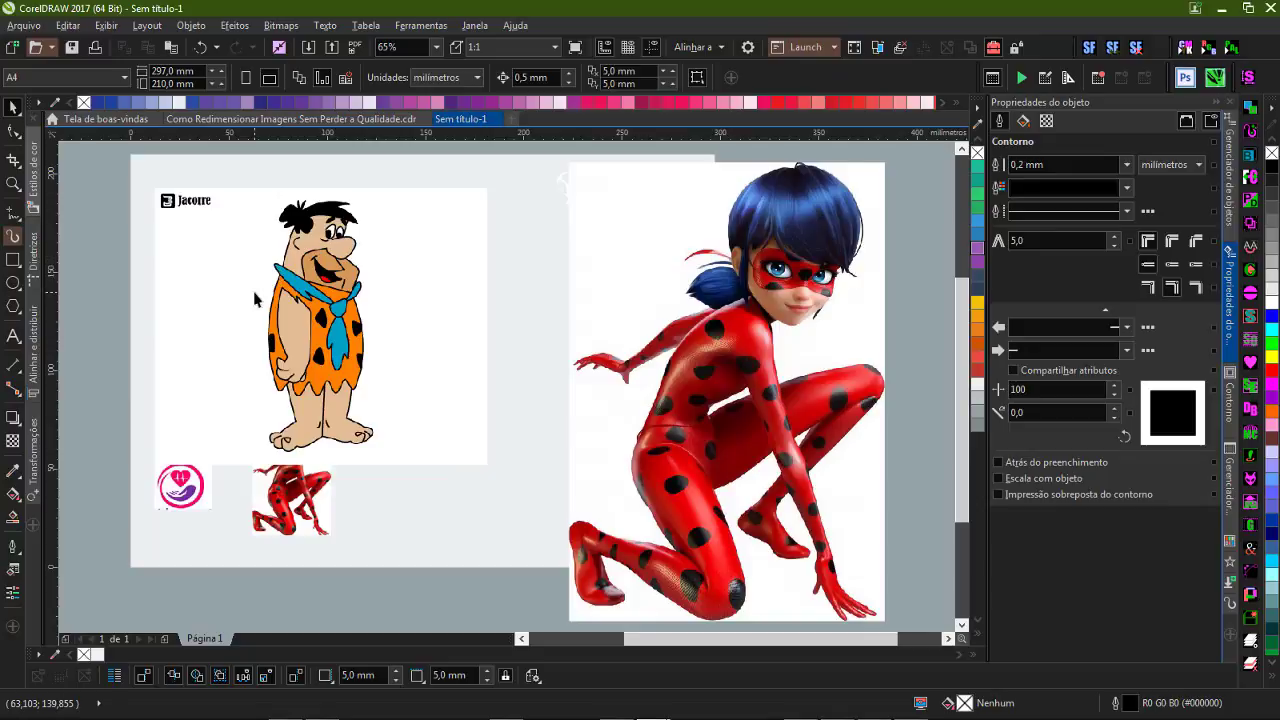
left_click(330, 268)
left_click_drag(240, 200, 431, 373)
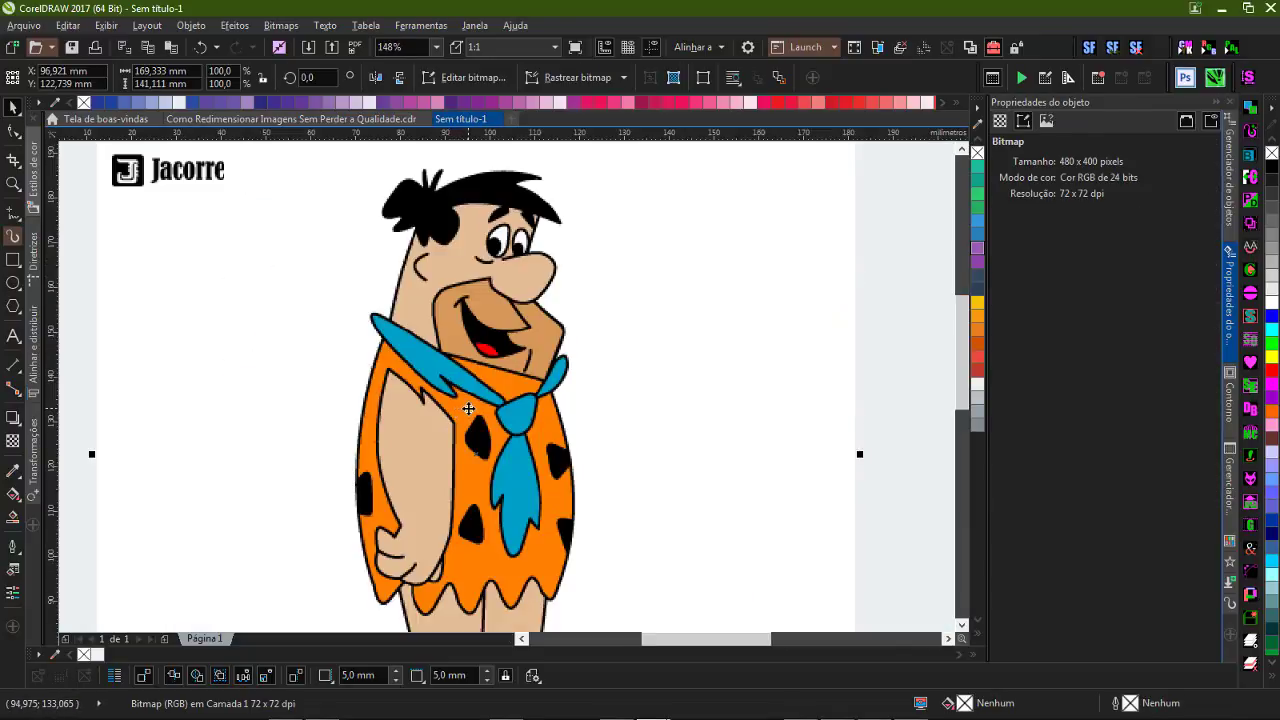
right_click(461, 352)
left_click(503, 279)
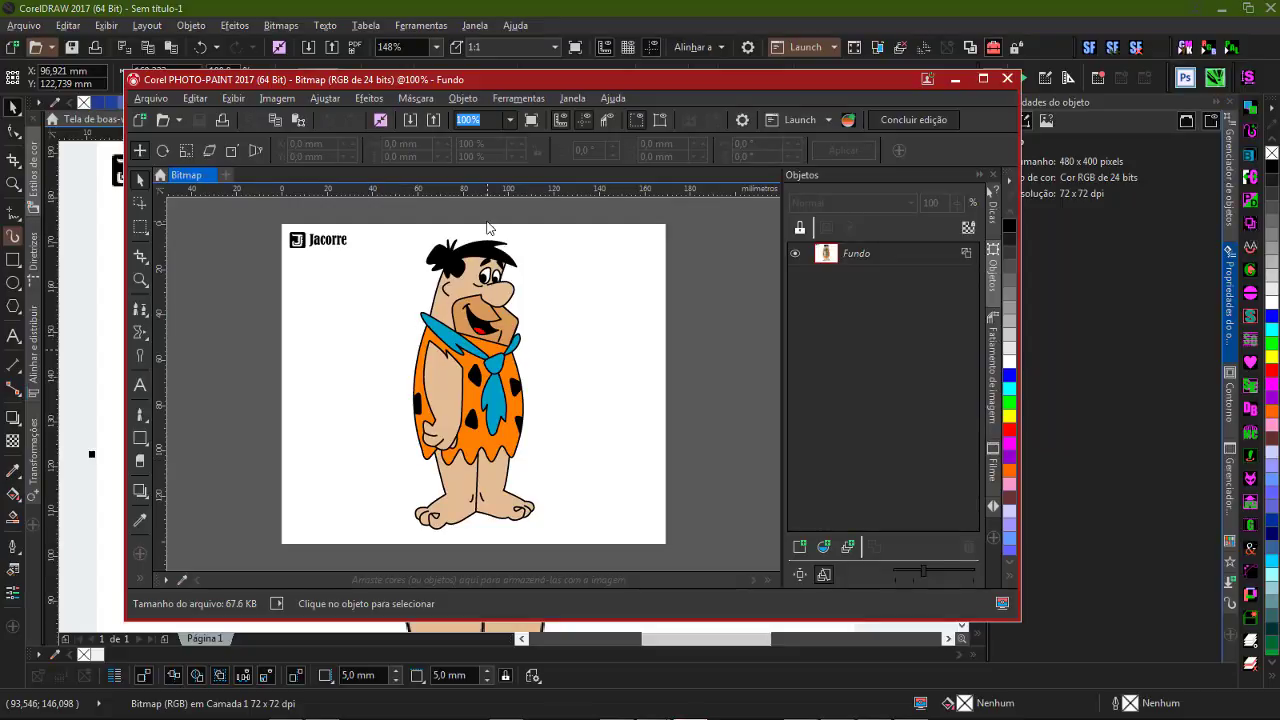
- Export the Fred Flintstone image from PHOTO-PAINT to PhotoZoom Pro 4
left_click(151, 98)
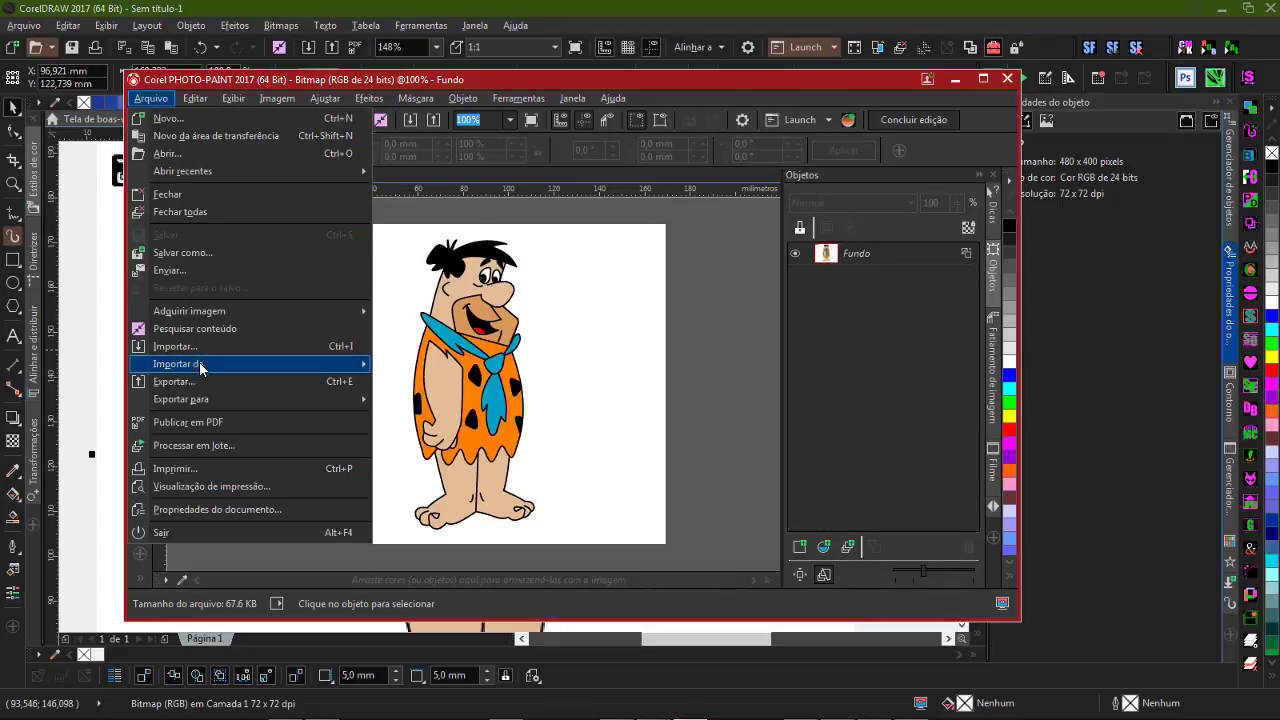
mouse_move(250, 399)
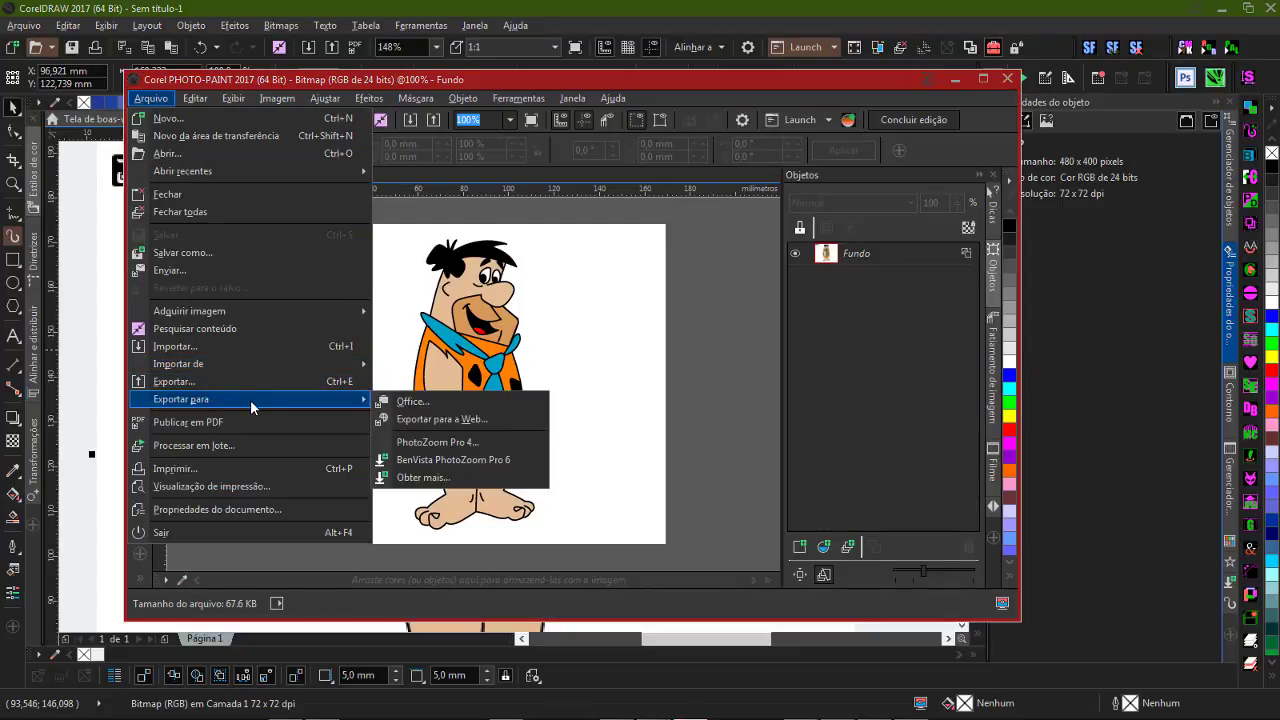
left_click(466, 438)
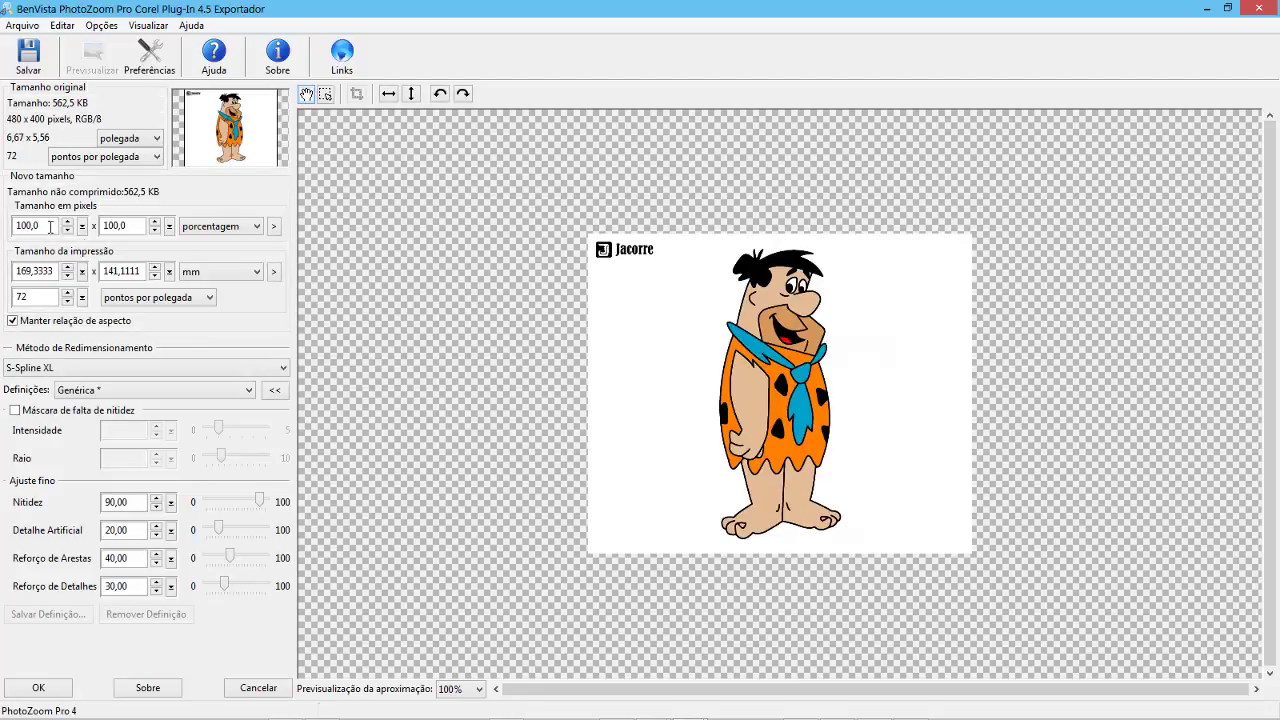
- Enlarge the image to 200 percent with the aspect ratio kept and set its print resolution to 300 dots per inch
double_click(38, 226)
type("200")
double_click(33, 293)
type("300")
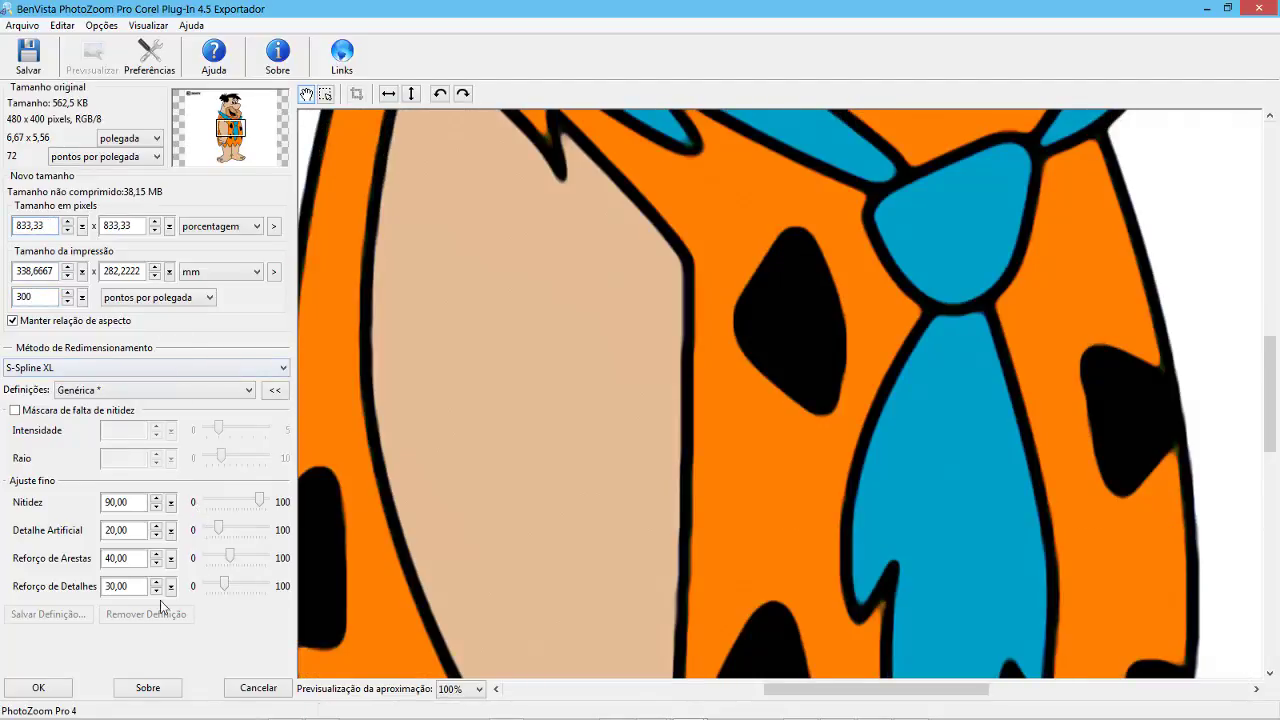
- Save the enlarged image as an uncompressed TIFF with IBM PC byte order in the "PhotoZomm Pro 4" folder
left_click(35, 688)
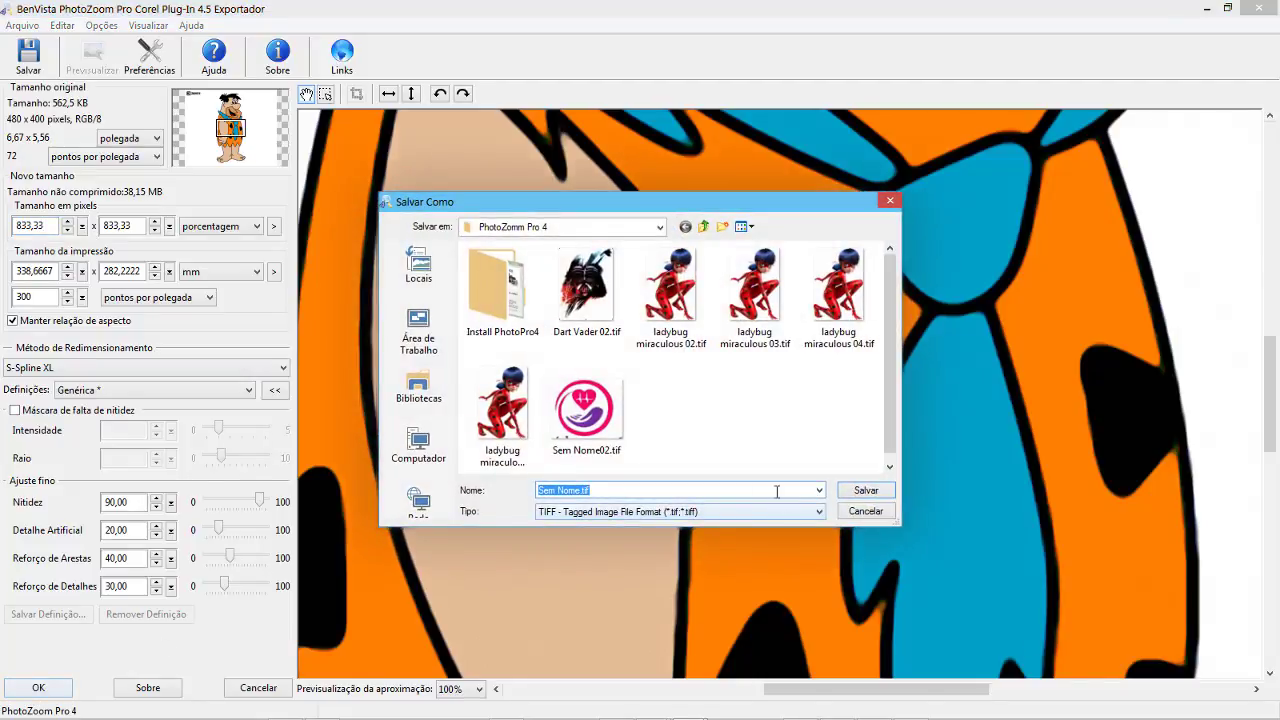
left_click(604, 491)
left_click_drag(602, 491, 538, 490)
left_click(852, 493)
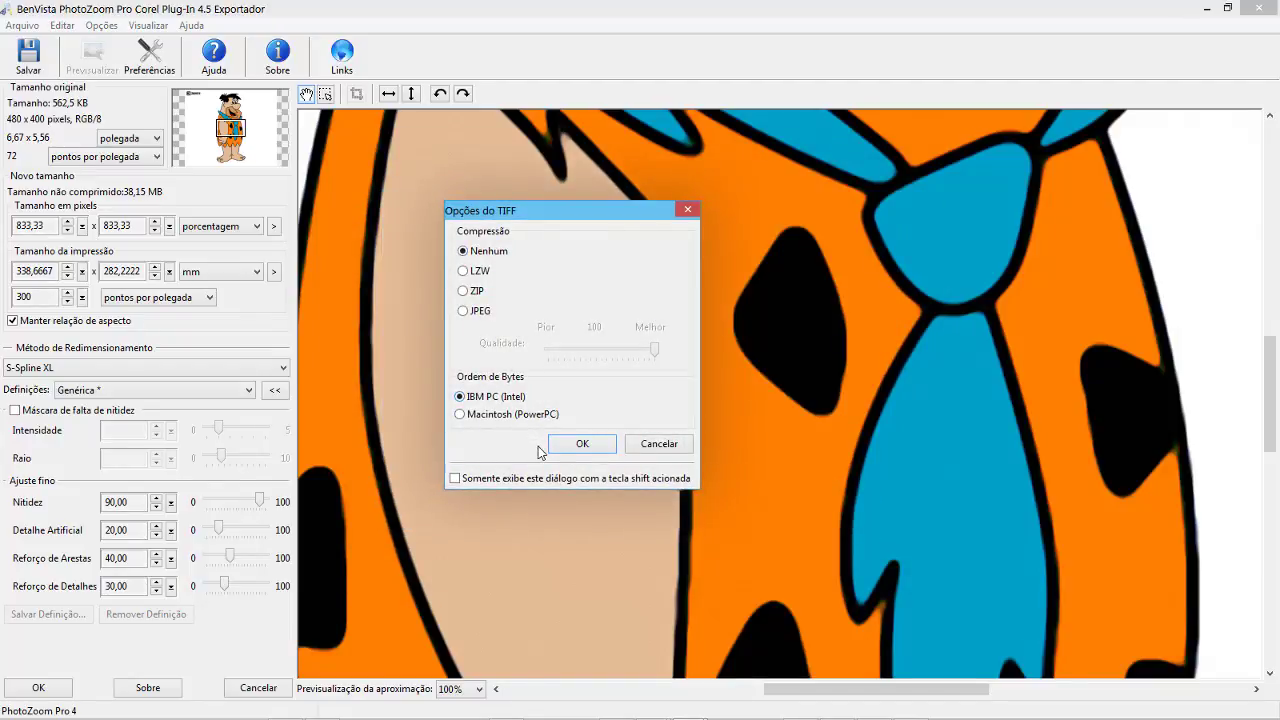
left_click(582, 444)
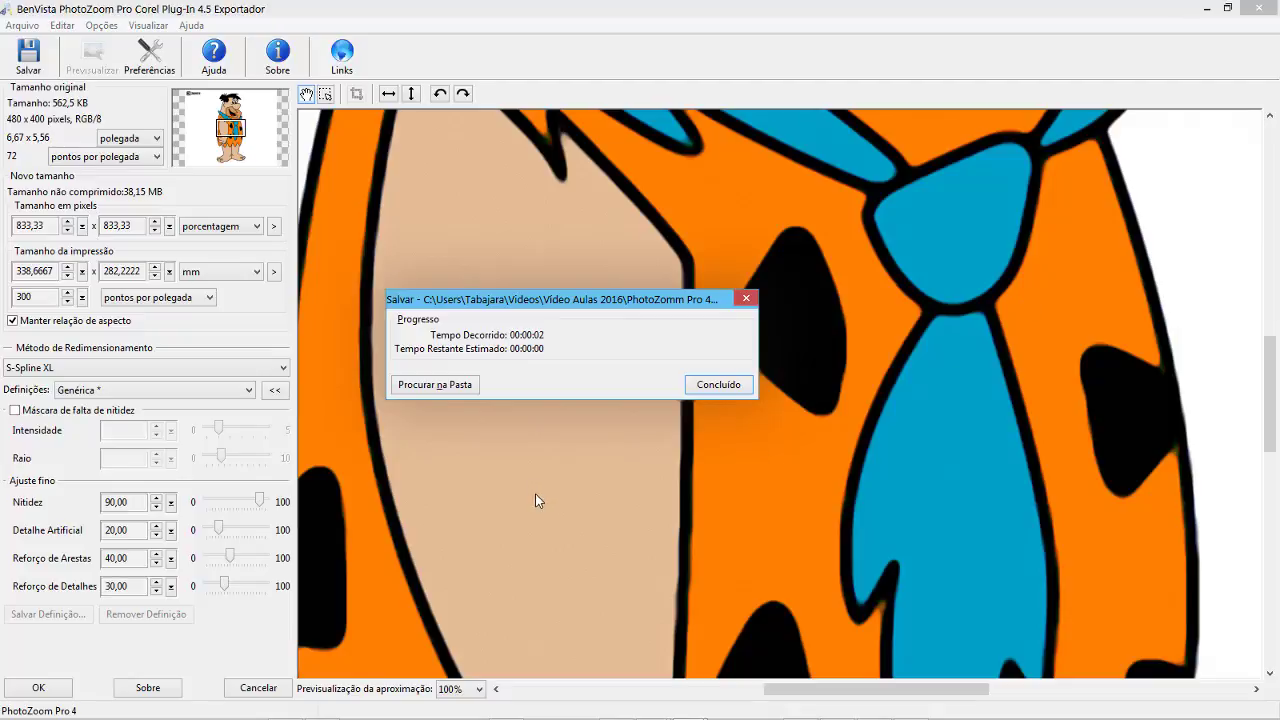
- Switch back to CorelDRAW, move the small Fred Flintstone bitmap off the page to the left, and bring in the enlarged TIFF
key("alt+Tab")
key("Tab")
key("Tab")
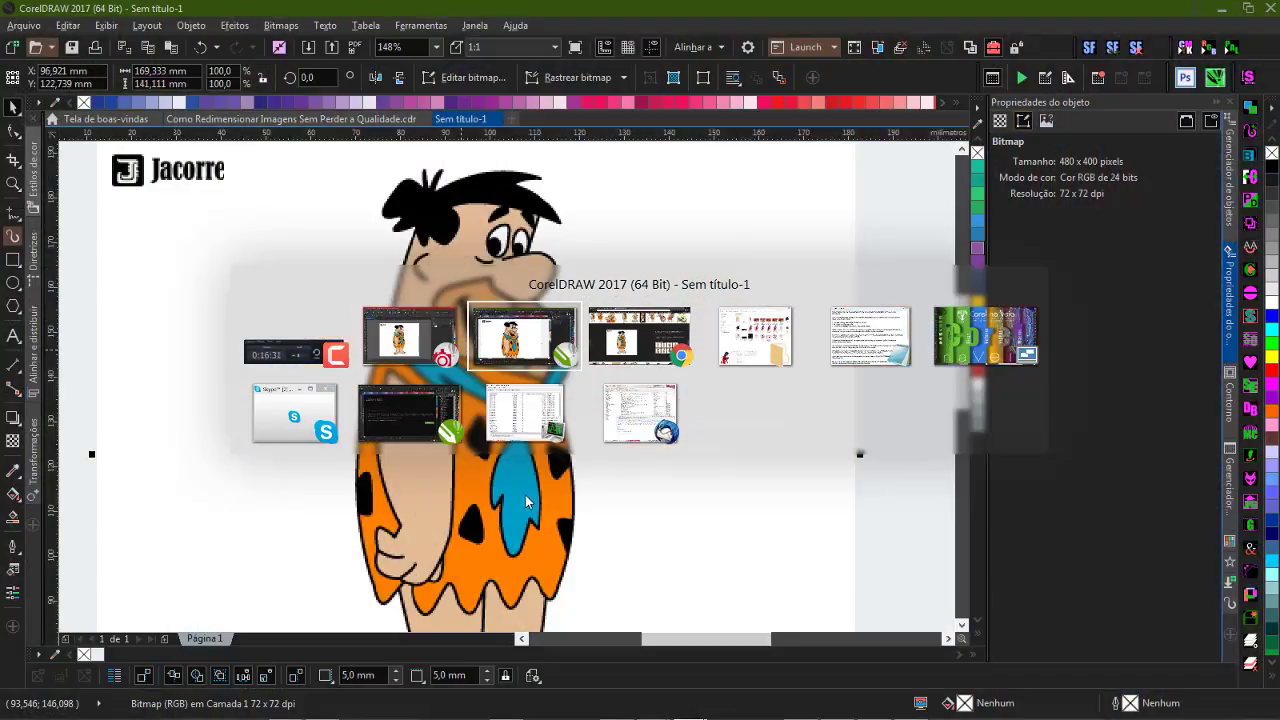
key("Escape")
key("alt+Tab")
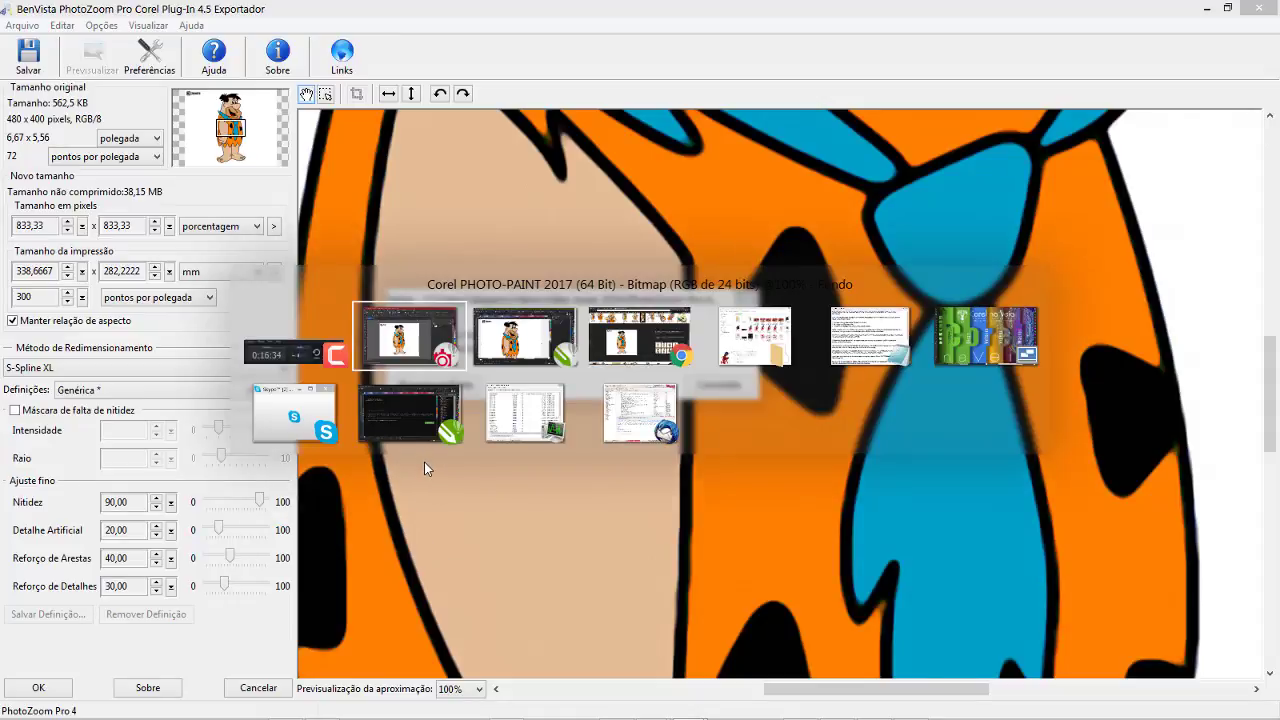
key("Tab")
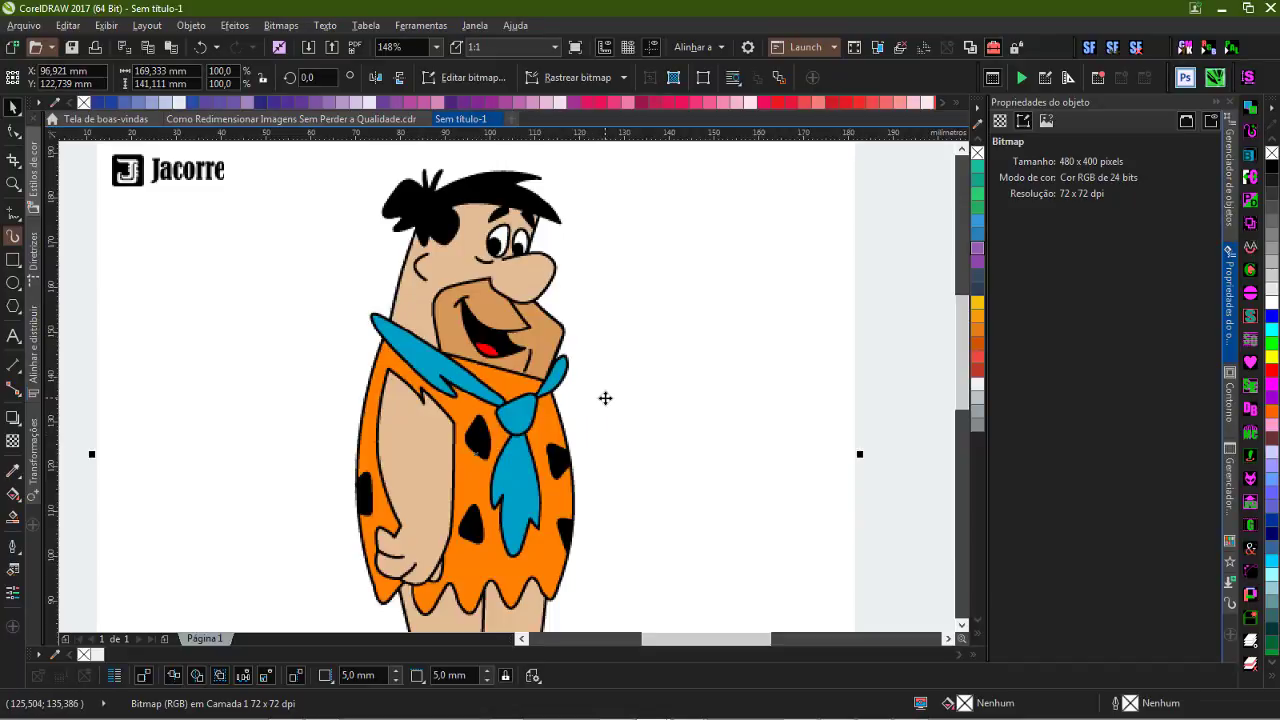
key("F3")
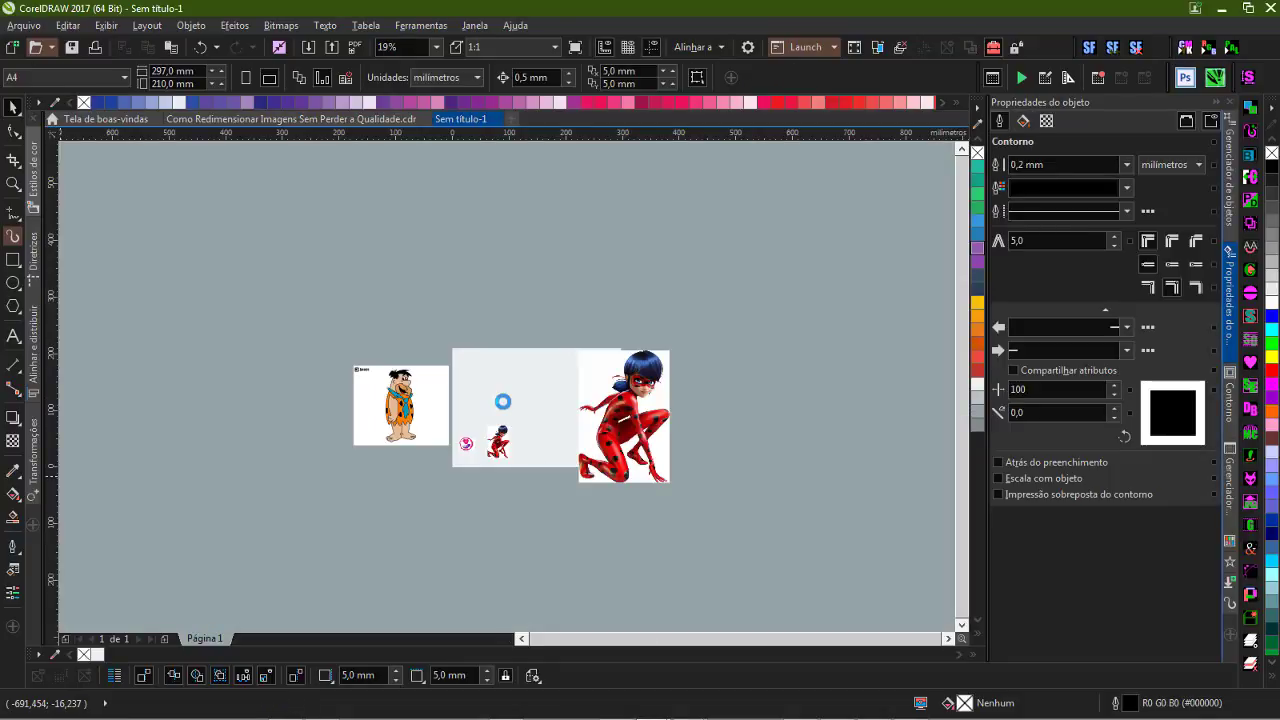
key("shift+F2")
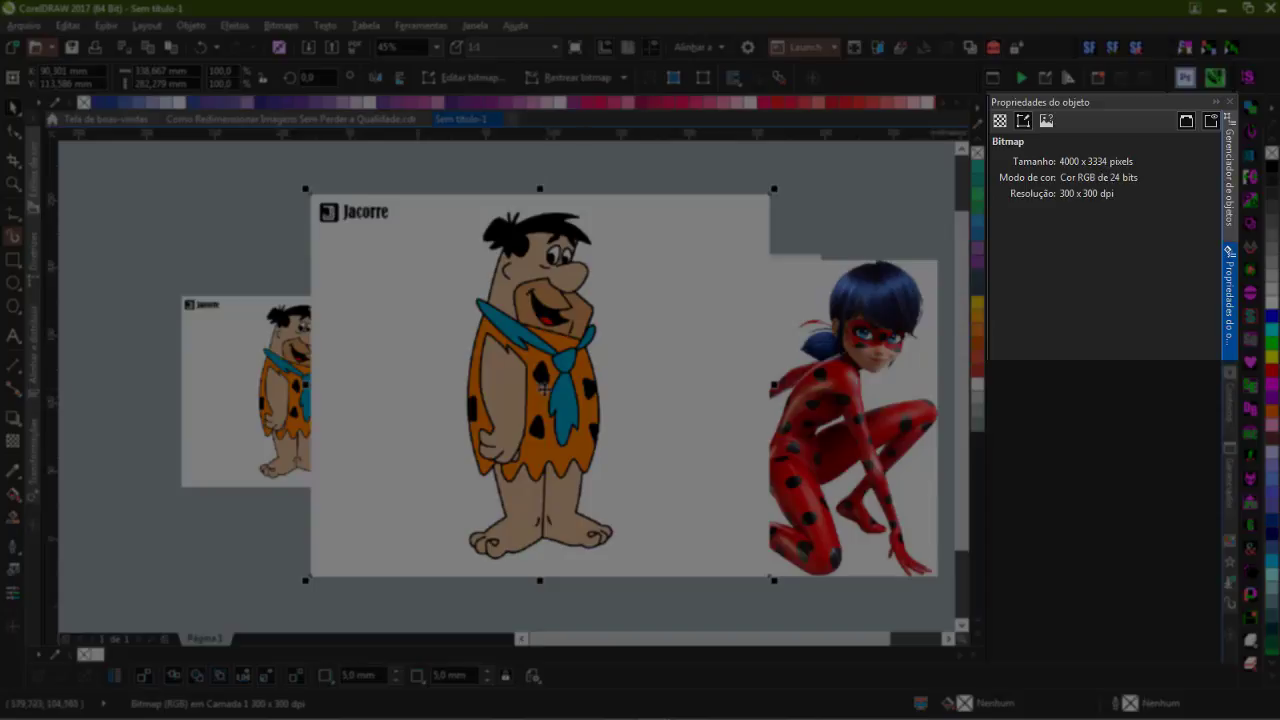
- Compare the face outlines of the small and enlarged Fred Flintstone bitmaps up close, down to the pixels along the enlarged nose
scroll(350, 376, "up", 4)
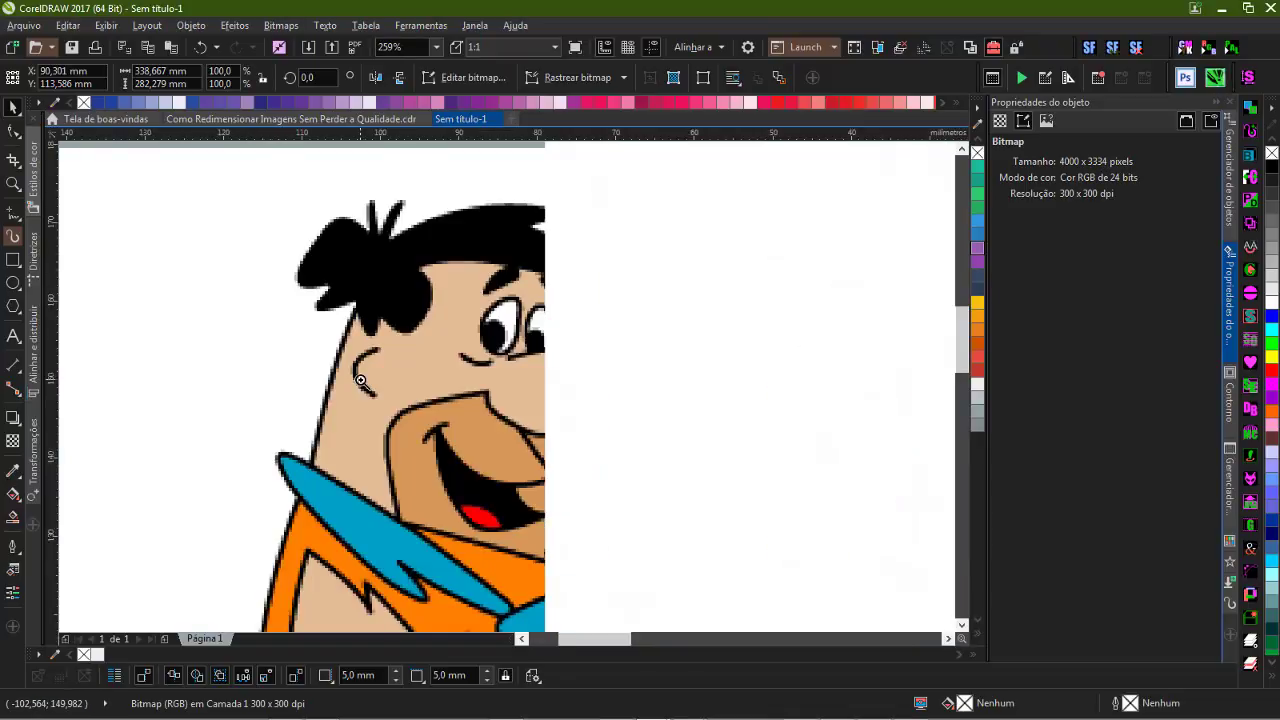
scroll(394, 388, "down", 4)
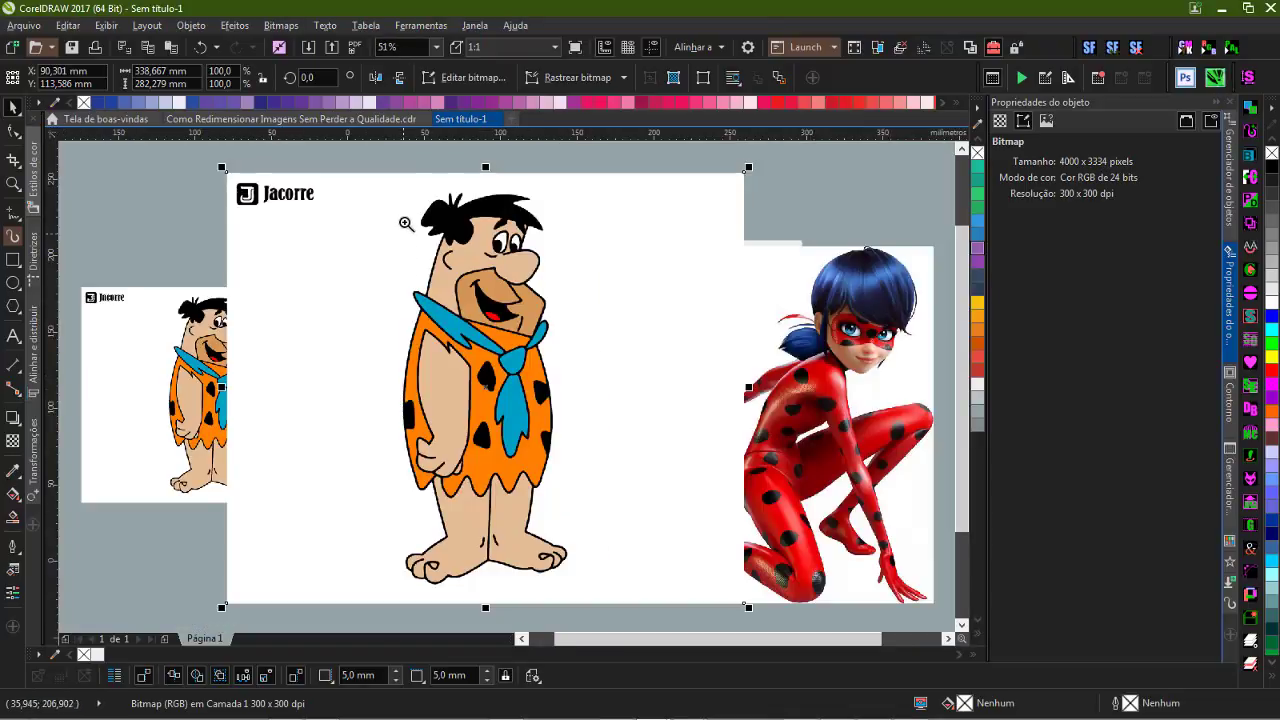
scroll(635, 363, "up", 3)
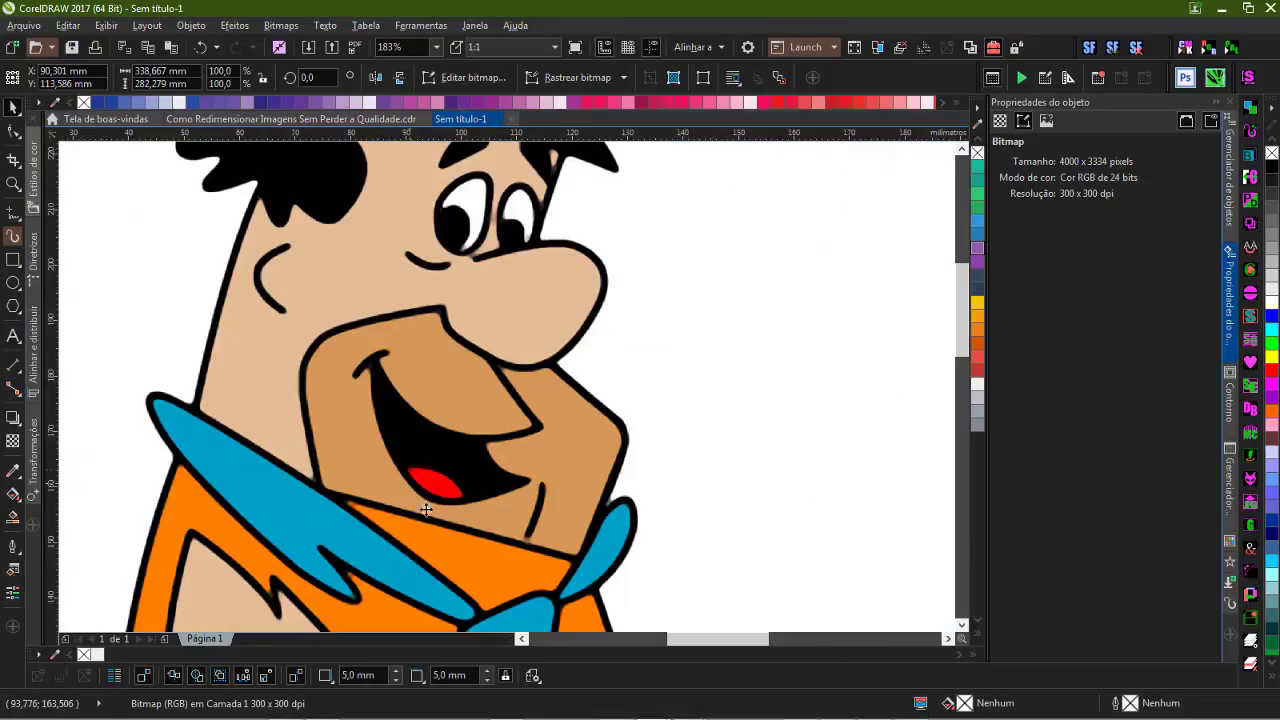
scroll(633, 252, "up", 3)
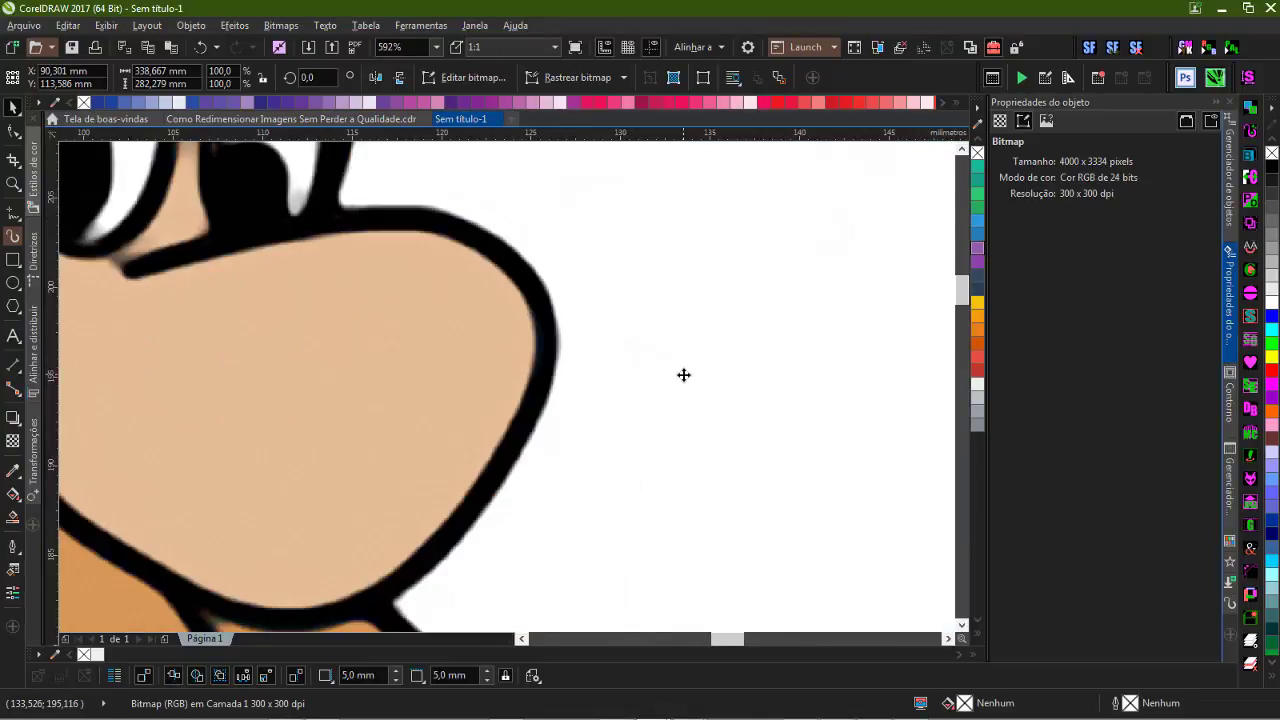
left_click_drag(432, 246, 646, 511)
left_click_drag(392, 292, 676, 451)
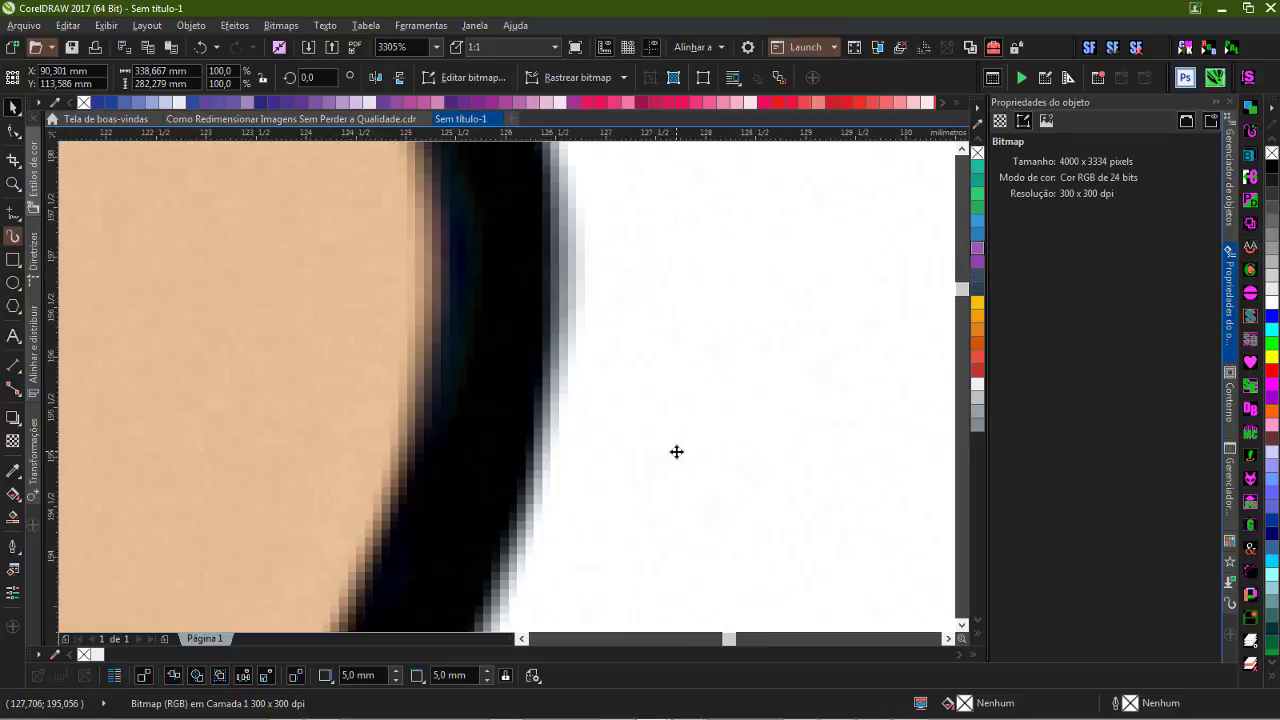
key("F4")
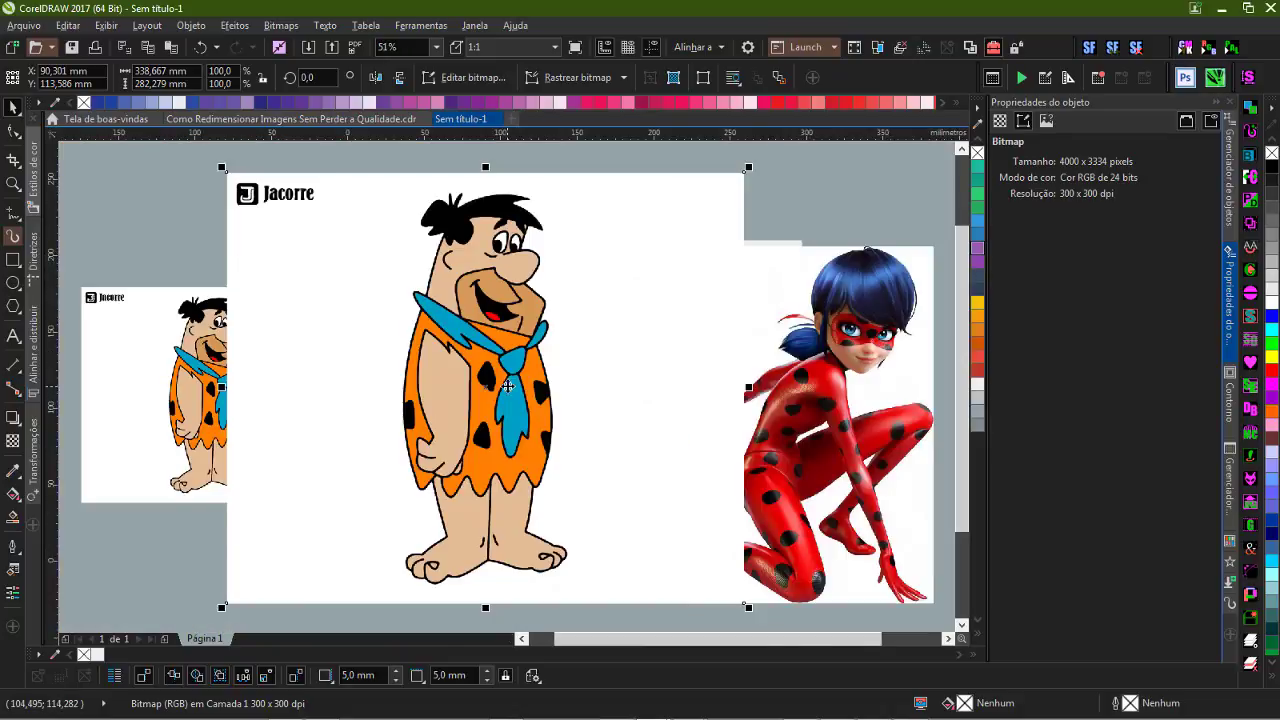
- Crop the enlarged bitmap to an area of about 150 × 265 mm around the Fred Flintstone figure, leaving out the Jacorre logo
left_click(13, 160)
left_click_drag(385, 187, 607, 585)
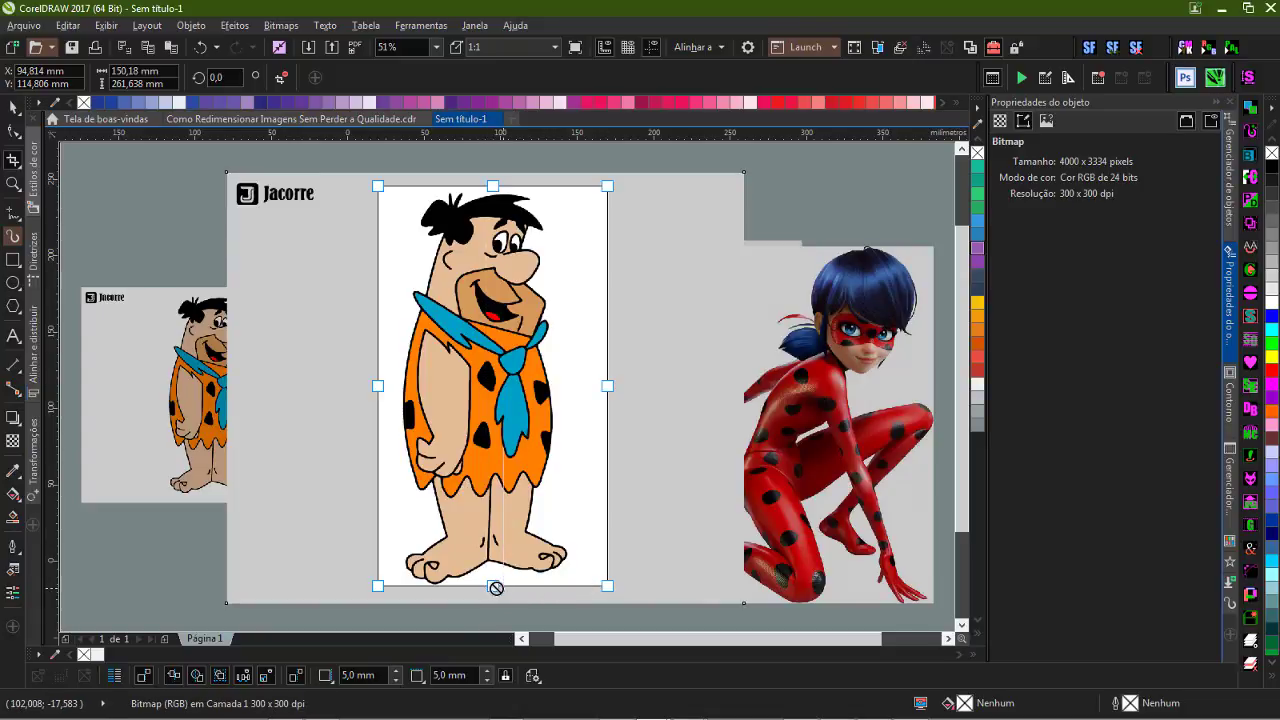
left_click_drag(493, 586, 493, 592)
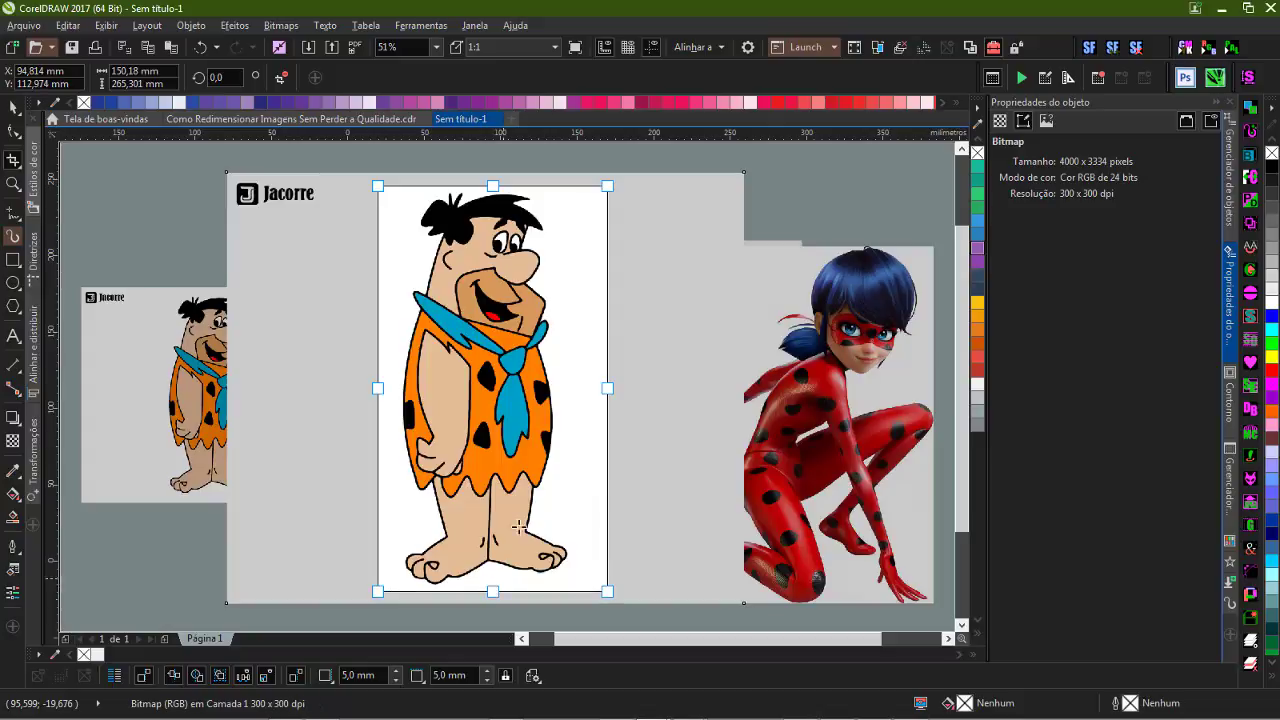
double_click(519, 404)
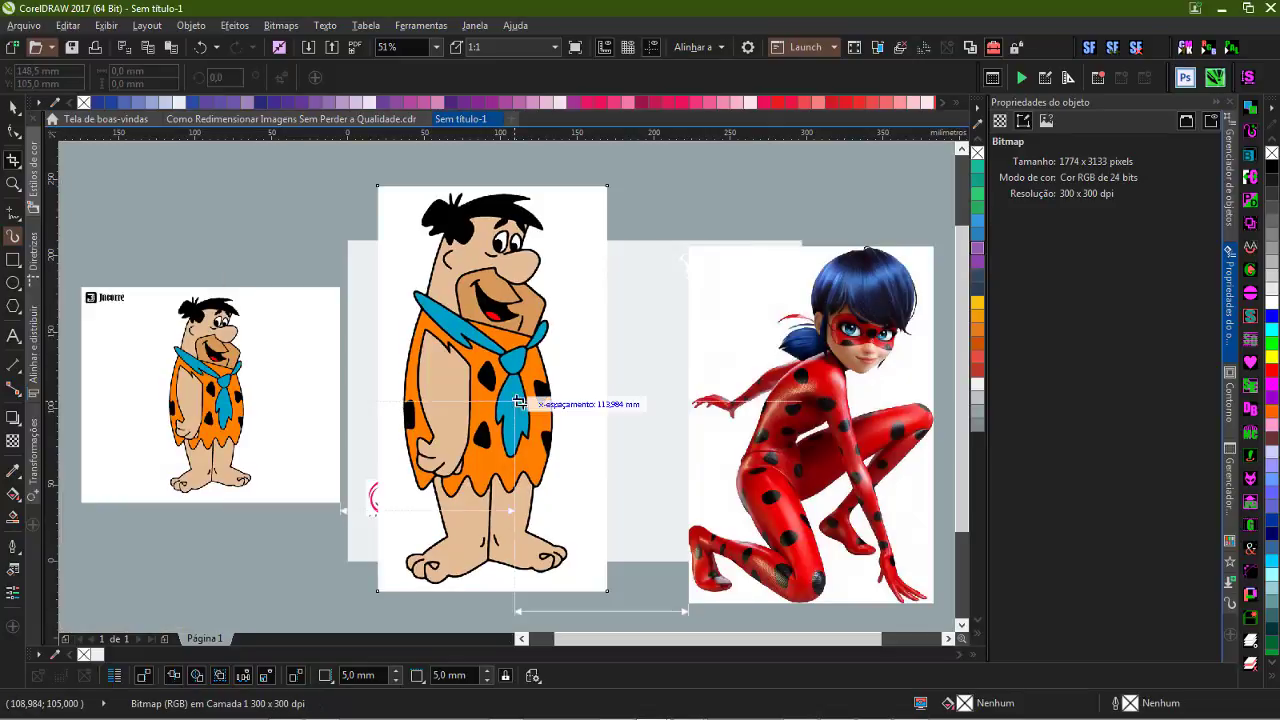
key("space")
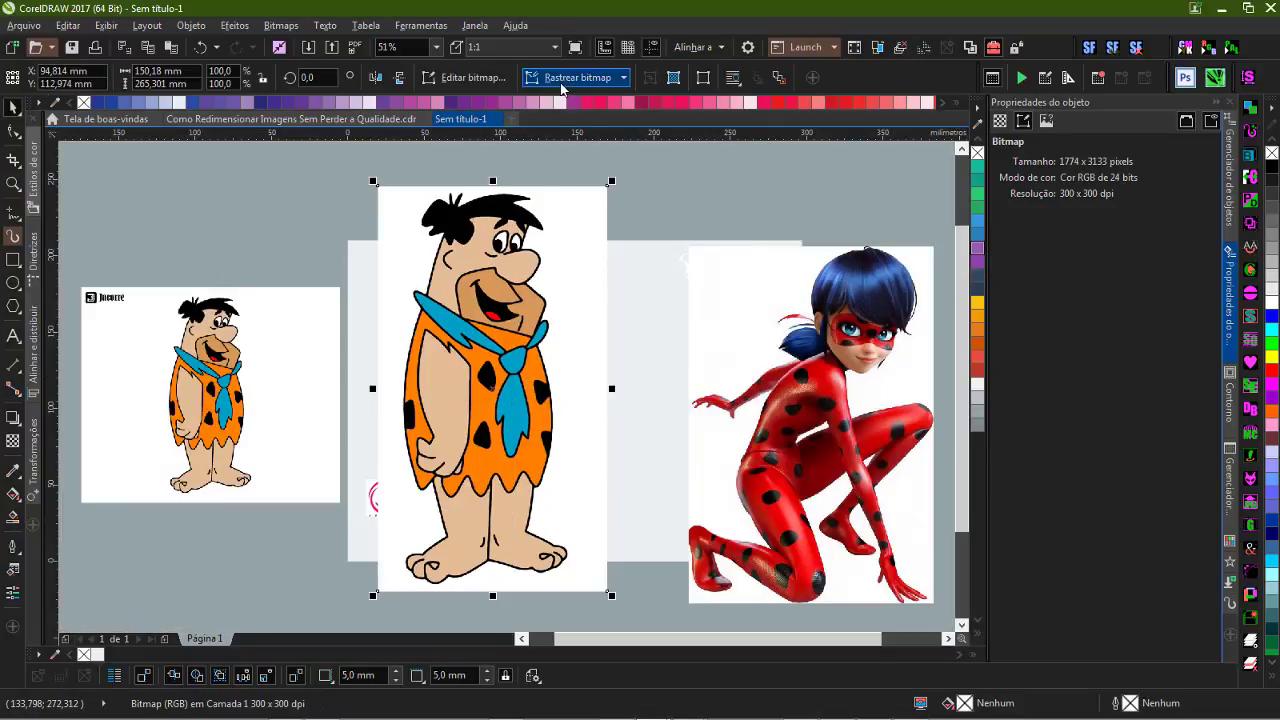
- Outline-trace the cropped Fred Flintstone bitmap as Clipart, reducing the bitmap for PowerTRACE, checking the trace colours and accepting the result
left_click(621, 80)
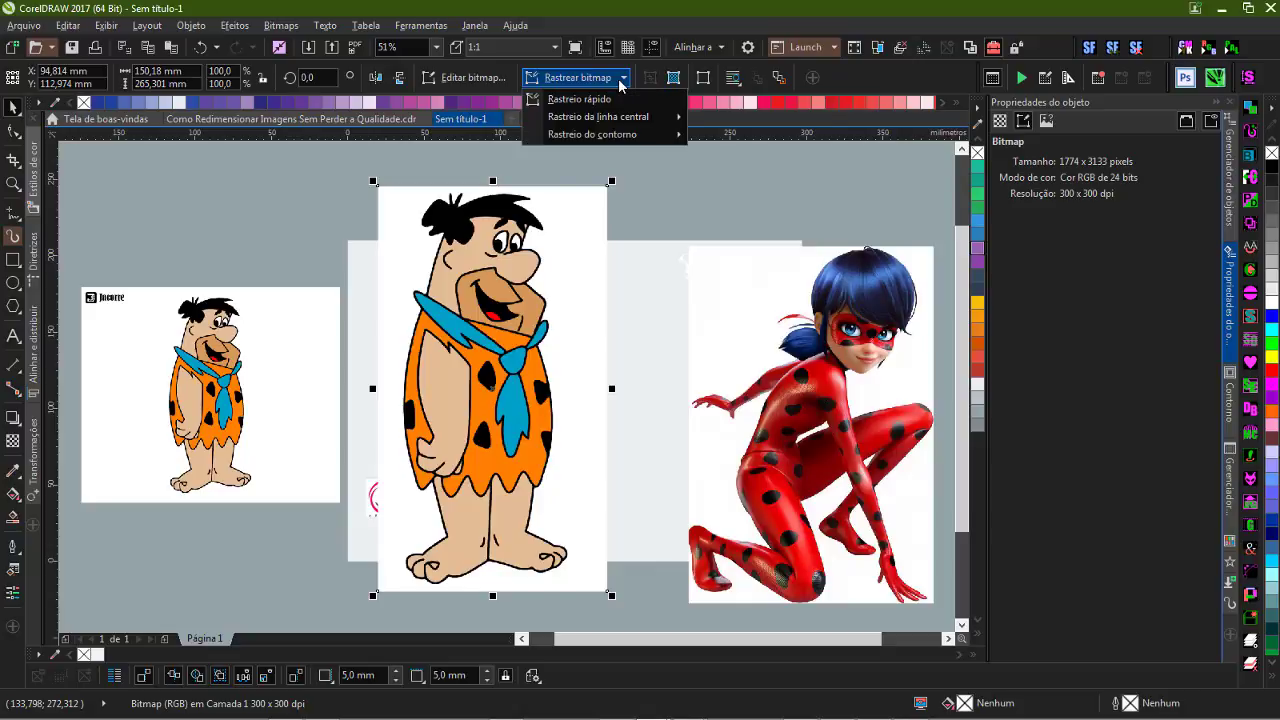
mouse_move(621, 138)
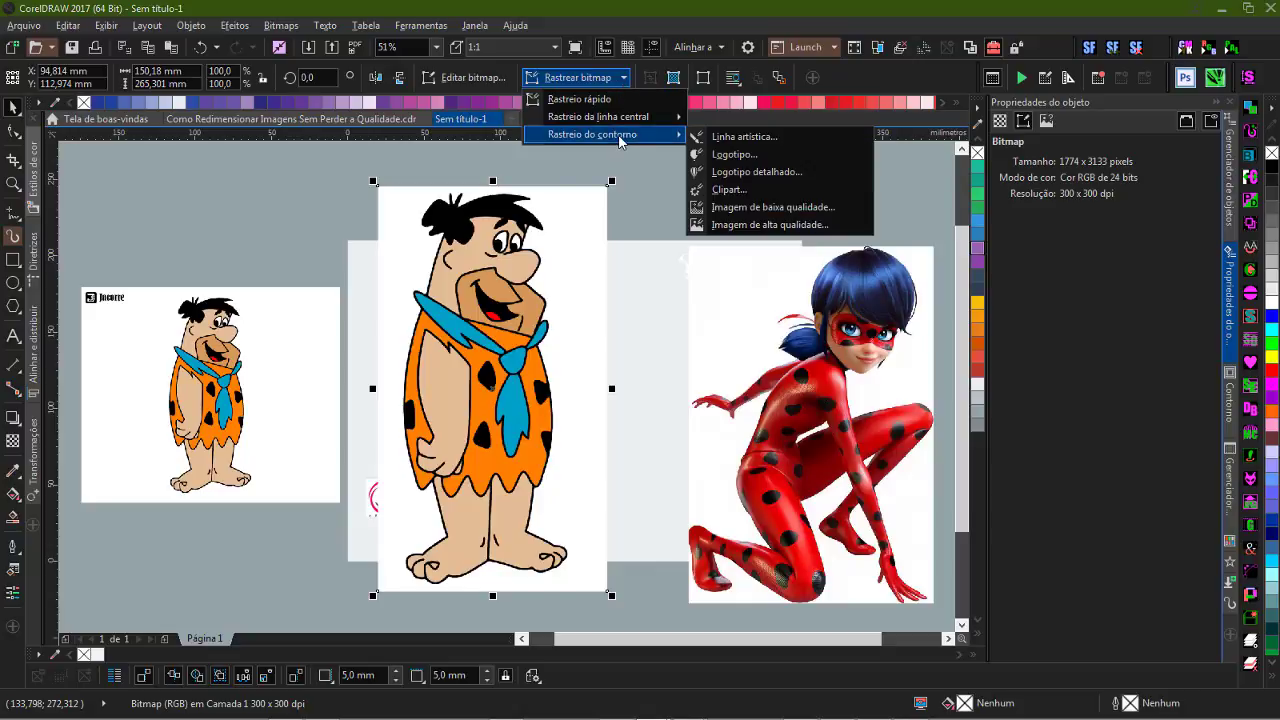
left_click(731, 190)
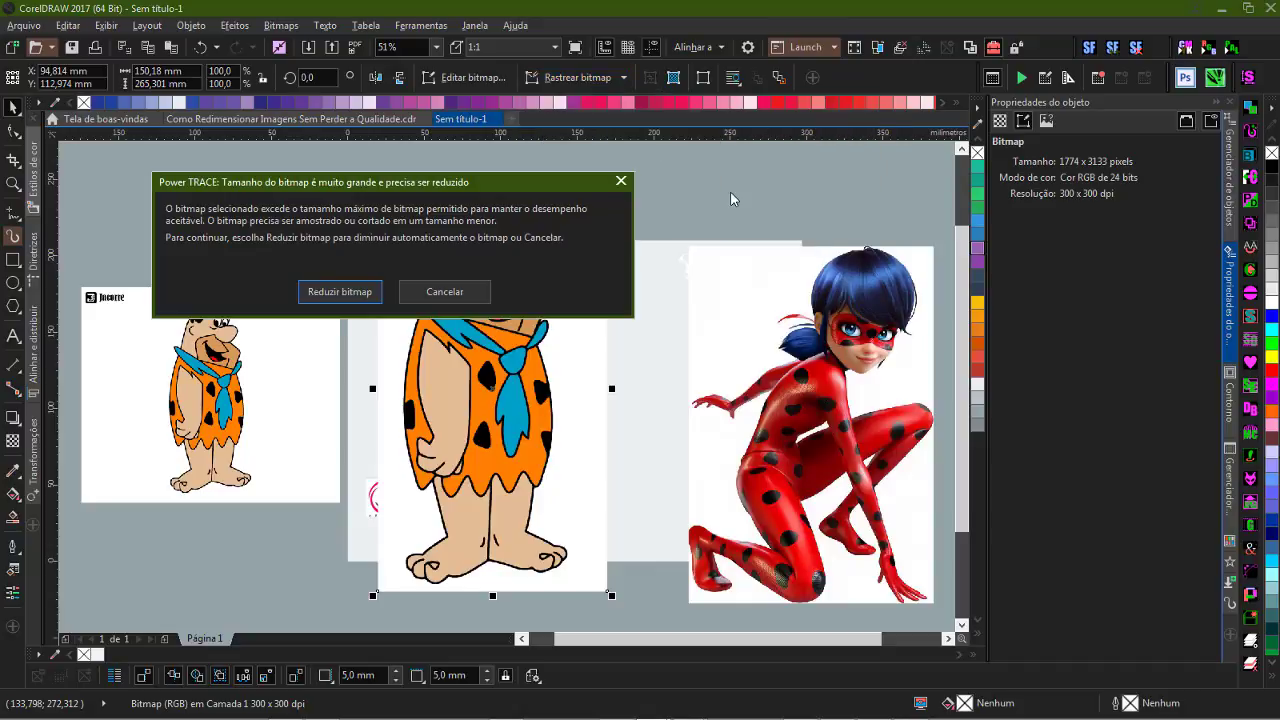
left_click(339, 292)
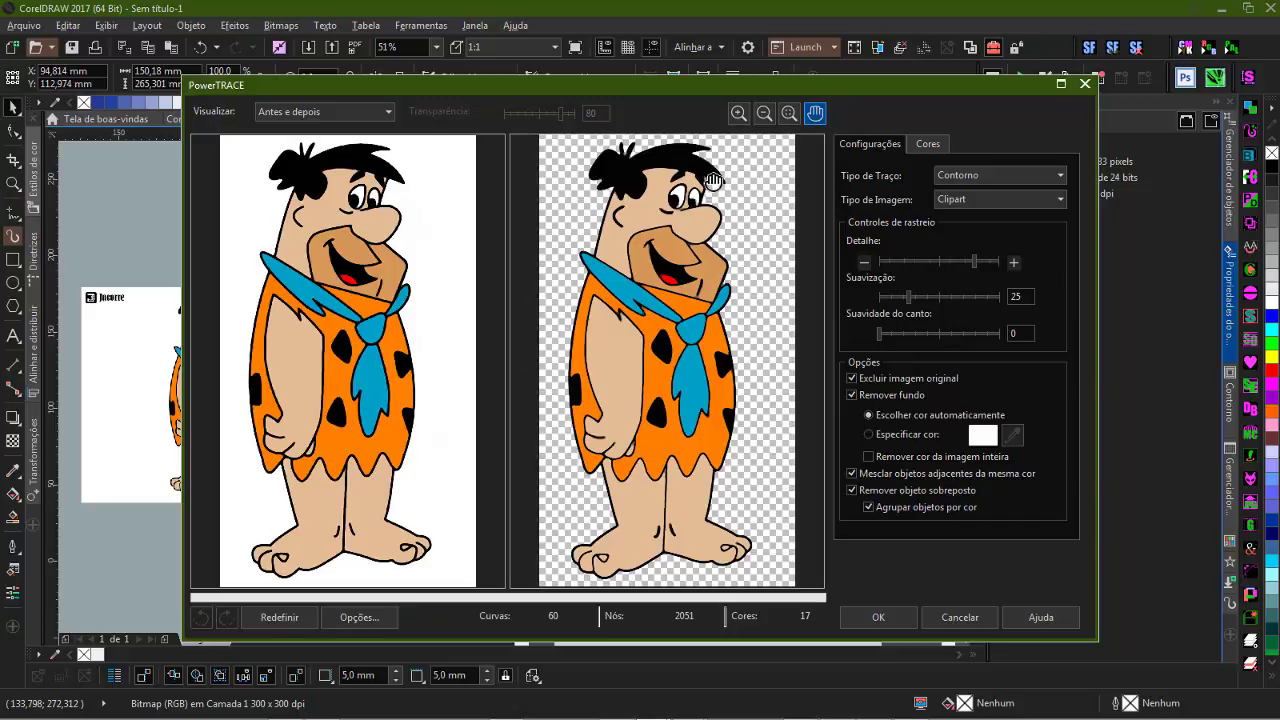
key("ctrl+Tab")
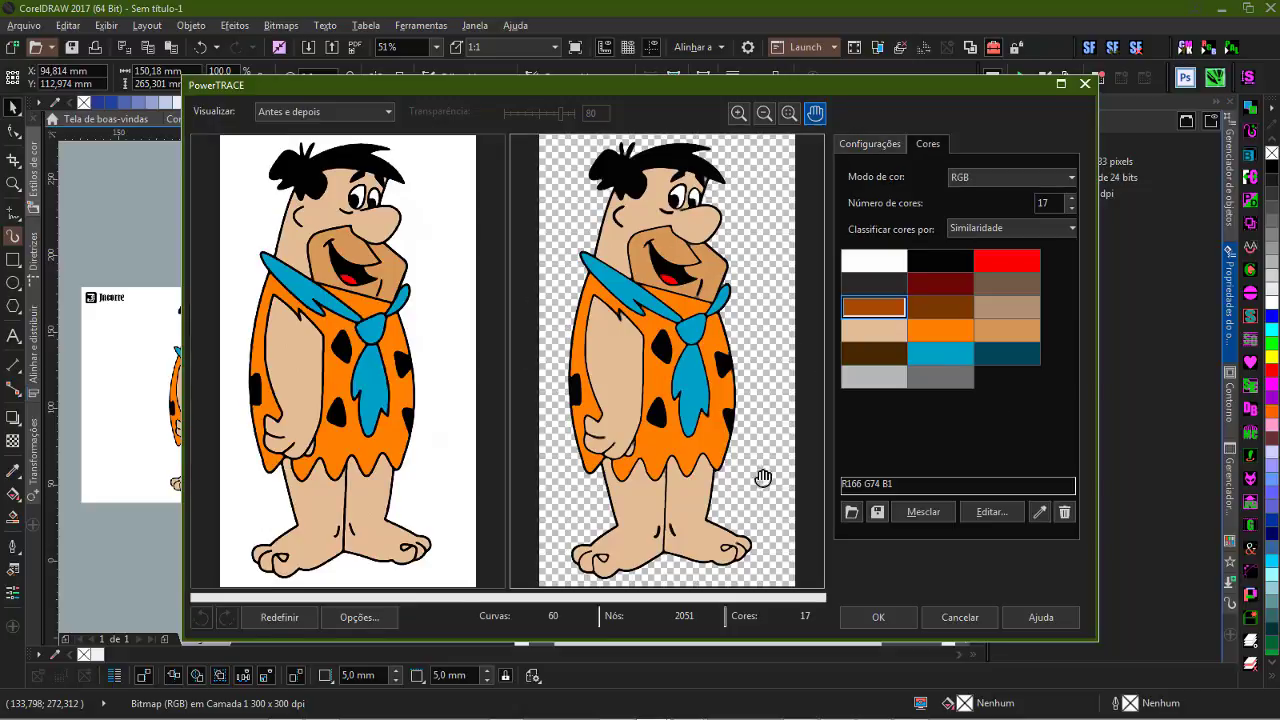
left_click(876, 622)
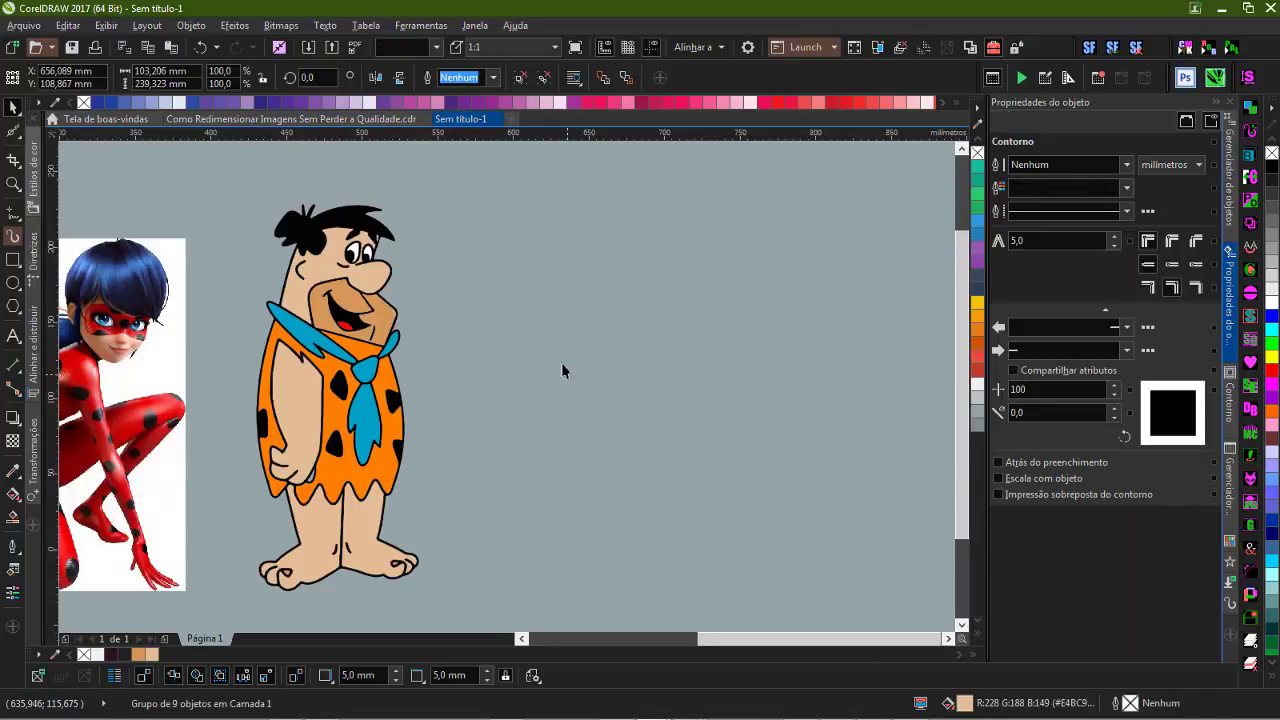
- Delete the separated Fred Flintstone trace pieces on the page together with the small Ladybug bitmap beneath them
left_click(561, 371)
scroll(305, 250, "up", 4)
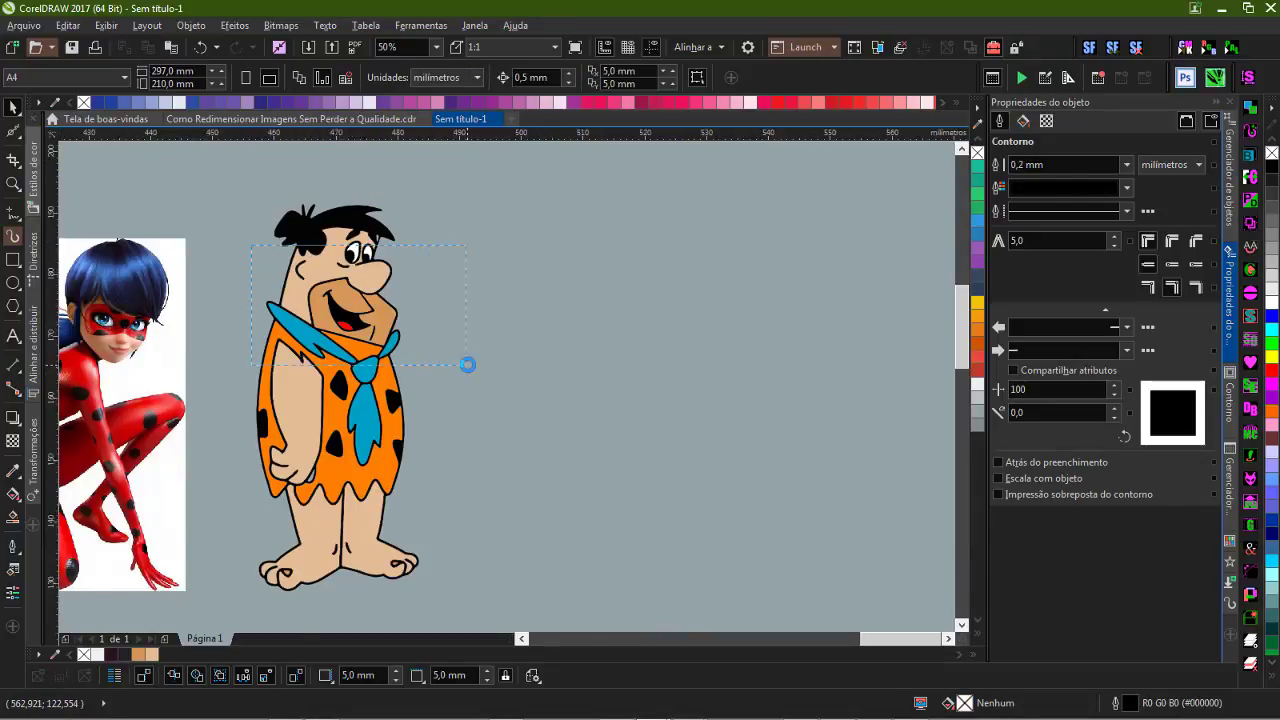
scroll(467, 364, "down", 4)
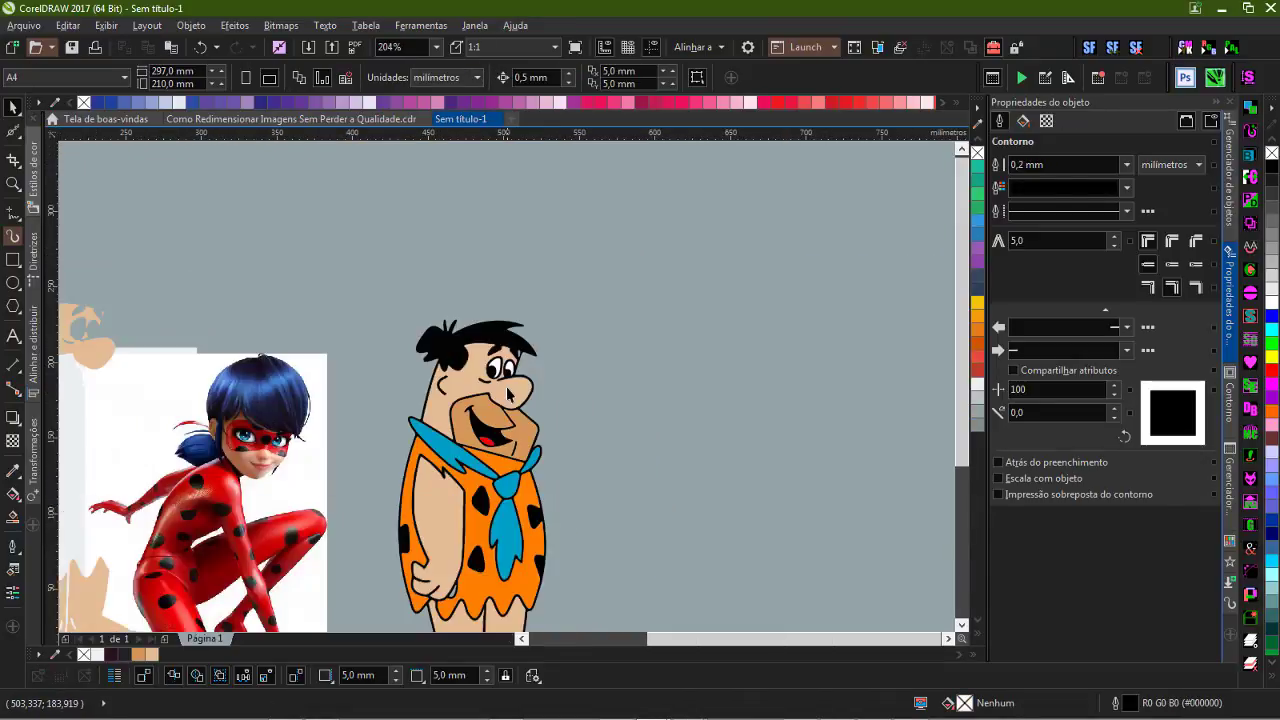
scroll(525, 395, "up", 3)
scroll(498, 383, "down", 3)
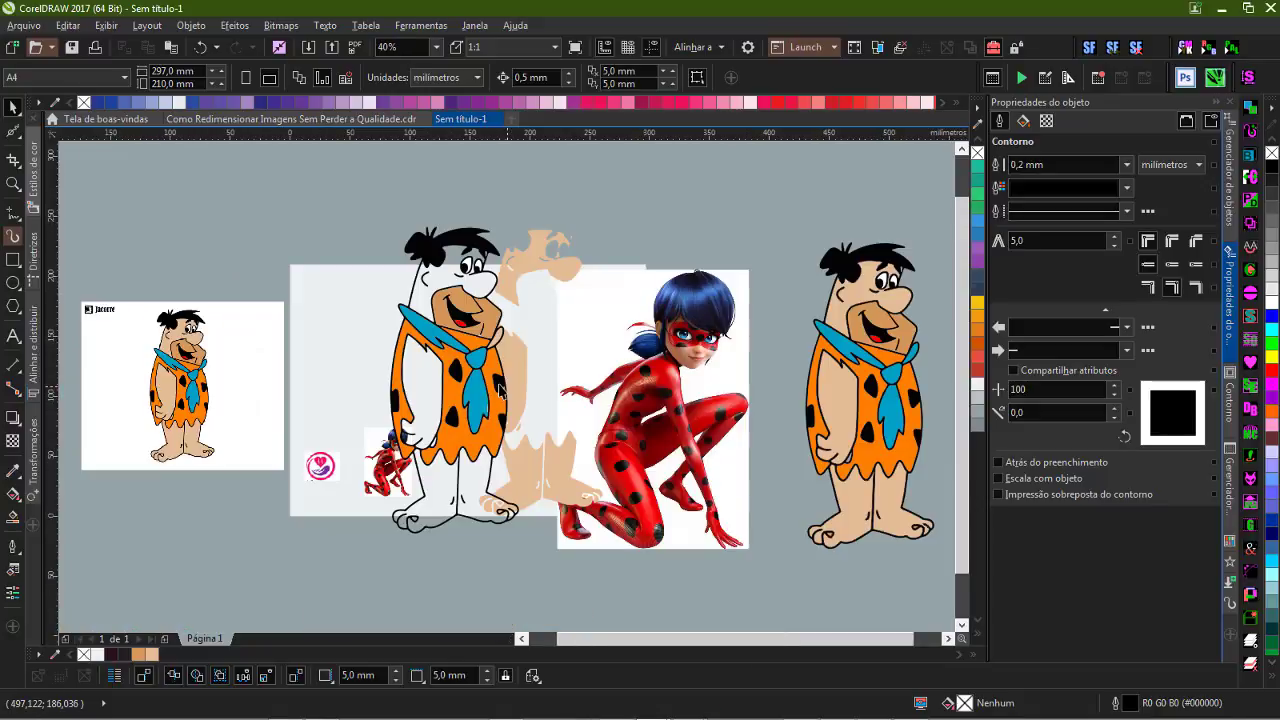
left_click(467, 368)
left_click_drag(346, 210, 625, 565)
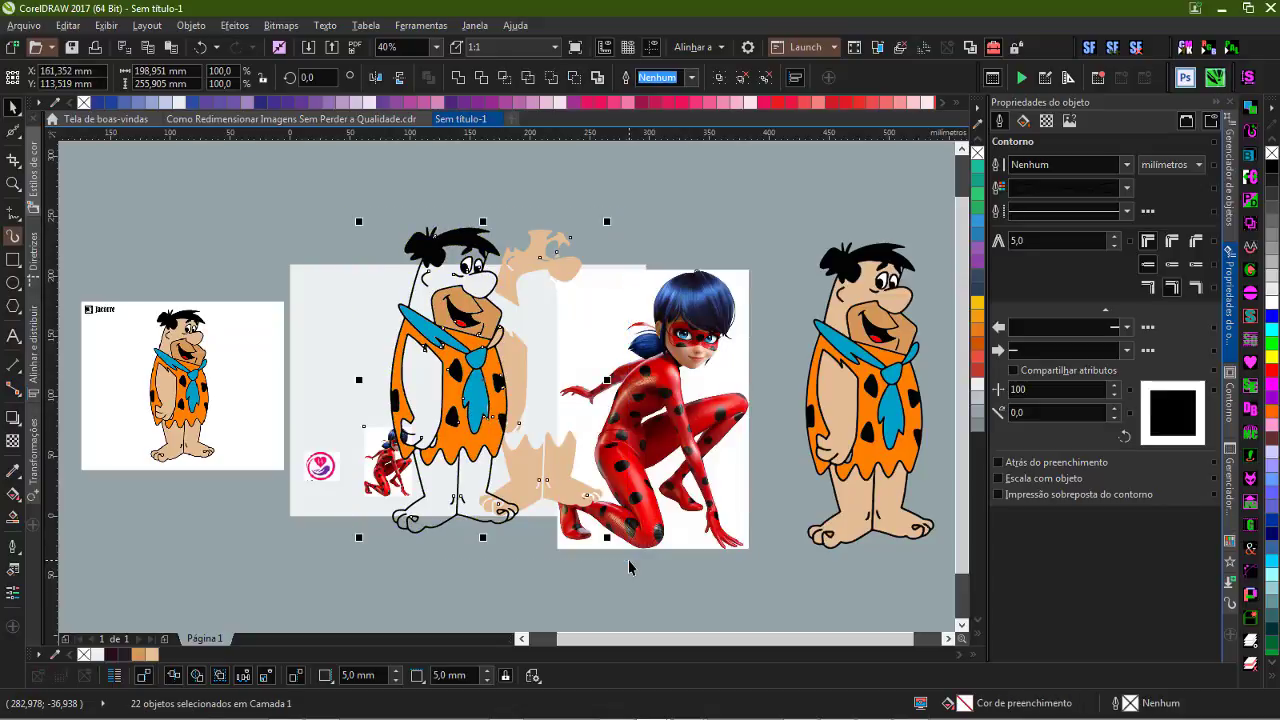
key("Delete")
- Move the large Ladybug bitmap onto the middle of the page and the vector Fred Flintstone close beside it
left_click_drag(597, 454, 446, 433)
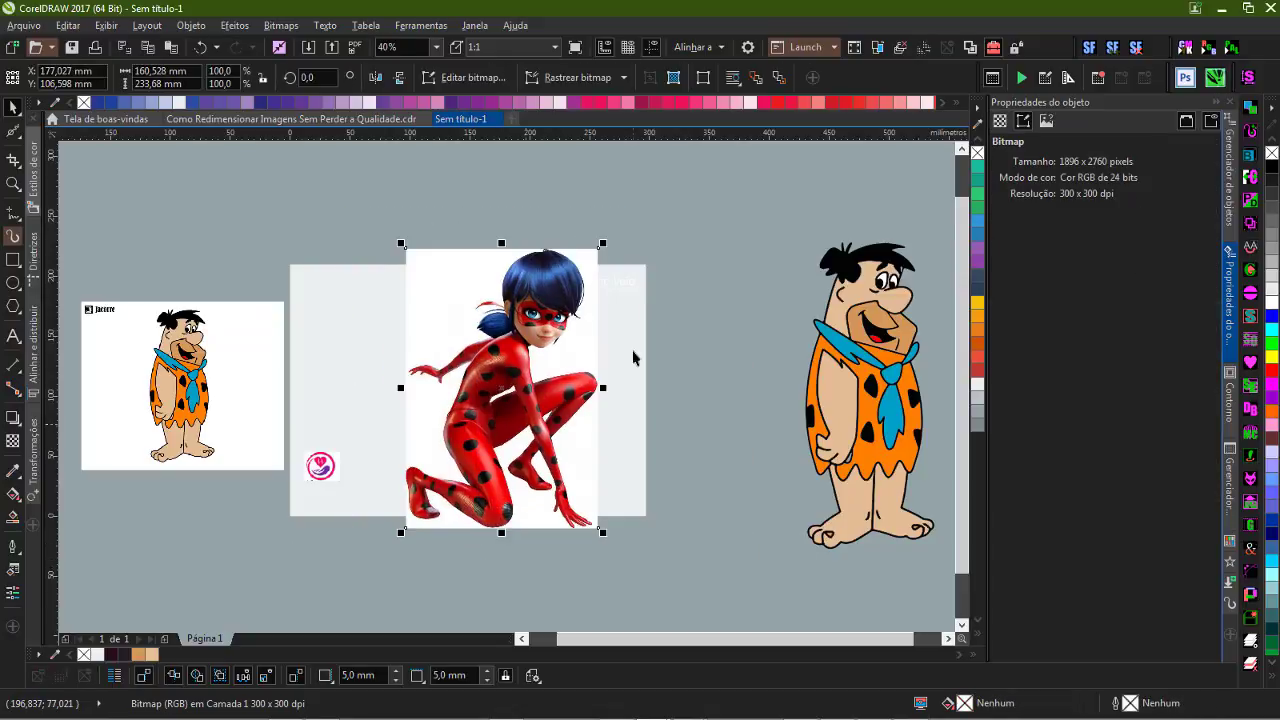
left_click_drag(677, 171, 937, 566)
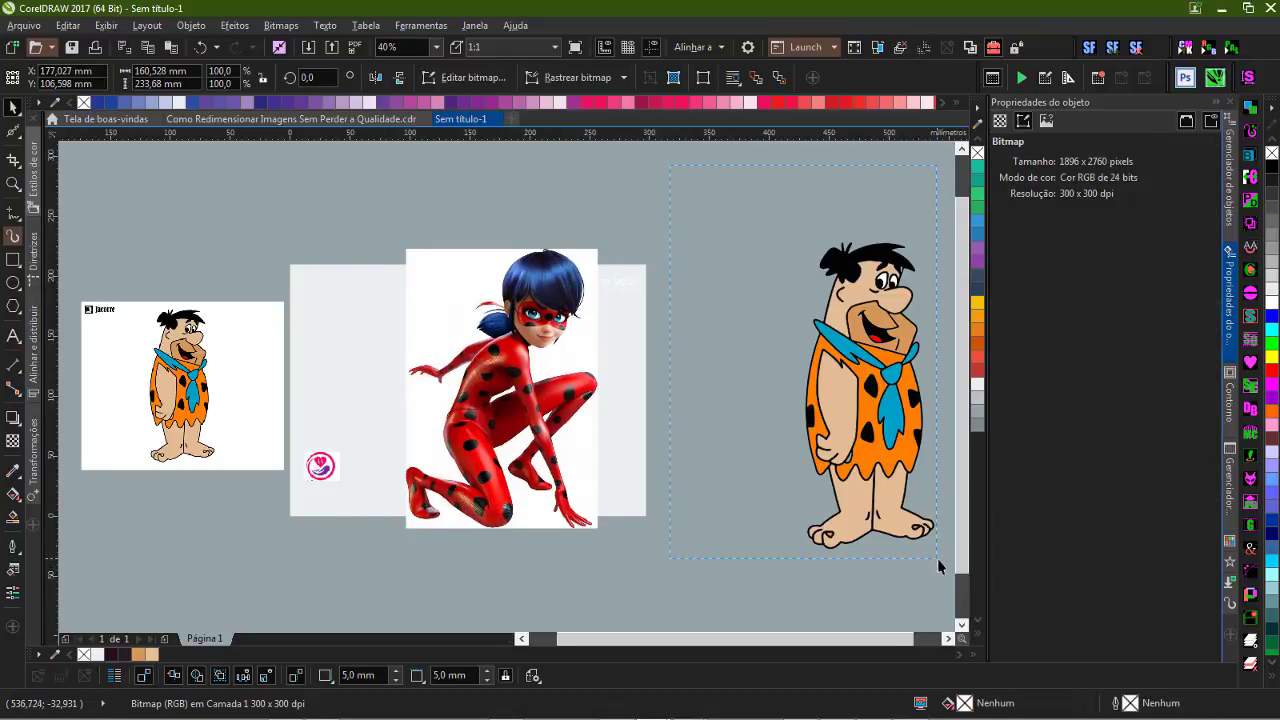
scroll(880, 570, "right", 2)
left_click_drag(790, 430, 606, 428)
left_click(686, 435)
key("F4")
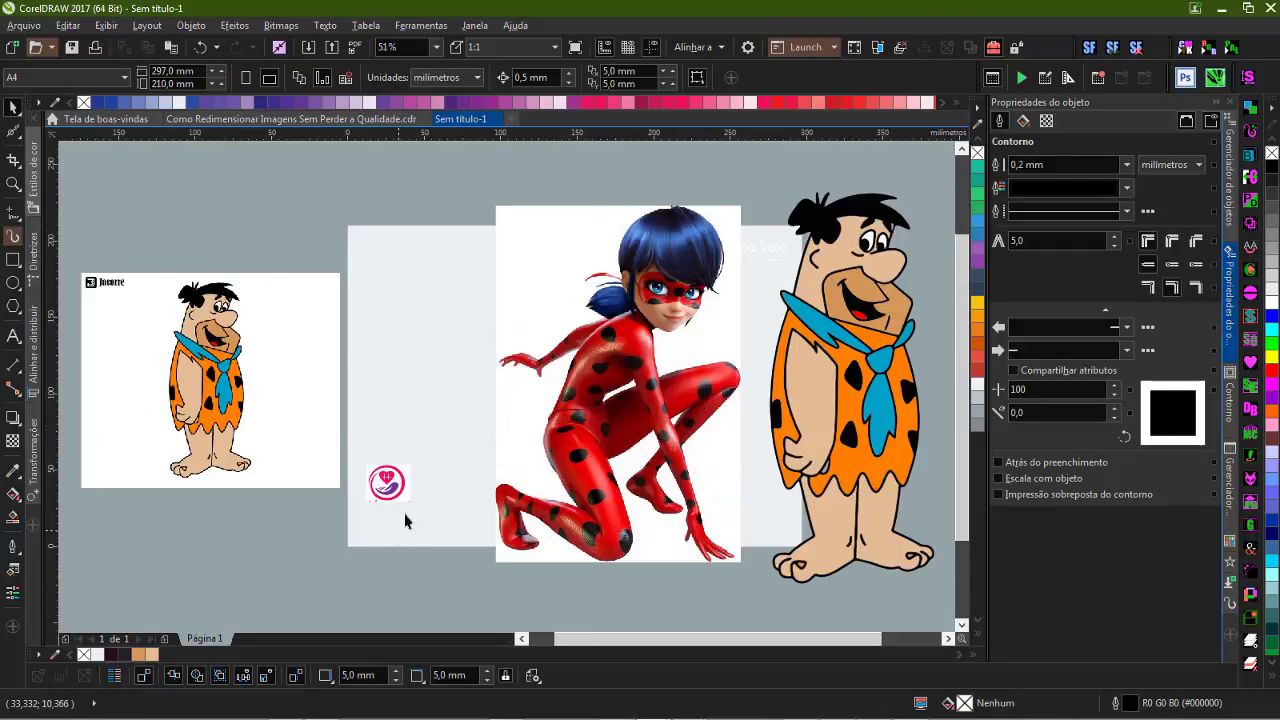
- Edit the small heart-and-hand logo bitmap in PHOTO-PAINT and export it from there to PhotoZoom Pro 4
scroll(420, 495, "up", 5)
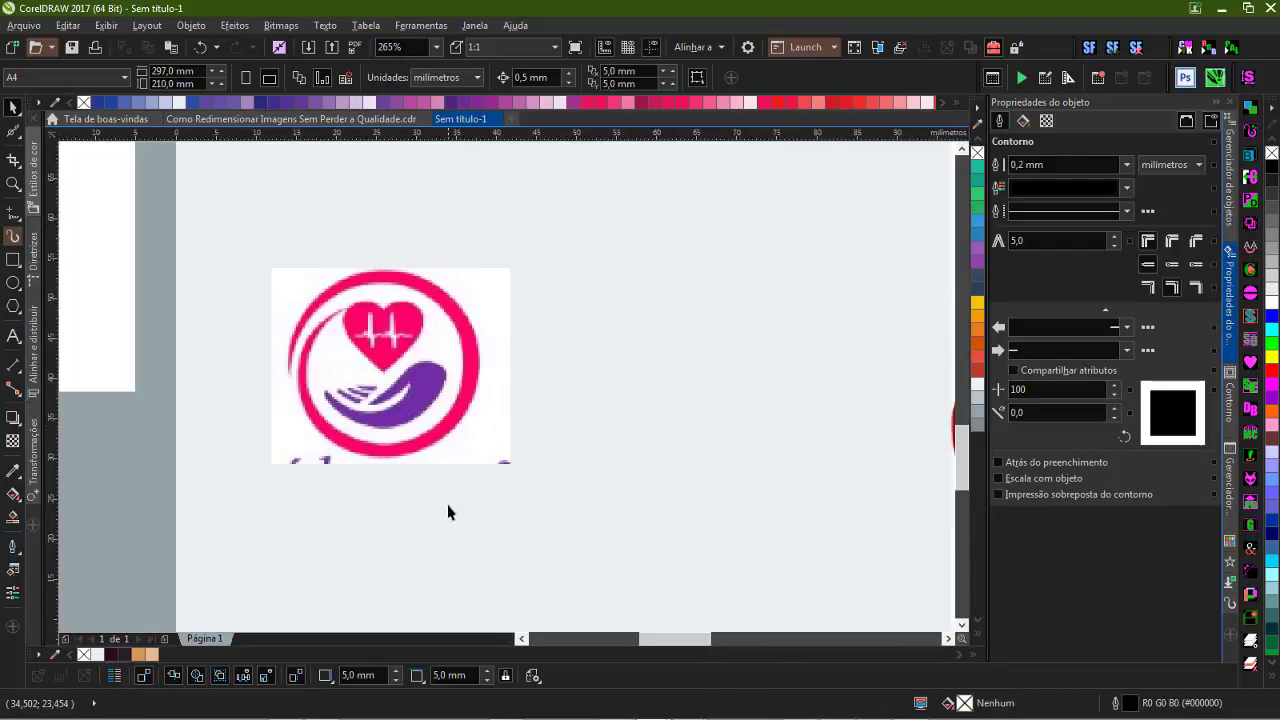
left_click(414, 386)
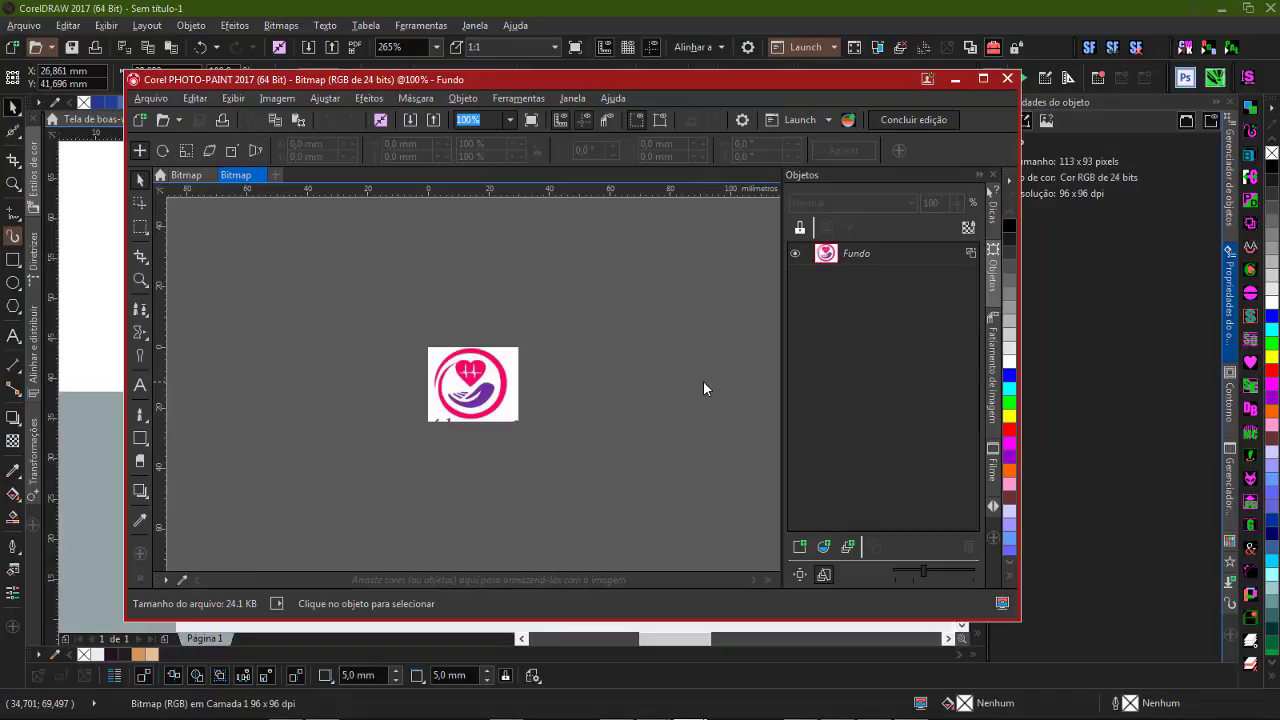
left_click(151, 98)
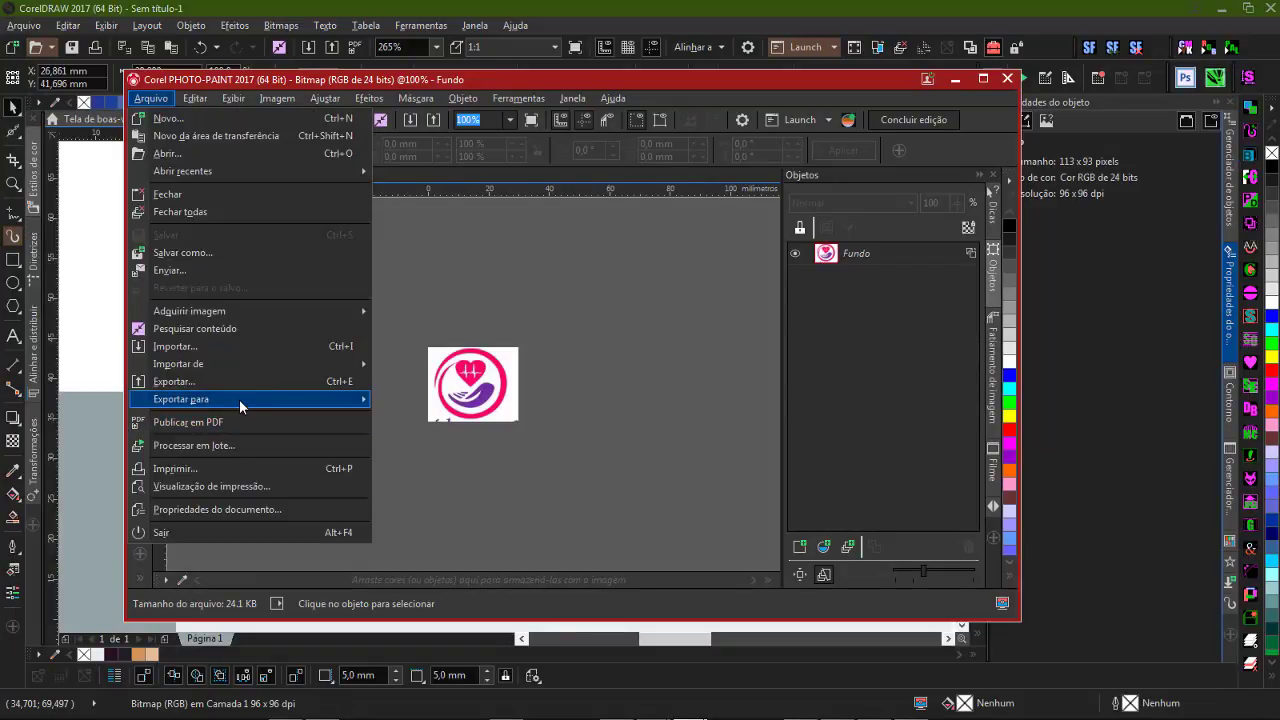
mouse_move(239, 399)
left_click(449, 439)
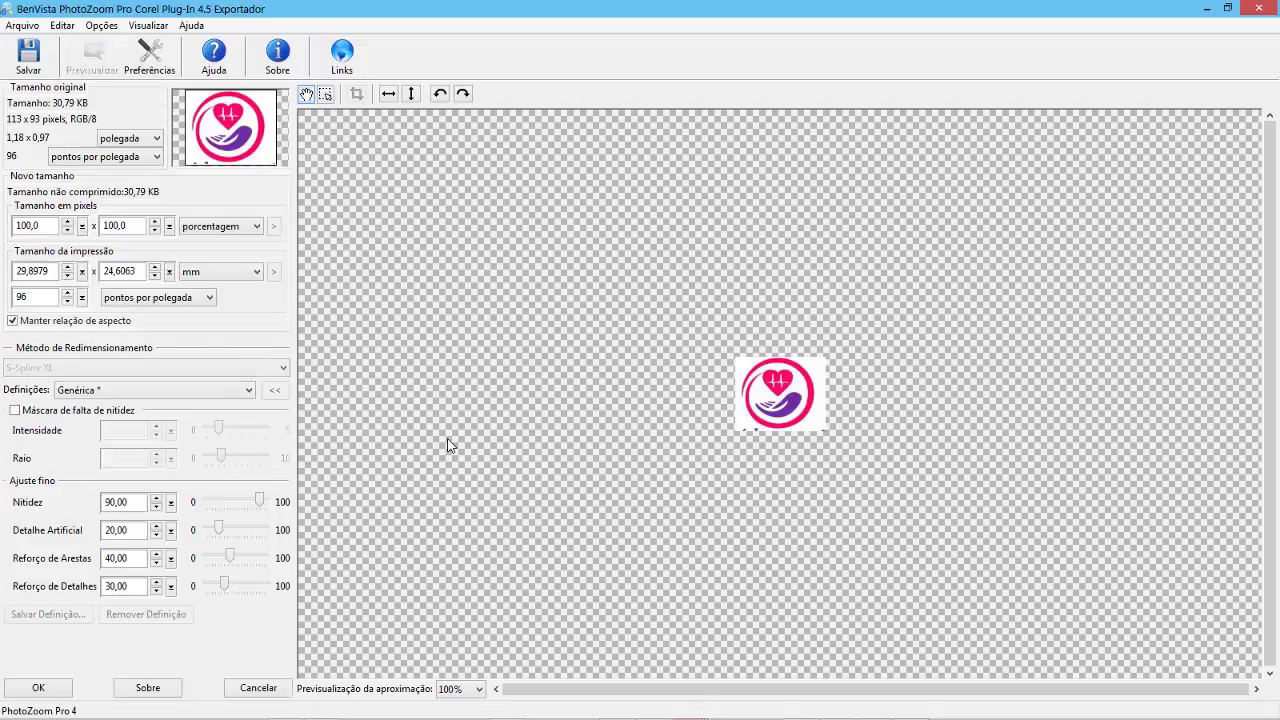
- Set the logo's new size to 300 percent and its print resolution to 300 dots per inch, and check the preview
double_click(34, 226)
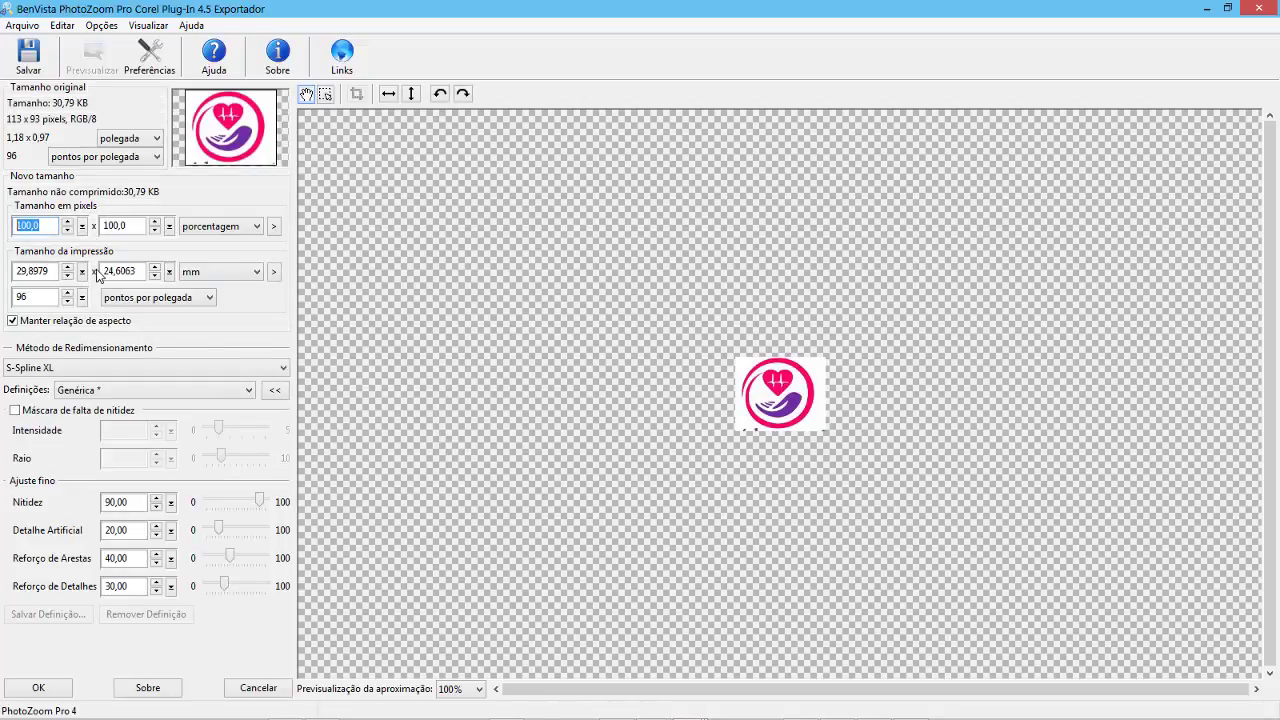
type("300")
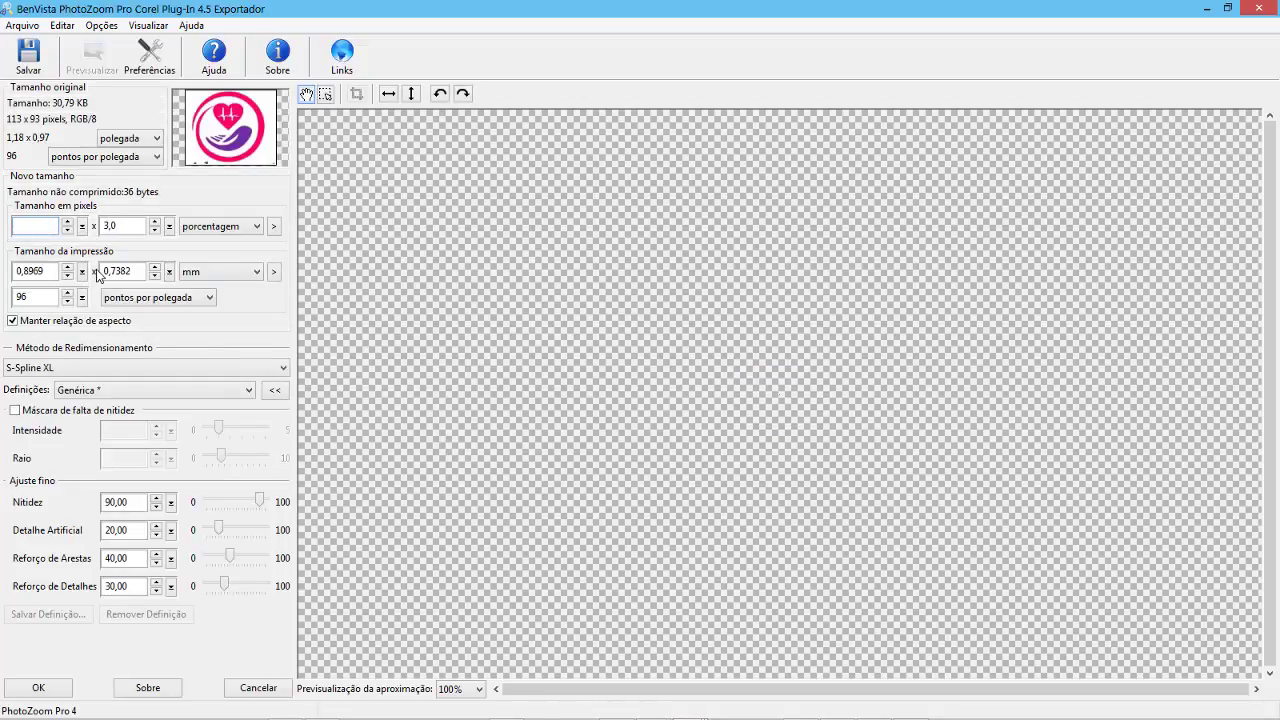
double_click(36, 297)
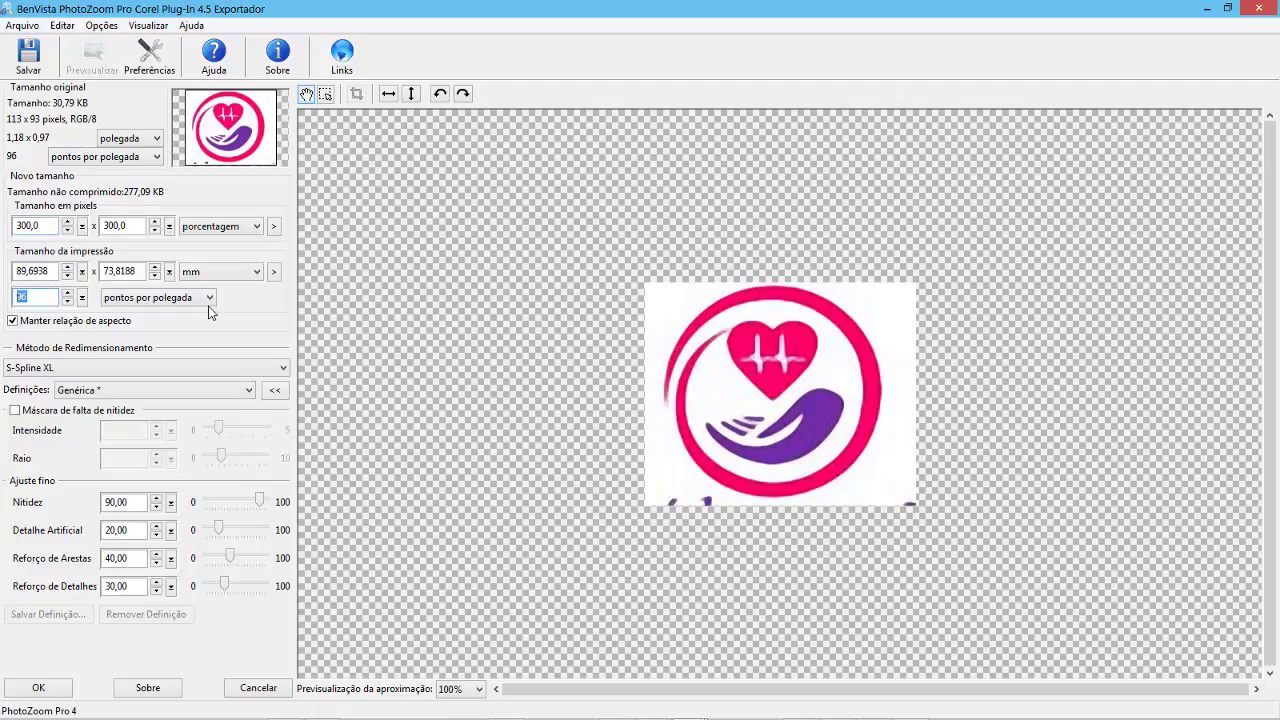
type("300")
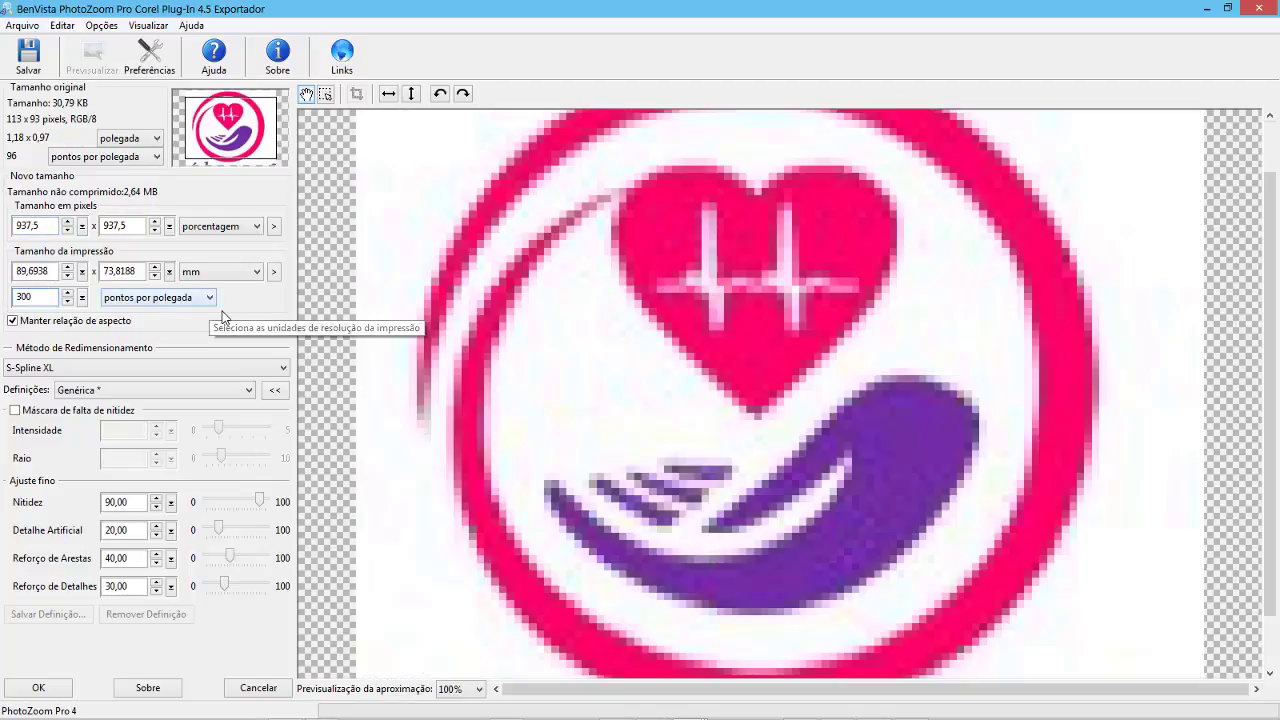
left_click(668, 369)
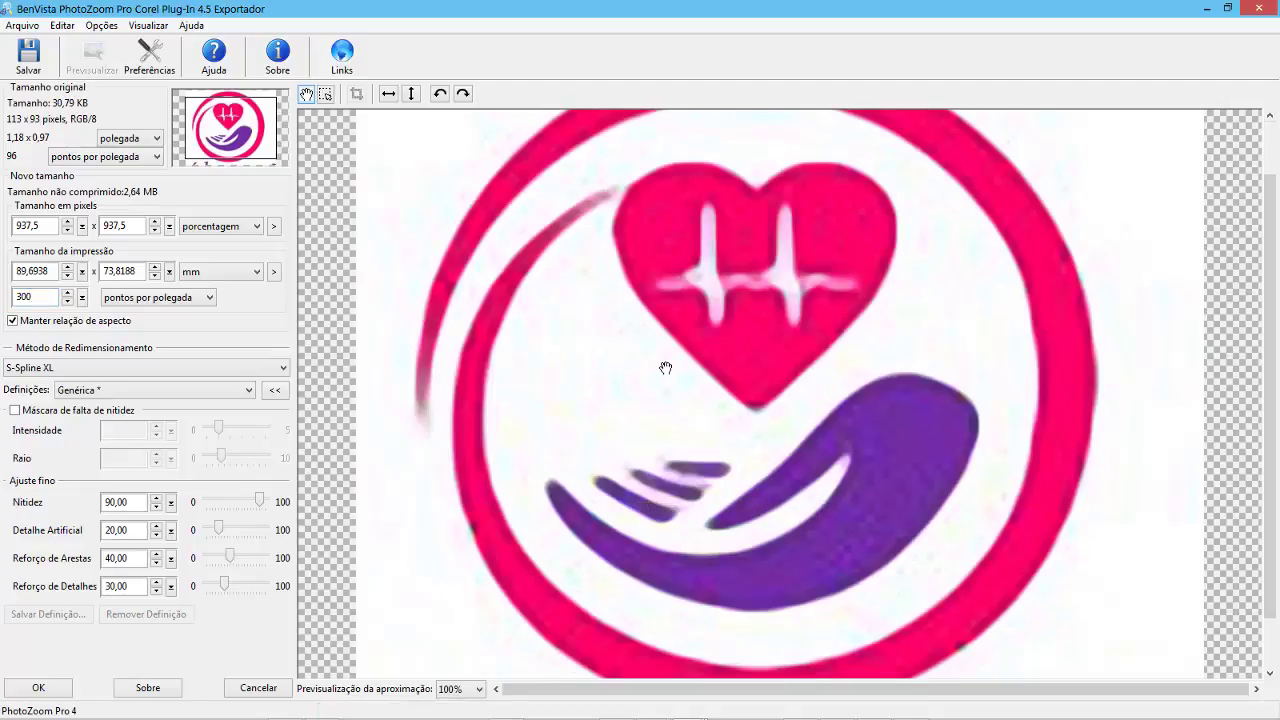
left_click(694, 370)
- Set the logo's size to 200 percent and save it as Sem Nome03.tif without compression, in IBM PC byte order
left_click_drag(40, 226, 12, 232)
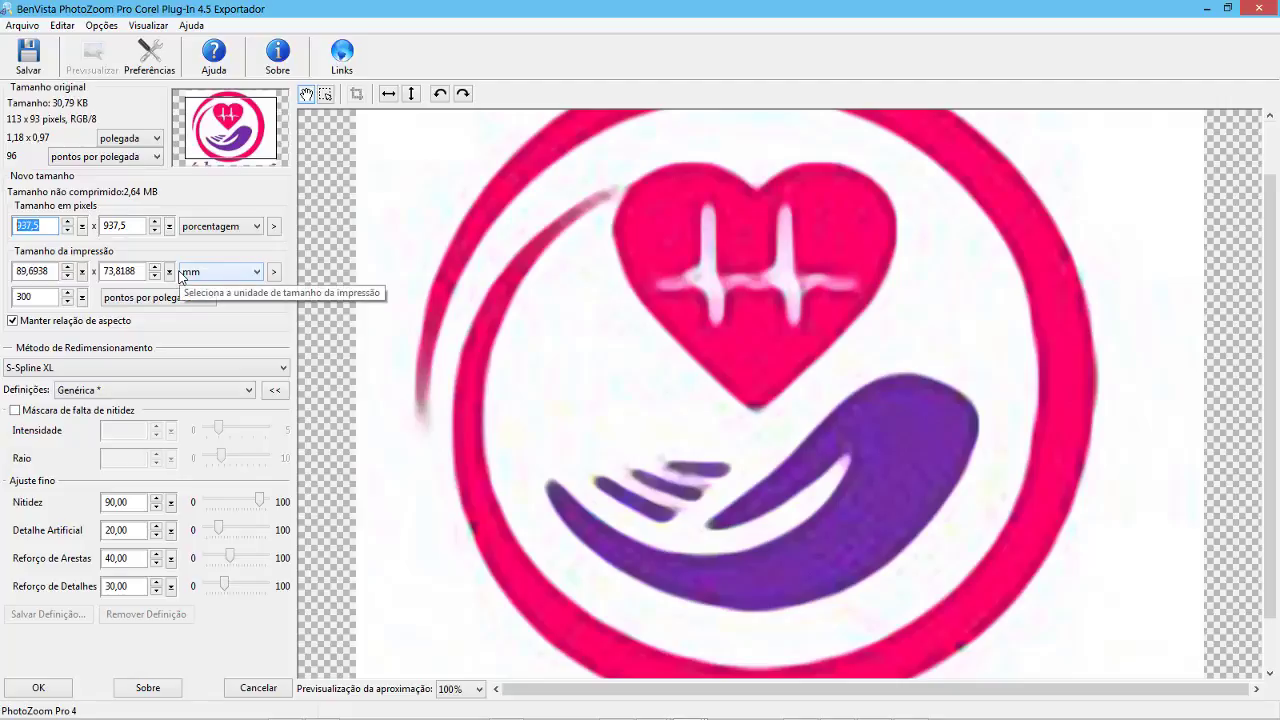
type("200")
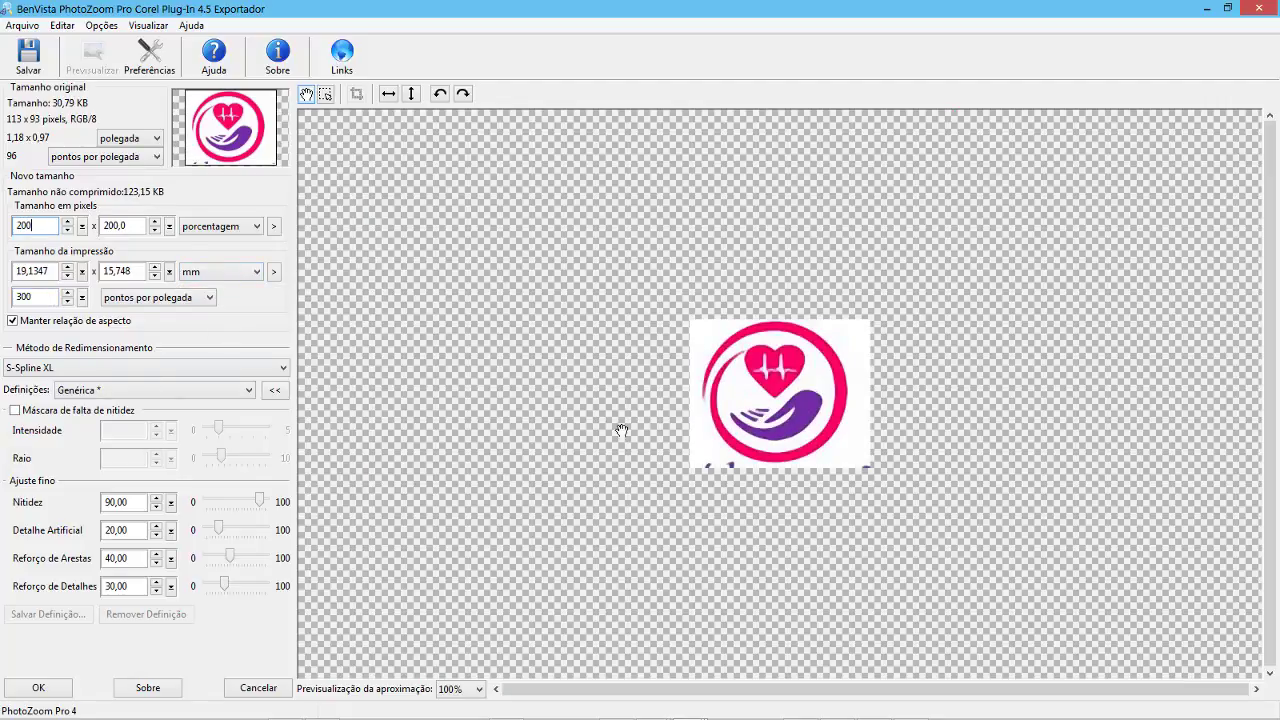
left_click(38, 689)
left_click(670, 455)
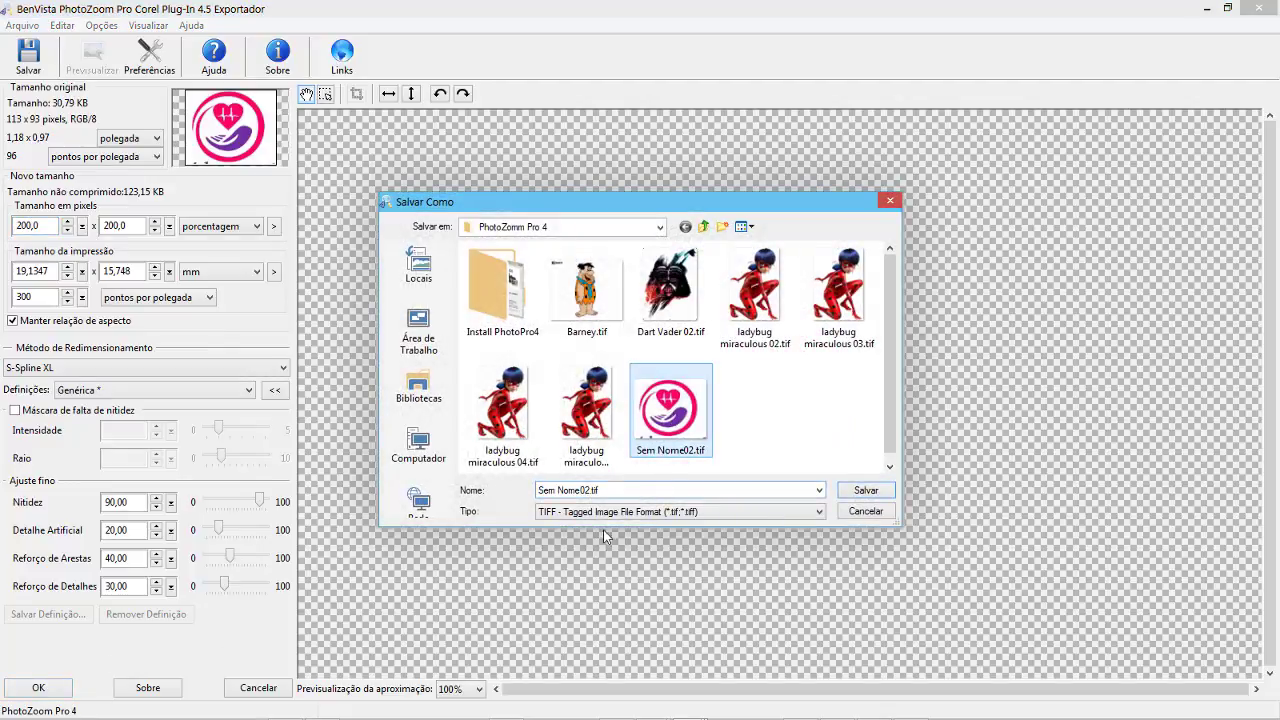
left_click(626, 489)
left_click(626, 489)
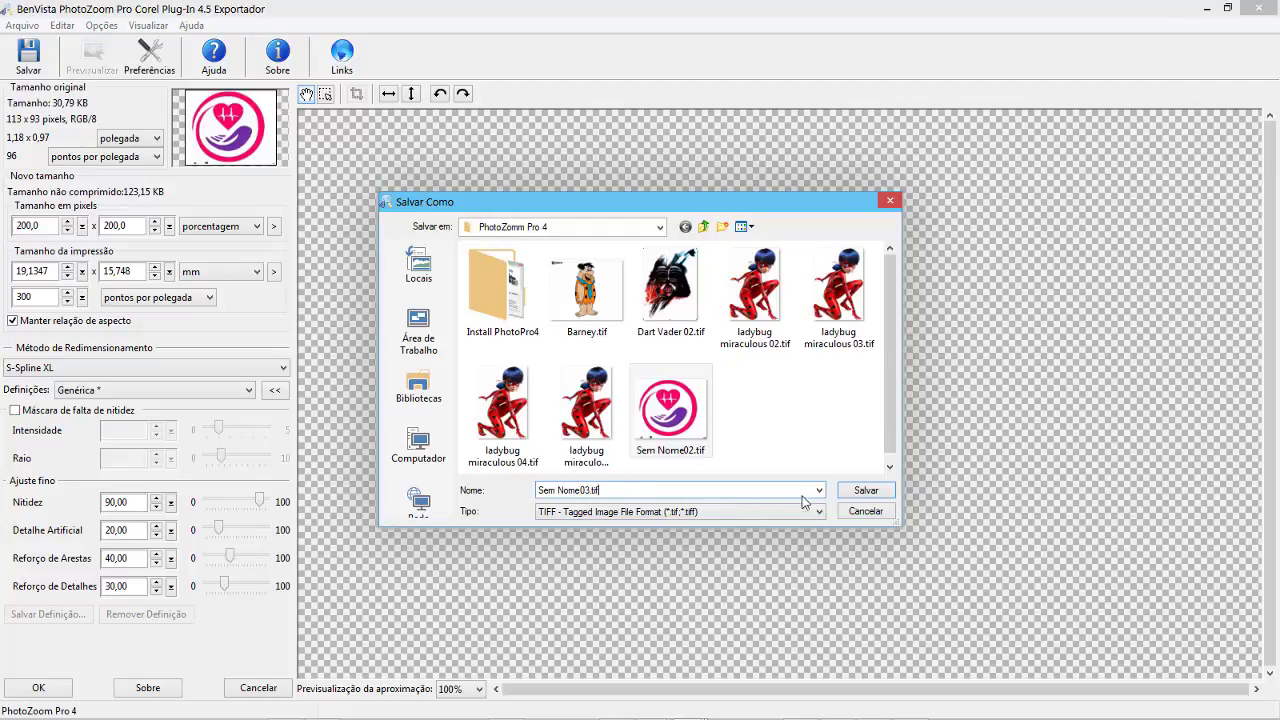
left_click(862, 489)
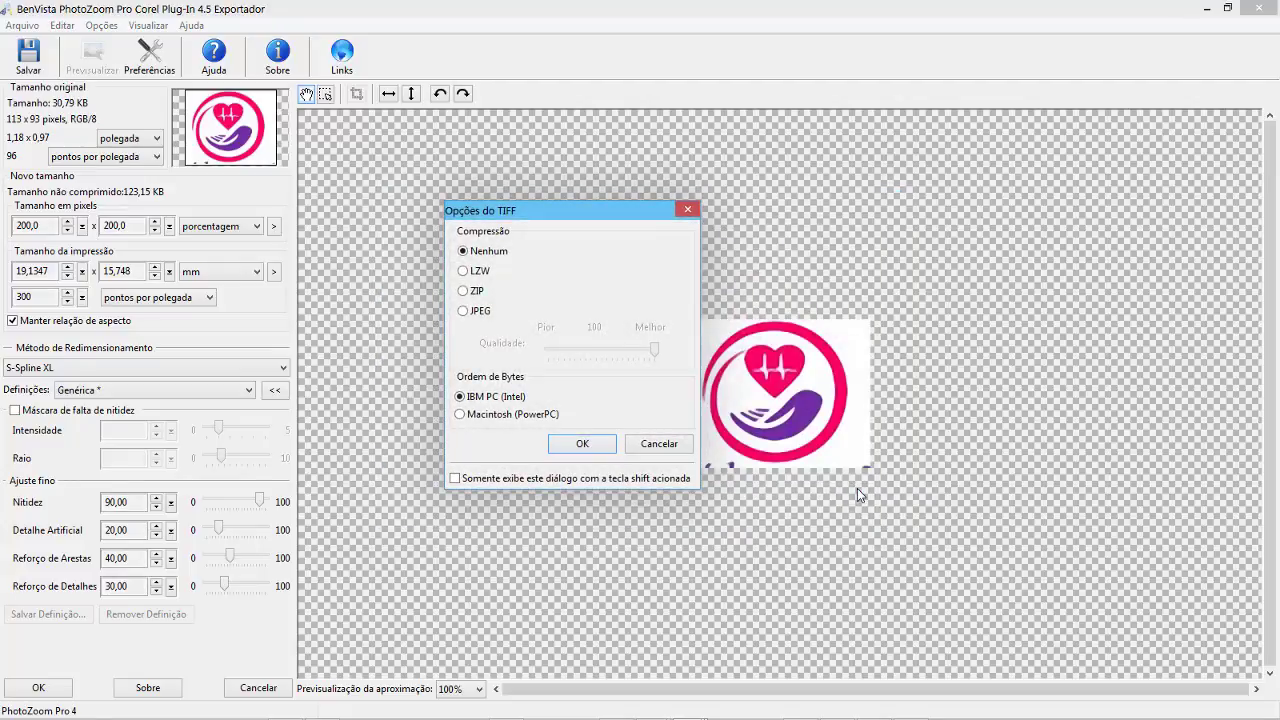
left_click(580, 447)
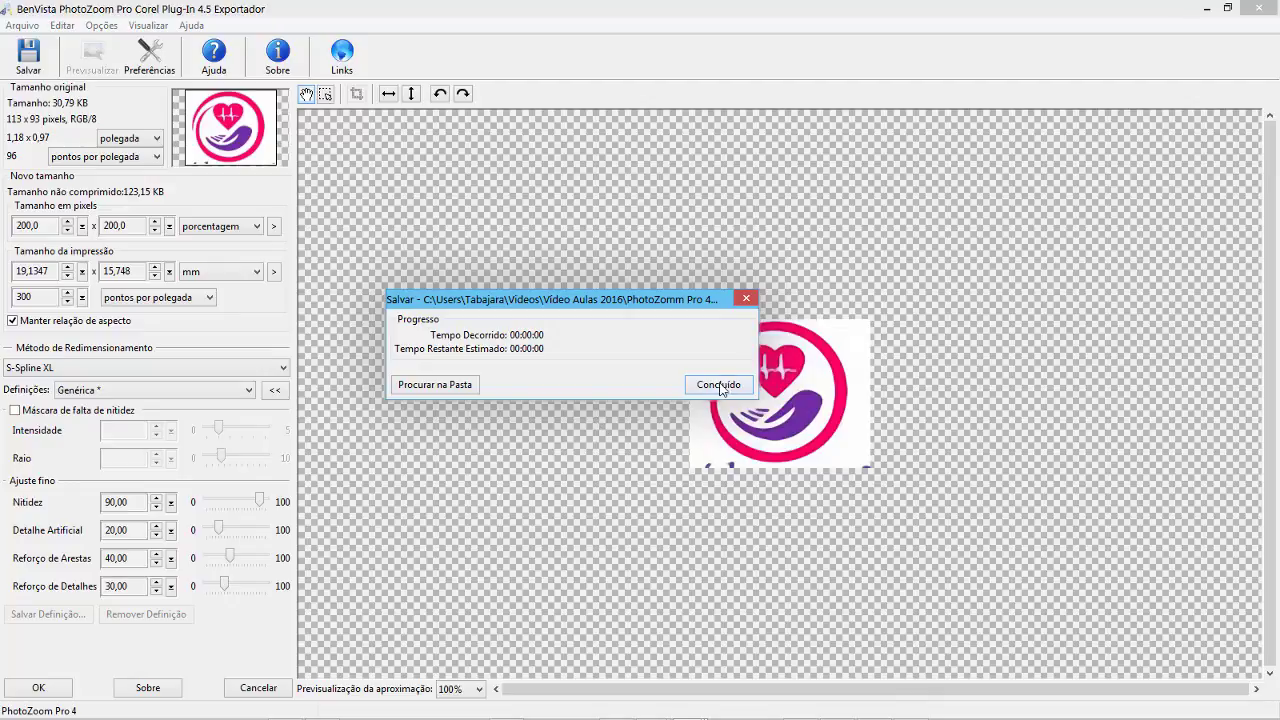
left_click(718, 386)
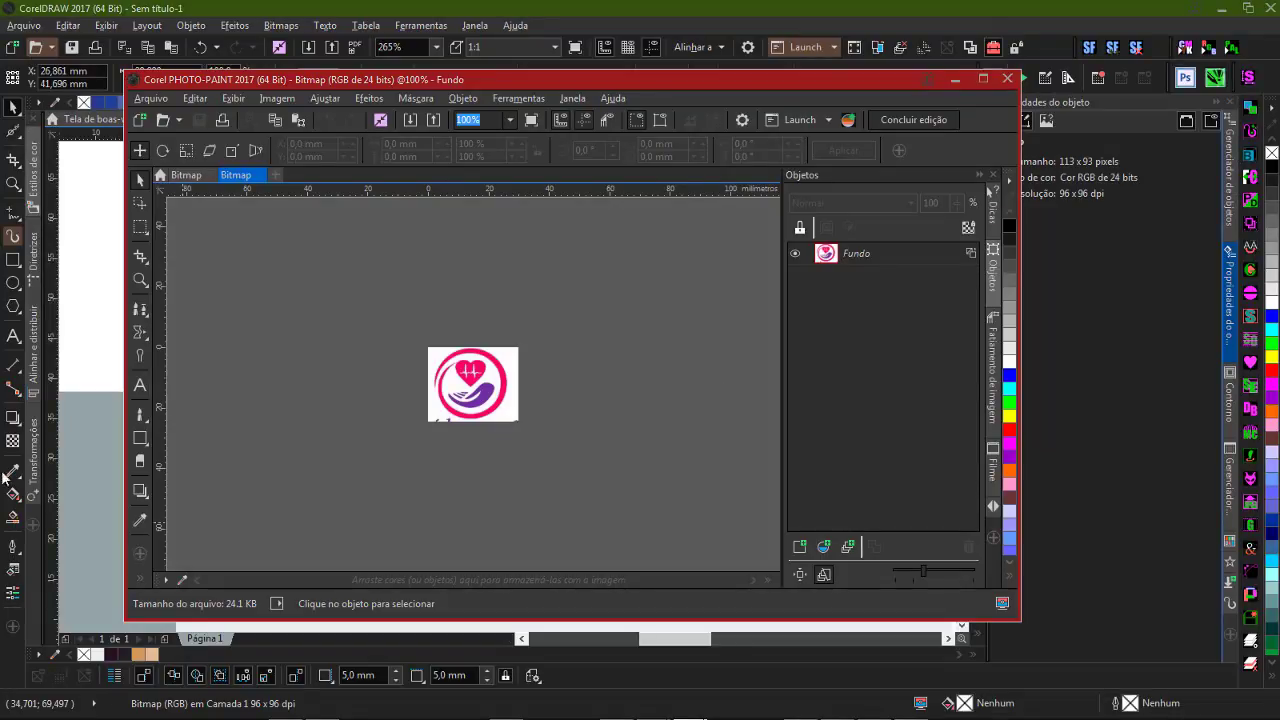
- Switch back to CorelDRAW, place the enlarged logo TIFF beside the small one and compare the two up close
left_click(86, 246)
mouse_move(91, 346)
left_mouse_down()
mouse_move(208, 376)
mouse_move(646, 350)
left_mouse_up()
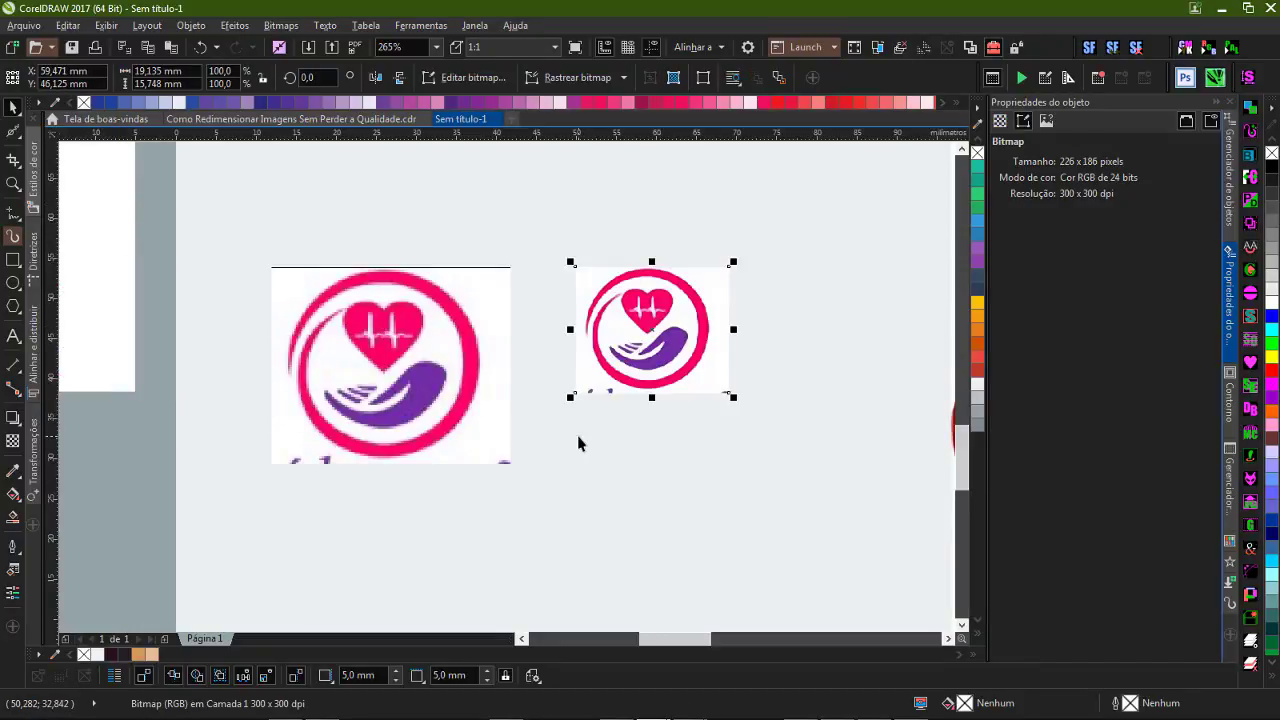
key("F4")
left_click_drag(318, 440, 505, 519)
left_click_drag(266, 274, 820, 520)
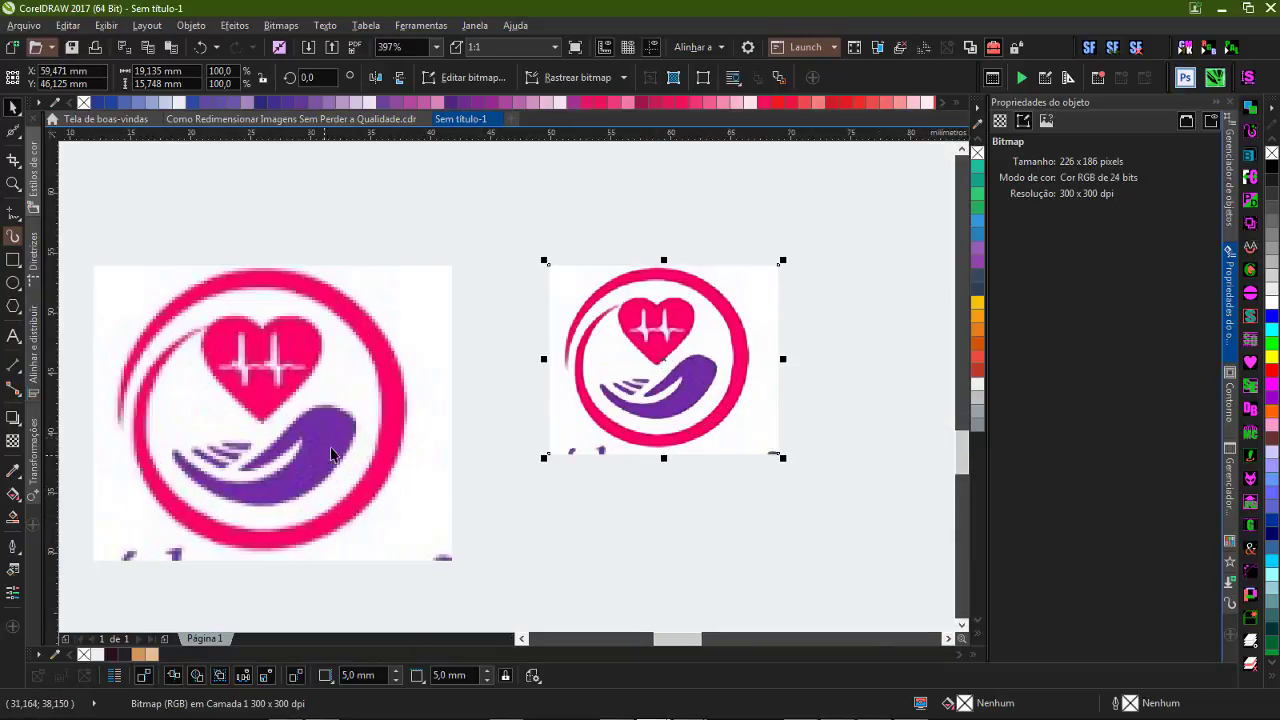
- Outline-trace the enlarged logo bitmap as Clipart, with the original image deleted and the background removed, and accept the result
left_click(638, 500)
left_click(640, 377)
left_click_drag(493, 243, 825, 505)
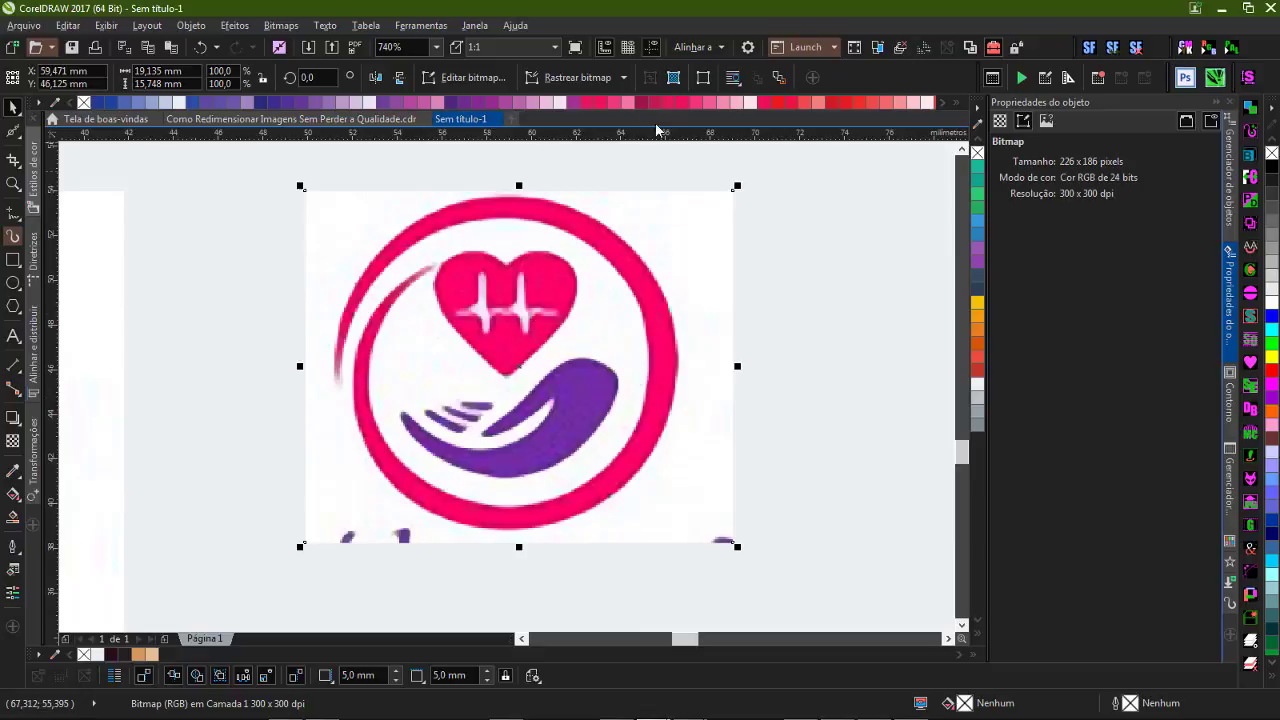
left_click(580, 80)
mouse_move(600, 134)
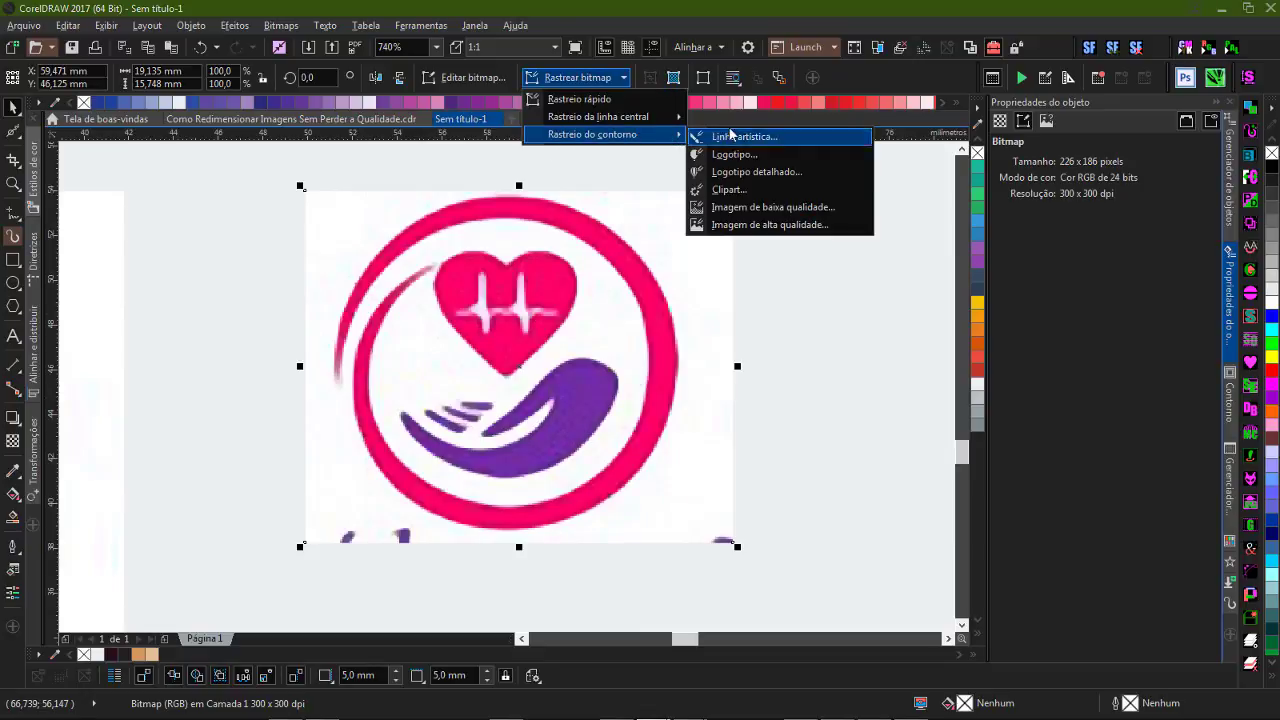
left_click(729, 189)
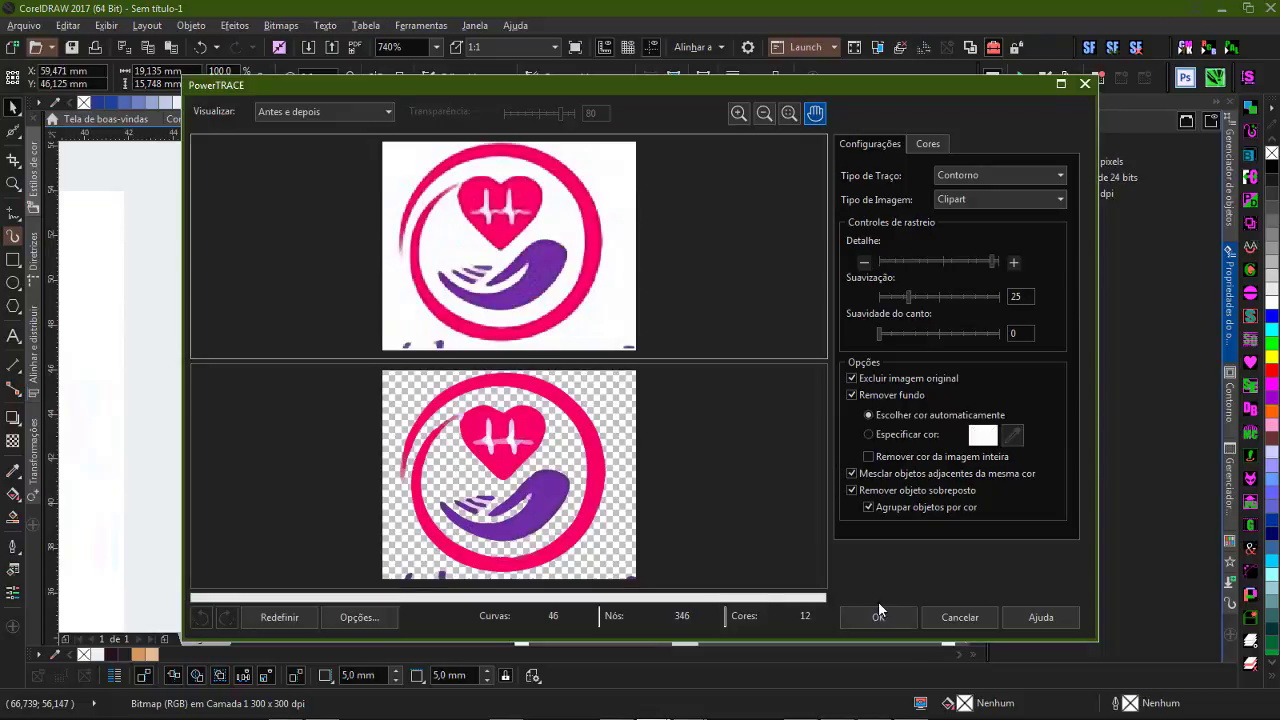
left_click(893, 616)
- Move the traced logo about 20 mm farther from the small bitmap and examine the separate colour shapes of its hand and heart
scroll(661, 502, "down", 2)
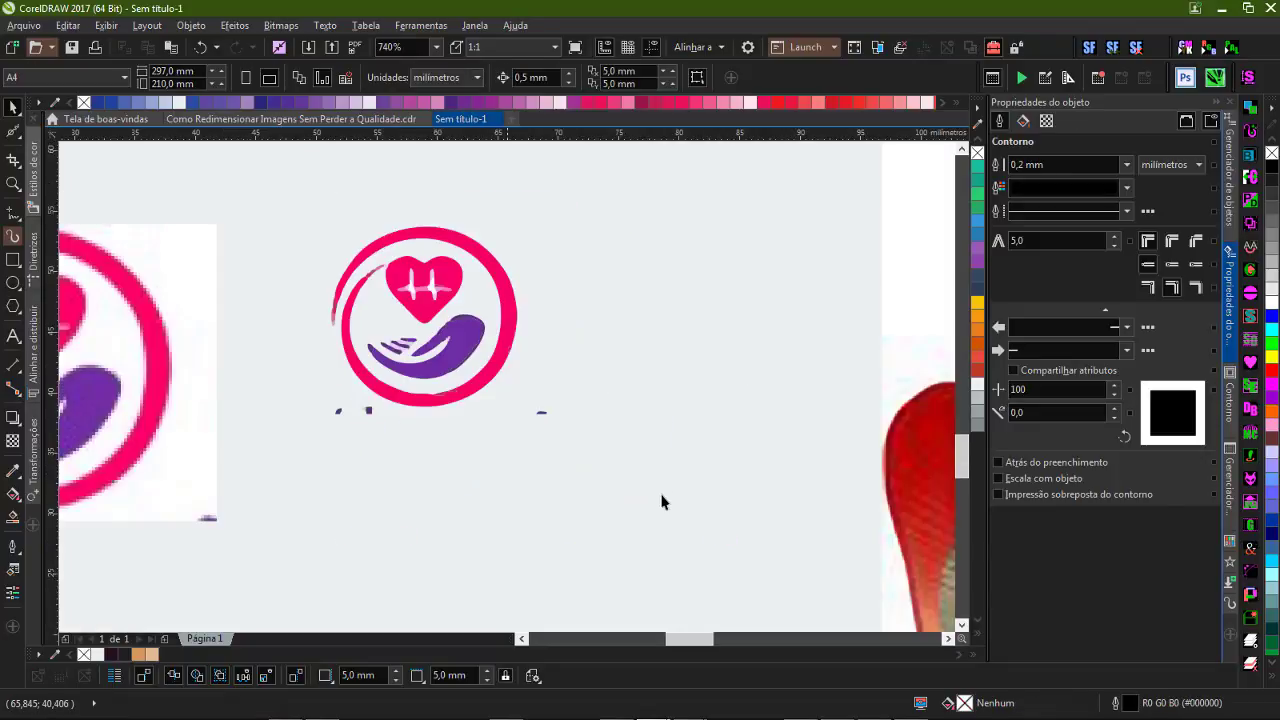
left_click_drag(500, 340, 743, 315)
left_click(684, 420)
key("F2")
left_click_drag(531, 229, 803, 412)
left_click(466, 400, "ctrl")
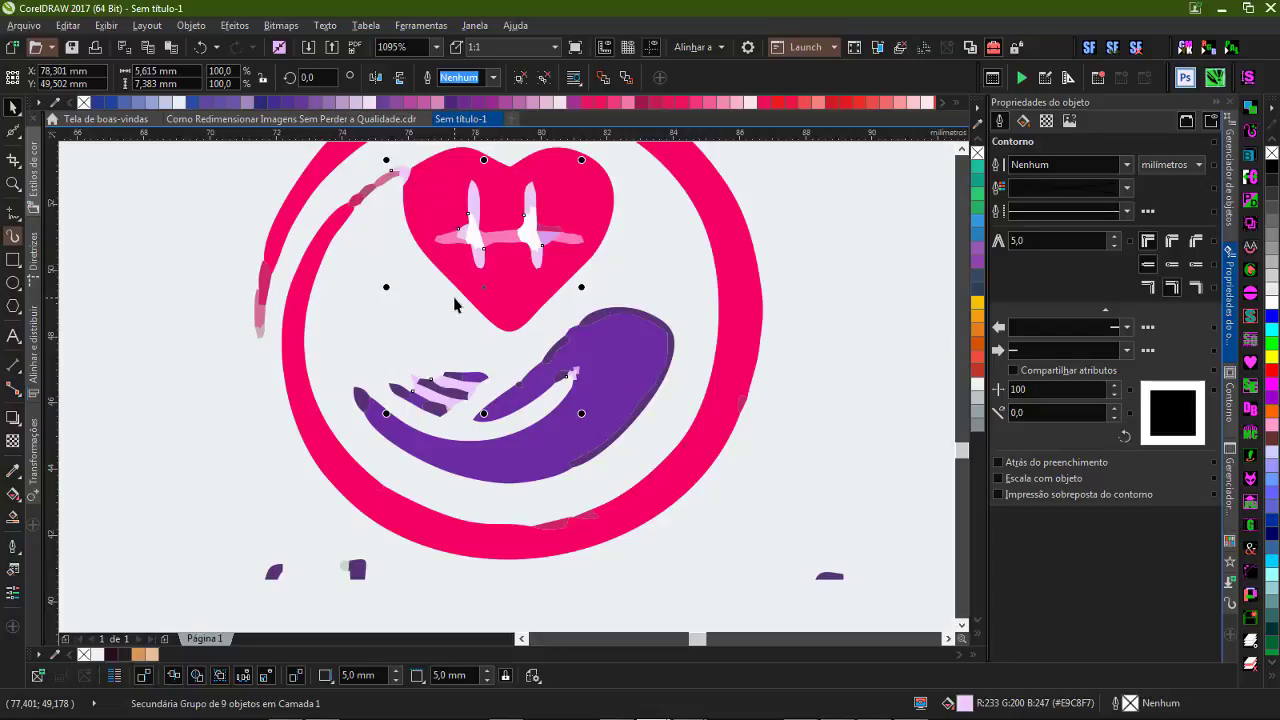
scroll(454, 305, "down", 8)
key("Escape")
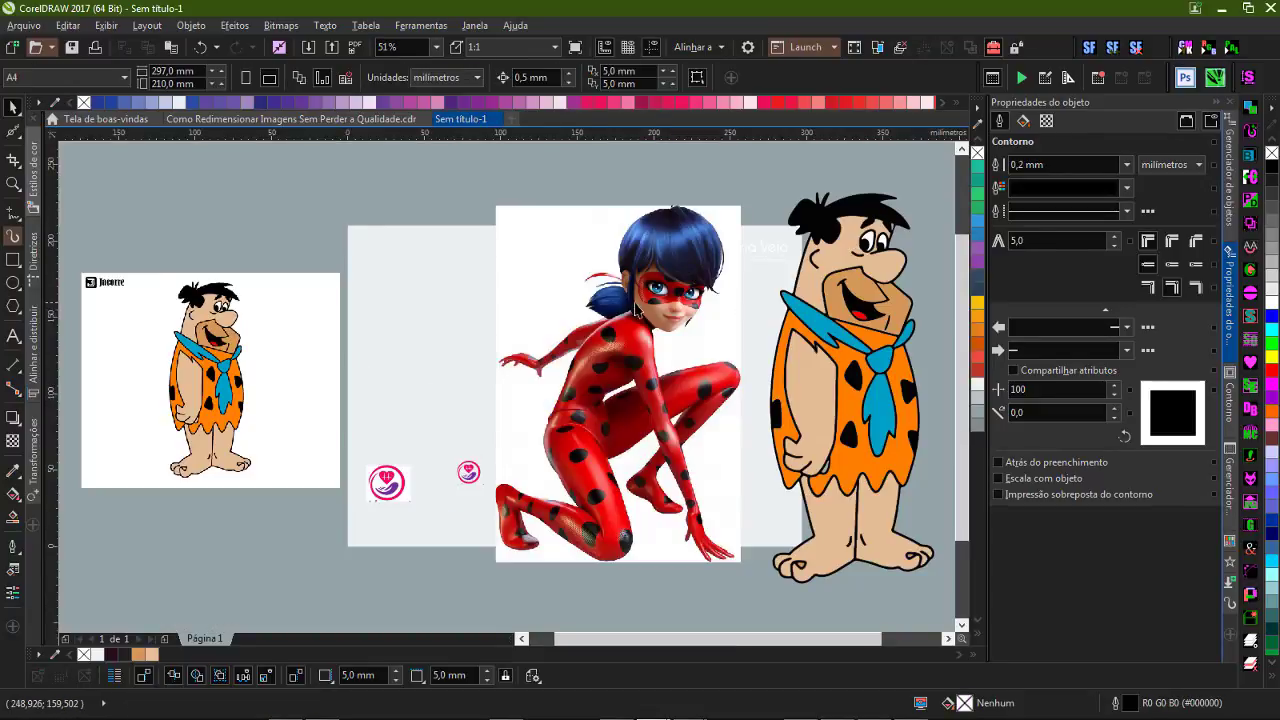
- Examine the large Ladybug bitmap up close, and move it aside to the left and back to about its place
scroll(754, 363, "up", 4)
scroll(622, 361, "down", 2)
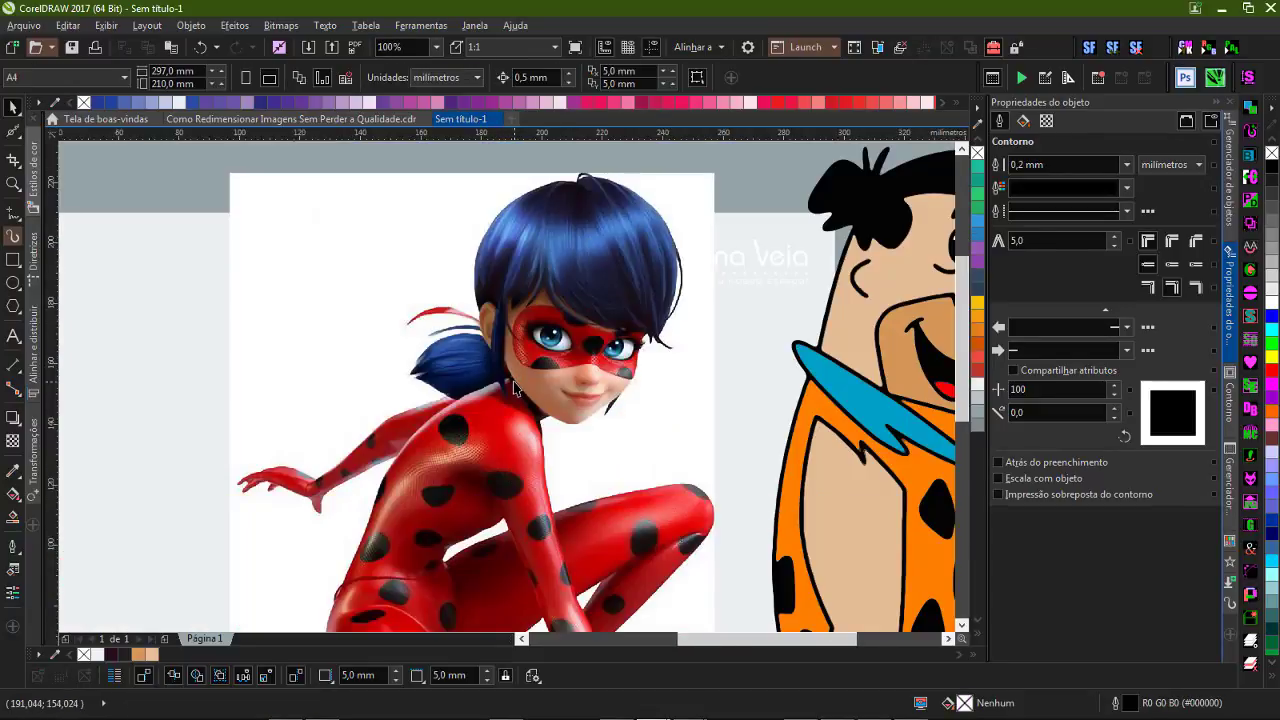
scroll(516, 390, "down", 2)
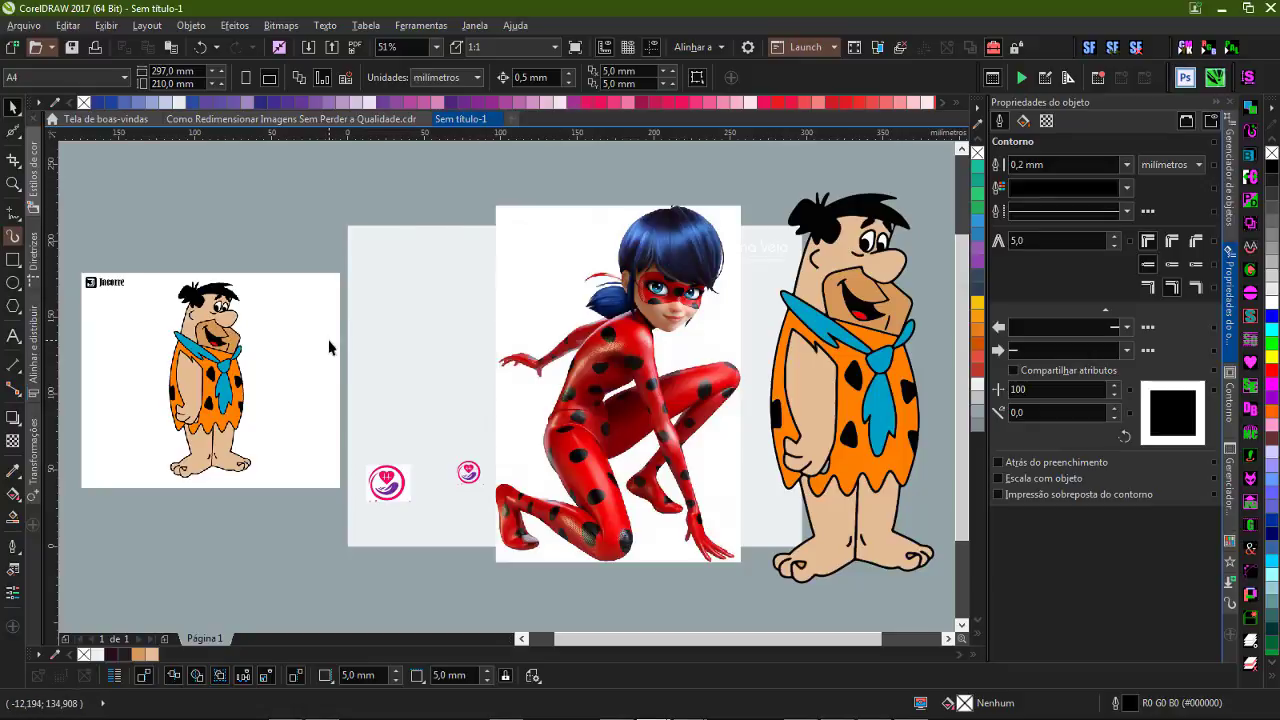
left_click(620, 337)
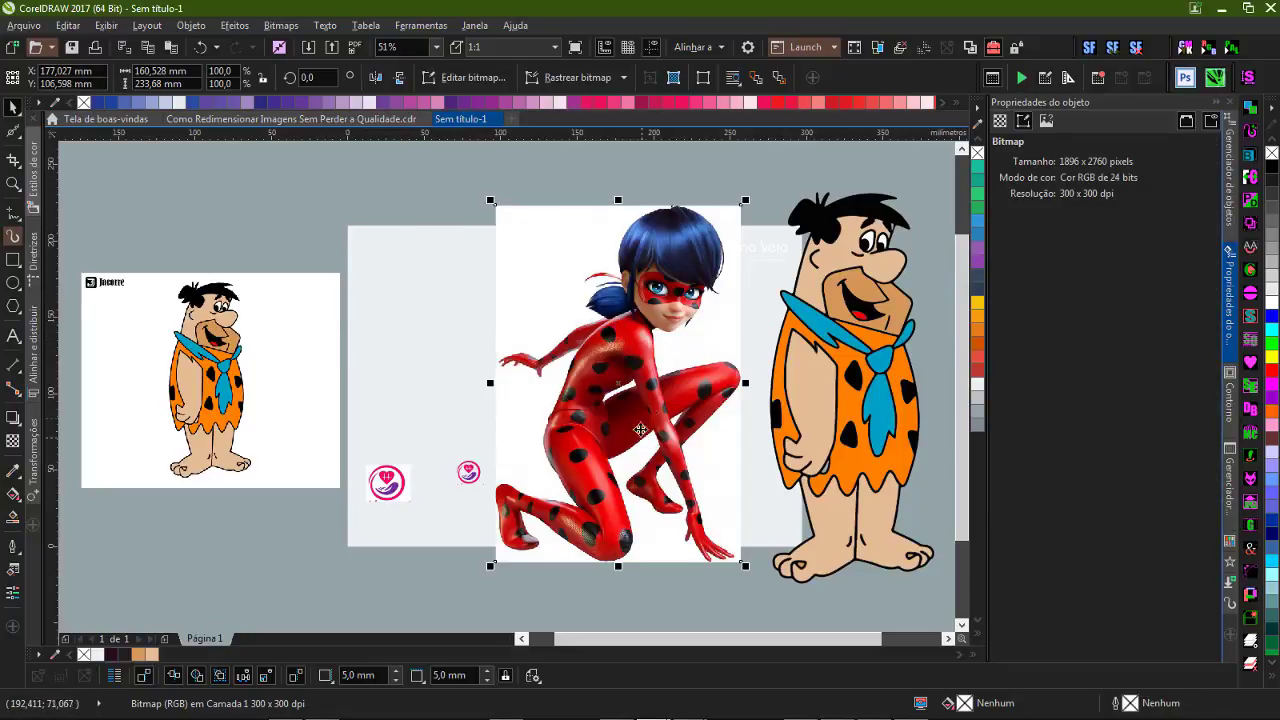
left_click_drag(642, 437, 432, 430)
left_click_drag(302, 437, 508, 434)
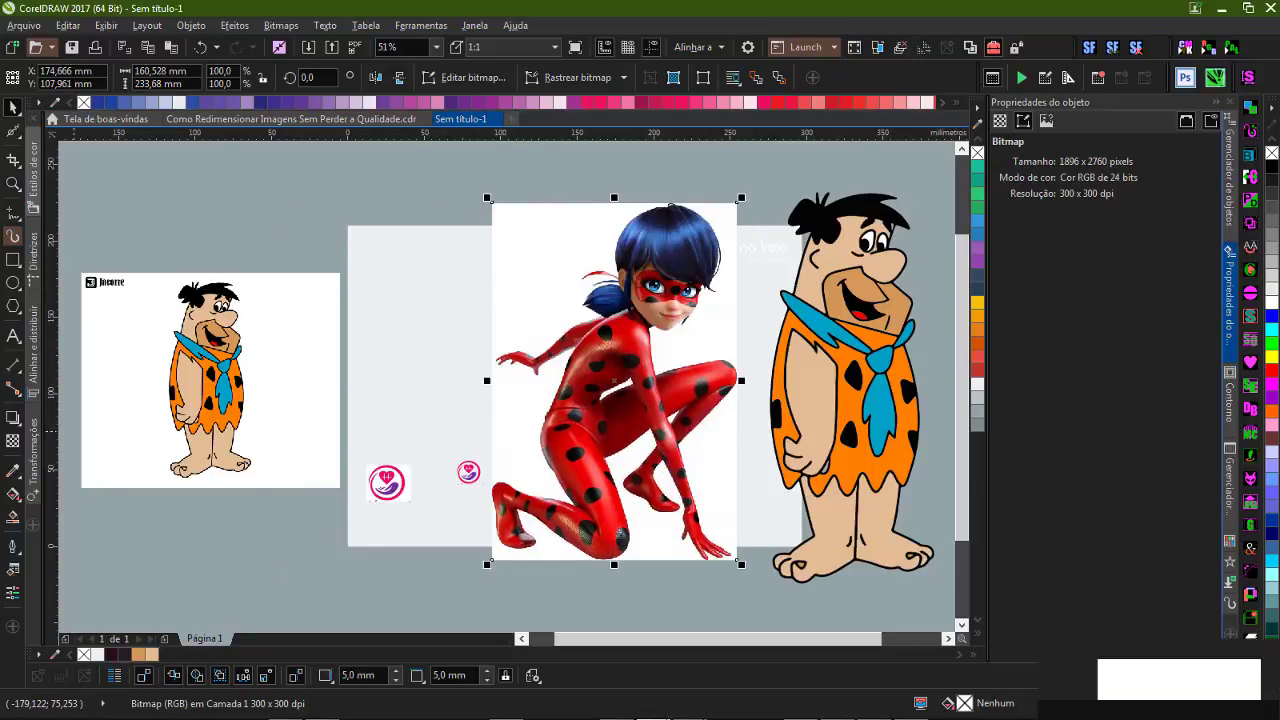
- Place the small Ladybug bitmap on the page beside the enlarged one, and select the enlarged bitmap again
left_click_drag(229, 486, 422, 342)
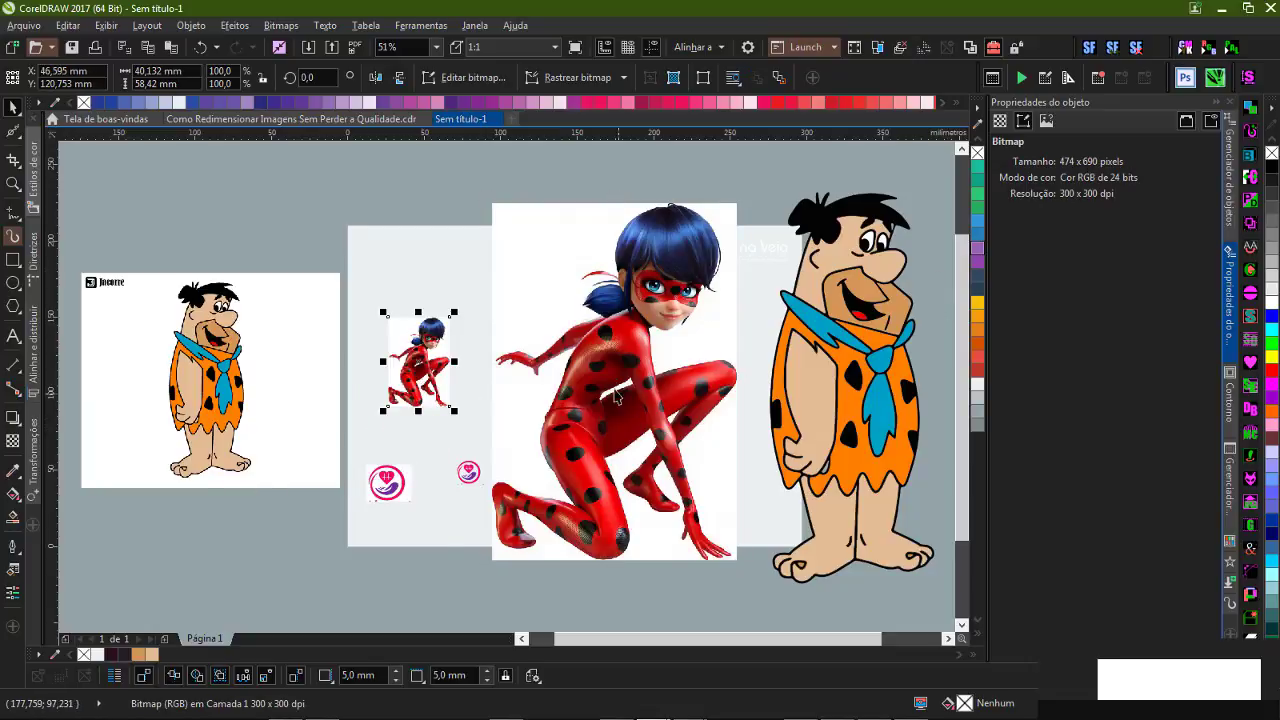
key("Tab")
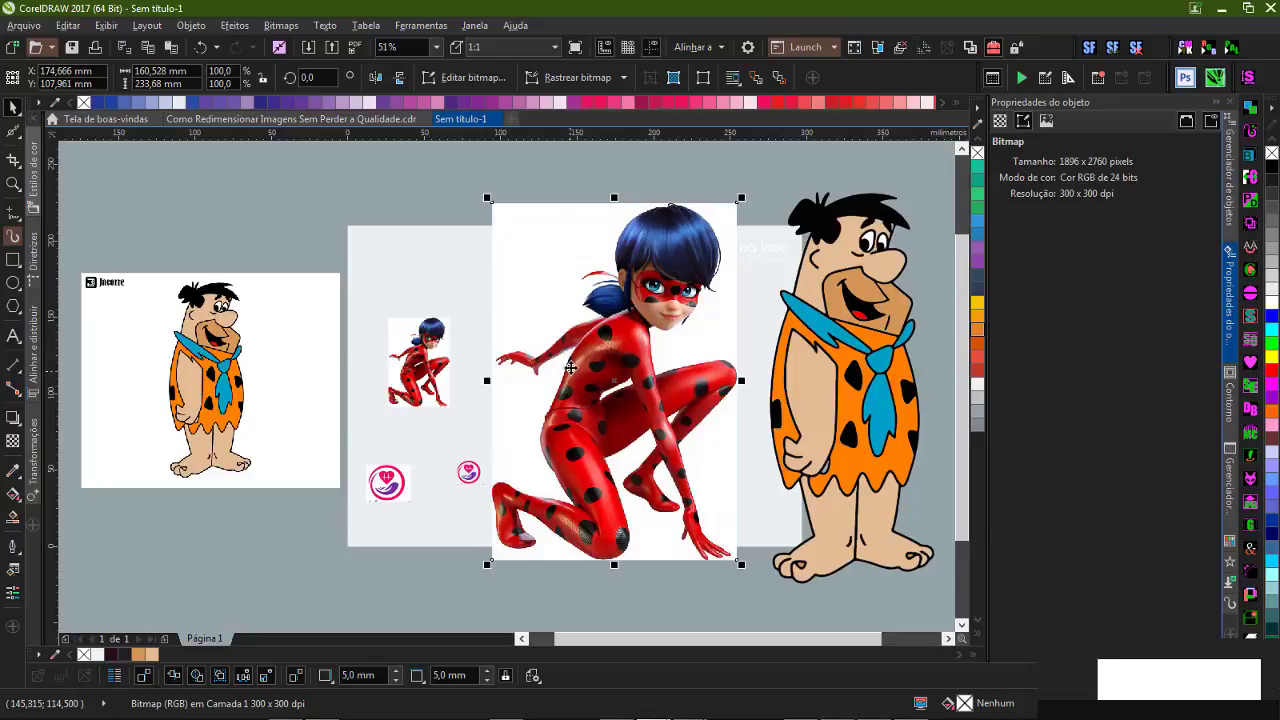
- Open the enlarged Ladybug bitmap in Topaz Clean 3, examine the face at 100%, and leave the plug-in without applying it
left_click(833, 48)
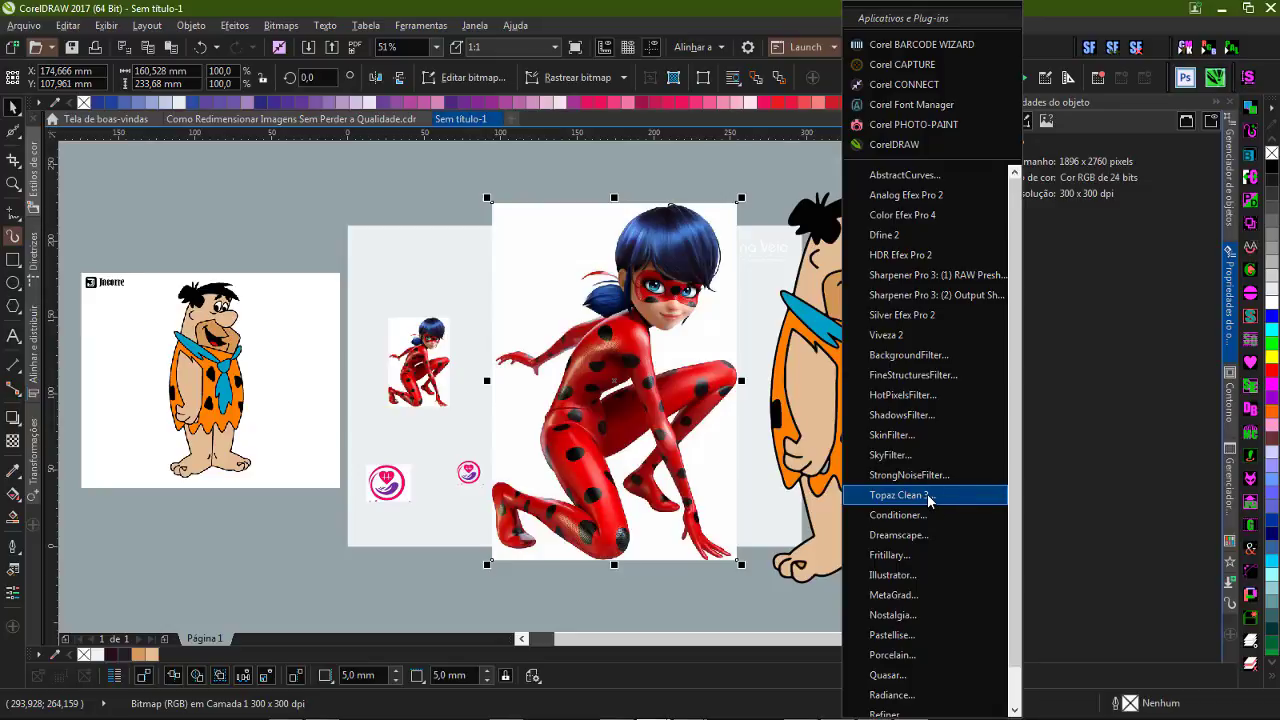
left_click(930, 498)
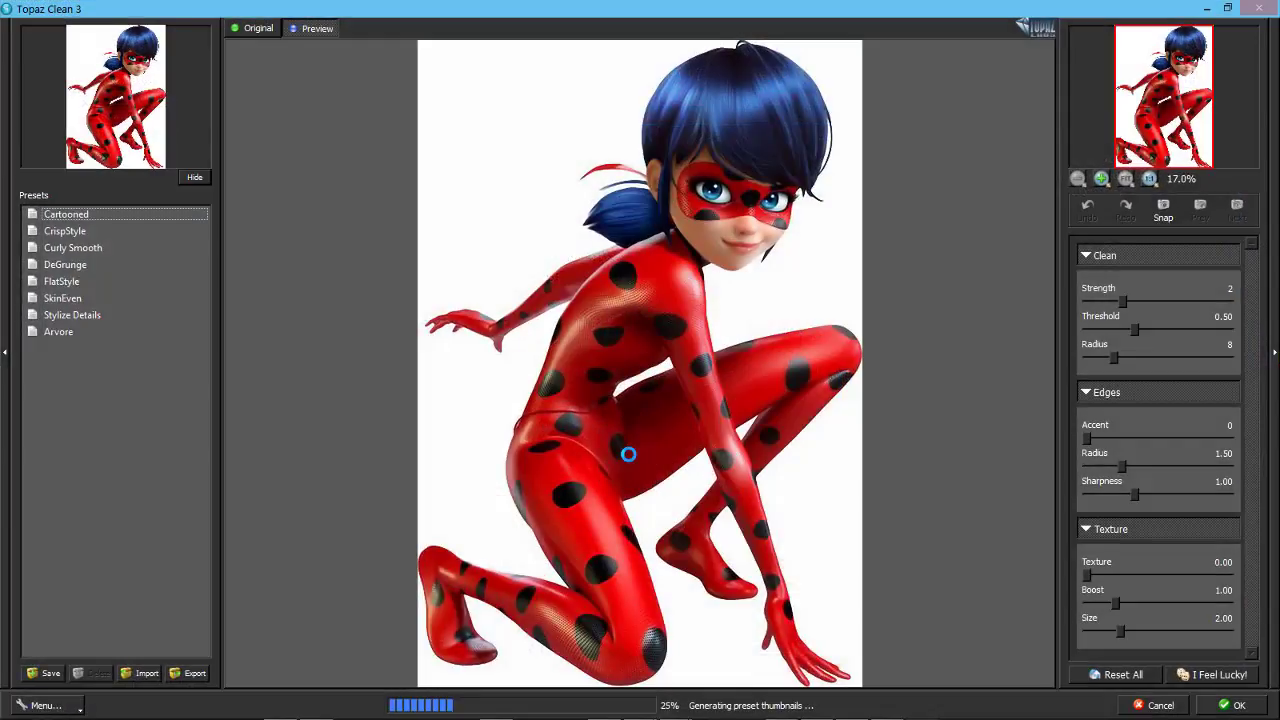
left_click(628, 455)
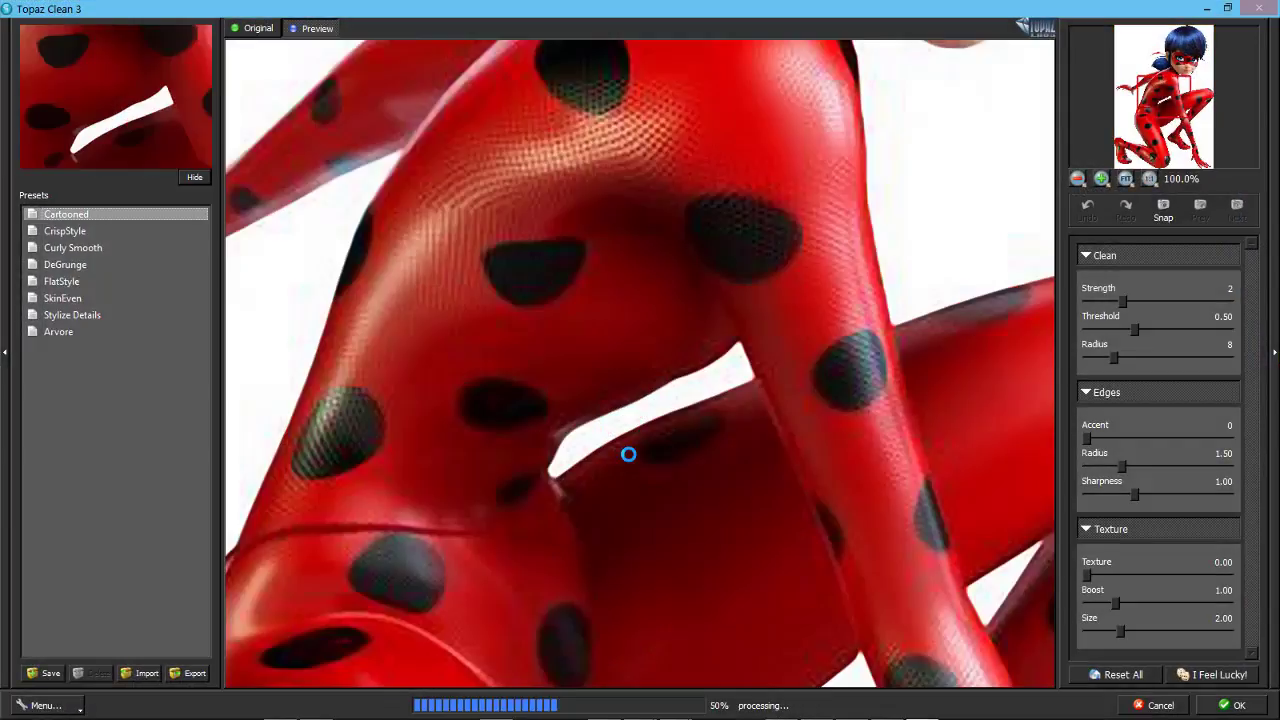
left_click_drag(774, 217, 731, 320)
left_click_drag(656, 265, 724, 390)
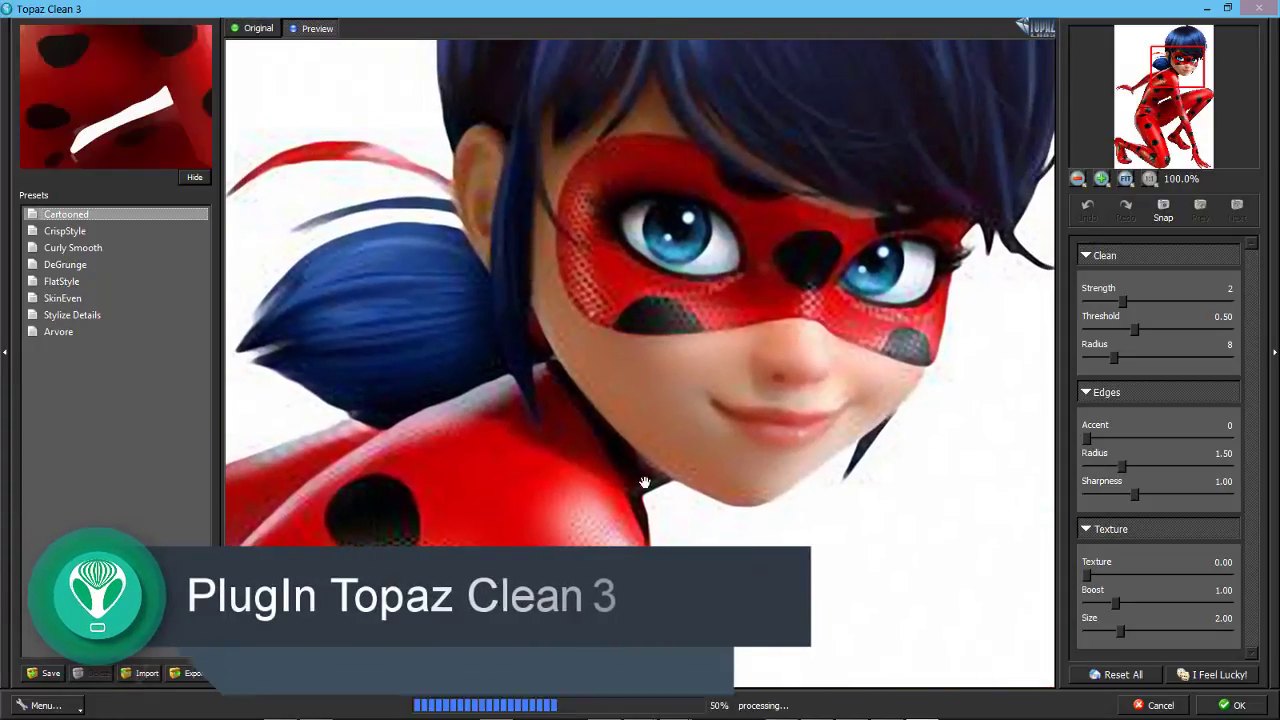
left_click_drag(766, 488, 557, 577)
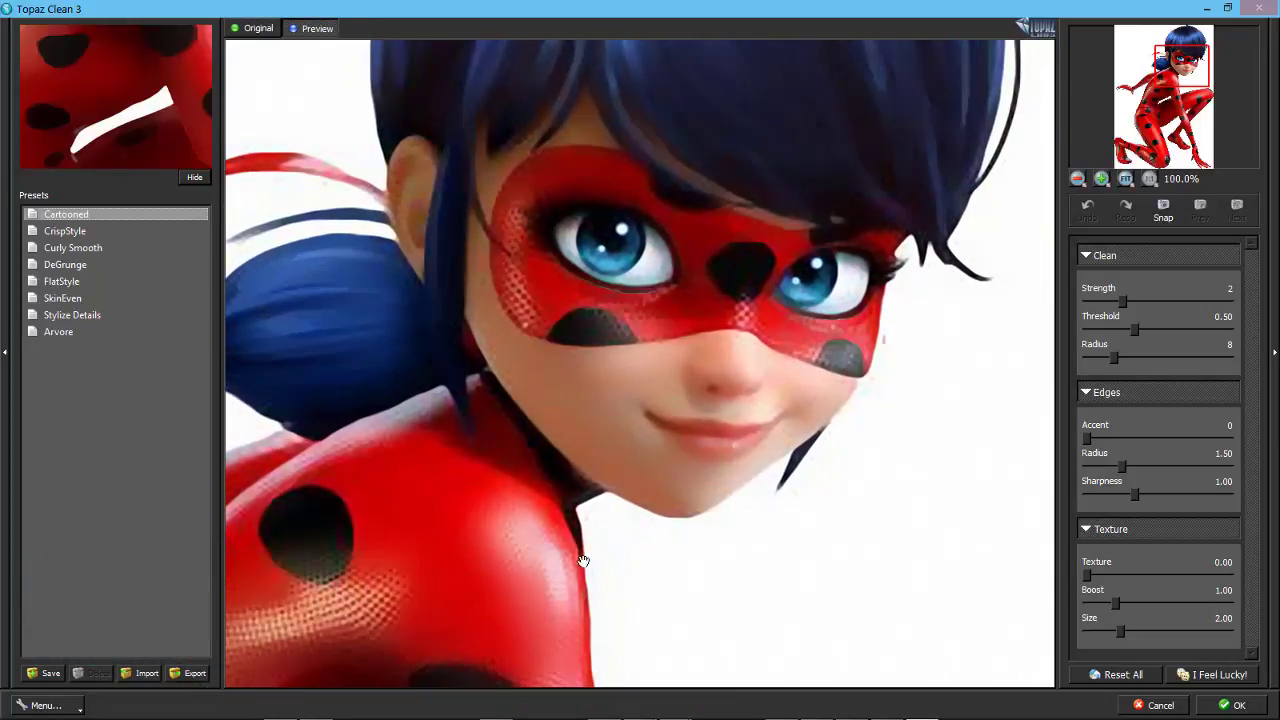
key("Down")
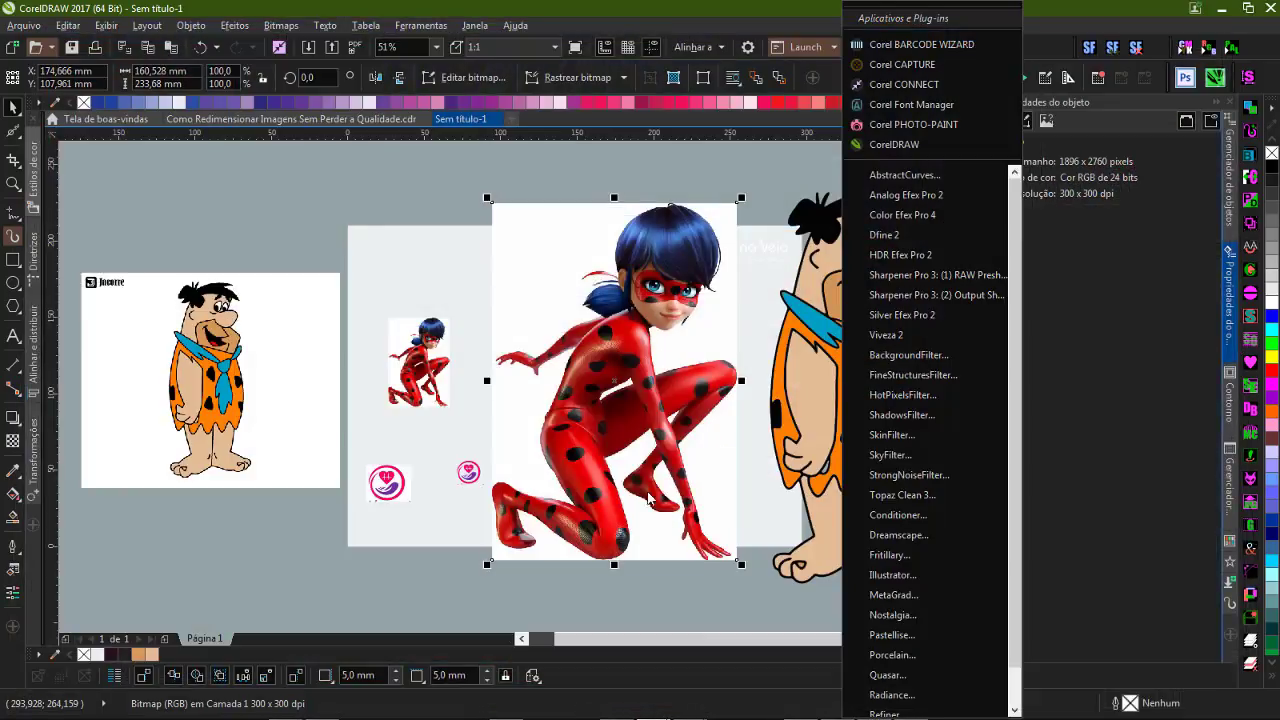
- Compare the face details of the enlarged Ladybug bitmap with those of the small one up close
left_click(631, 328)
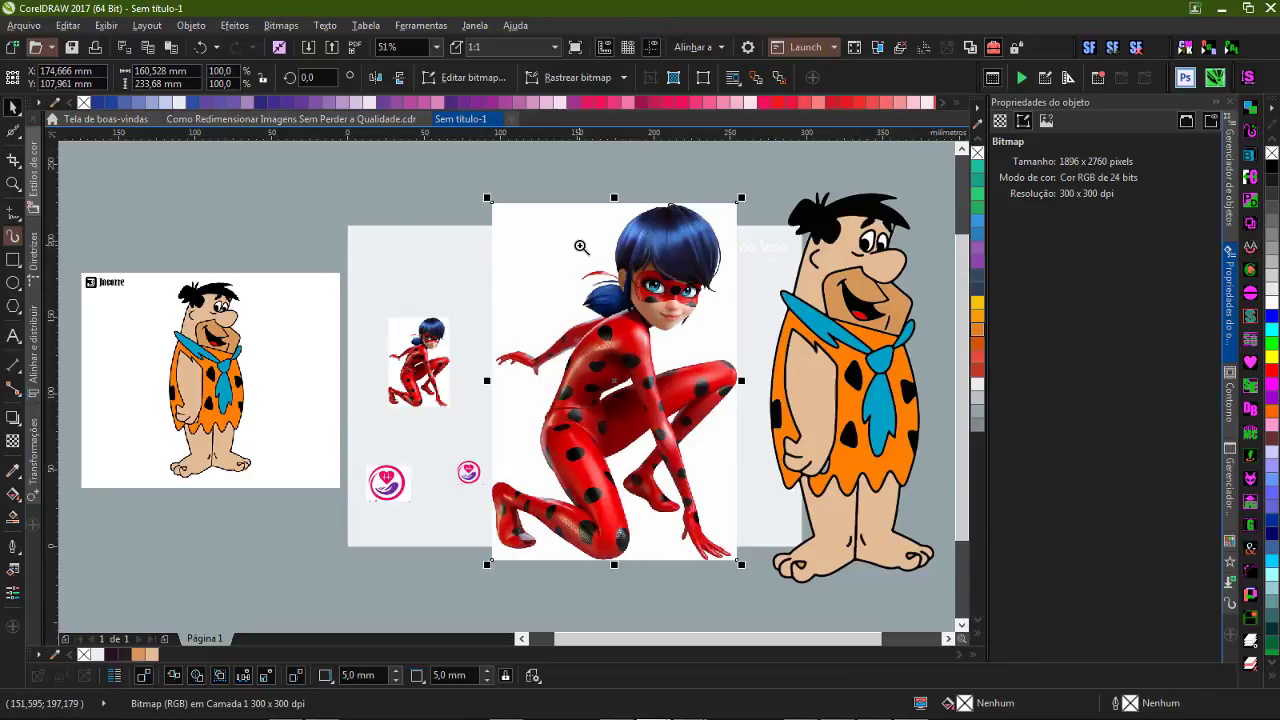
scroll(712, 350, "up", 4)
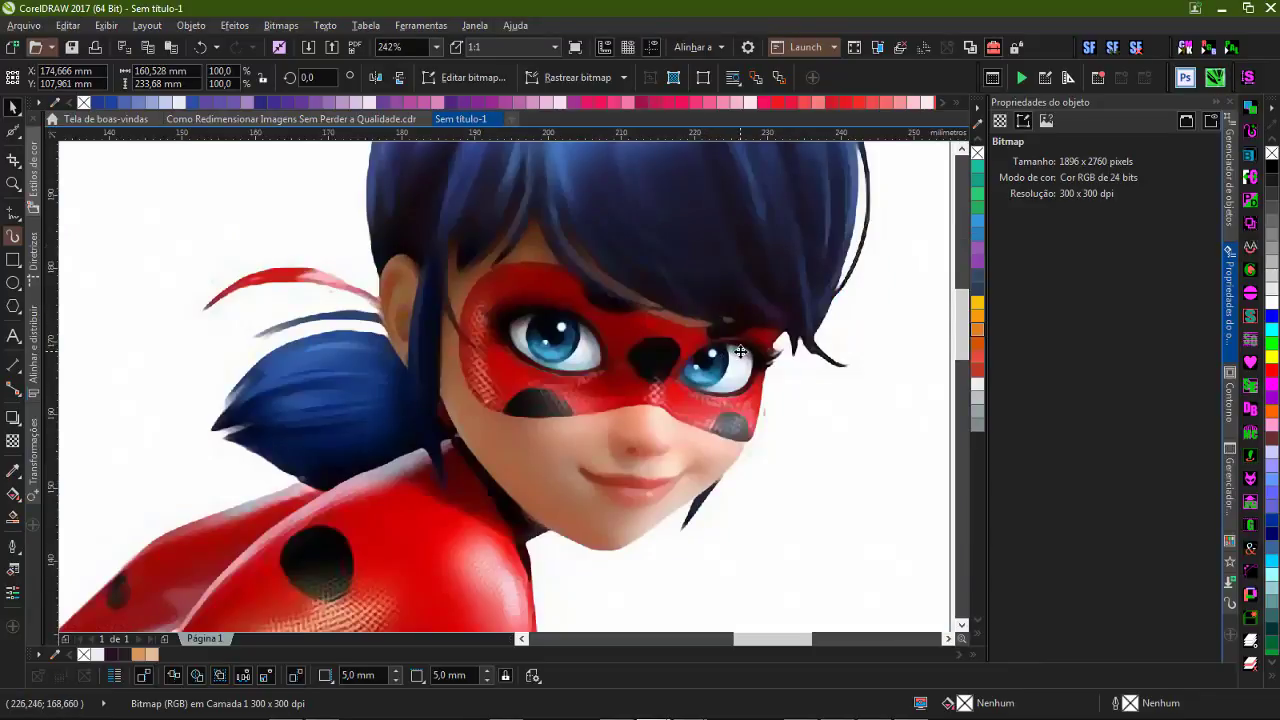
left_click_drag(740, 350, 507, 387)
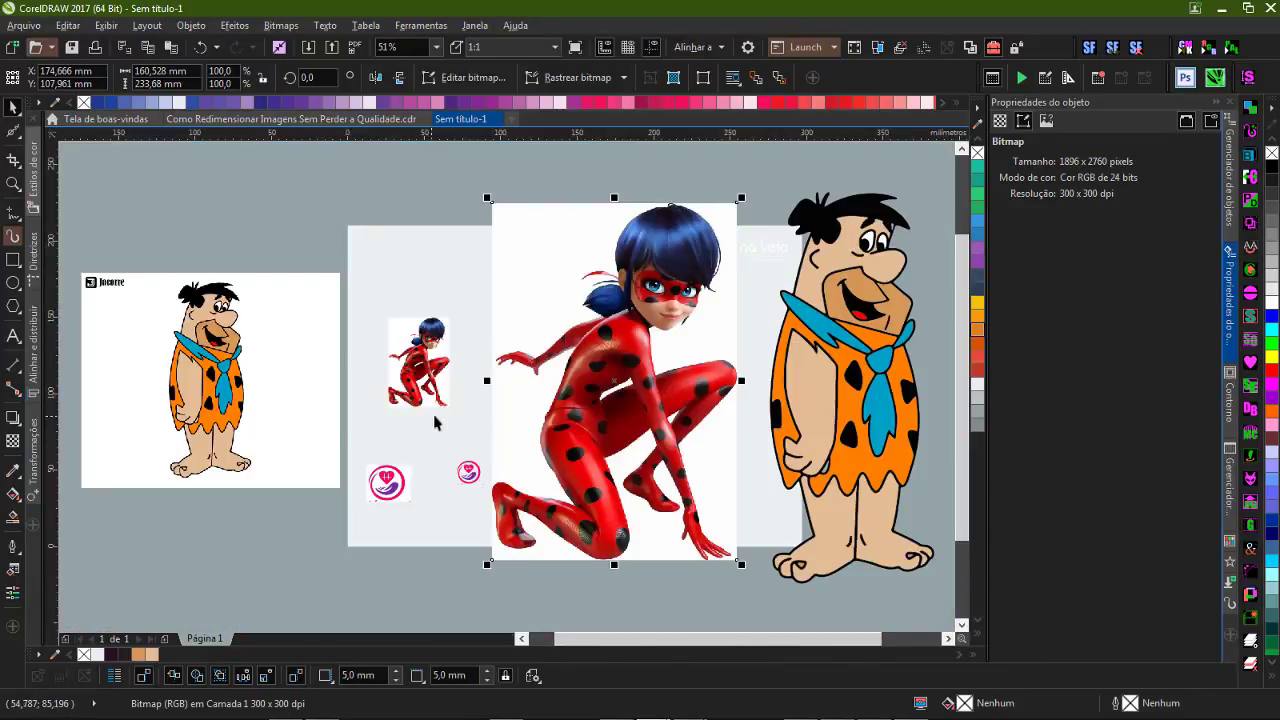
scroll(486, 557, "up", 3)
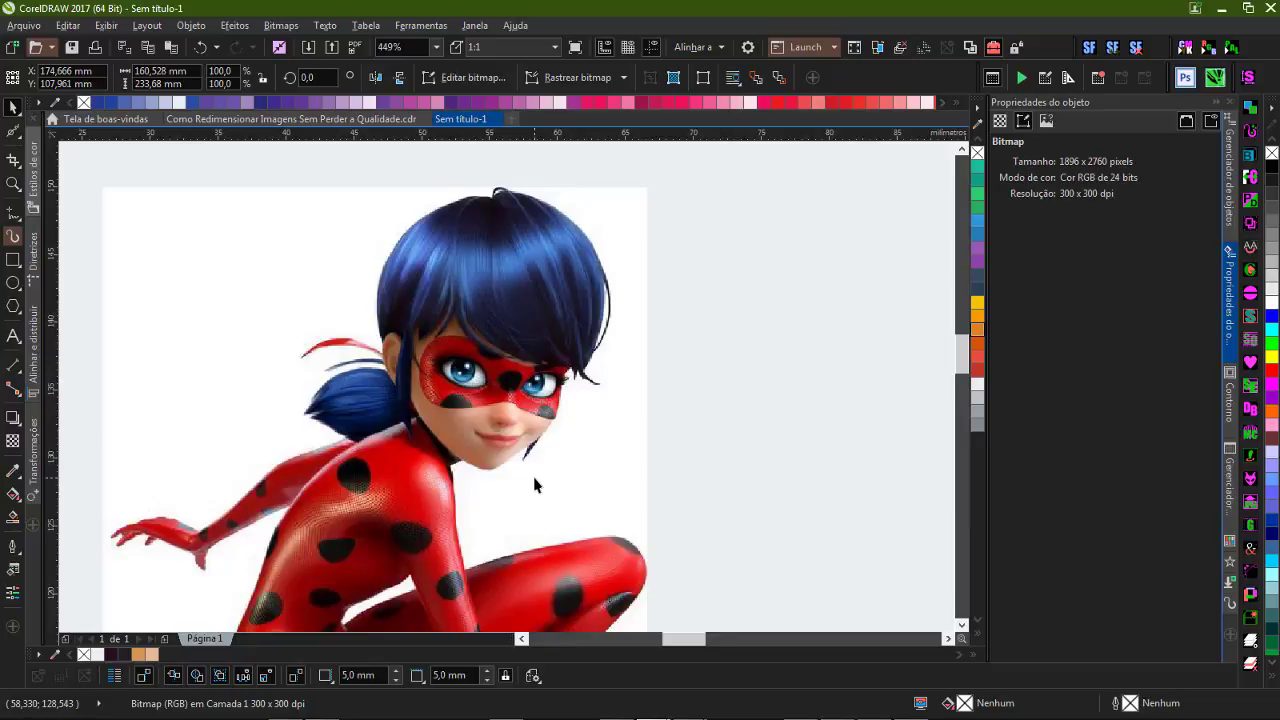
scroll(534, 484, "down", 6)
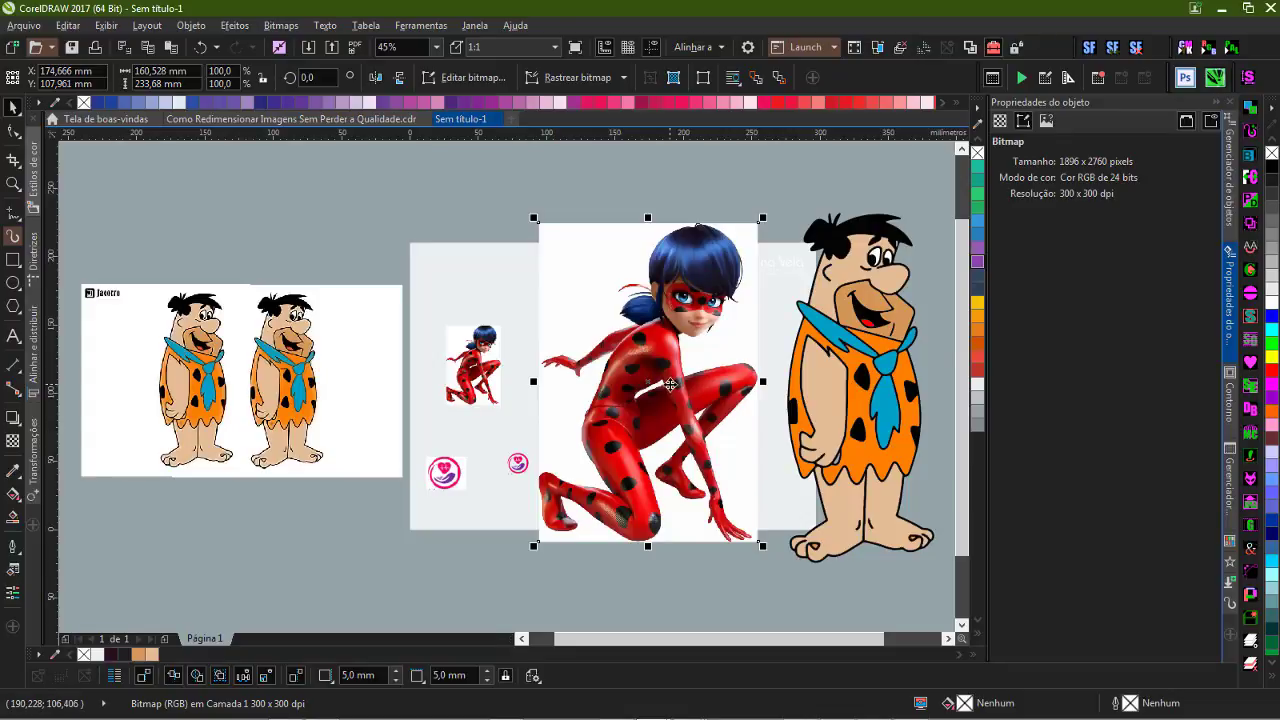
- Delete all objects from the drawing and place the small Darth Vader bitmap on the left half of the page
key("ctrl+a")
key("Delete")
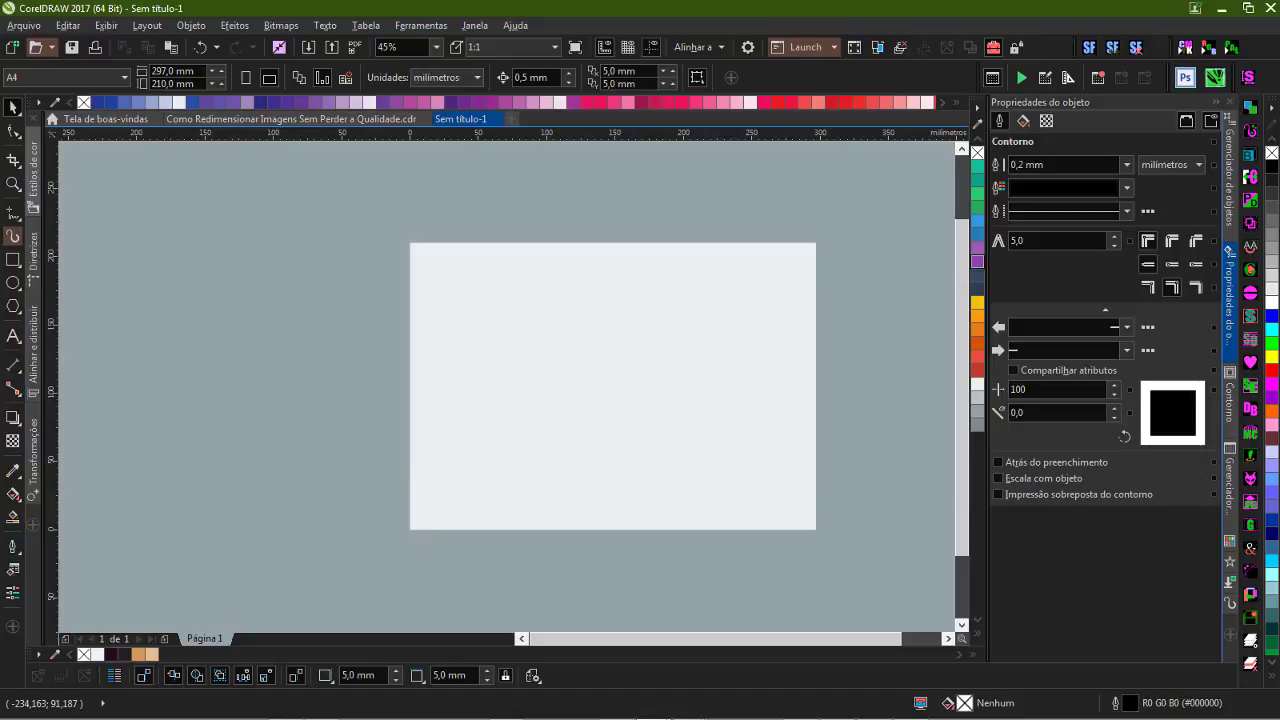
left_click_drag(481, 472, 510, 392)
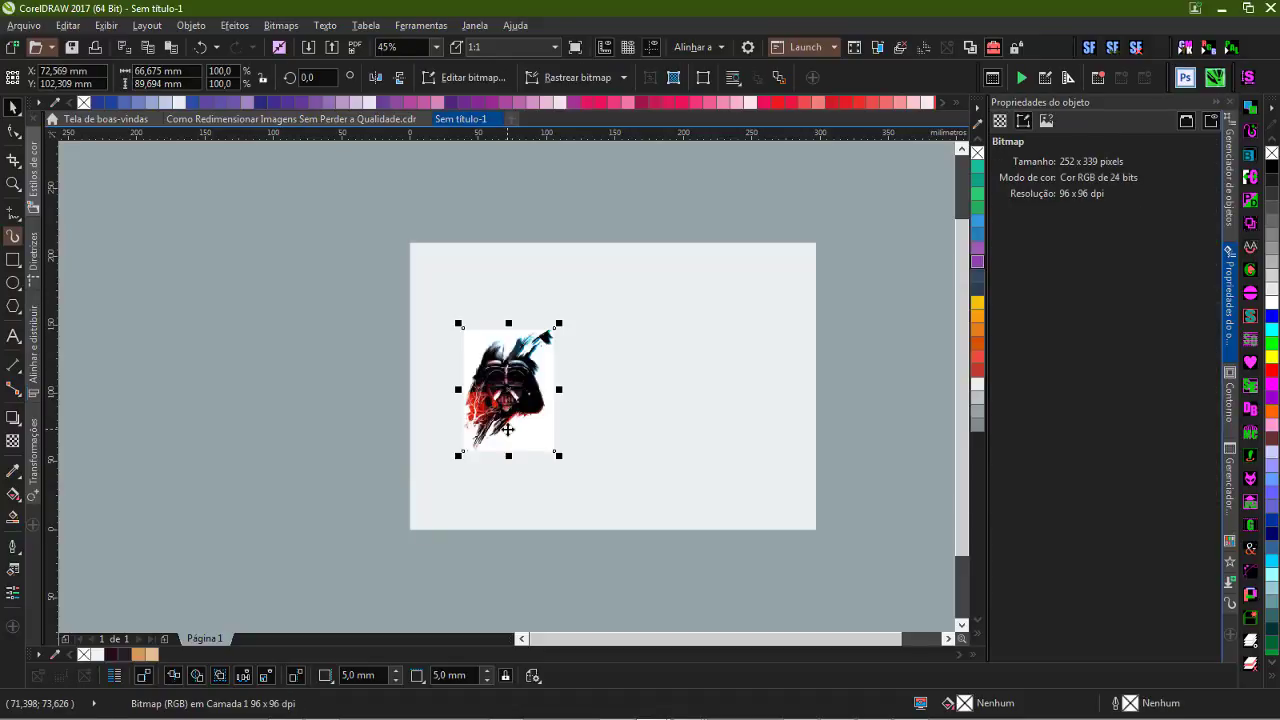
- Examine the image quality of the Darth Vader bitmap up close around the helmet and mask
key("z")
left_click_drag(451, 323, 578, 451)
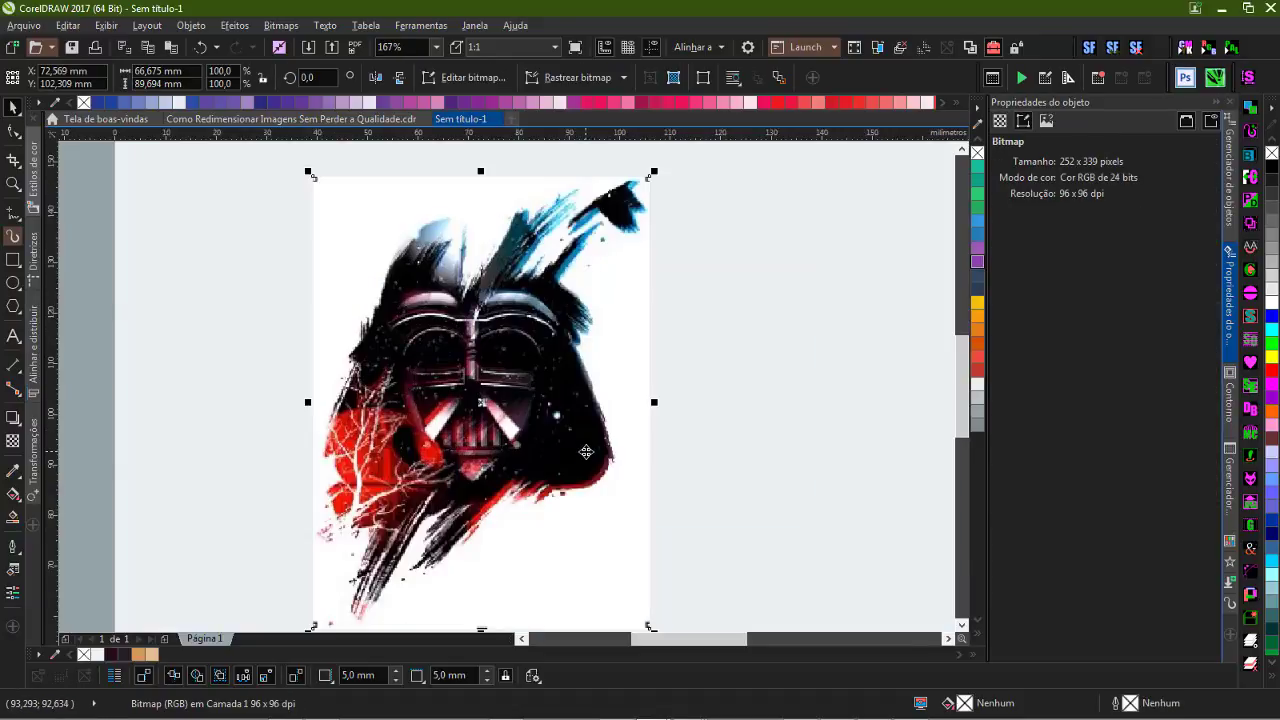
left_click(742, 524)
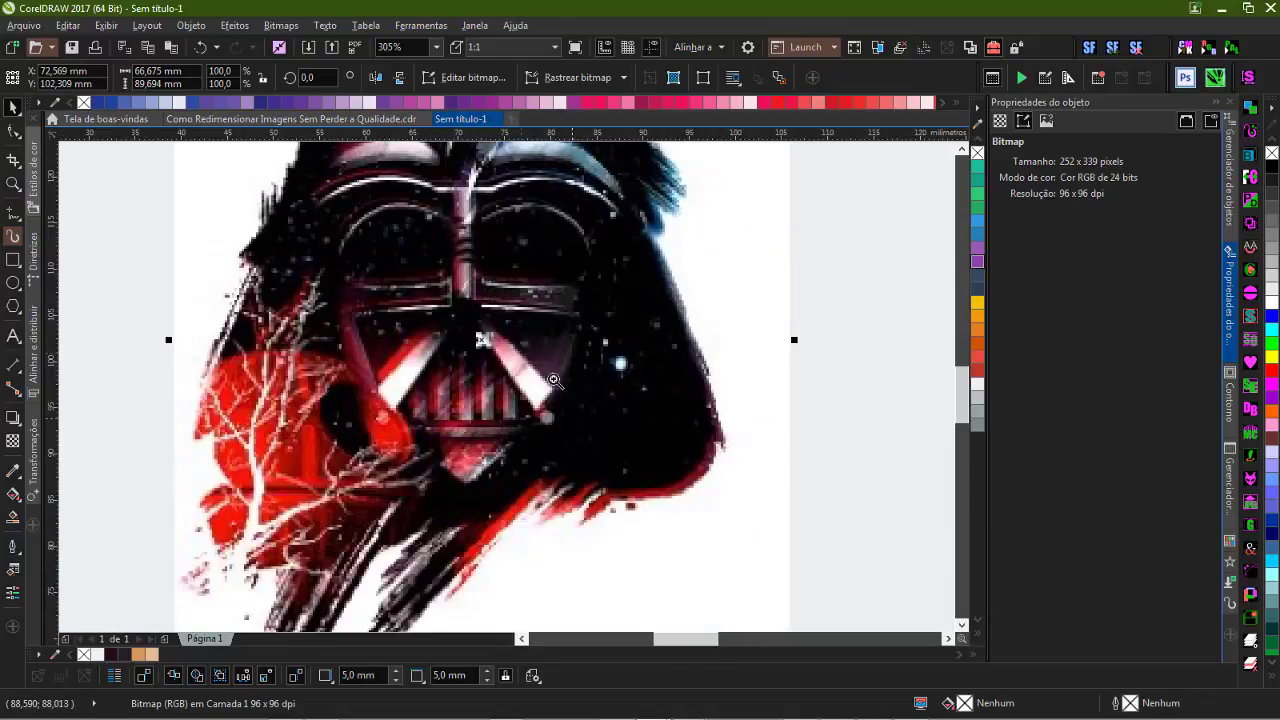
scroll(607, 481, "up", 3)
key("shift+F4")
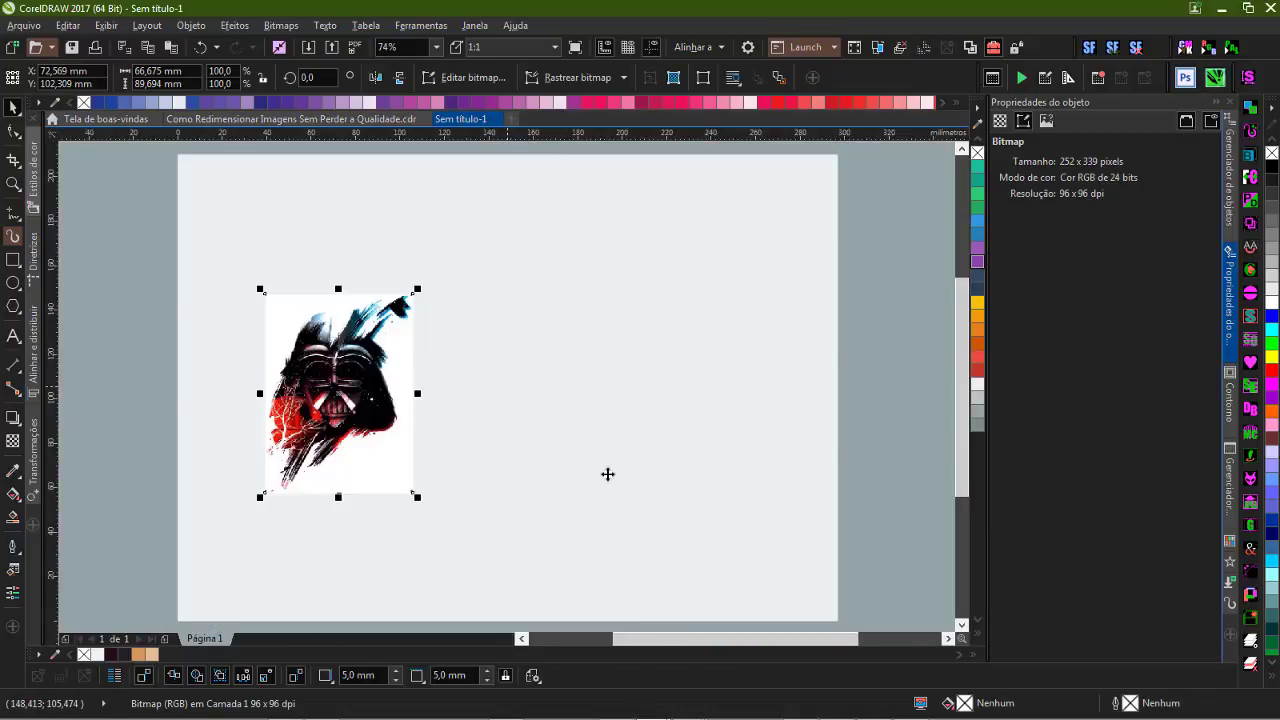
- Open the Darth Vader bitmap for editing in PHOTO-PAINT and export it to PhotoZoom Pro 4
left_click(360, 372)
right_click(360, 372)
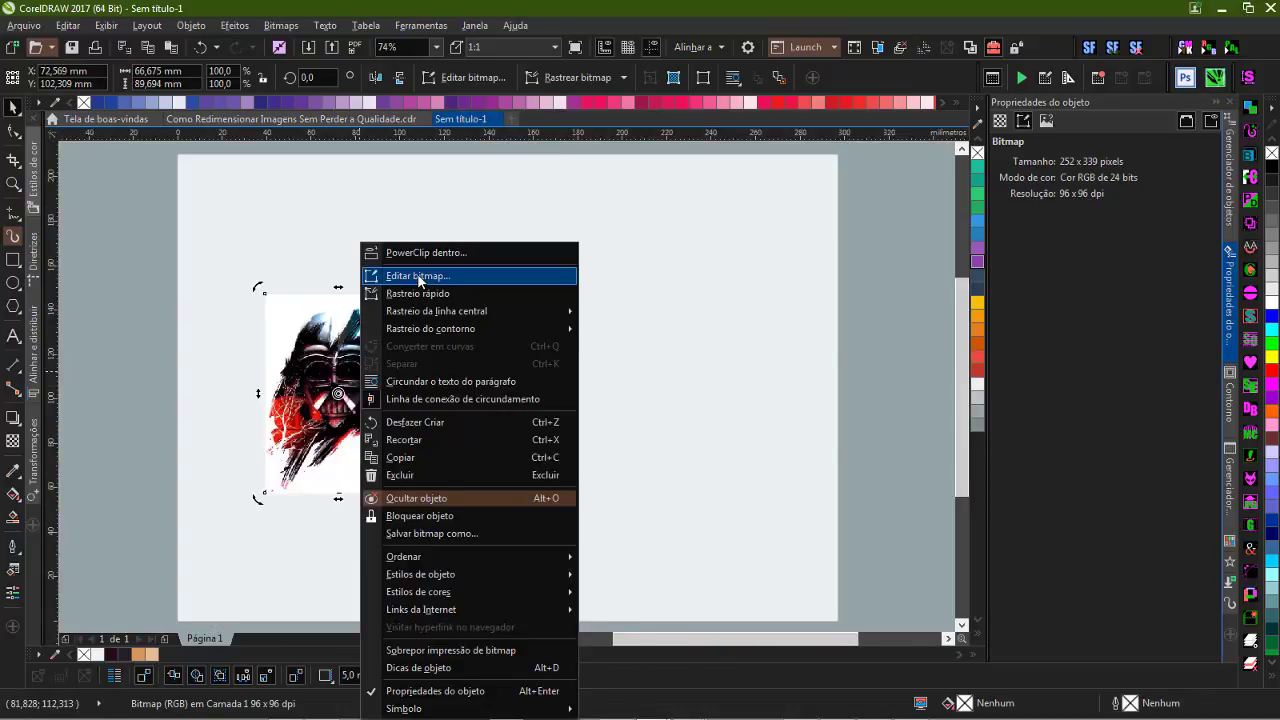
left_click(418, 276)
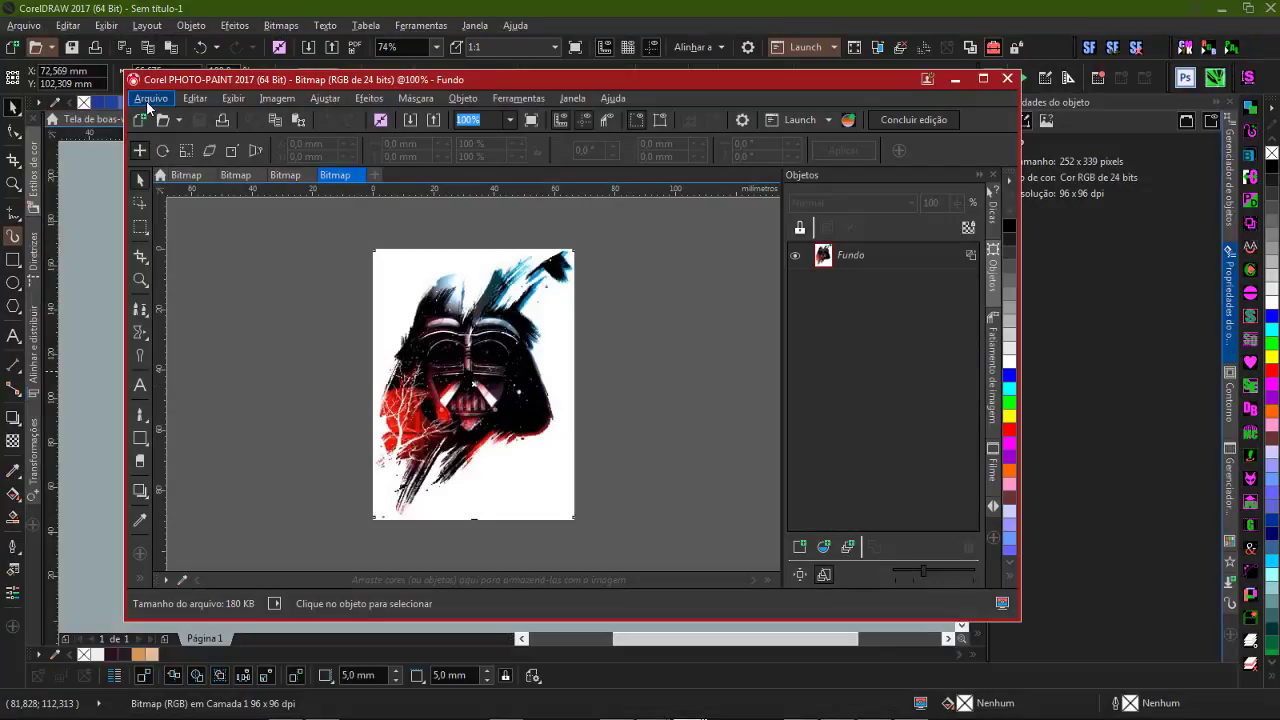
left_click(148, 99)
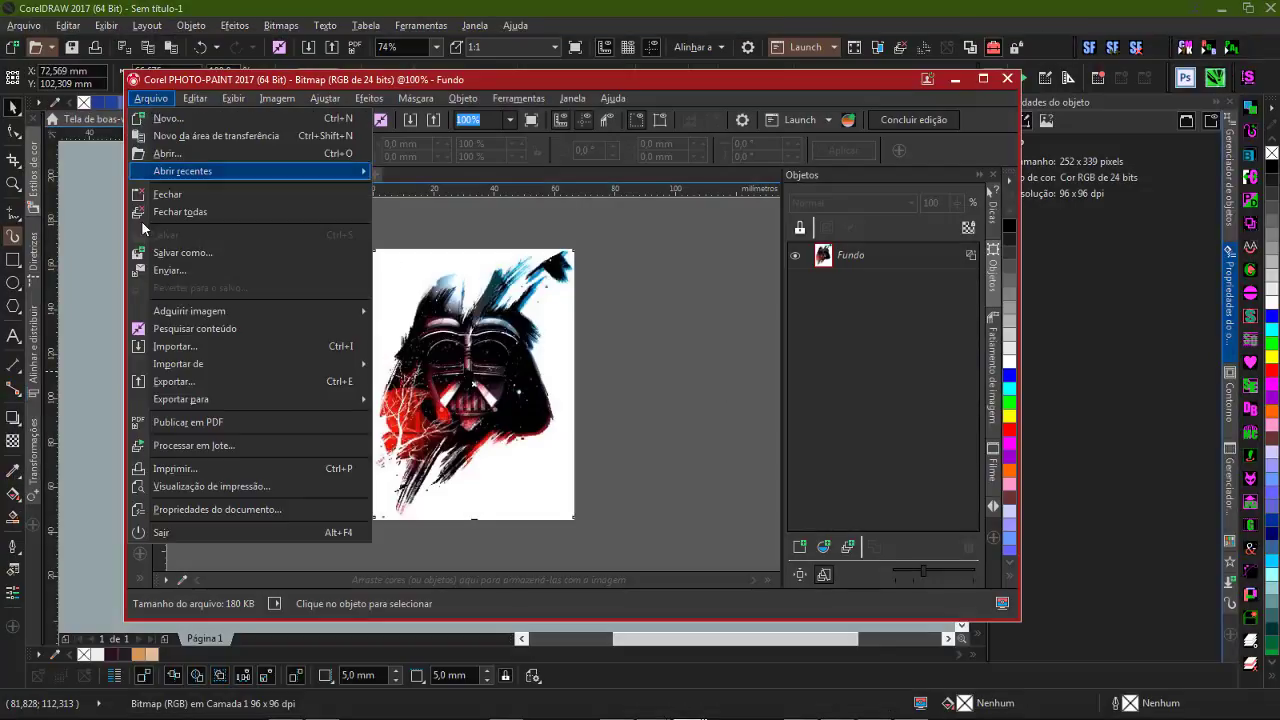
mouse_move(309, 406)
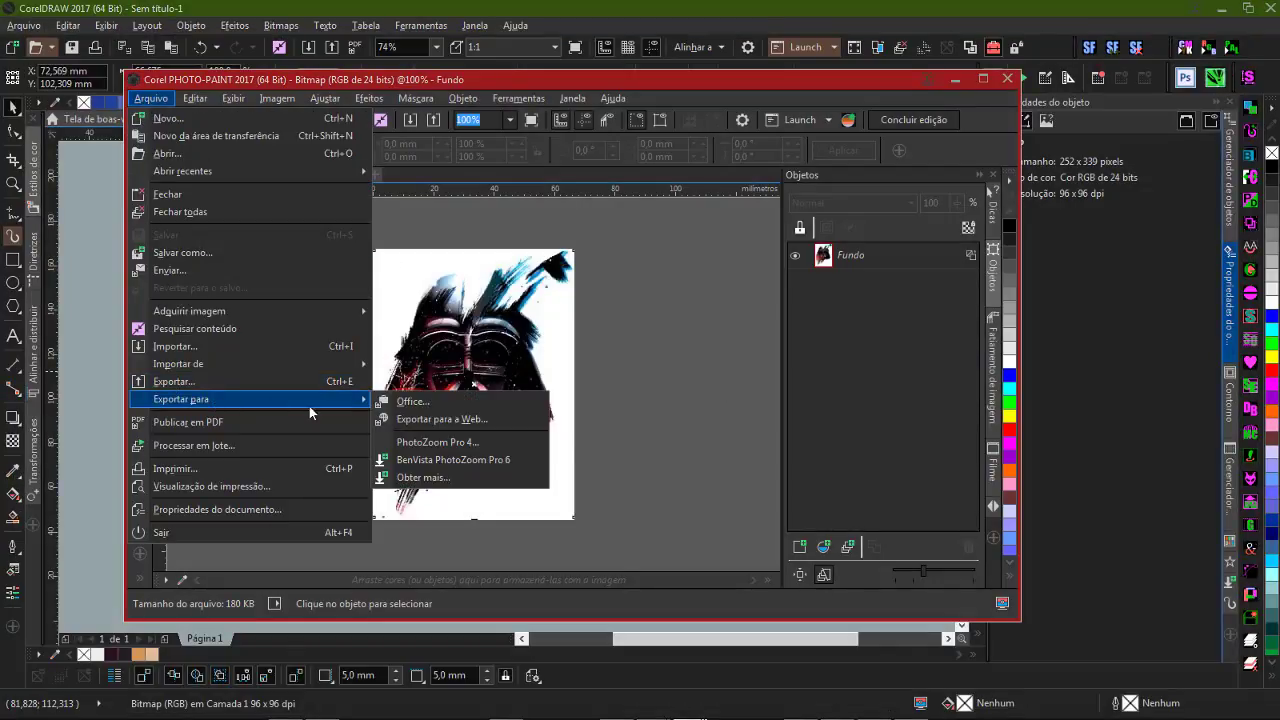
left_click(491, 440)
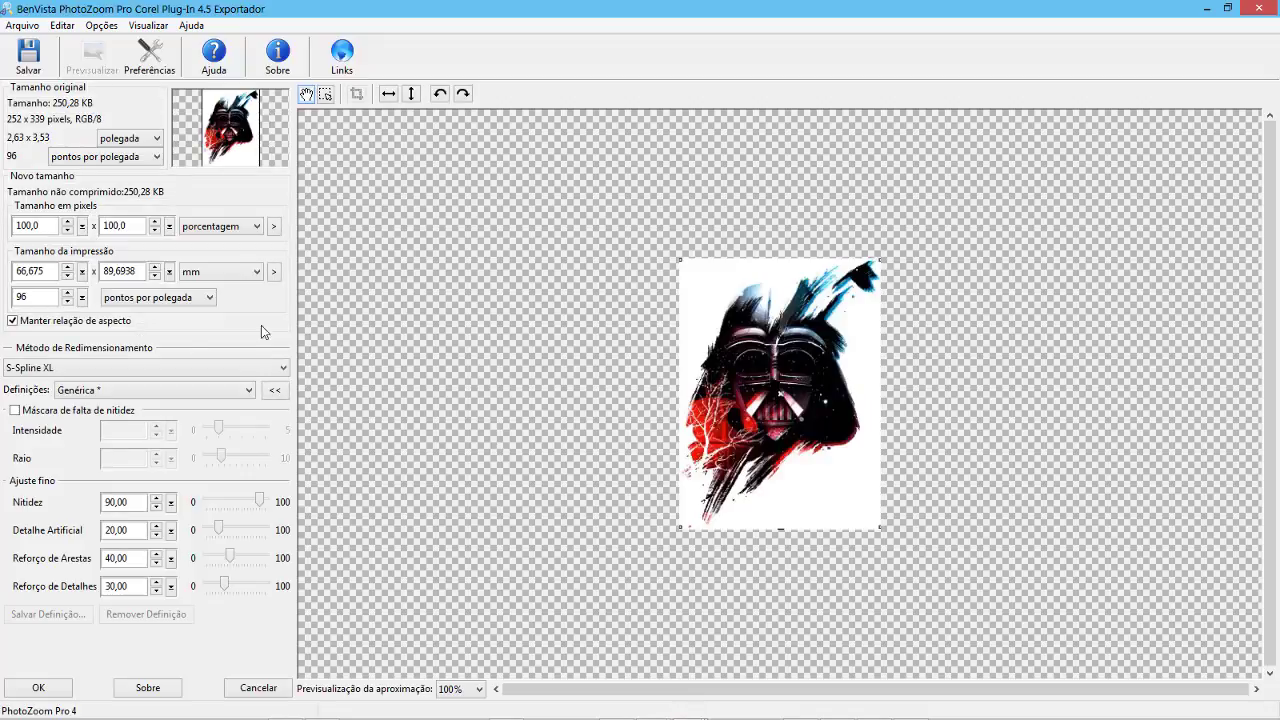
- Set the new resolution to 300 dots per inch and the pixel size to 400 percent
double_click(38, 298)
type("300")
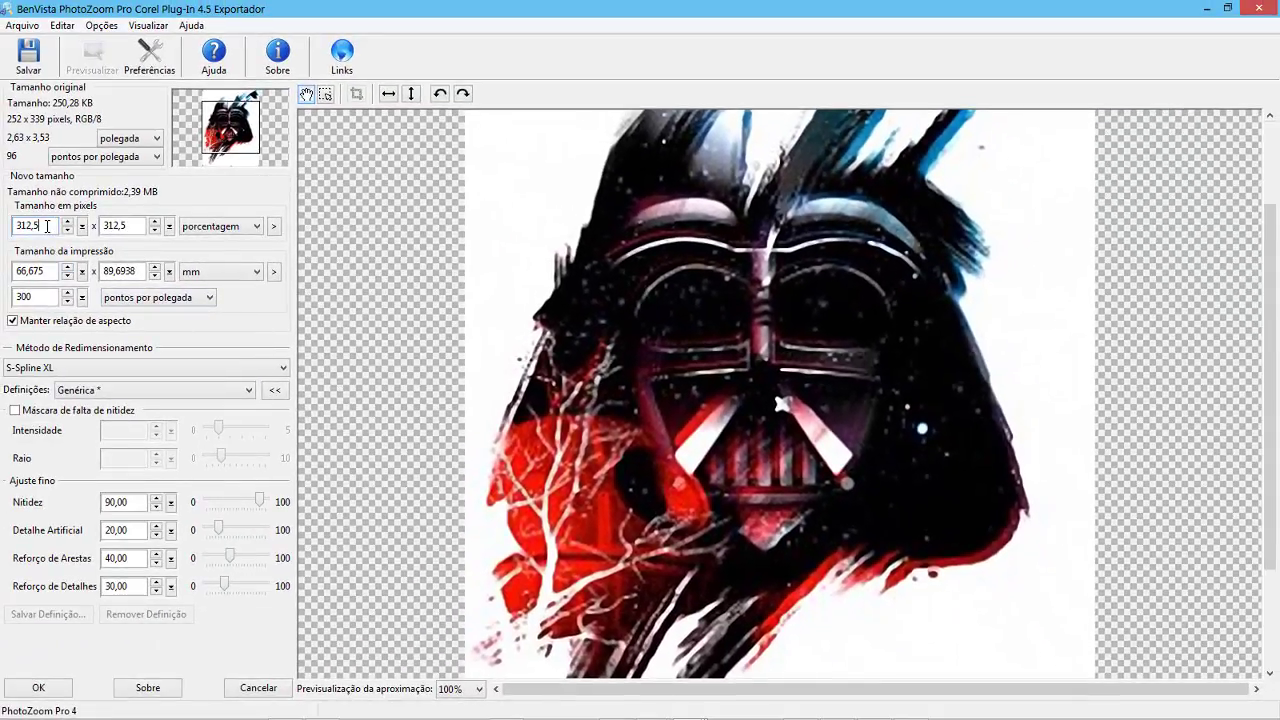
double_click(47, 226)
type("400")
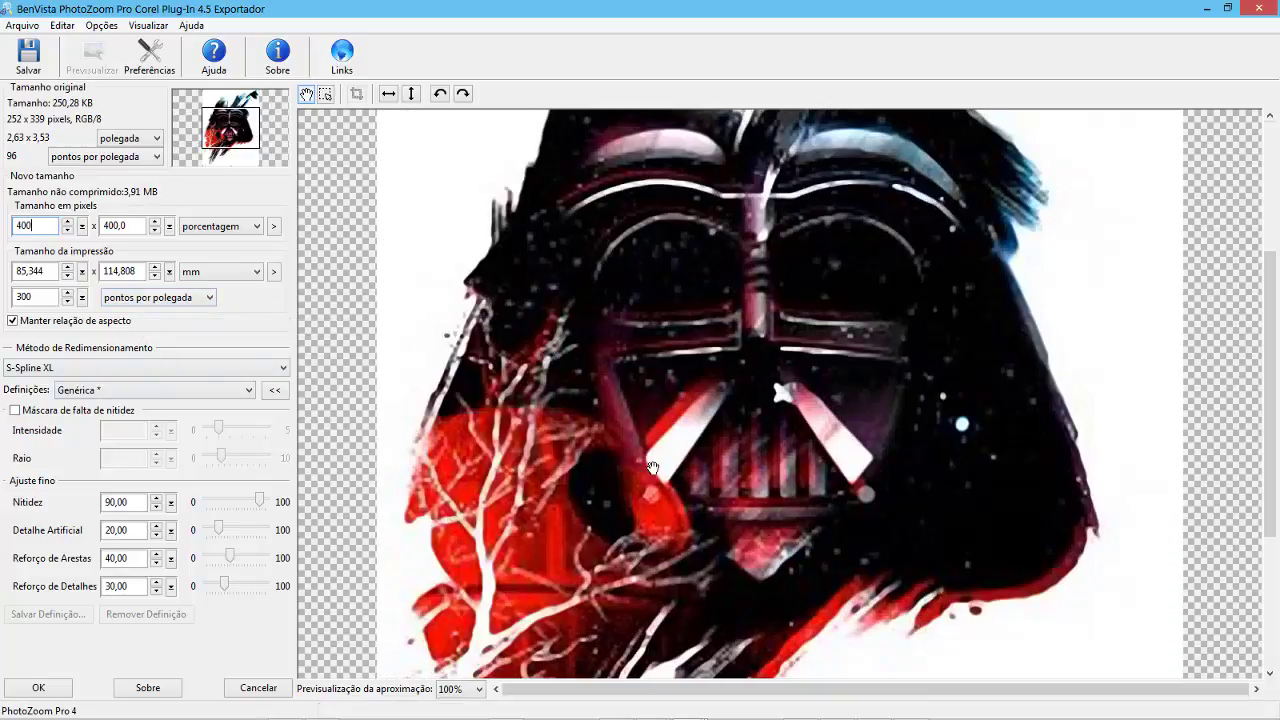
- Save the enlarged image as the TIFF file Dart Vader 03.tif in the PhotoZomm Pro 4 folder and dismiss the progress dialog
left_click(37, 688)
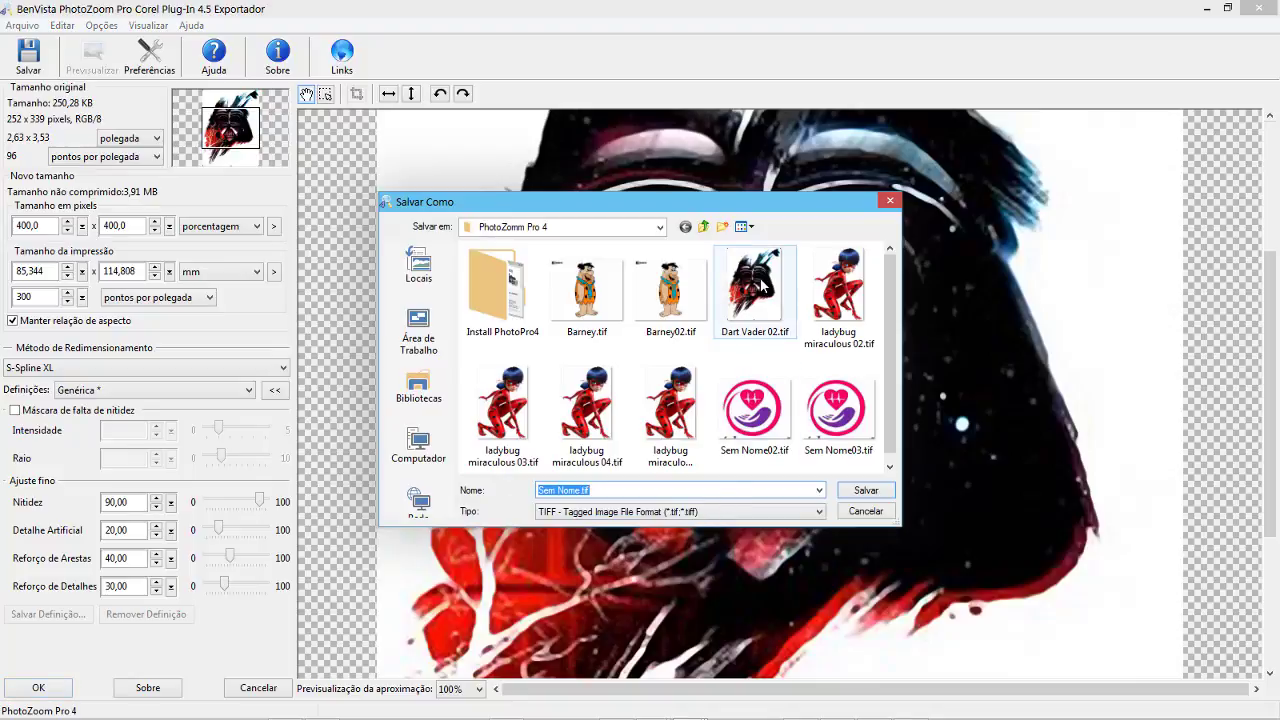
left_click(757, 290)
left_click(614, 490)
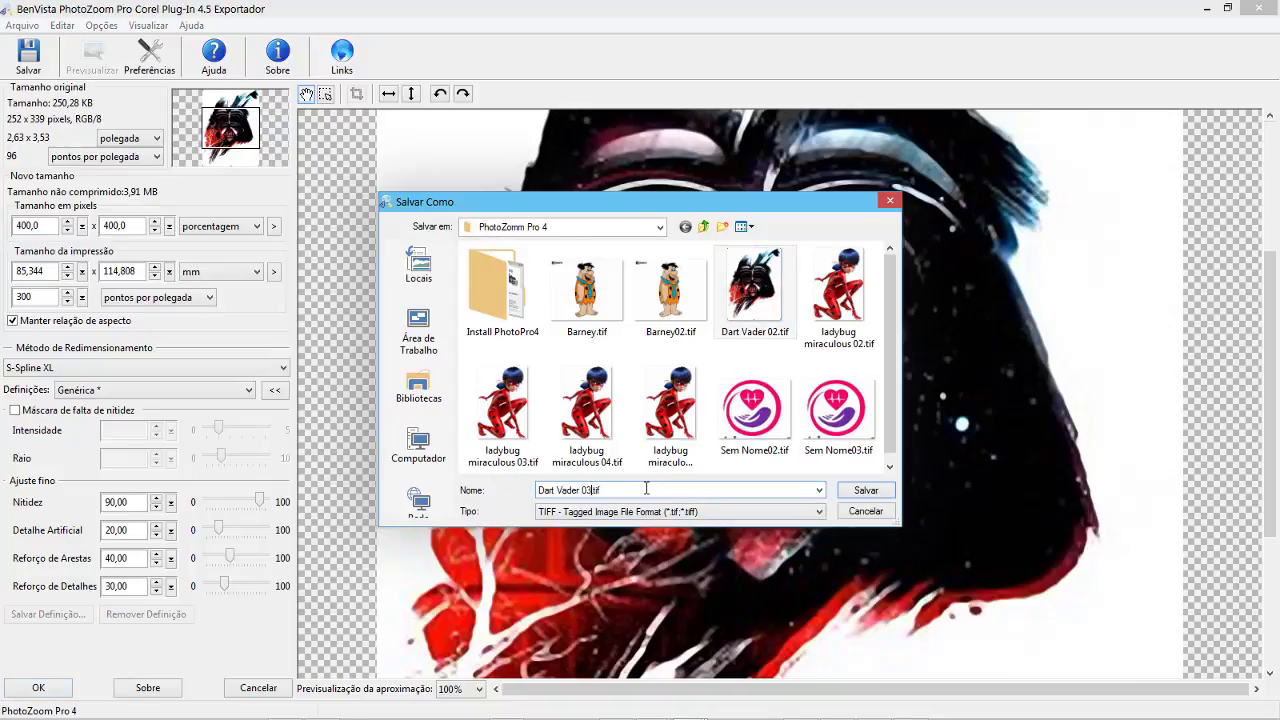
left_click(855, 497)
left_click(577, 440)
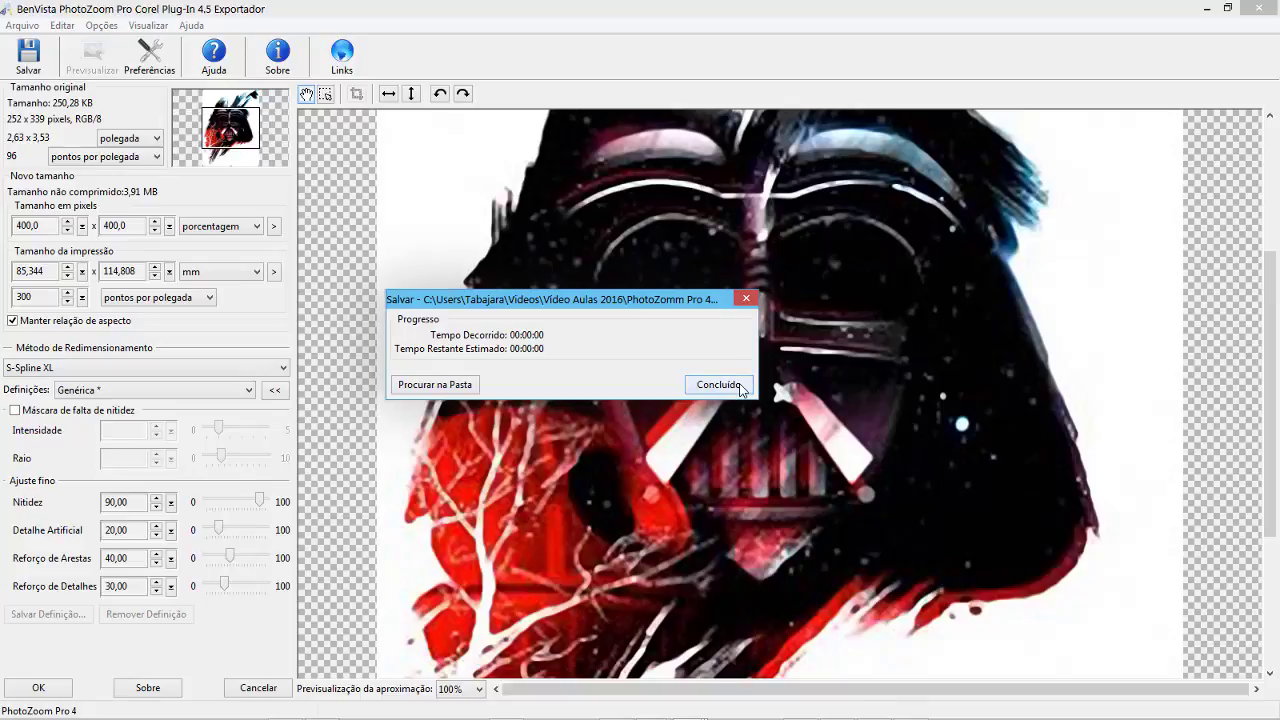
left_click(719, 385)
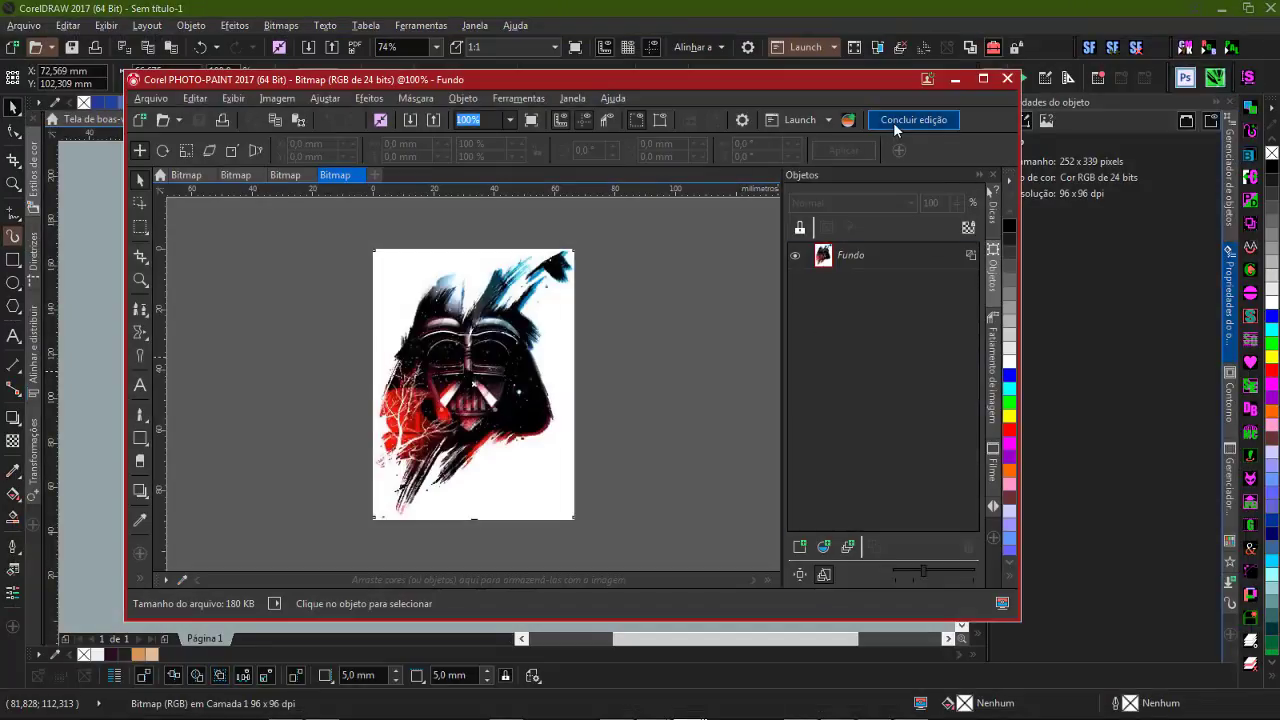
- Finish editing all bitmaps still open in PHOTO-PAINT, close it, and clear the selection in the CorelDRAW drawing
left_click(914, 120)
left_click(950, 119)
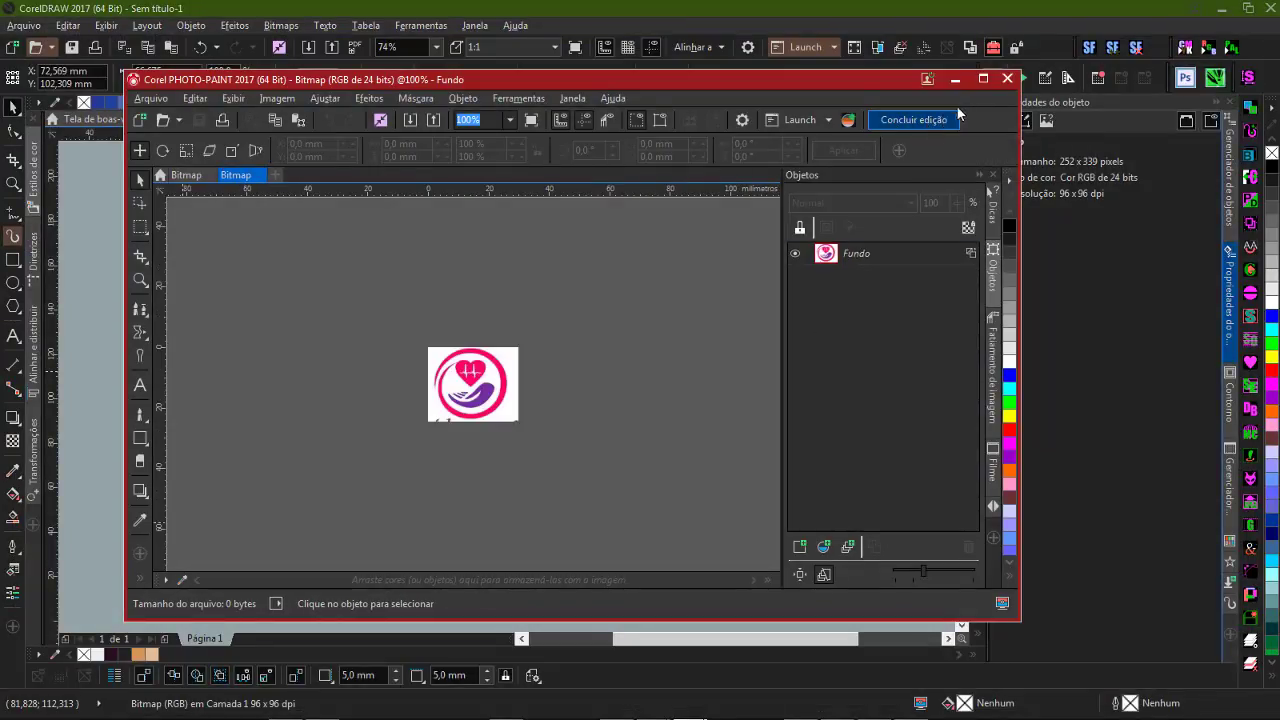
left_click(925, 121)
left_click(943, 120)
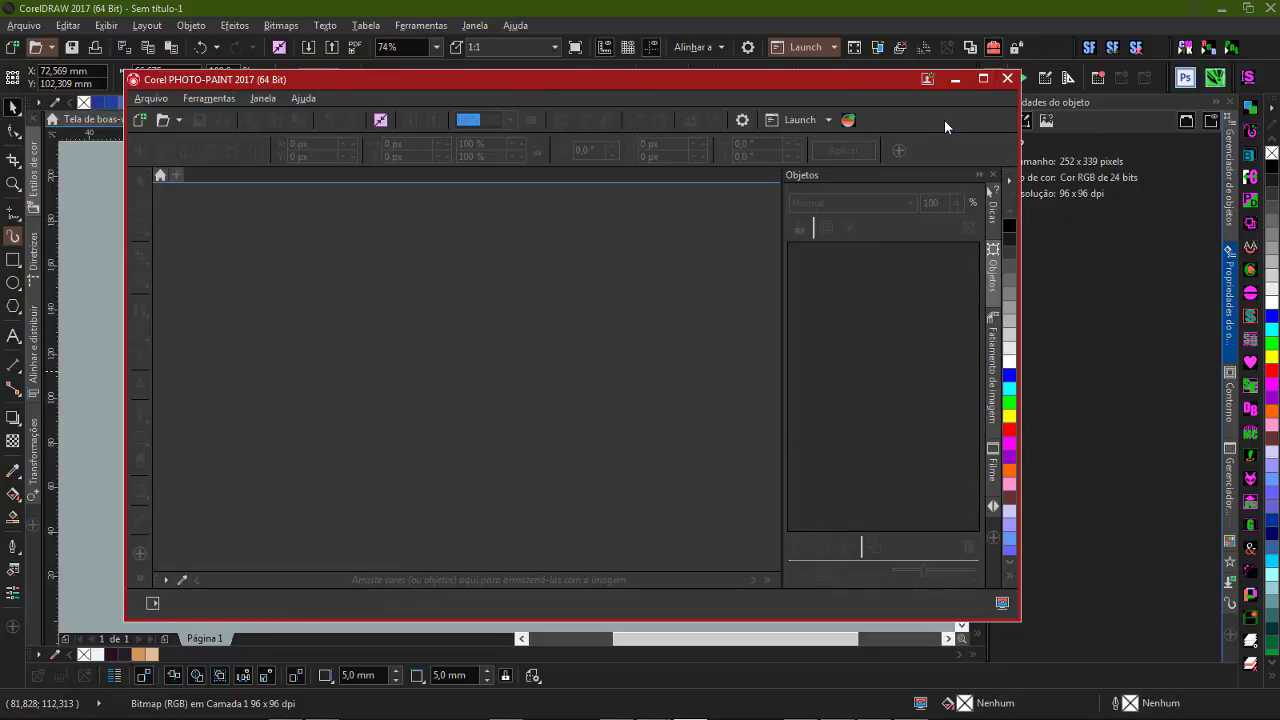
left_click(1007, 79)
left_click(498, 324)
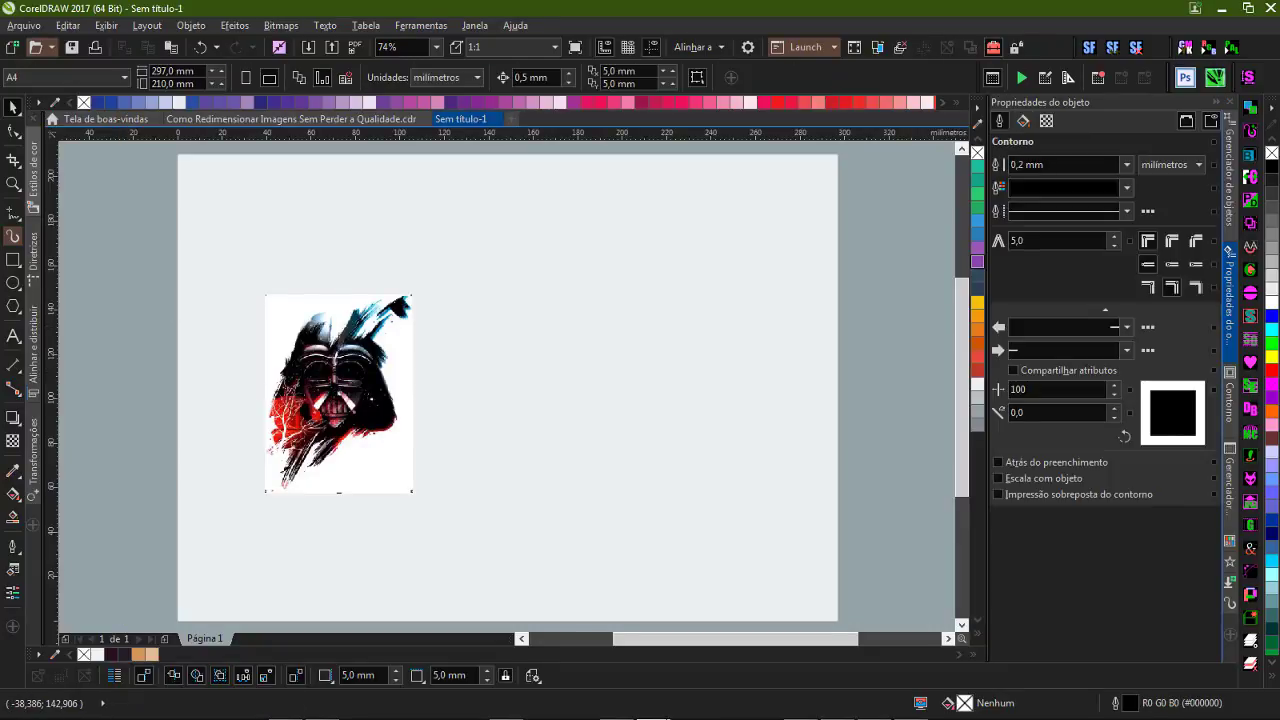
- Place the enlarged Darth Vader TIFF beside the small bitmap, and examine the small one's mask up close
left_click_drag(145, 464, 520, 390)
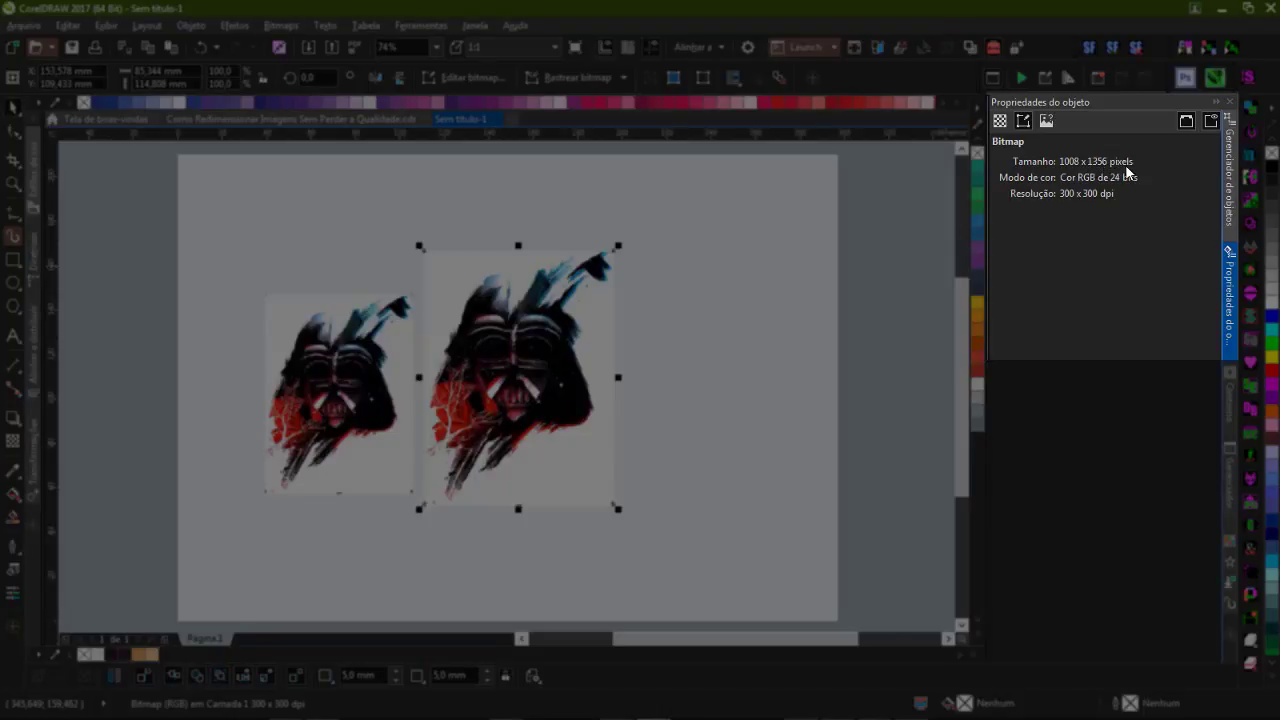
left_click(340, 395)
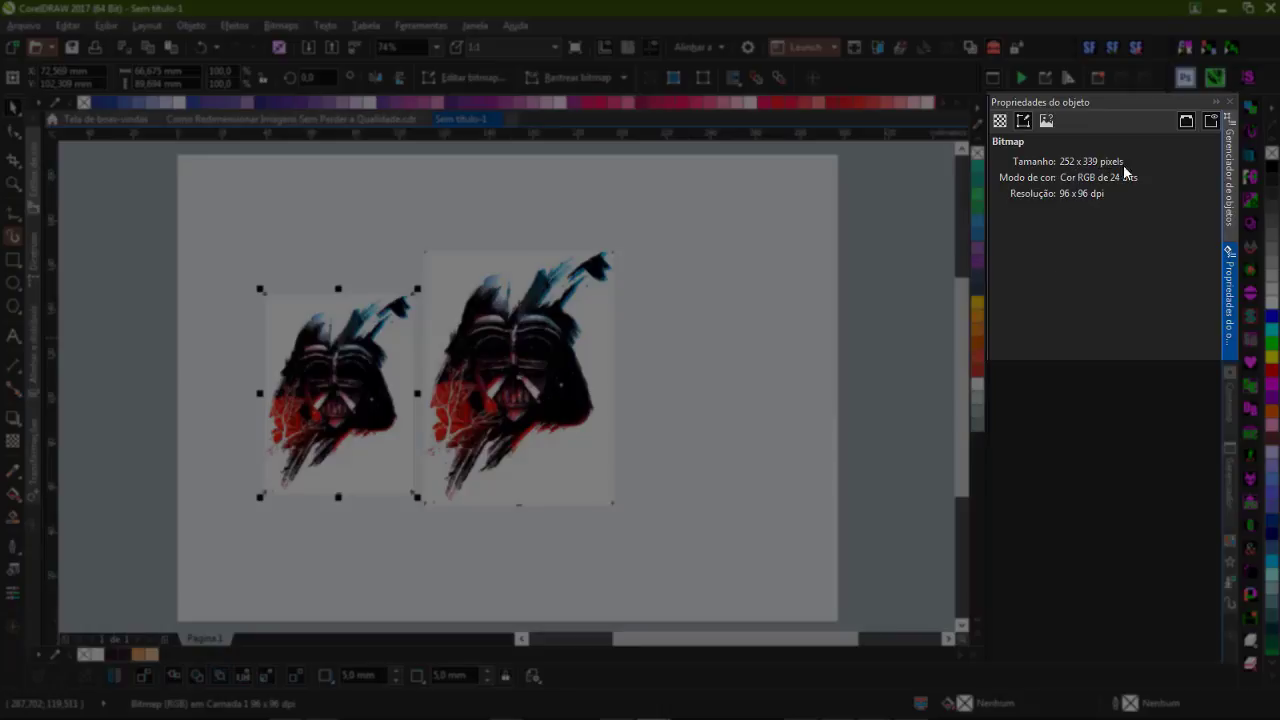
key("z")
left_click_drag(241, 236, 657, 514)
left_click_drag(234, 297, 492, 519)
left_click_drag(305, 367, 476, 505)
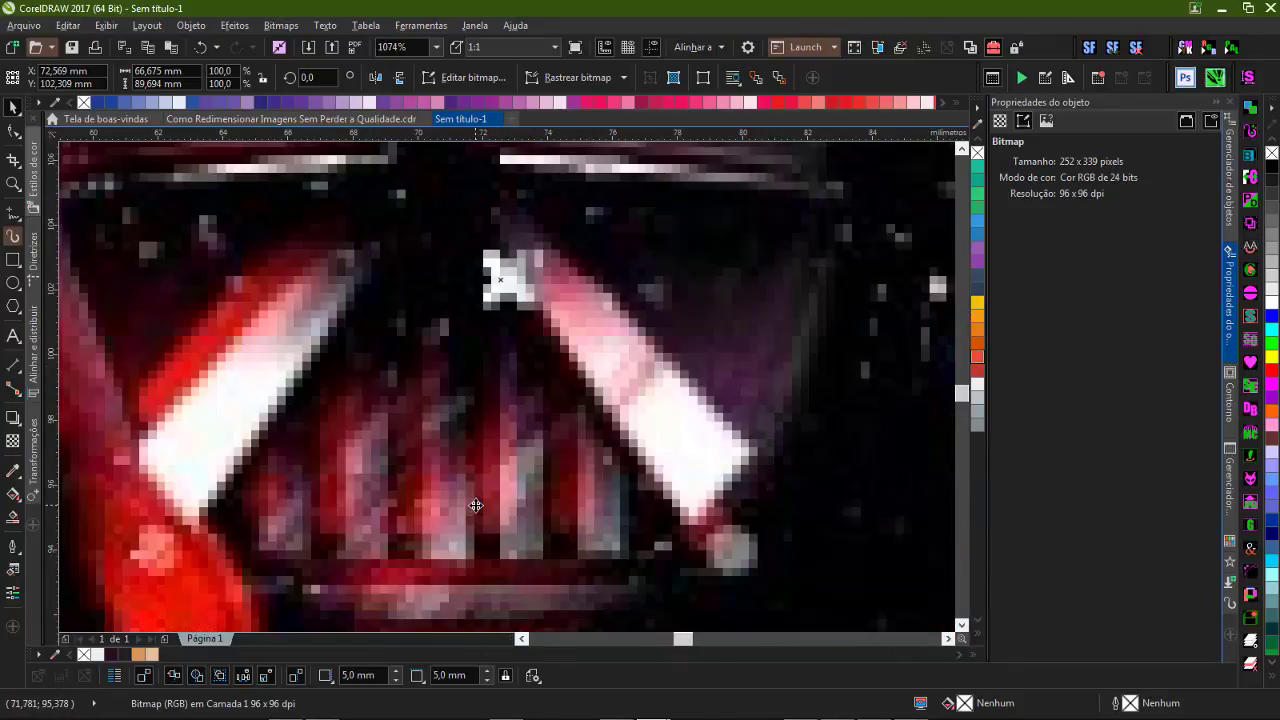
- Examine the enlarged Darth Vader bitmap's mask up close, and return to the whole page
key("shift+F4")
left_click_drag(440, 335, 603, 457)
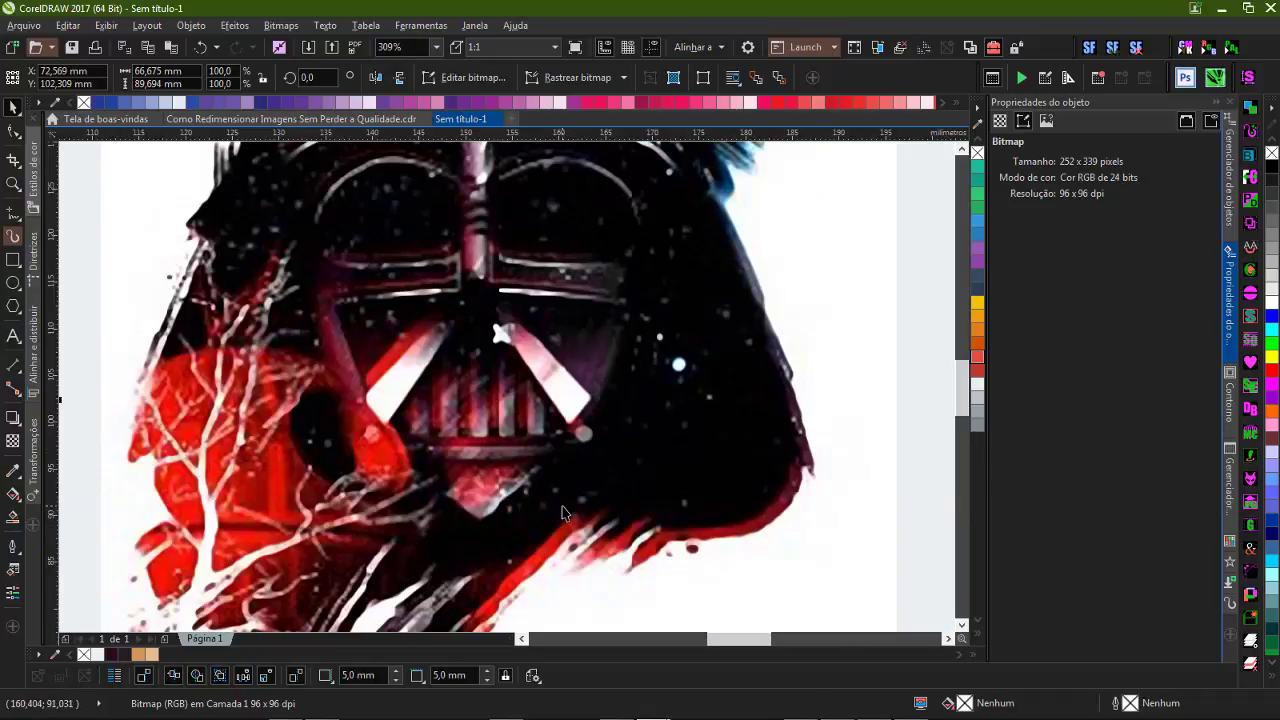
scroll(455, 405, "down", 2)
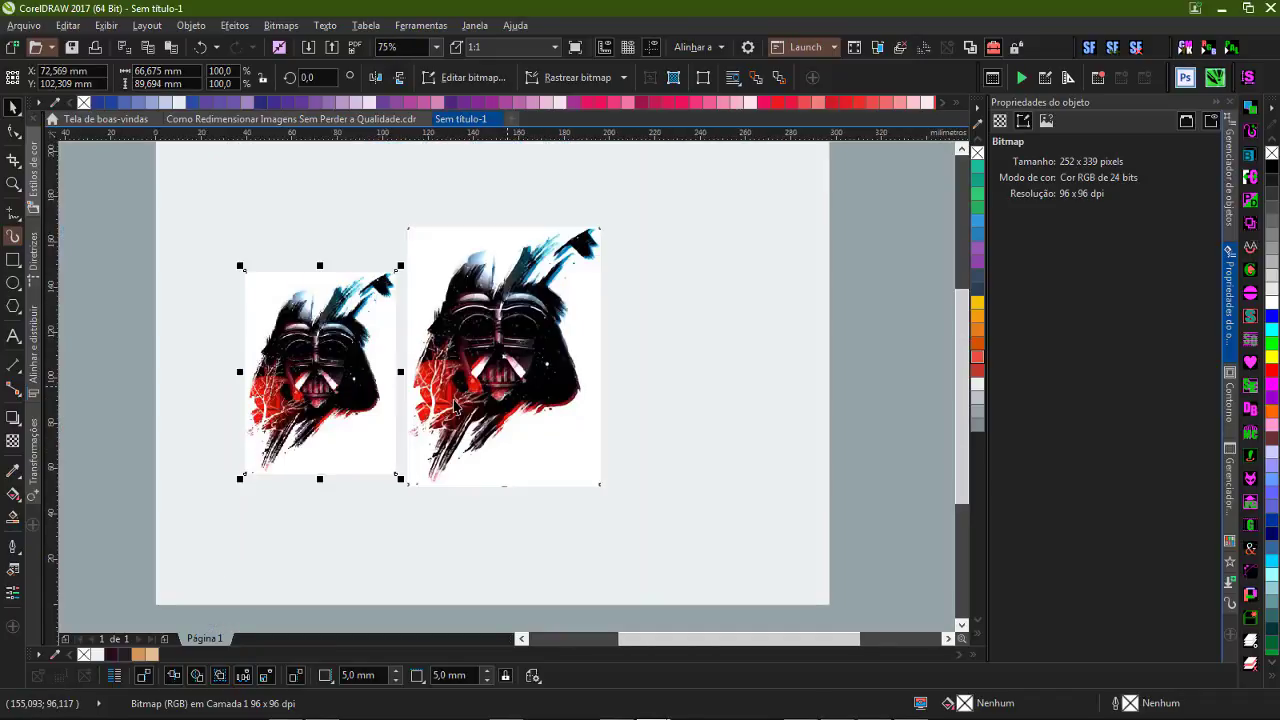
key("shift+F4")
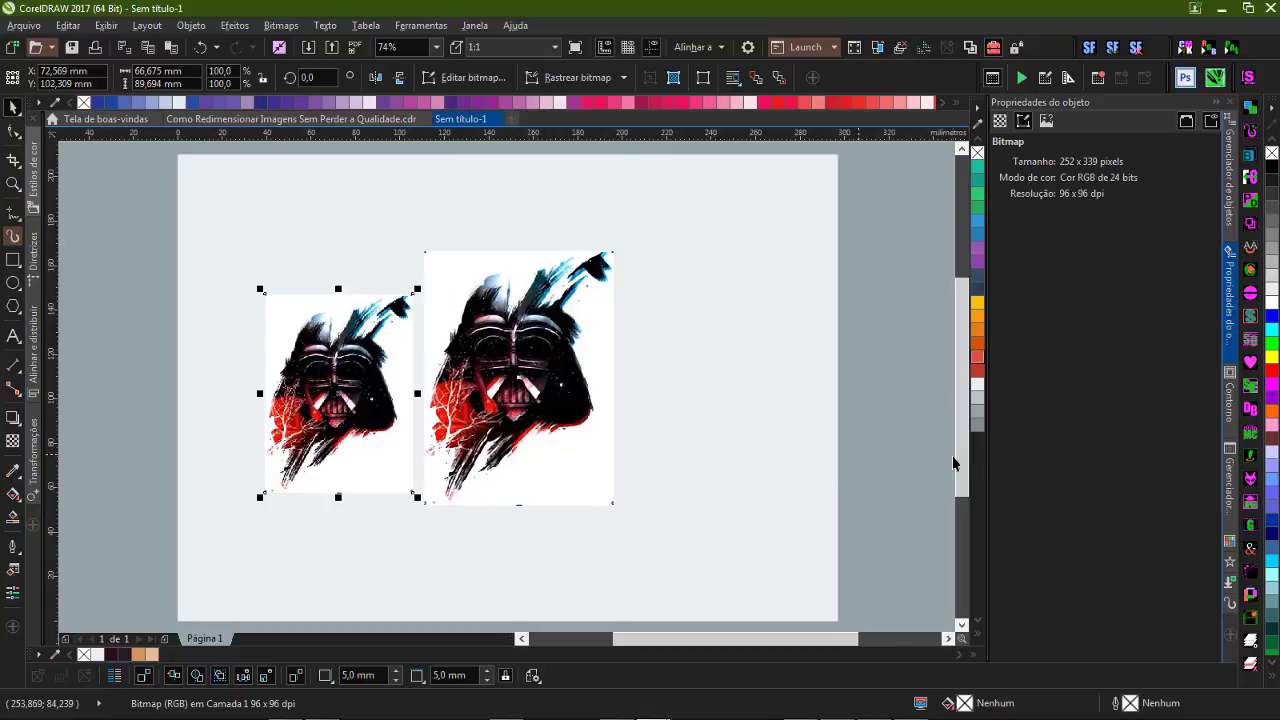
- Inspect the MC-CursoDeCorel macro and MultiMacro's four-colour separation settings, and close both dialogs
left_click(1250, 433)
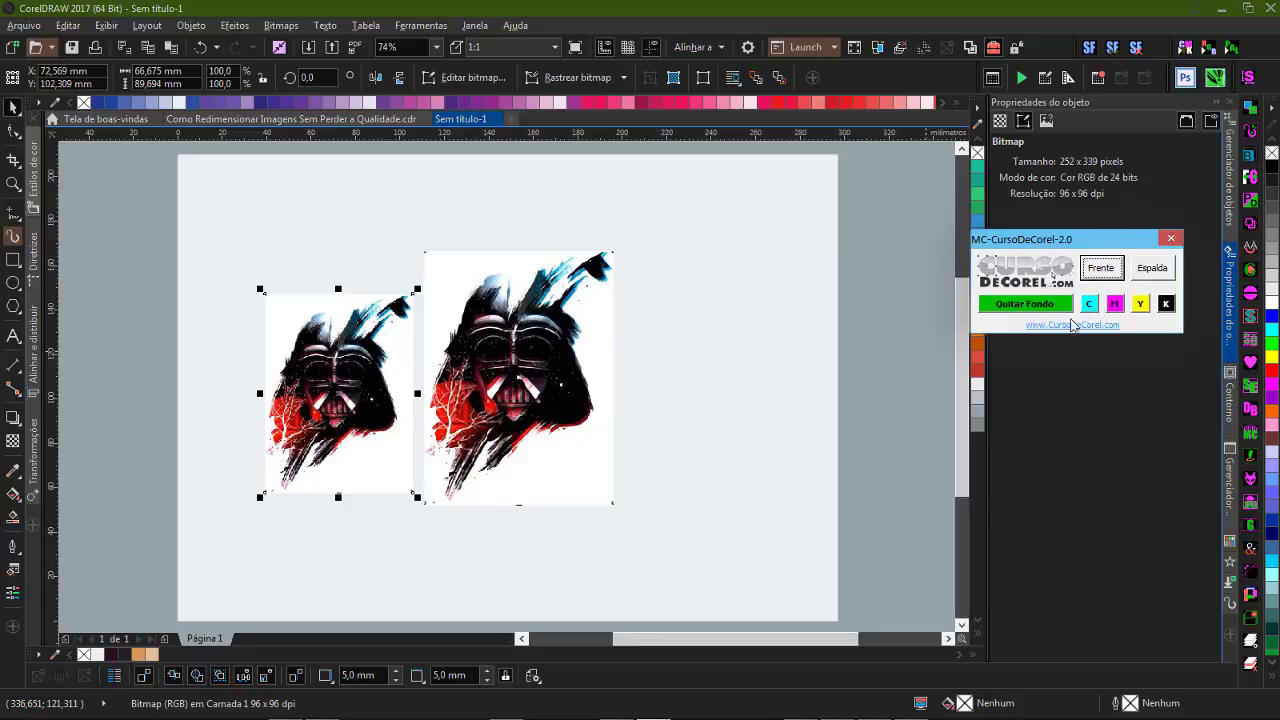
left_click(1171, 238)
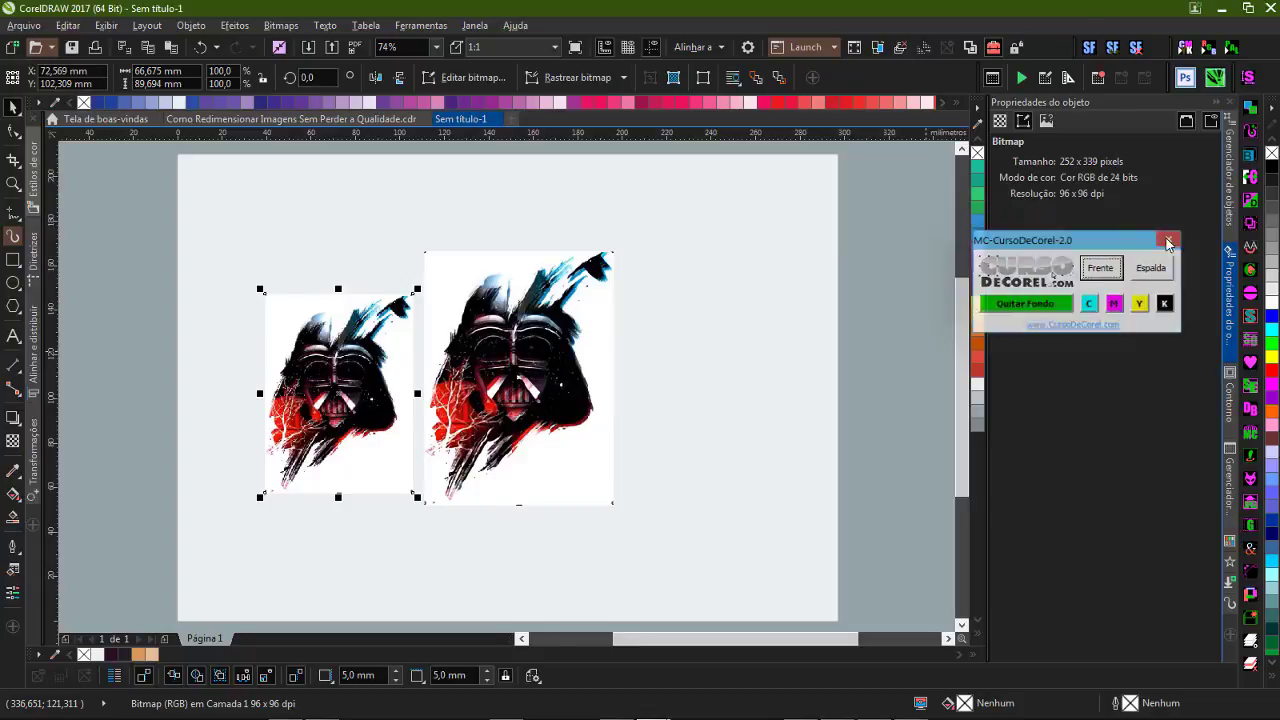
left_click(1250, 455)
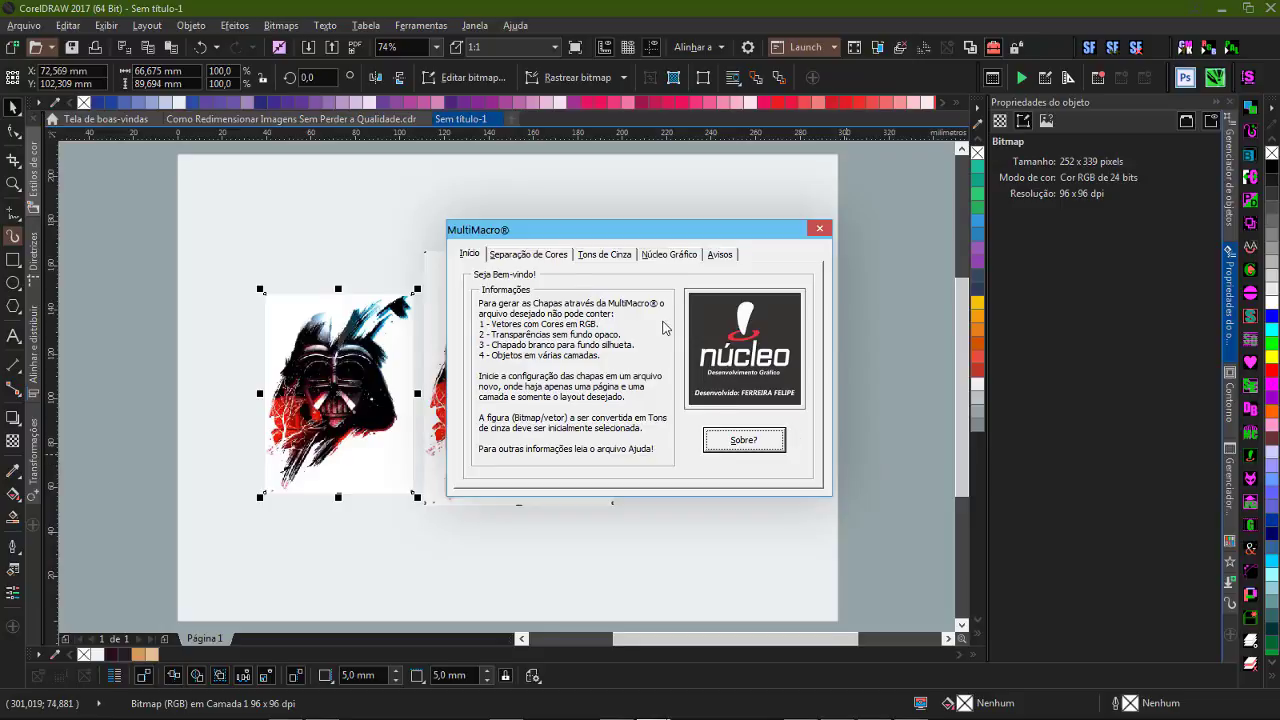
left_click_drag(537, 235, 810, 221)
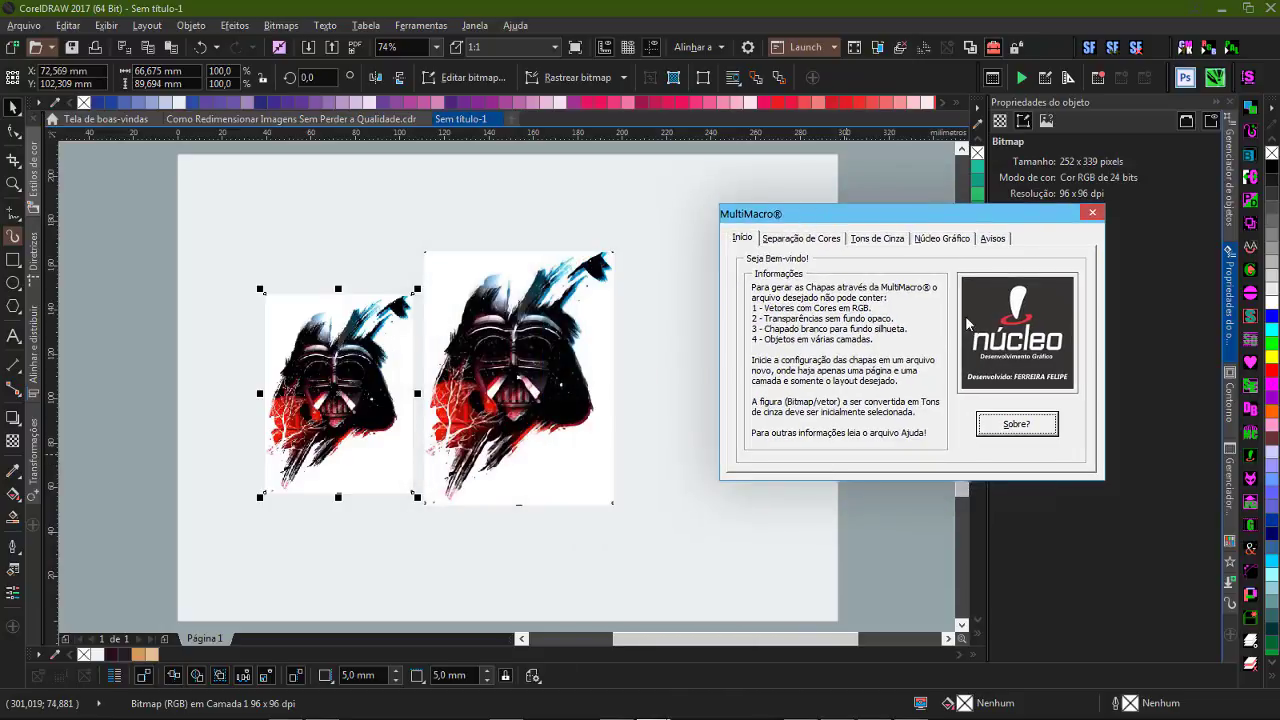
left_click(812, 239)
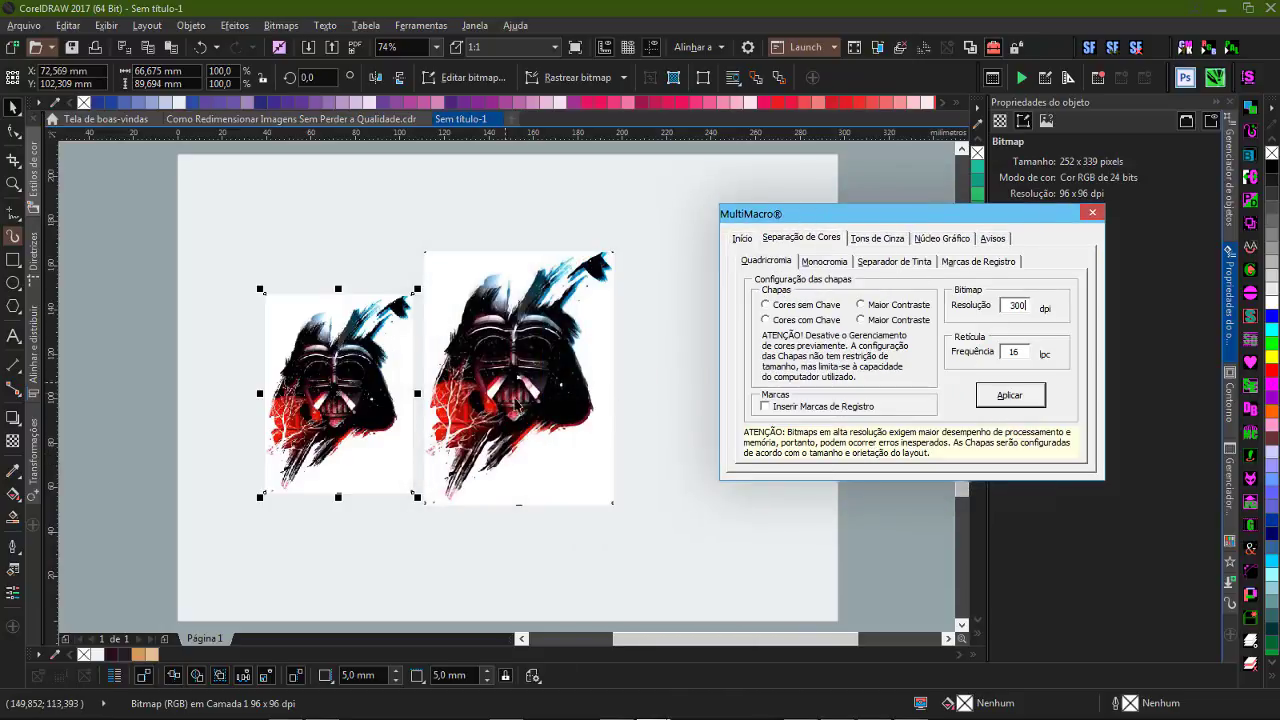
left_click(508, 398)
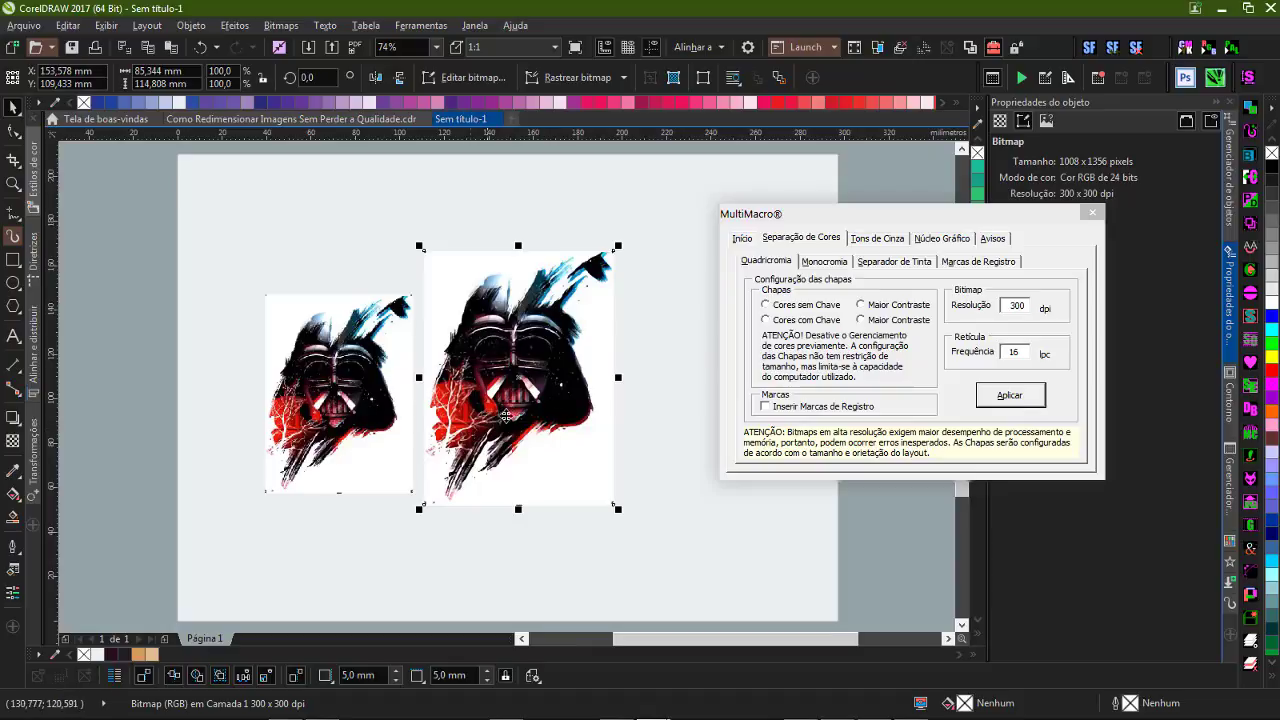
left_click(1092, 212)
- Try removing the enlarged bitmap's background with the MC-CursoDeCorel macro and colouring it blue, and undo both changes
left_click(634, 386)
left_click(540, 385)
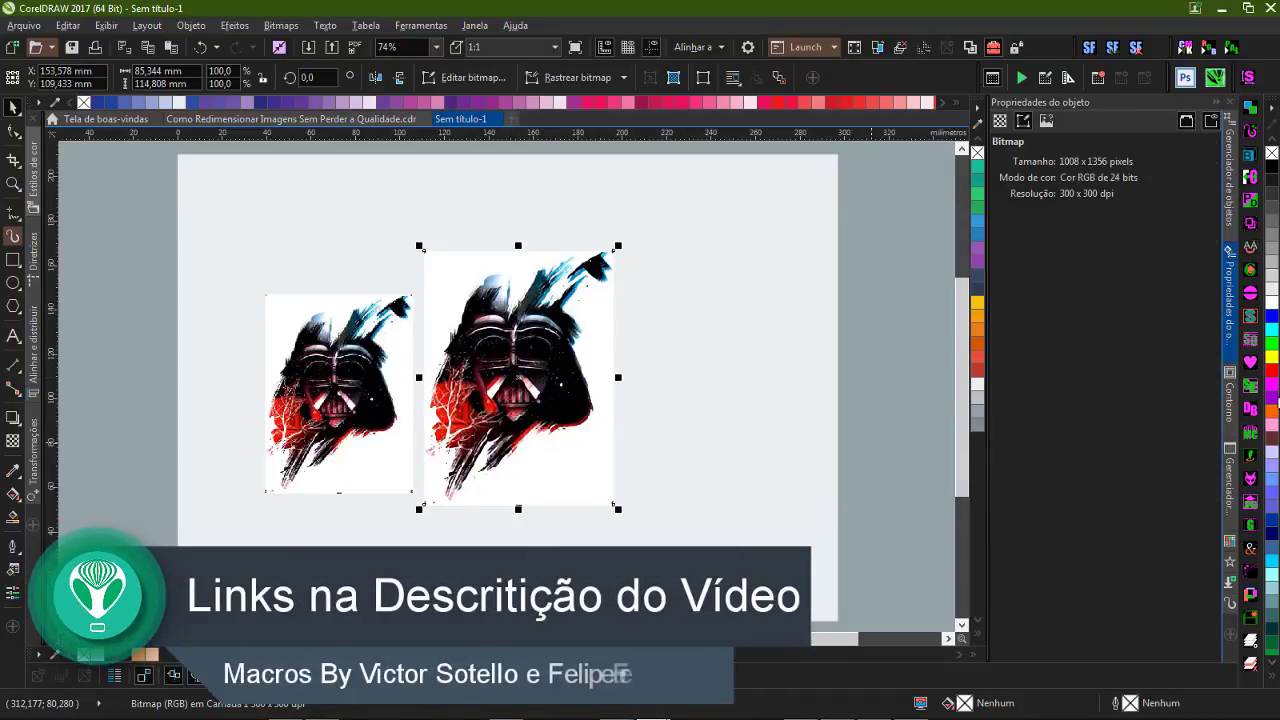
left_click(1249, 455)
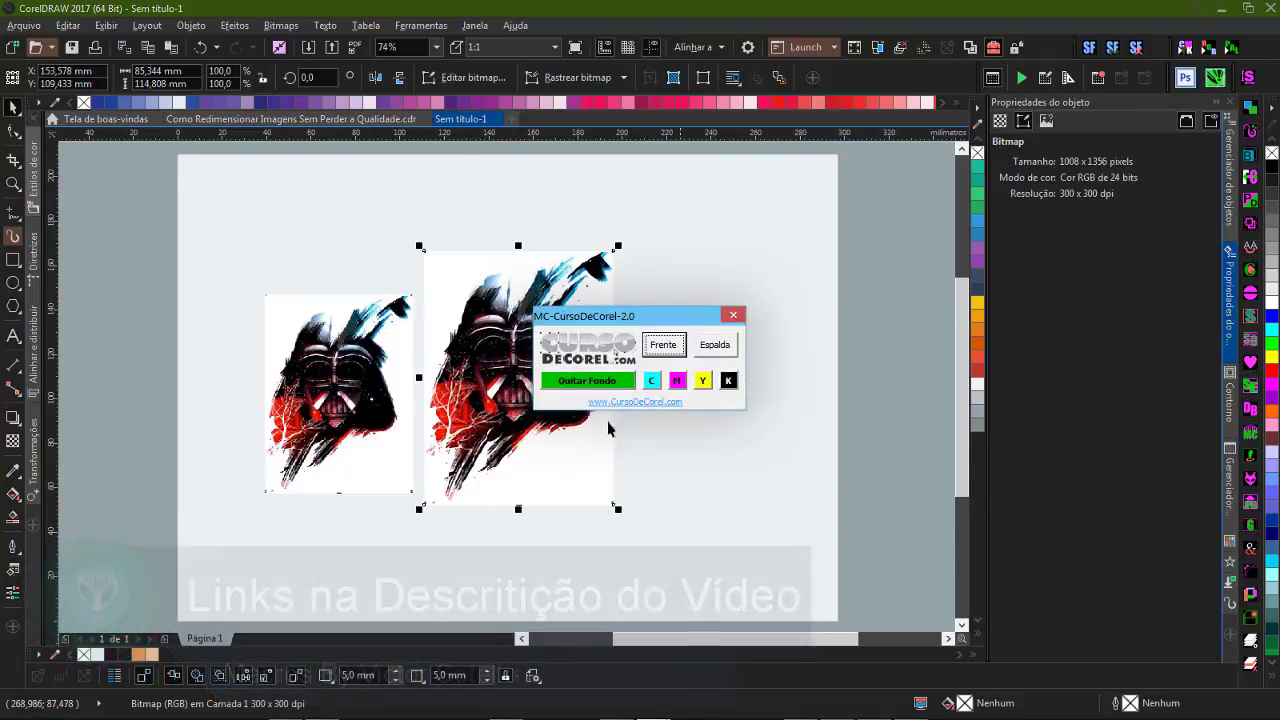
left_click(587, 381)
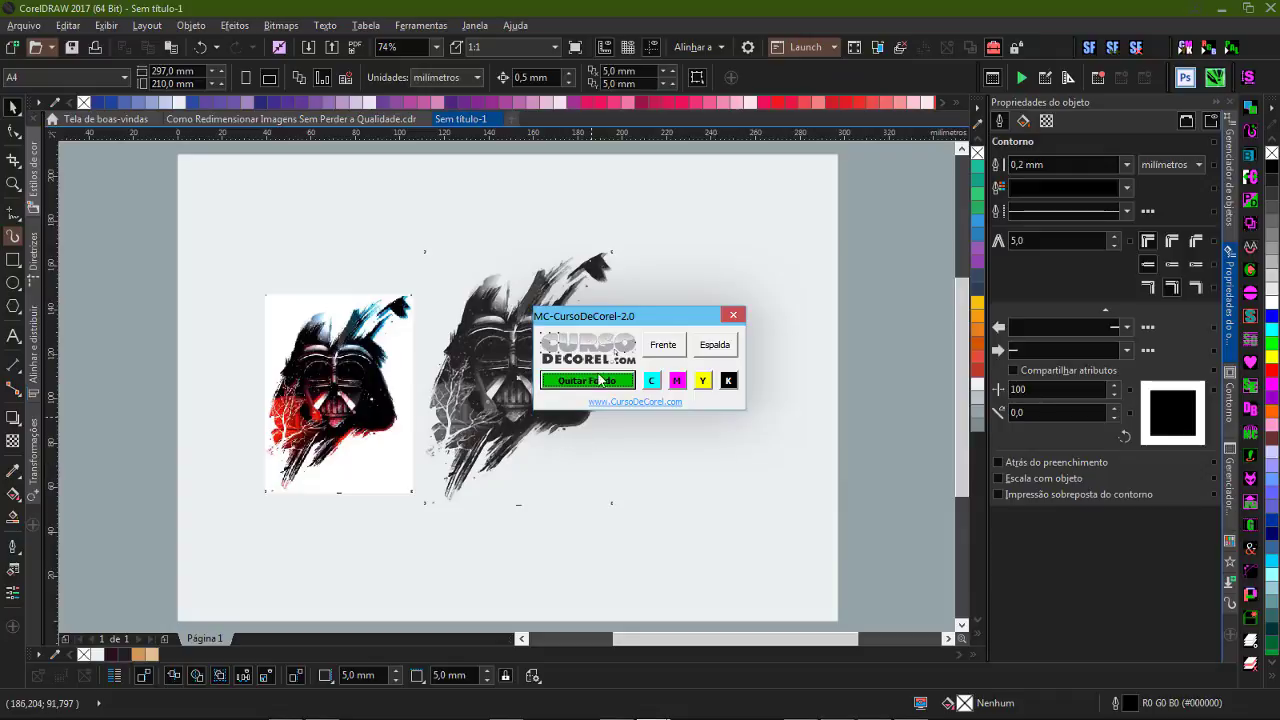
left_click_drag(622, 317, 950, 310)
left_click(866, 338)
left_click(1272, 316)
left_click(697, 423)
left_click_drag(514, 334, 582, 438)
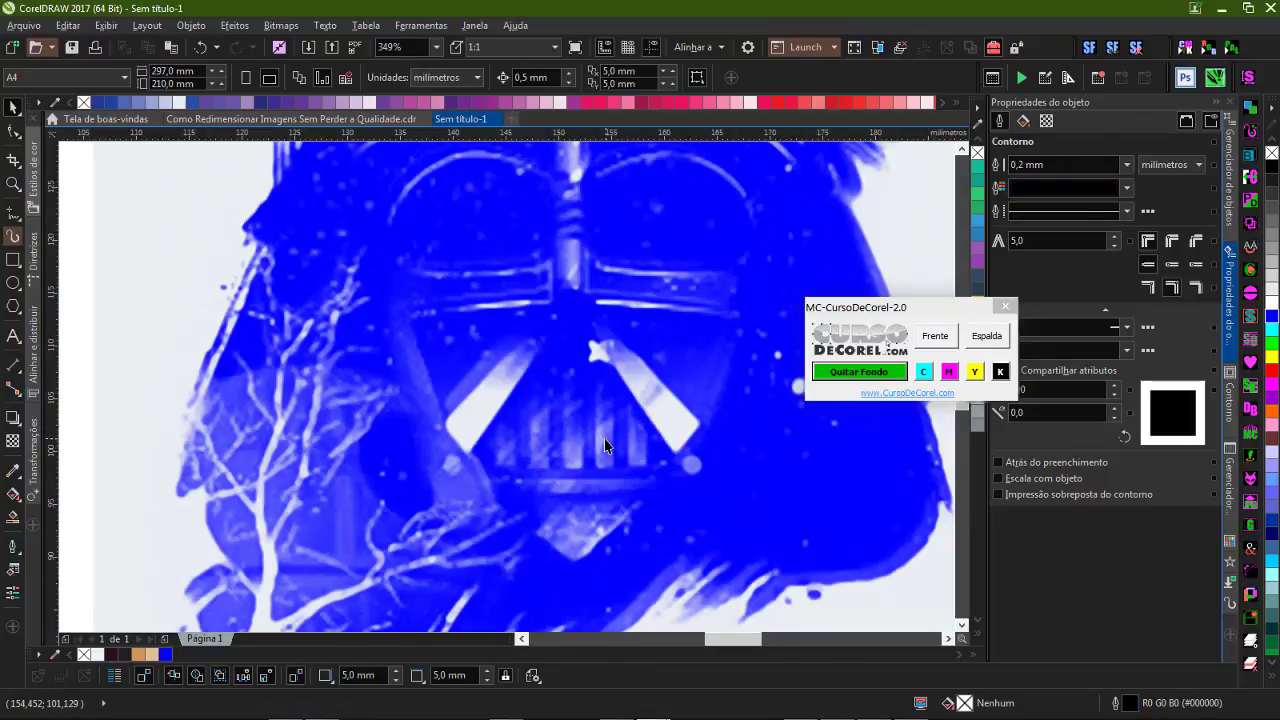
key("ctrl+z")
key("ctrl+z")
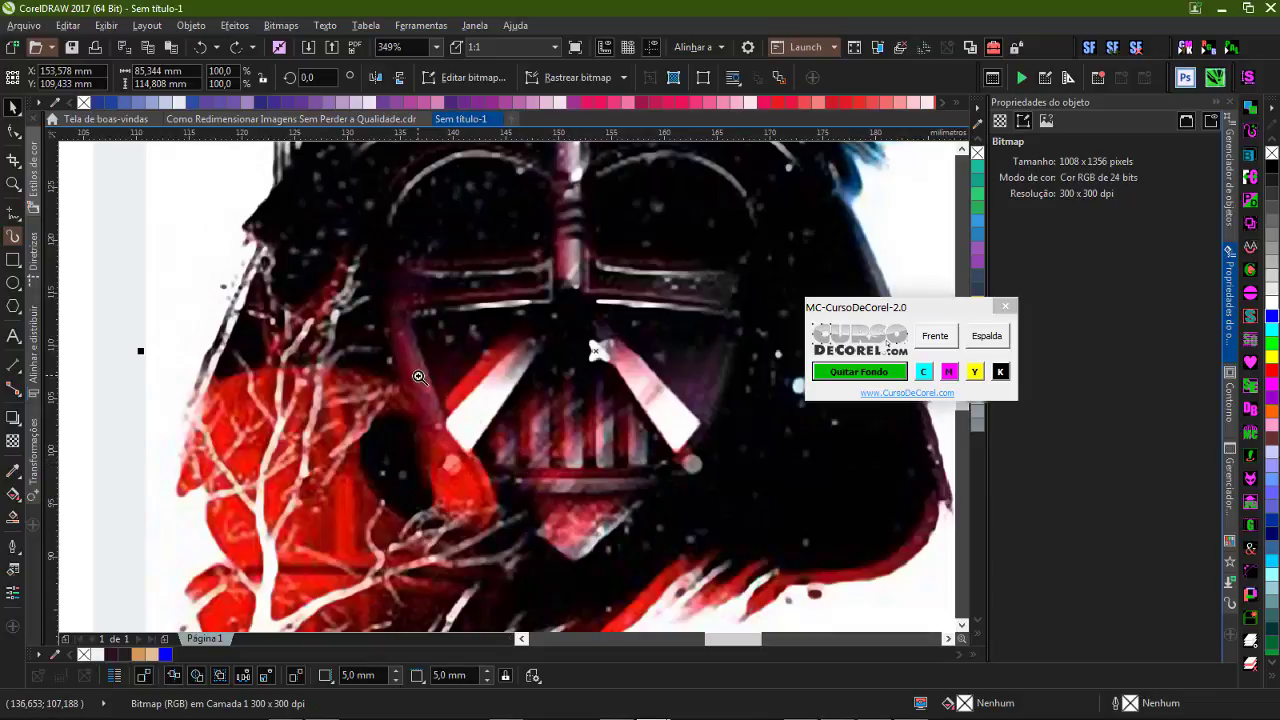
- Compare the two Darth Vader bitmaps up close, and move the enlarged one about 14 mm left to overlap the small one
key("F3")
left_click_drag(286, 352, 569, 451)
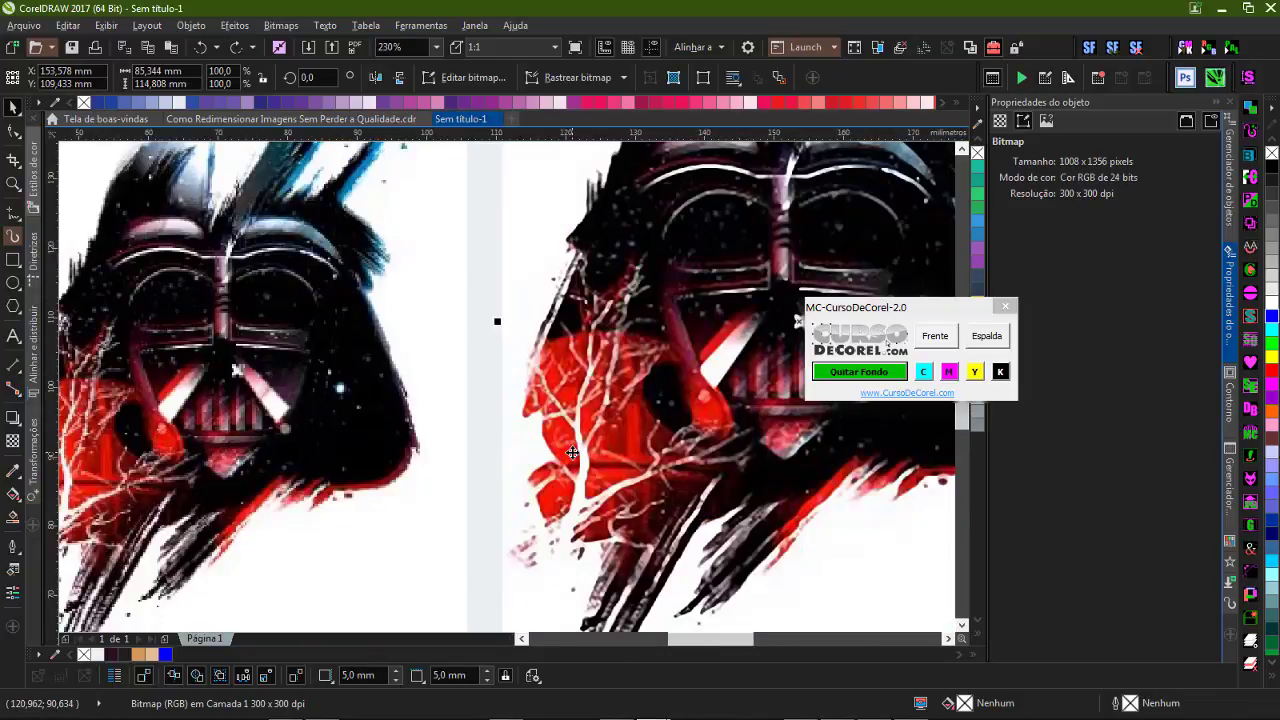
left_click_drag(710, 410, 622, 408)
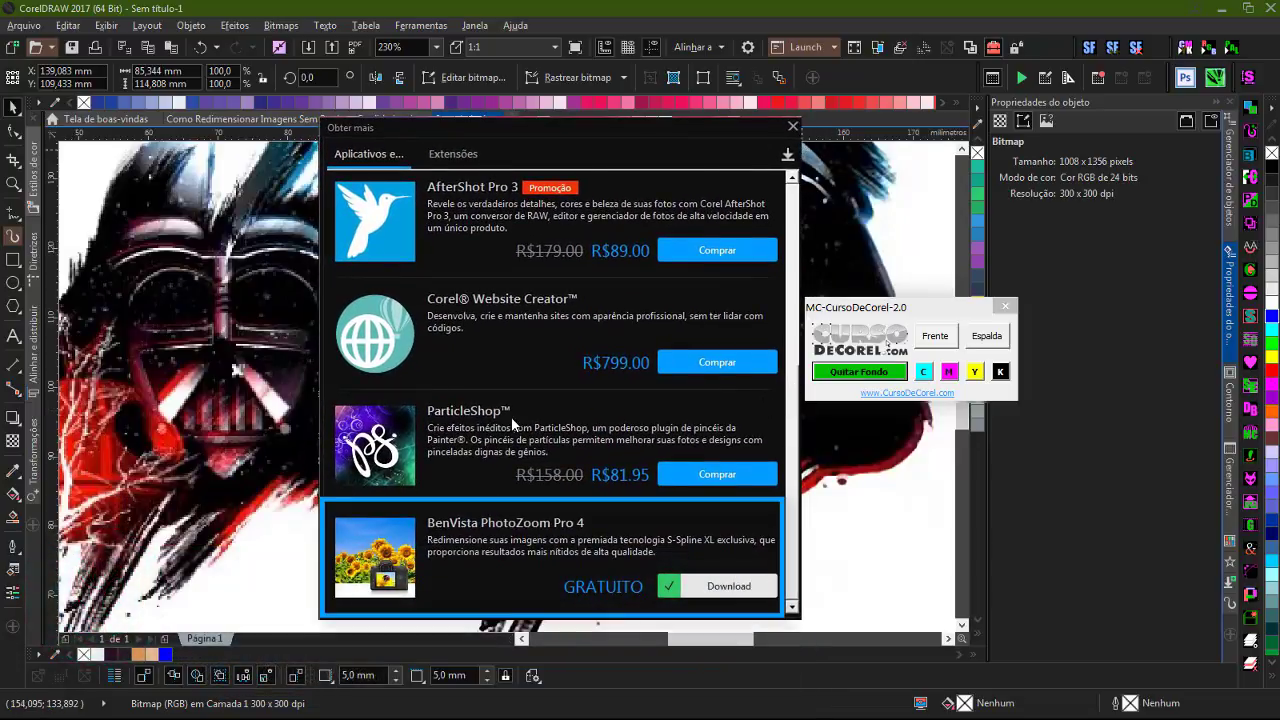
key("shift+F4")
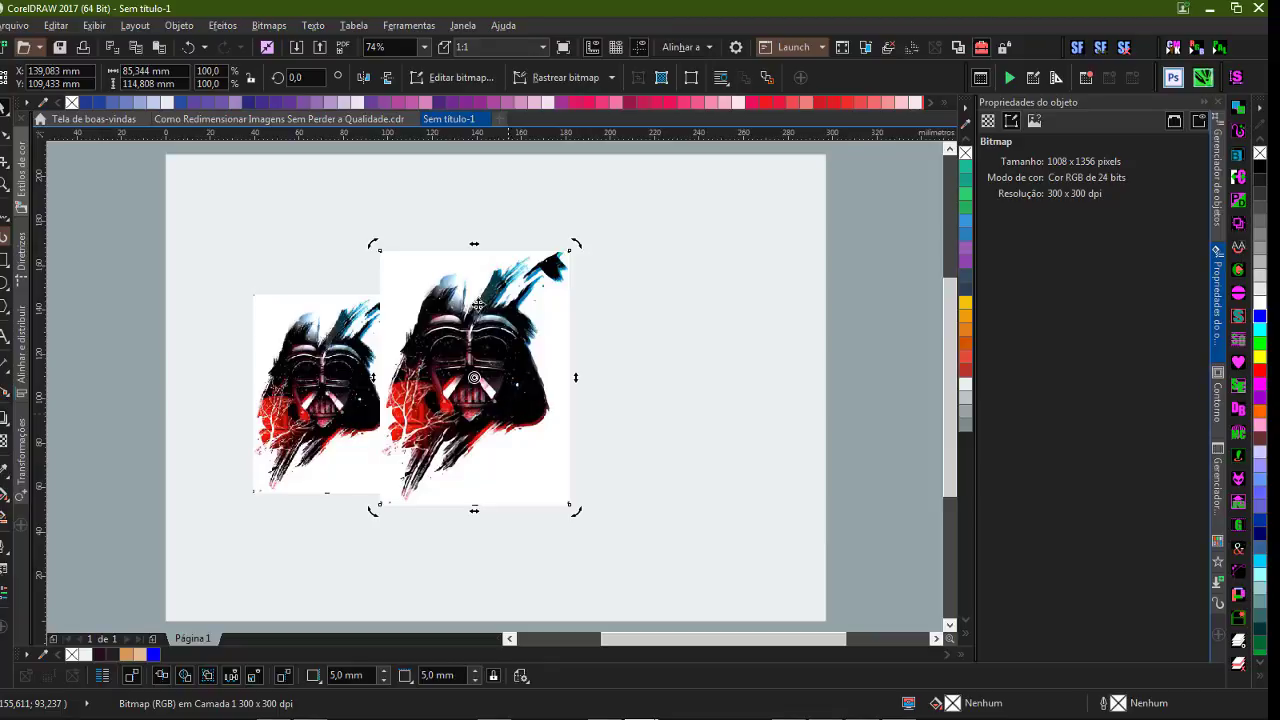
- Bring up the drawing Como Redimensionar Imagens Sem Perder a Qualidade.cdr, and browse the Corel na Veia home page in Chrome before returning to the drawing
left_click(213, 119)
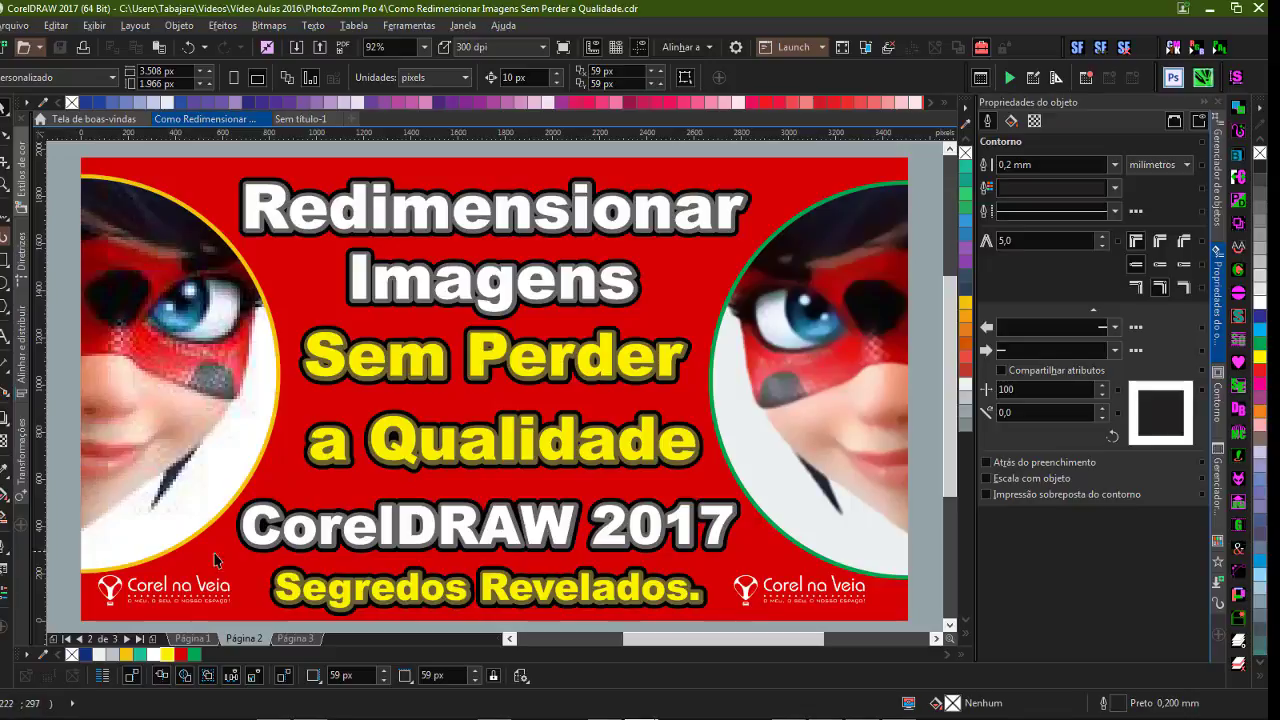
mouse_move(300, 716)
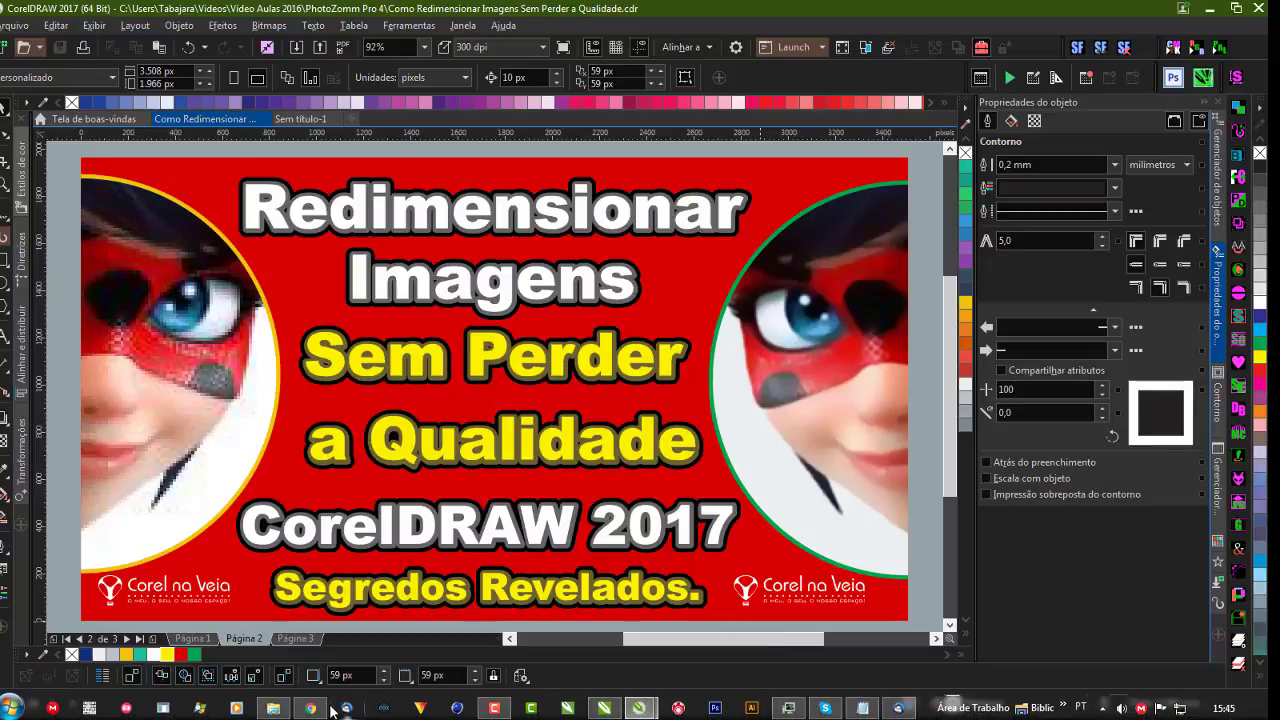
left_click(312, 708)
left_click(75, 11)
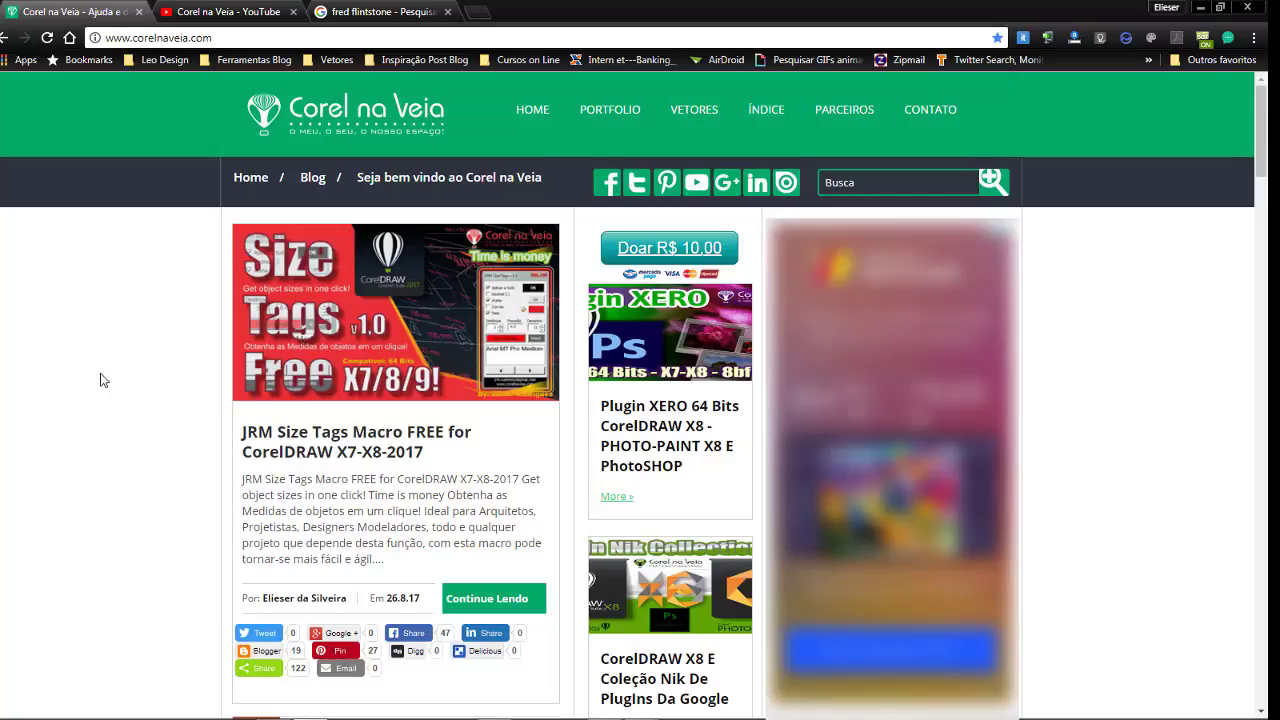
scroll(100, 380, "down", 15)
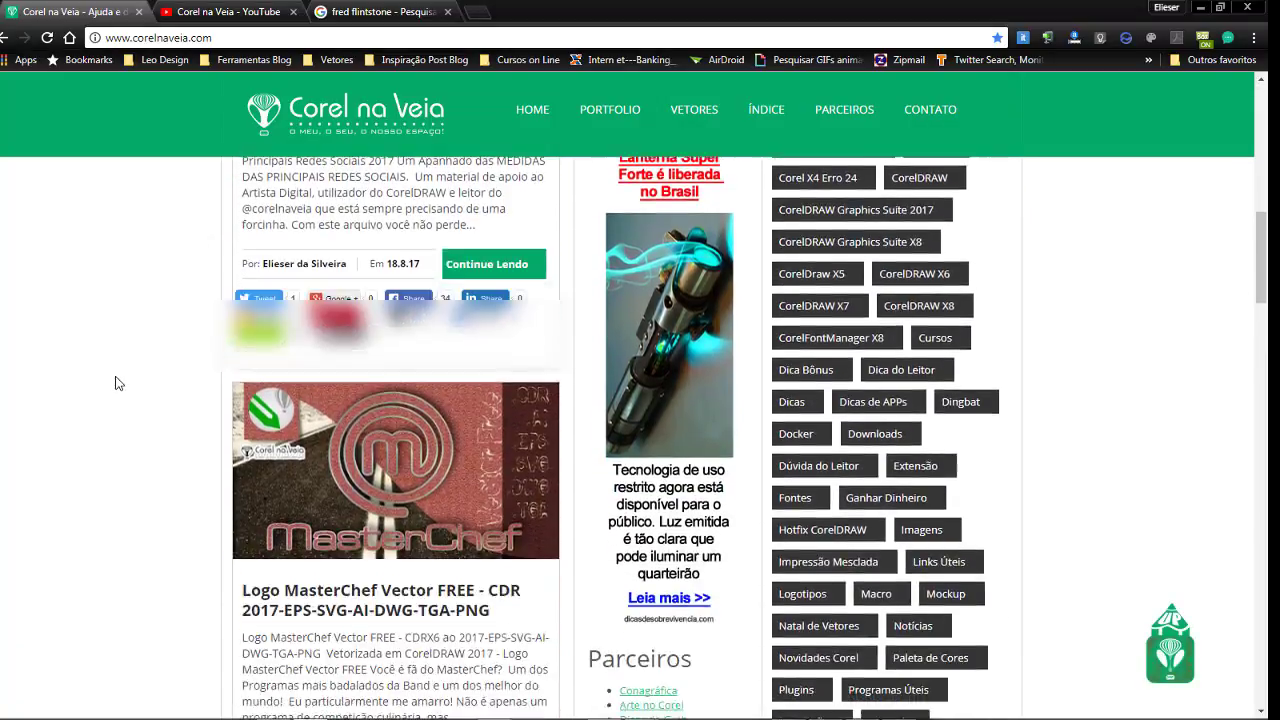
scroll(114, 381, "down", 14)
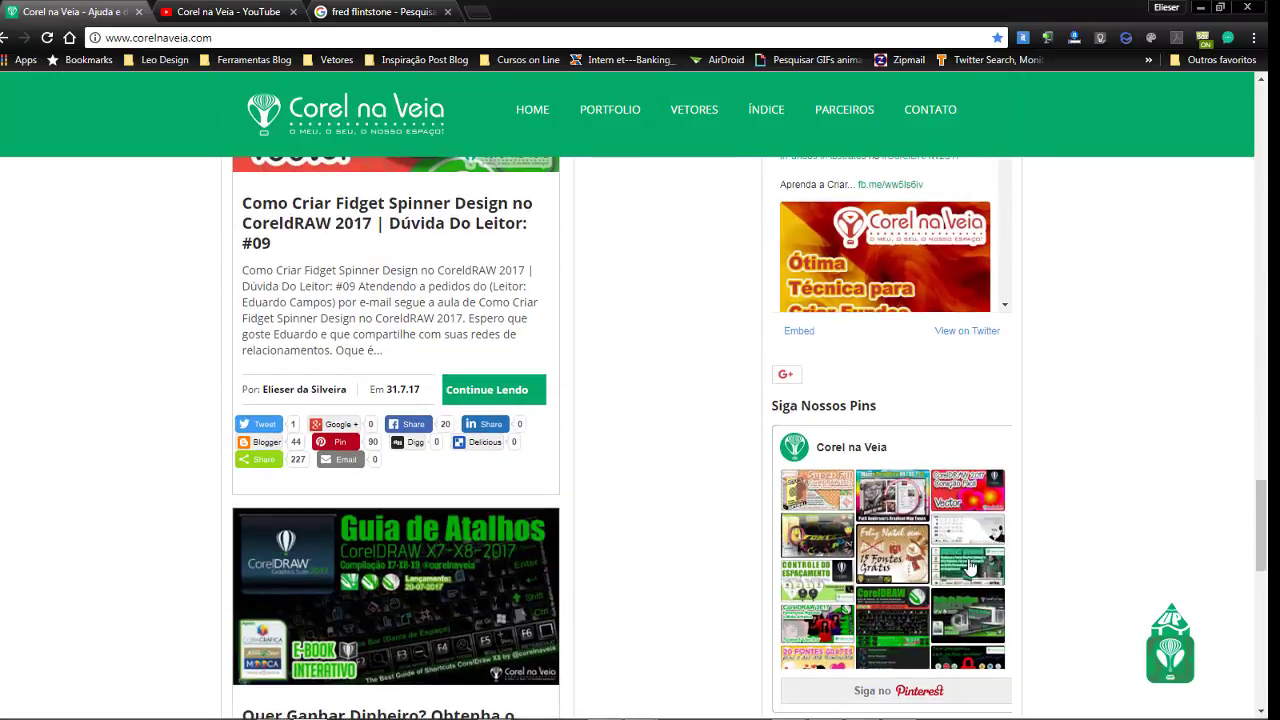
left_click(1168, 645)
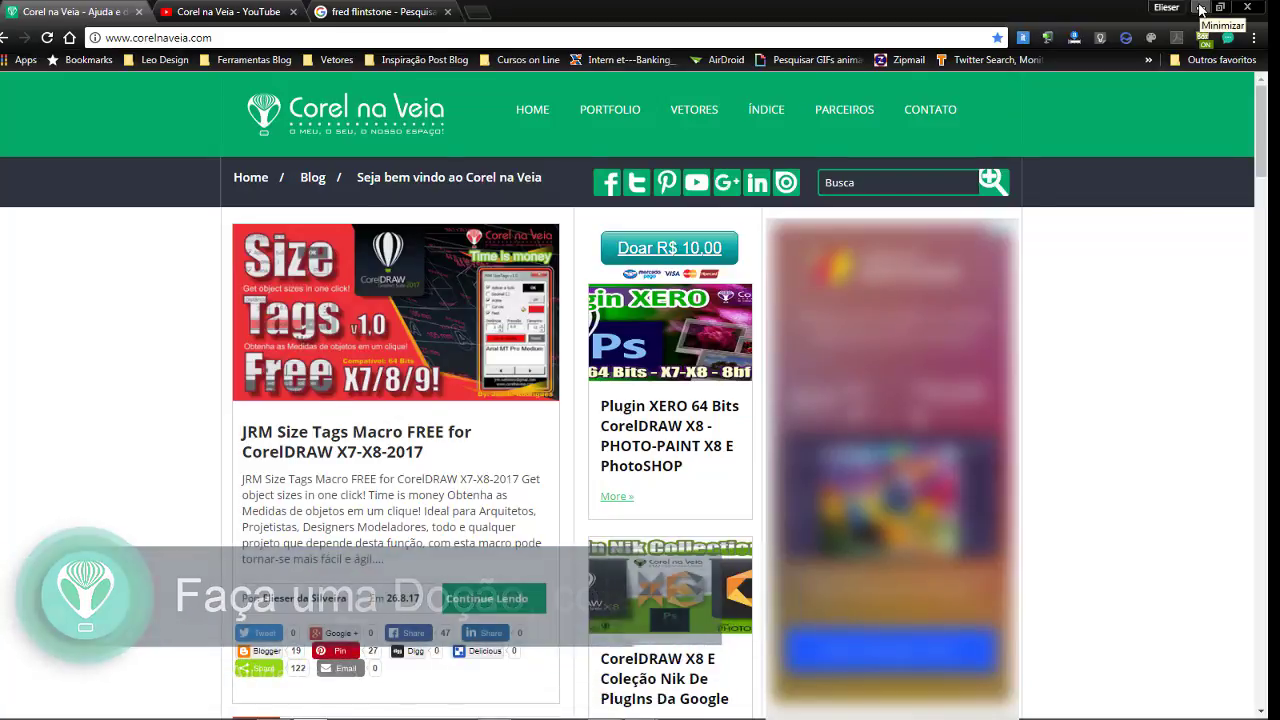
left_click(1200, 10)
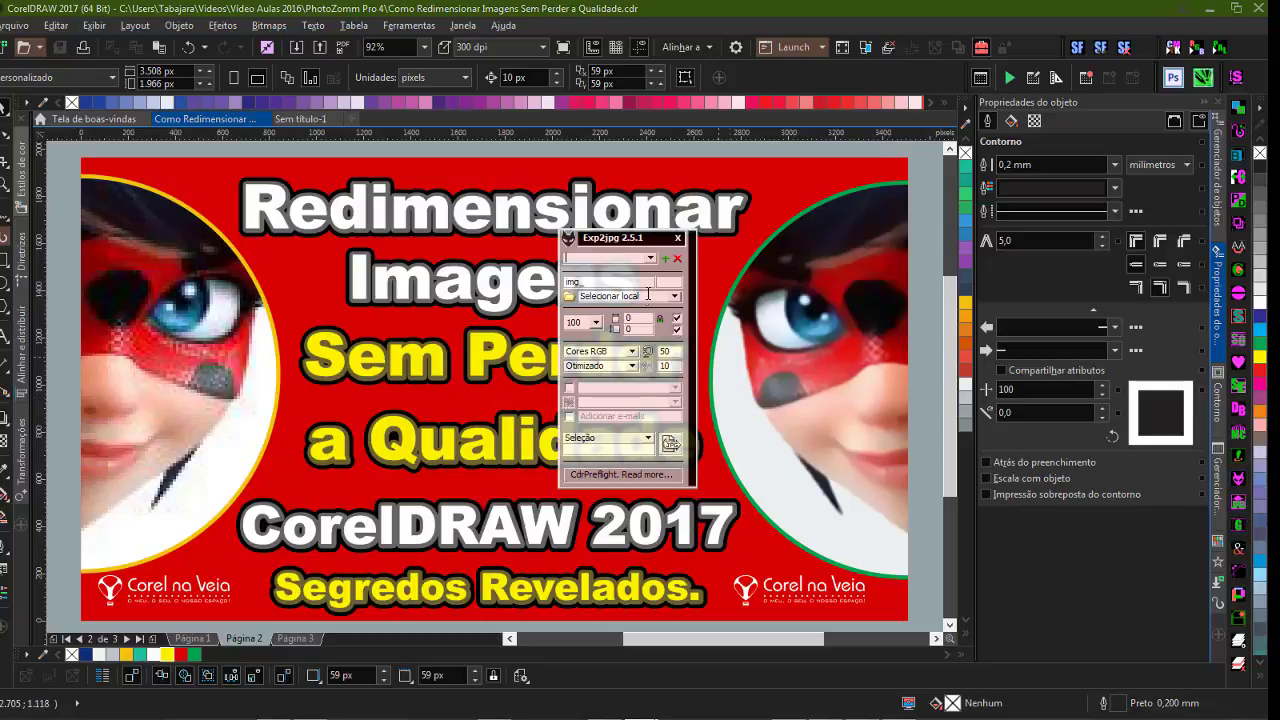
- Close the Exp2jpg dialog, and set the RionScripts JPEG export macro's language to Portuguese
left_click_drag(640, 241, 788, 241)
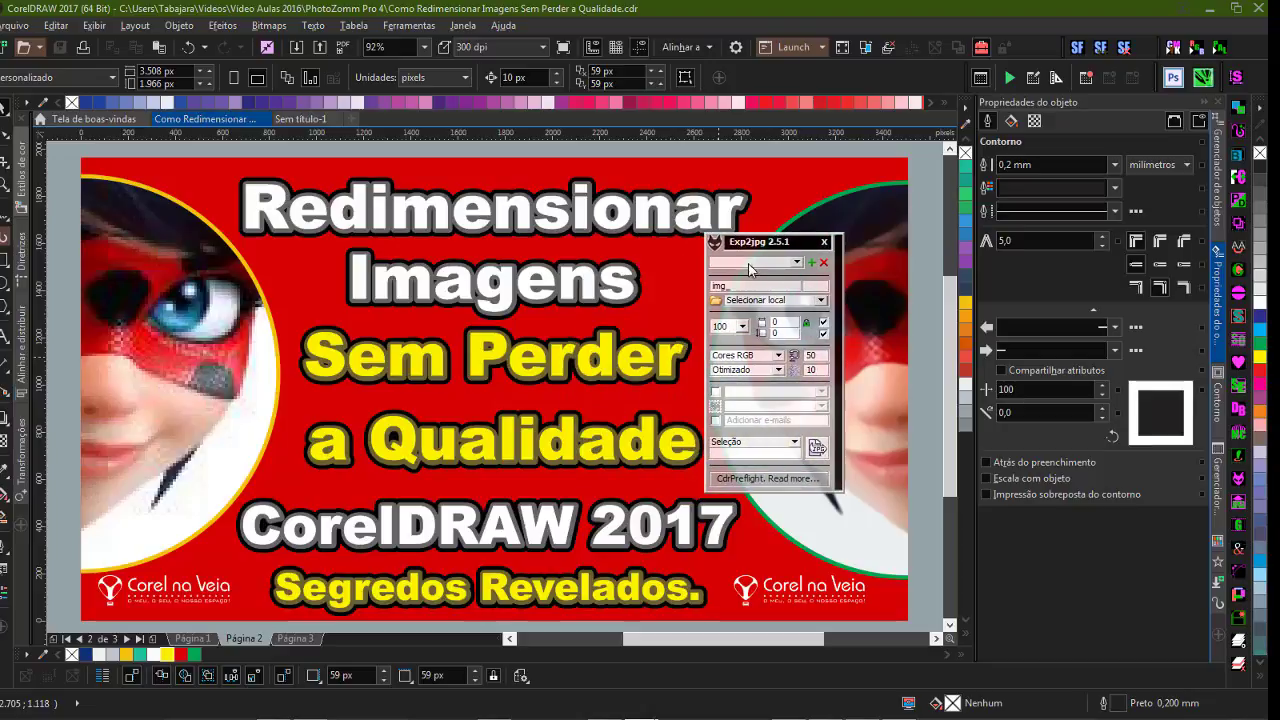
left_click(824, 242)
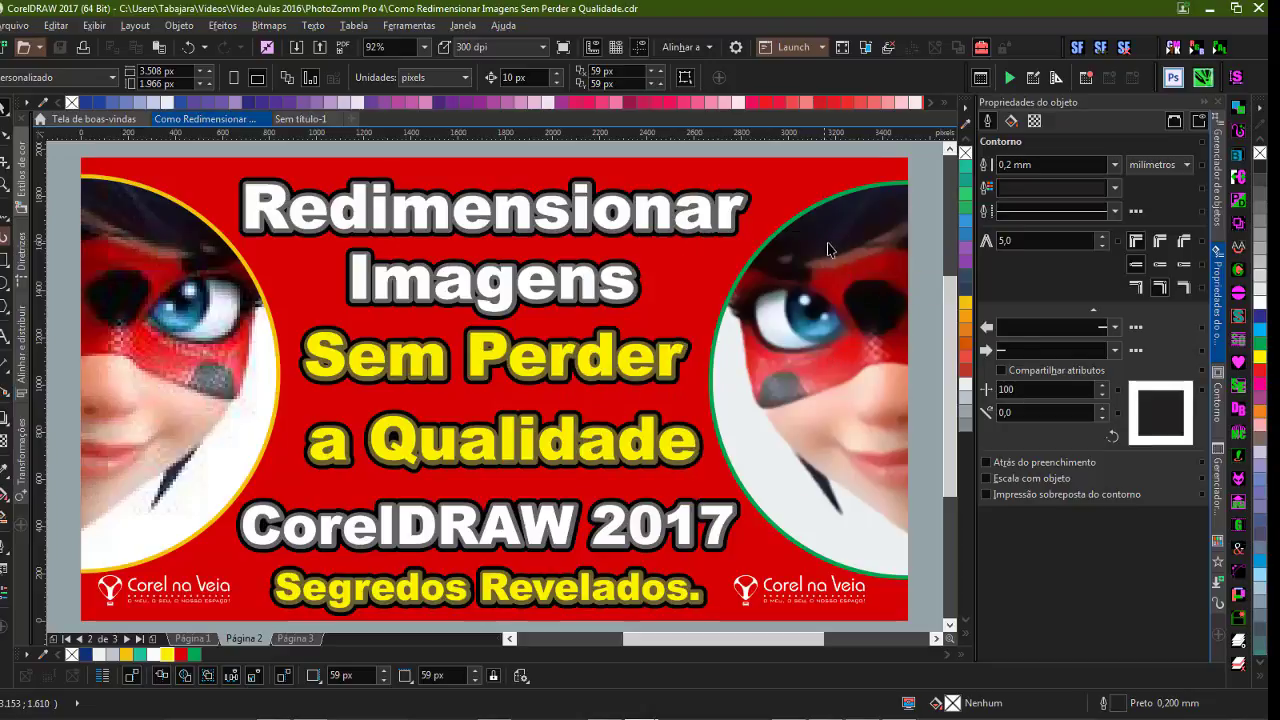
left_click(1238, 504)
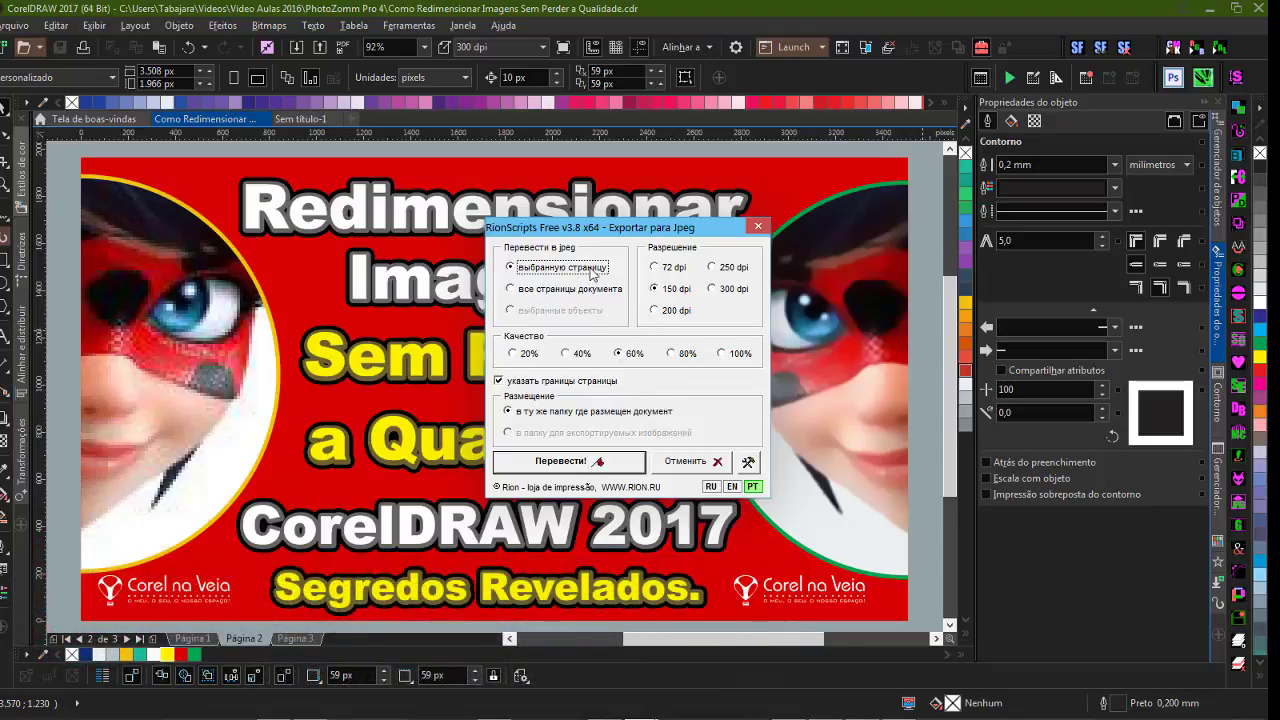
left_click_drag(578, 234, 590, 263)
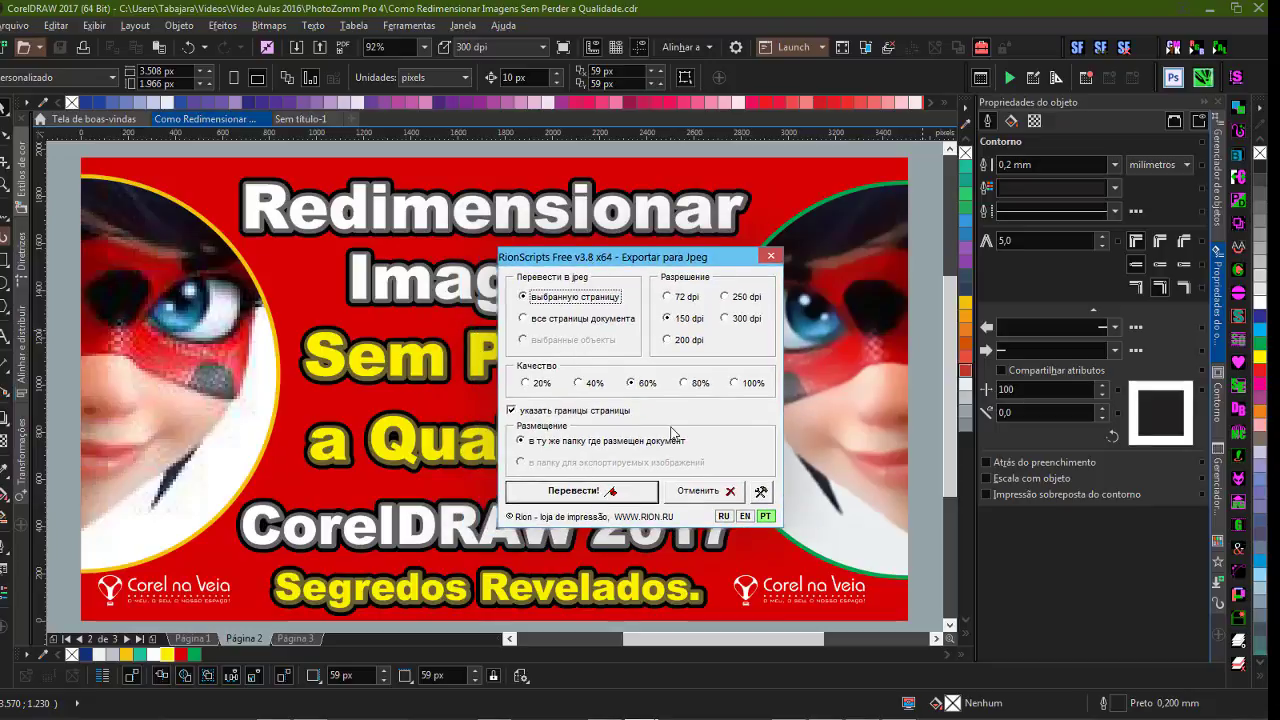
left_click(766, 516)
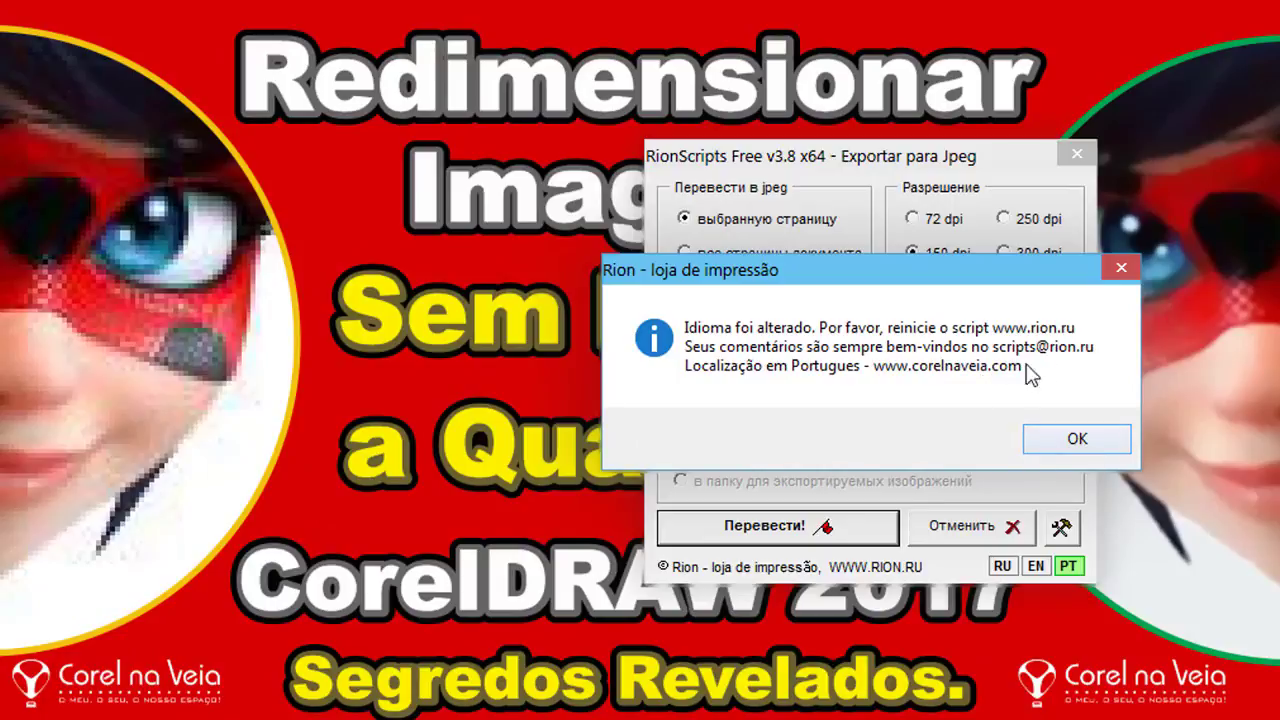
left_click(1082, 452)
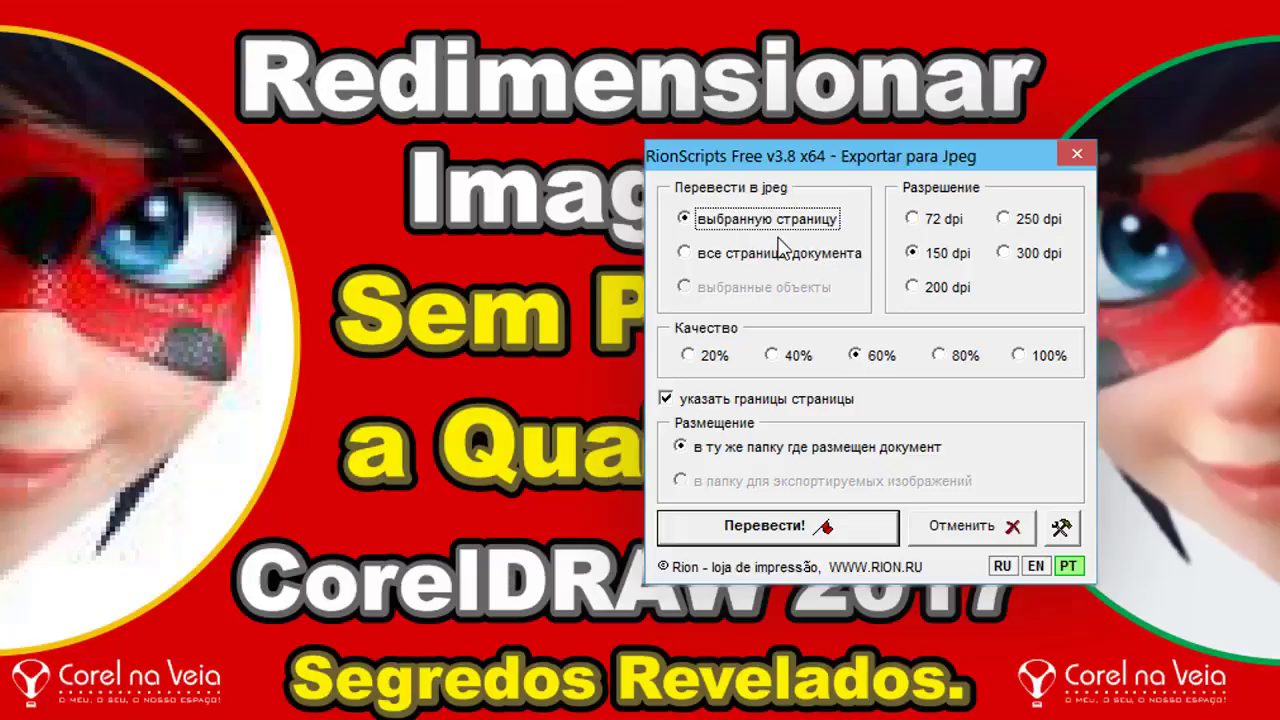
- Switch the RionScripts JPEG export macro to English, and close its dialog
left_click(1034, 567)
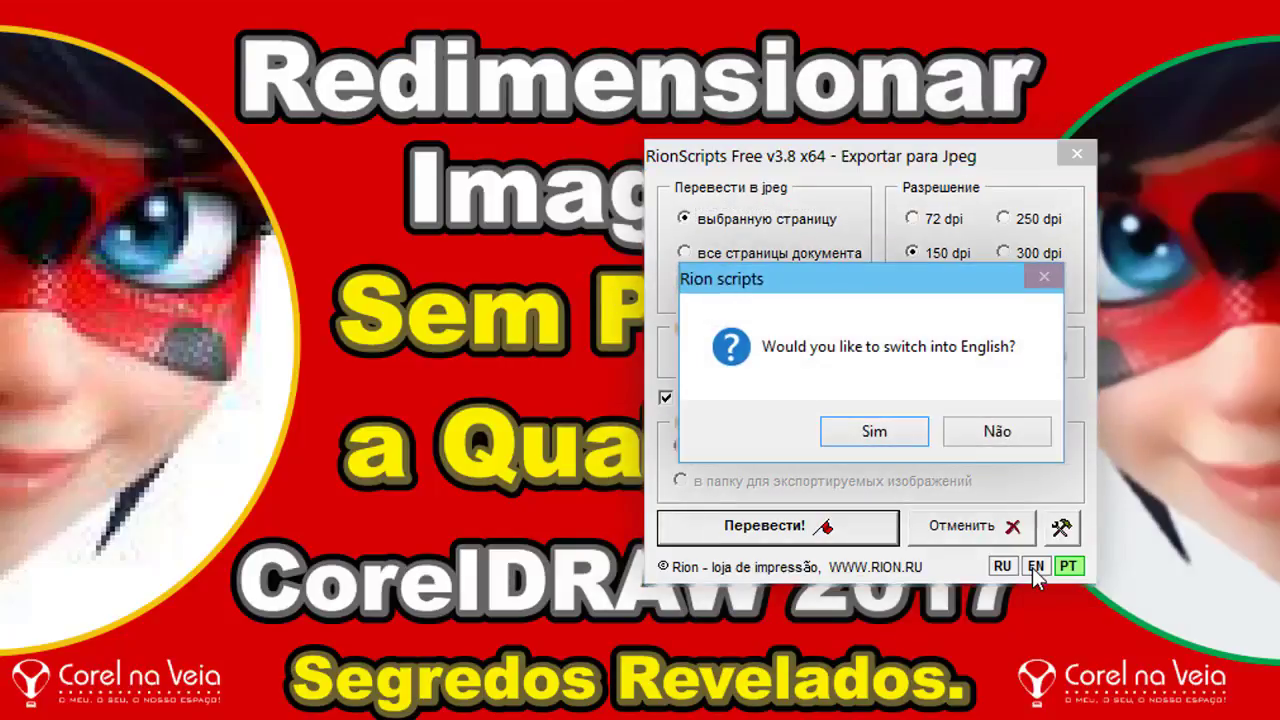
left_click(874, 432)
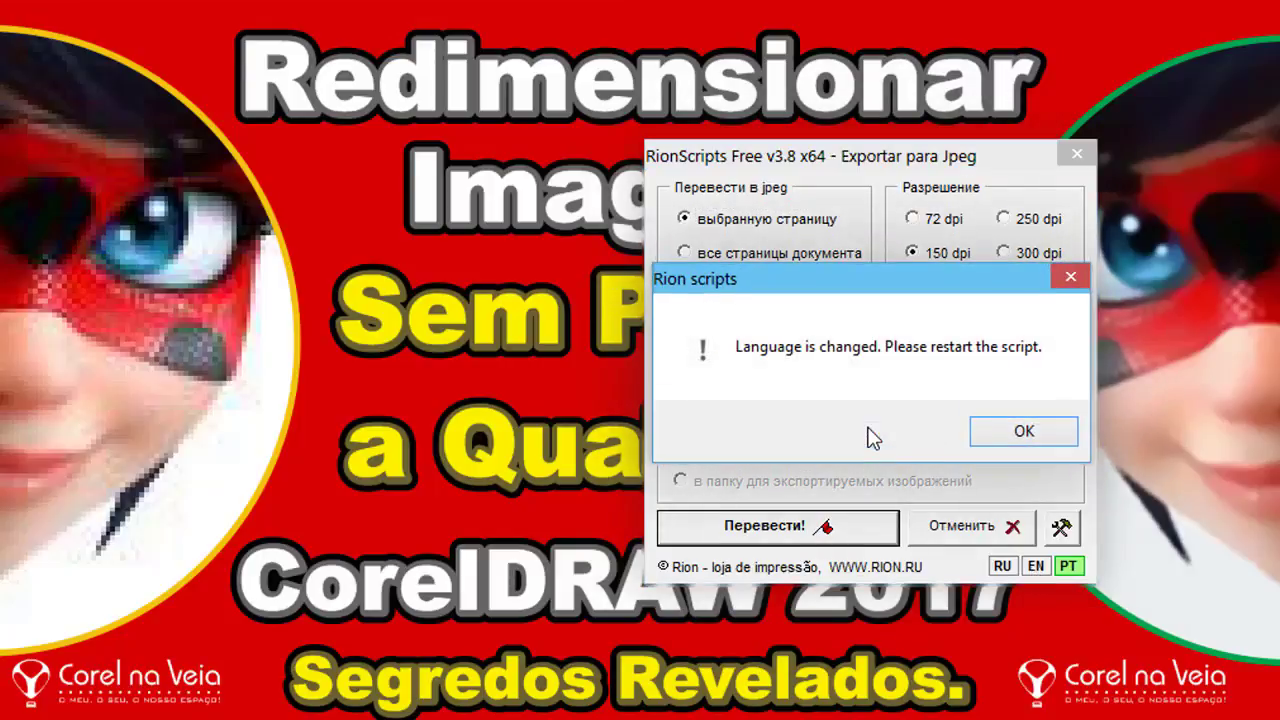
left_click(1045, 446)
left_click(1076, 155)
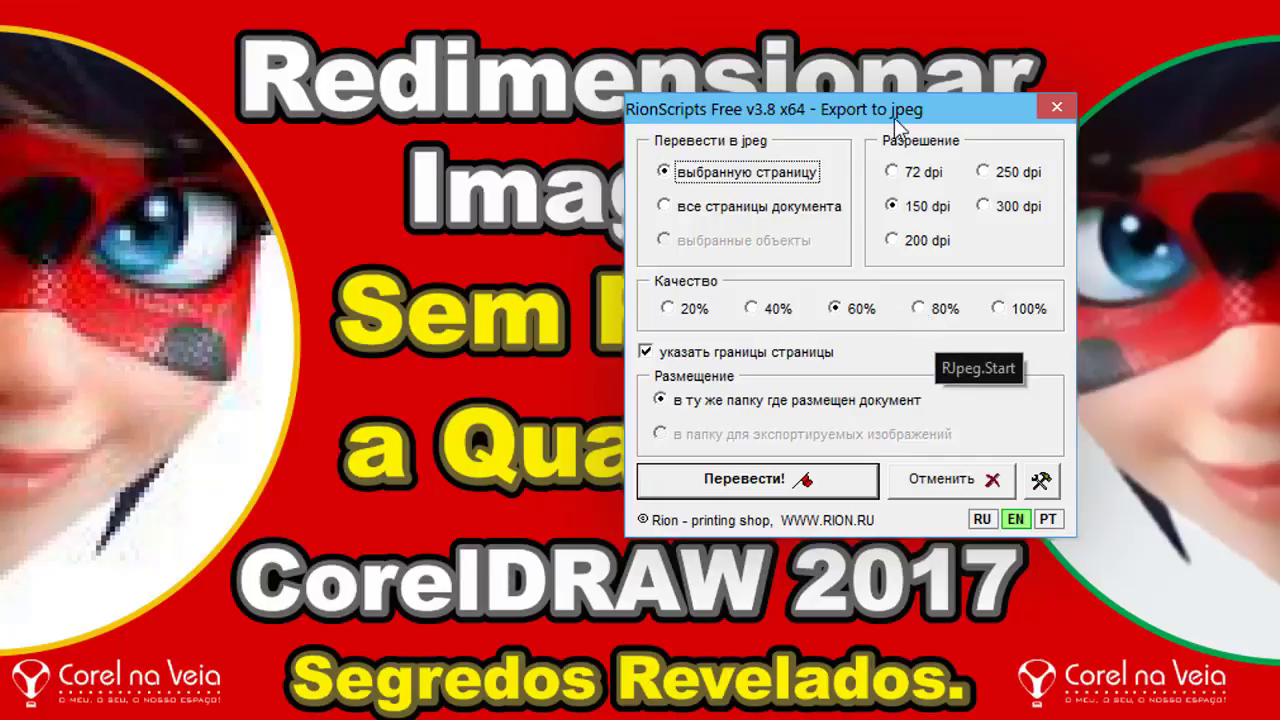
- Switch the RionScripts JPEG export macro back to Portuguese, and close its dialog after restarting it
left_click(1047, 519)
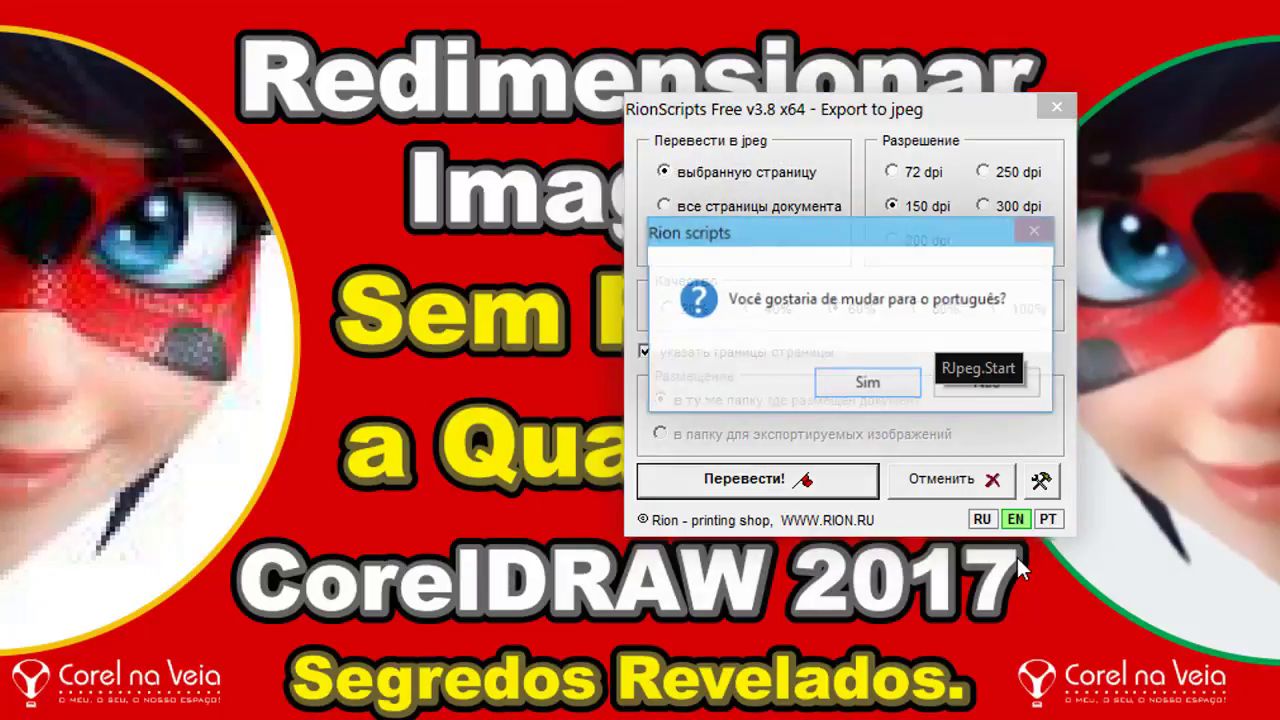
left_click(865, 385)
left_click(870, 390)
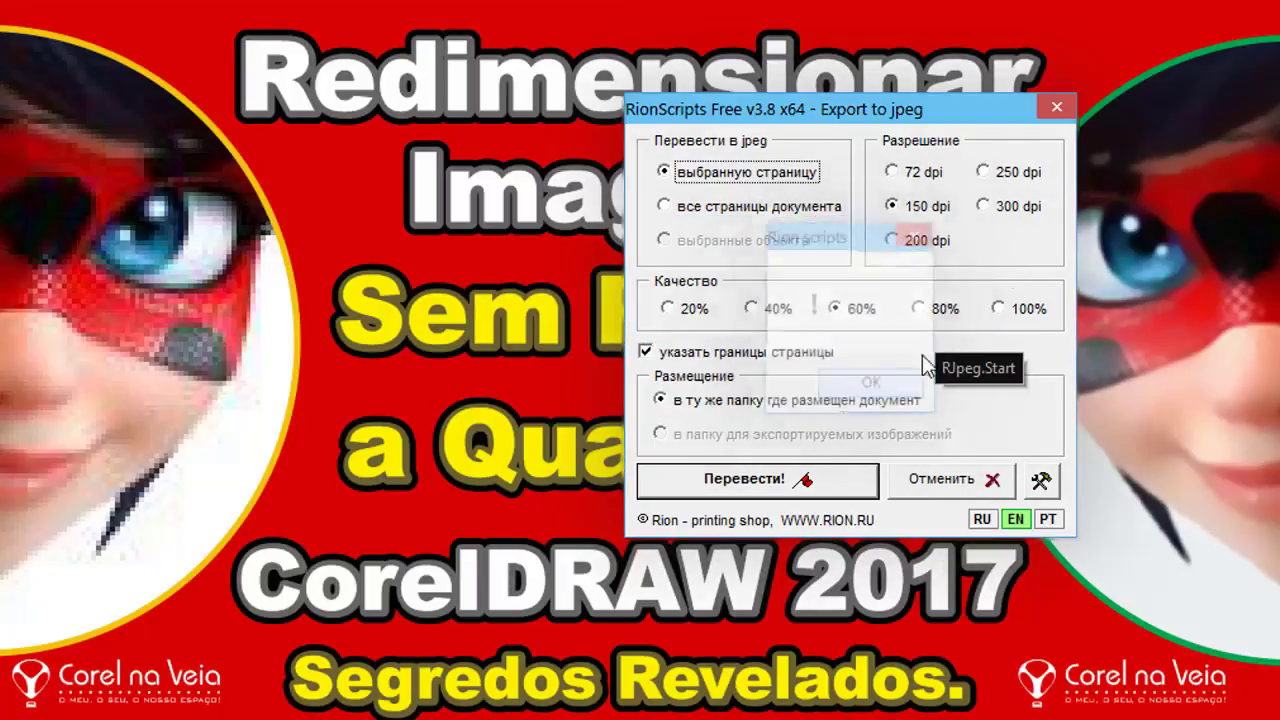
left_click(1057, 108)
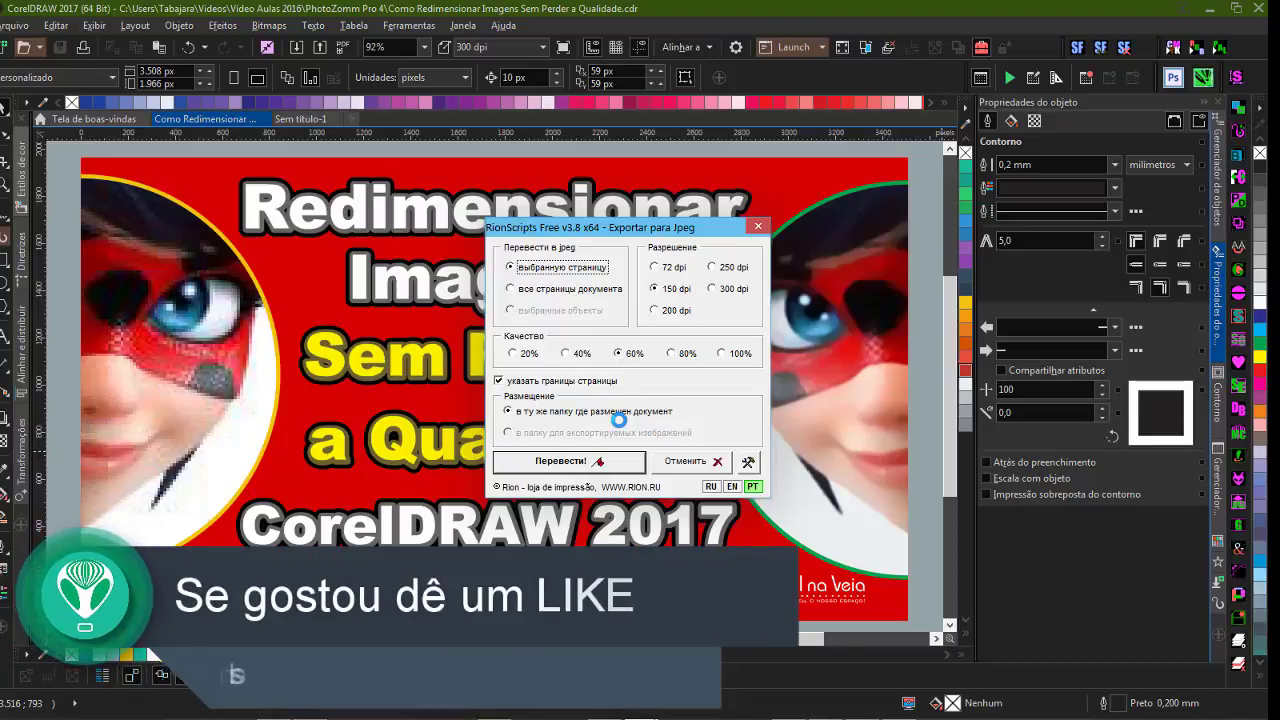
left_click(759, 228)
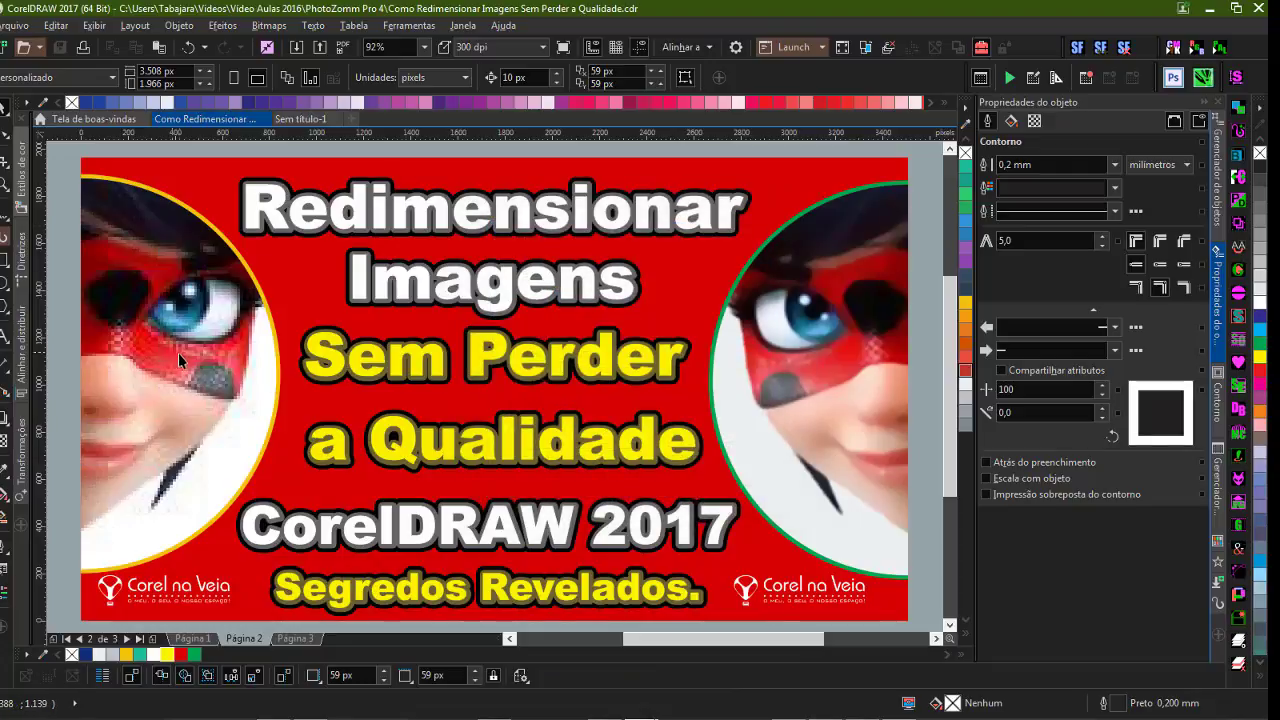